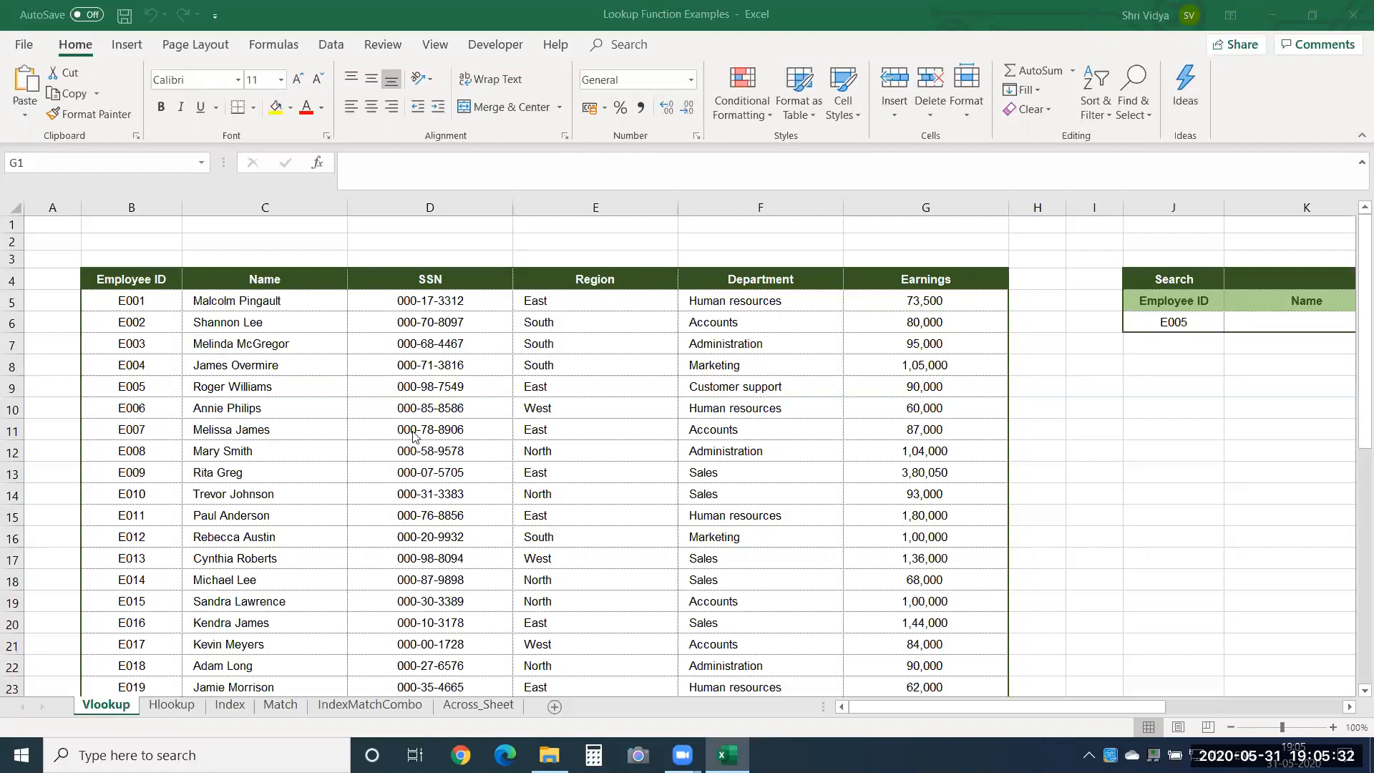
Examine the full extent of the employee table from the Employee ID header to the last Earnings row, B4:G44.
click(132, 281)
key(ctrl+shift+Down)
key(ctrl+shift+Right)
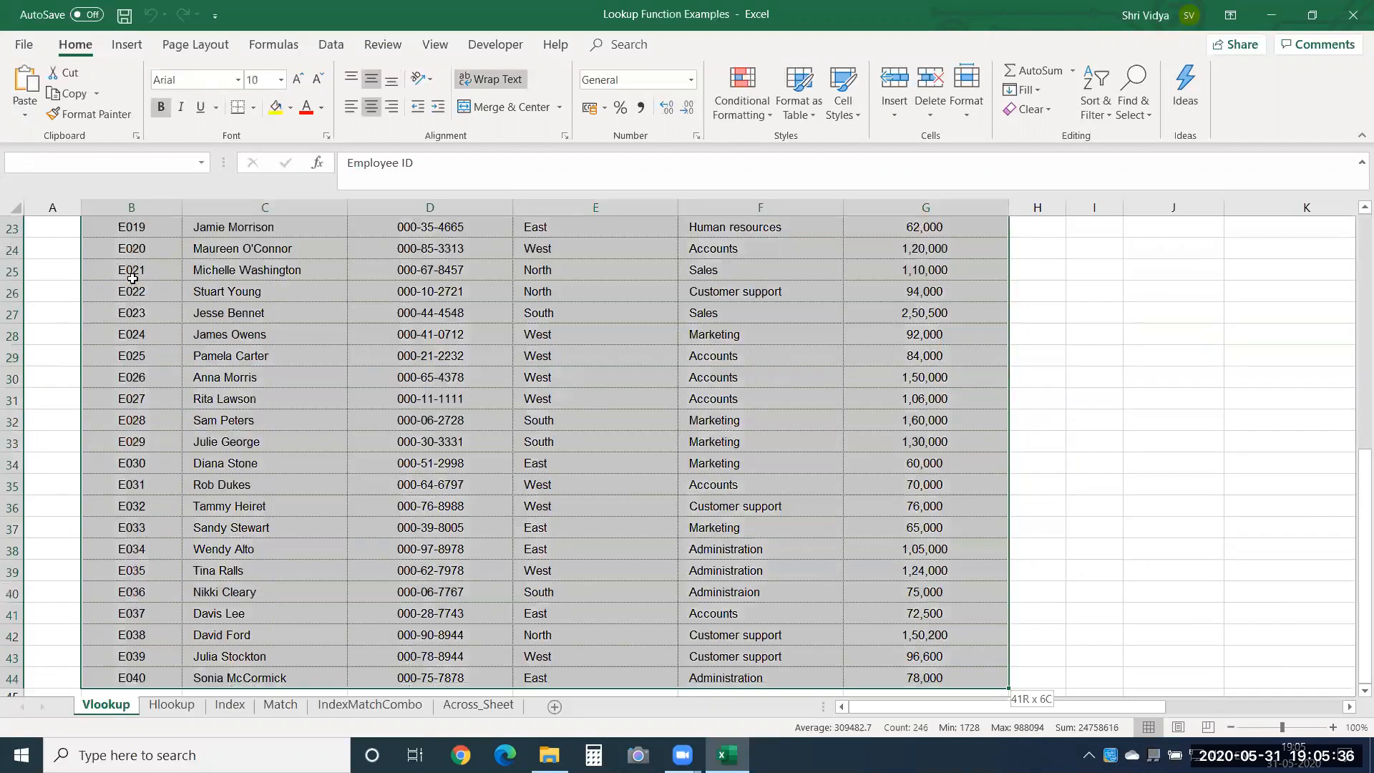
key(Up)
key(Down)
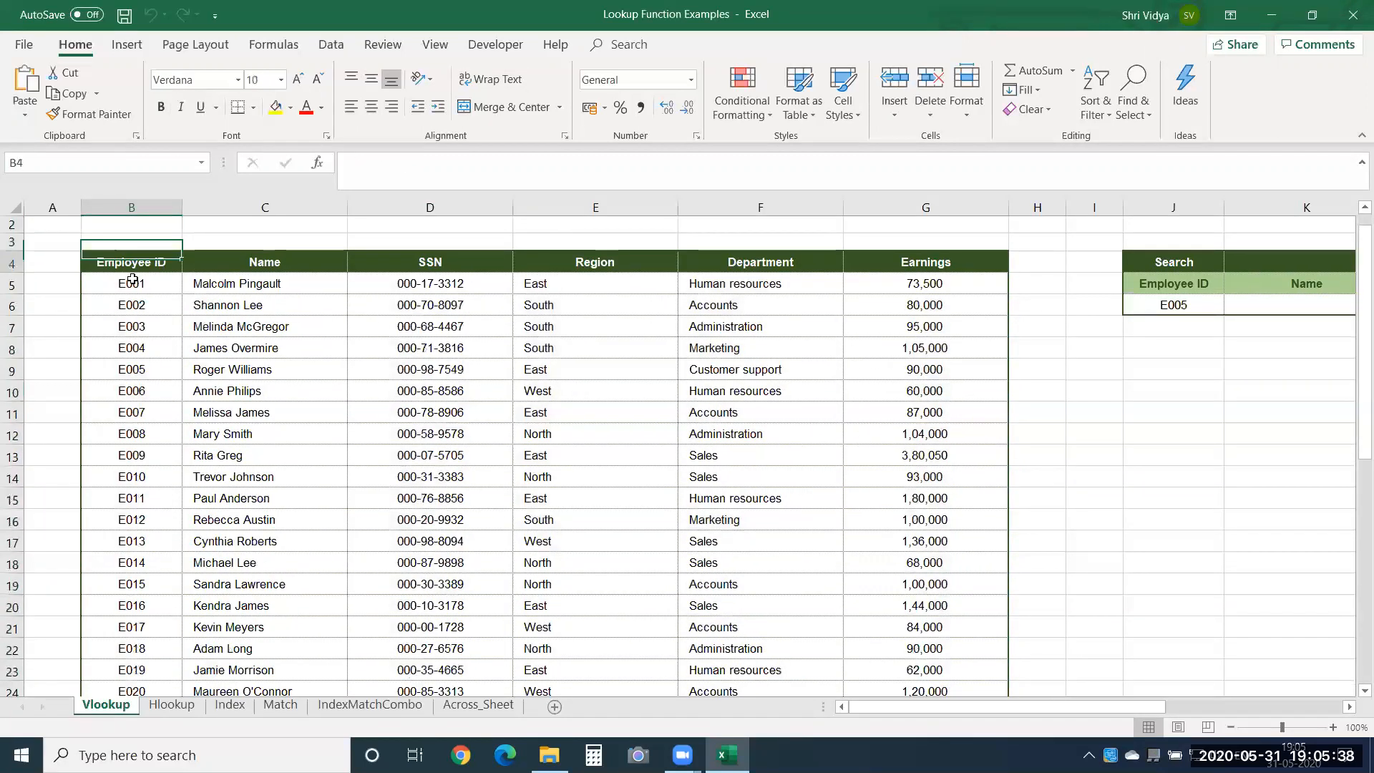
Examine the search and results table beside the employee data, from the Employee ID cell J6 across to Region in N6.
key(Right)
key(Right)
key(Right)
key(Right)
key(Right)
key(Right)
key(Right)
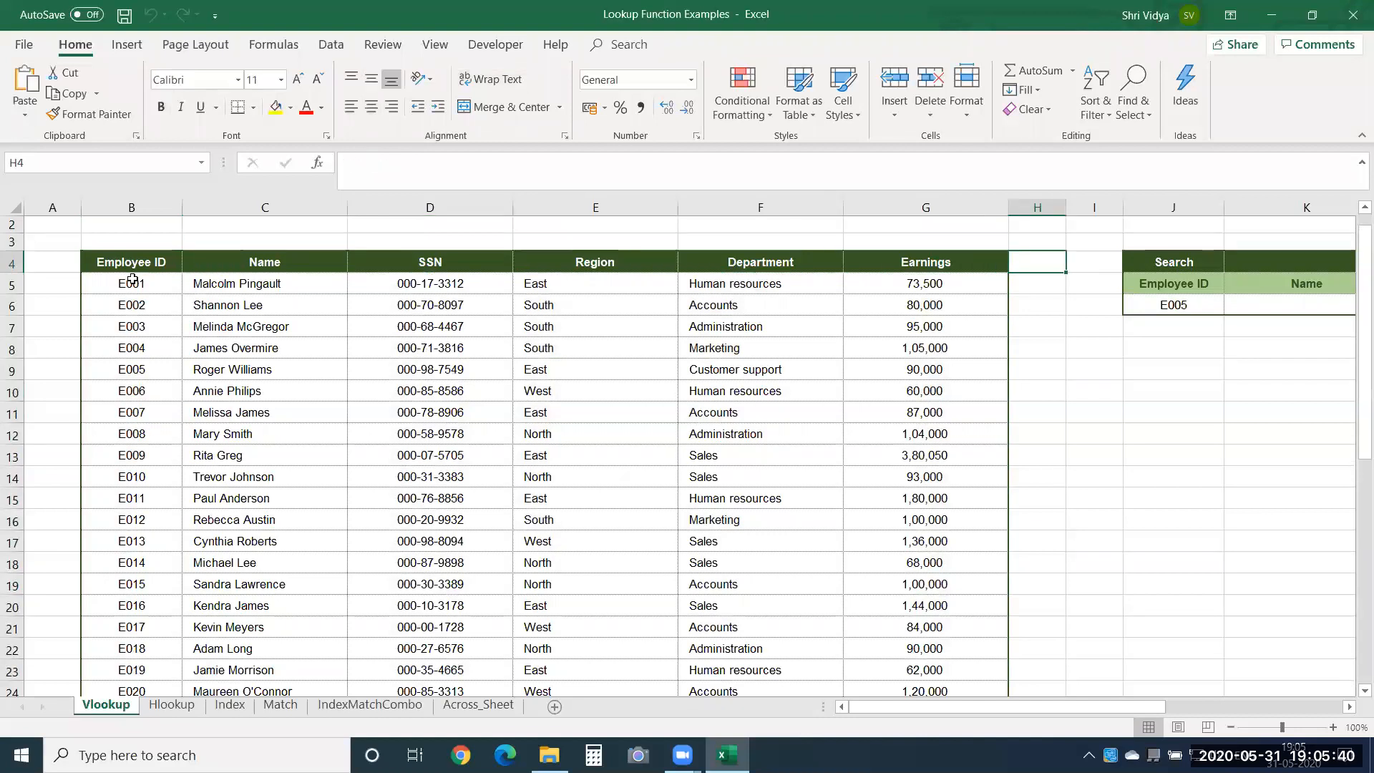
key(Down)
key(Down)
key(Right)
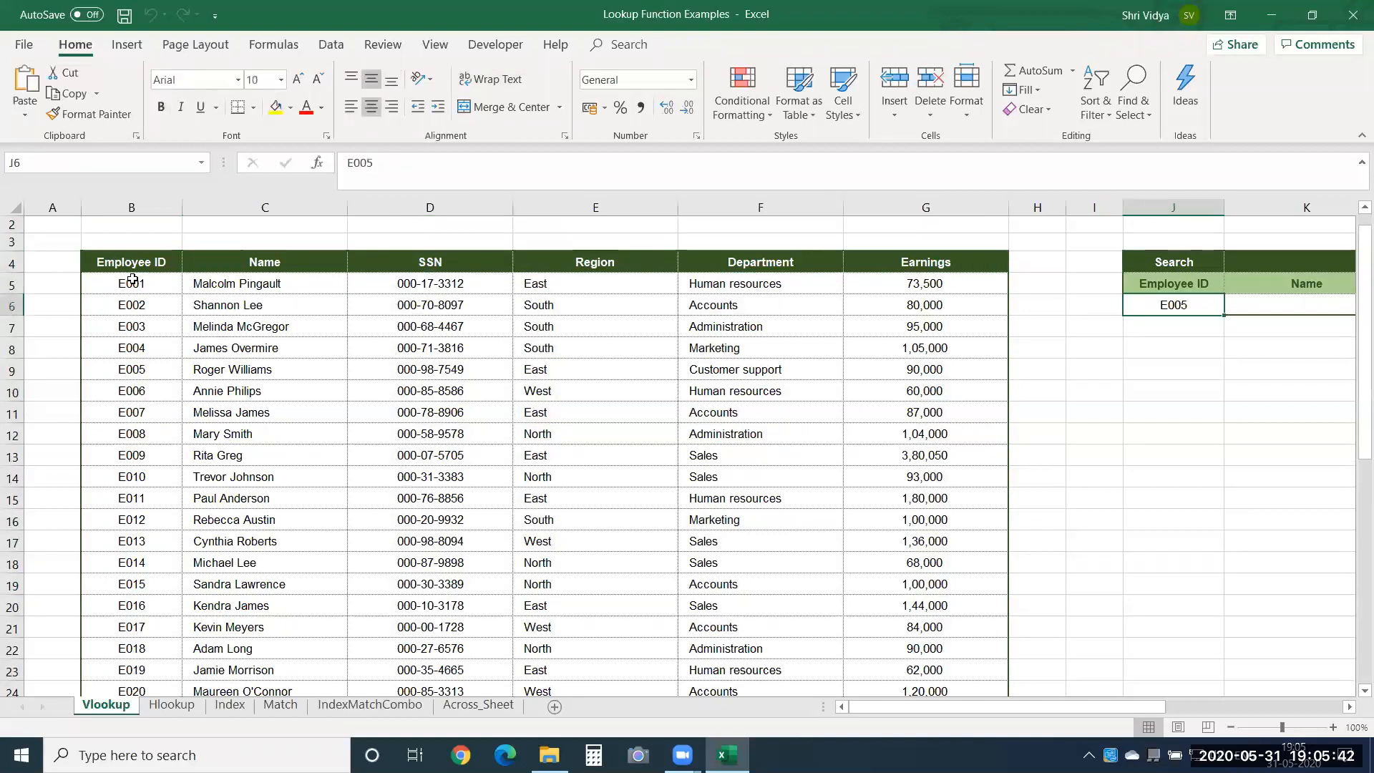
key(Right)
key(Right)
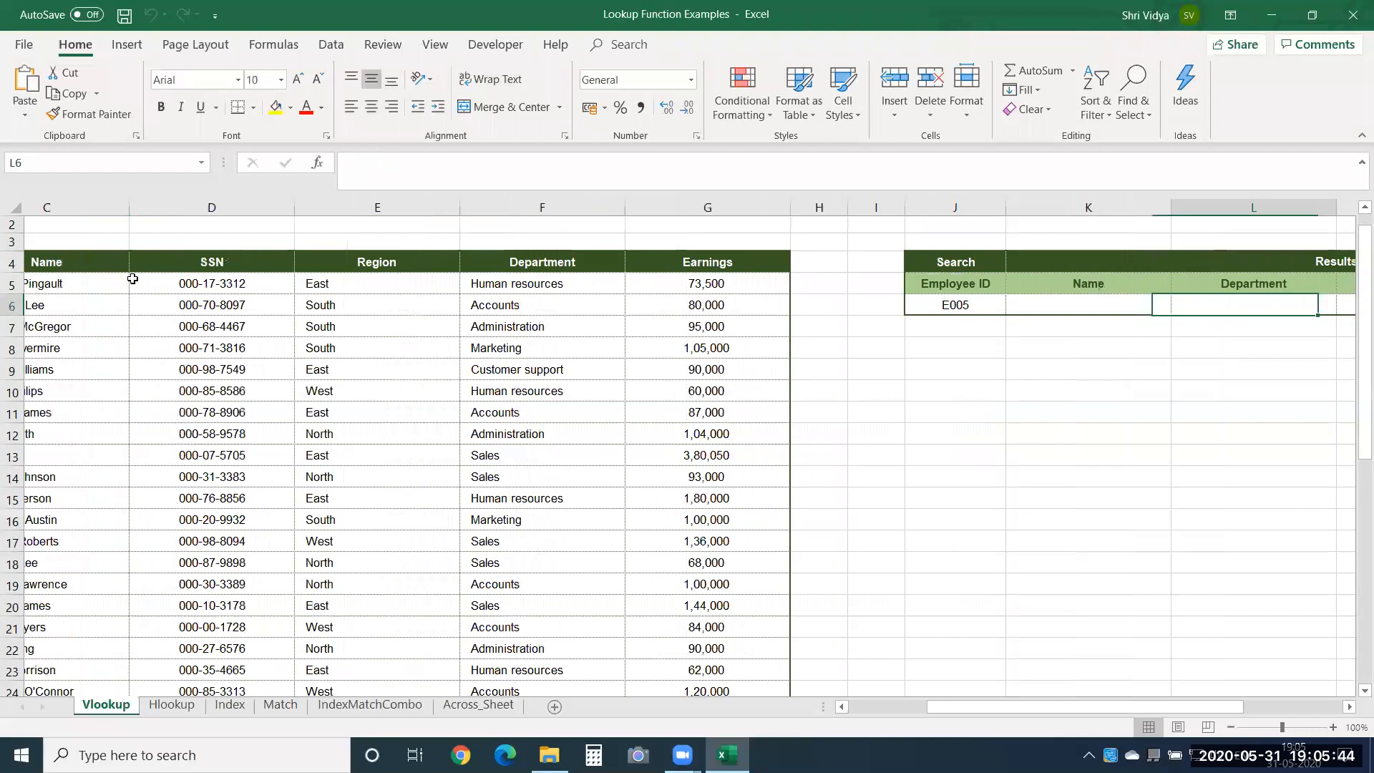
key(Right)
key(Right)
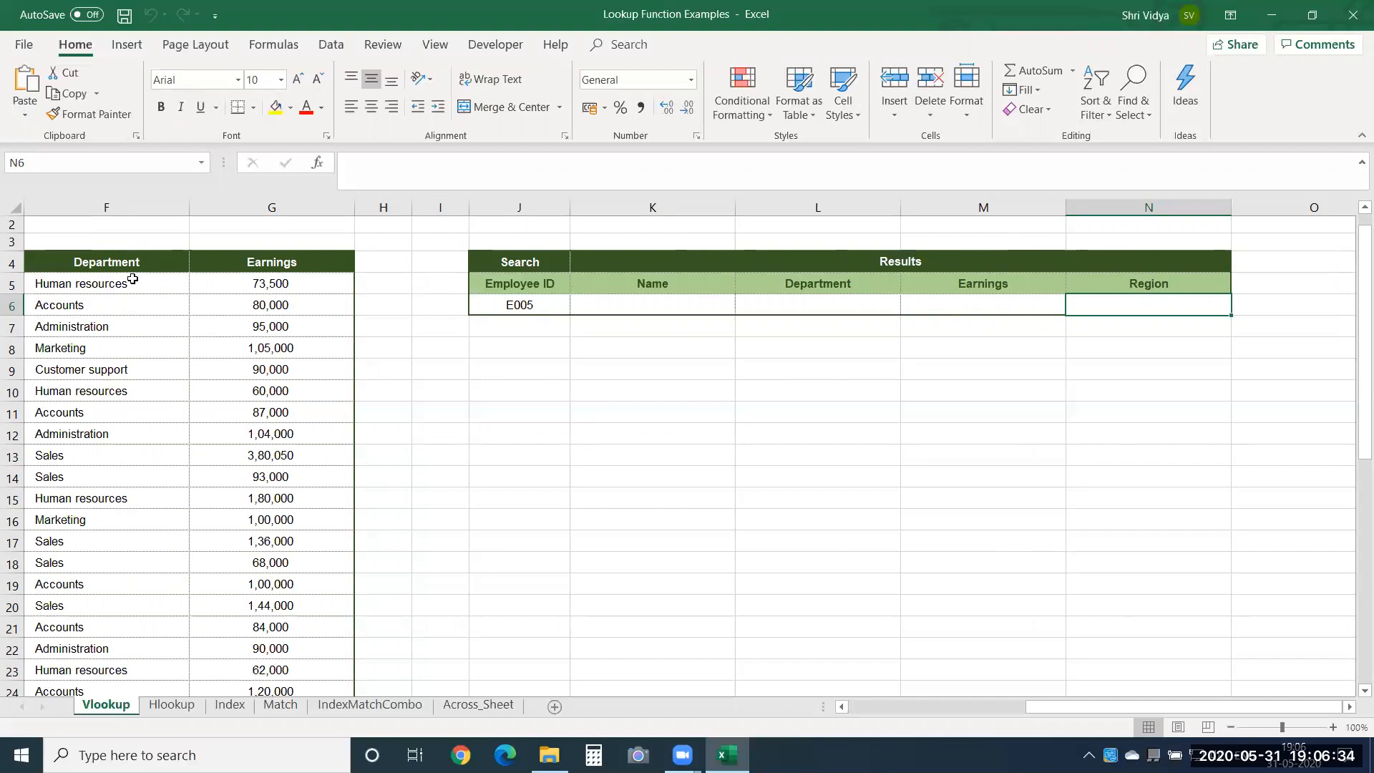
key(Left)
key(Right)
key(Left)
key(Left)
key(Left)
key(Left)
key(Left)
key(Left)
key(Left)
key(Left)
key(Left)
key(Left)
key(Left)
key(Left)
key(Left)
key(Right)
key(Right)
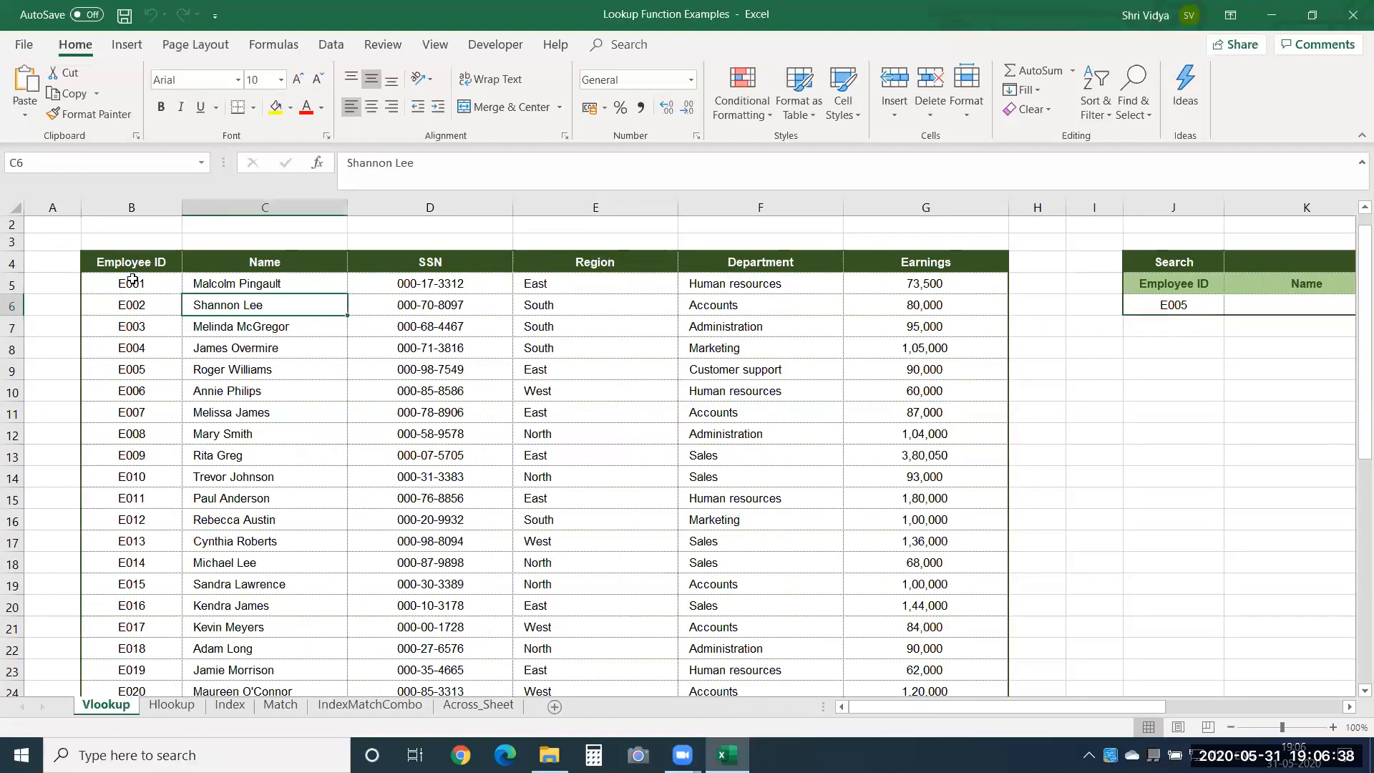
Trace the search ID in J6 down the Employee ID column and across its matching record in row 9.
click(1192, 308)
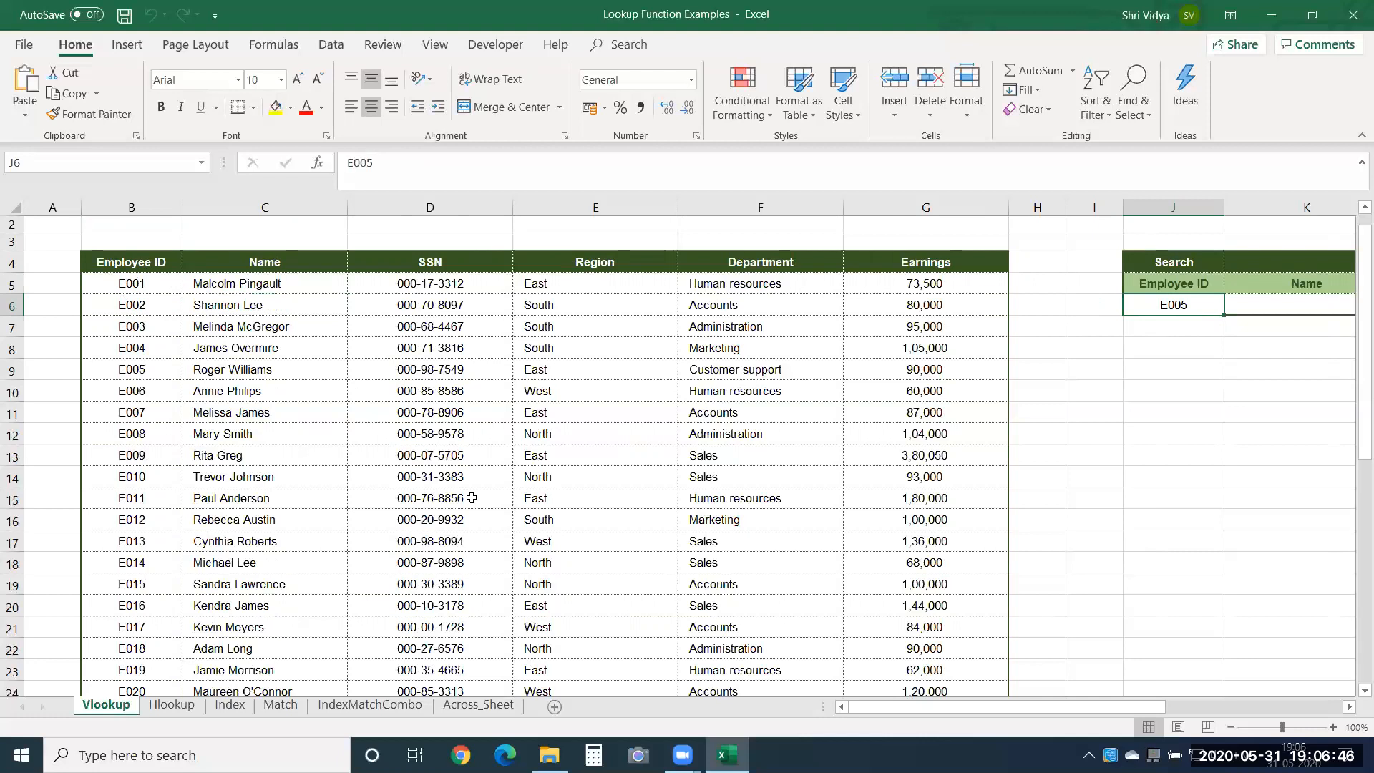
drag(166, 286, 162, 374)
click(147, 372)
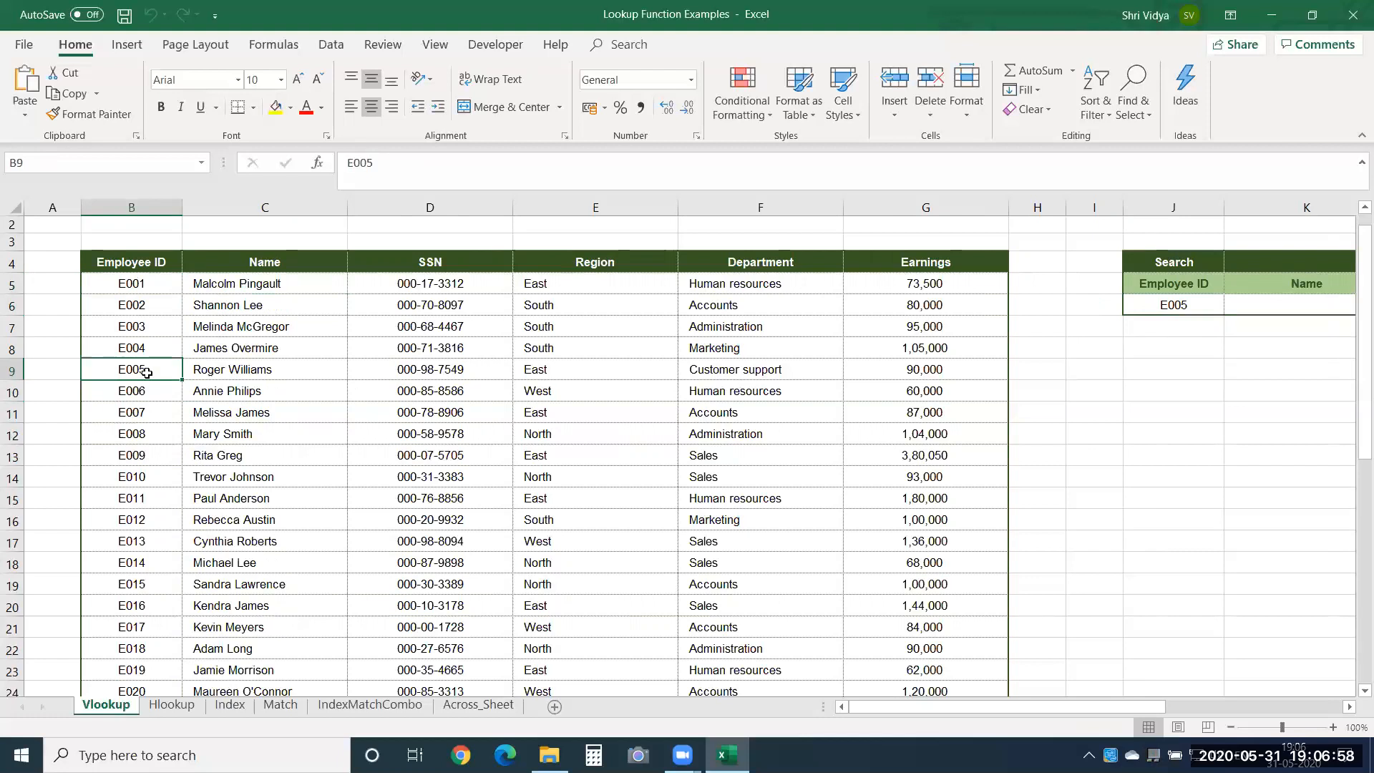
drag(147, 372, 889, 380)
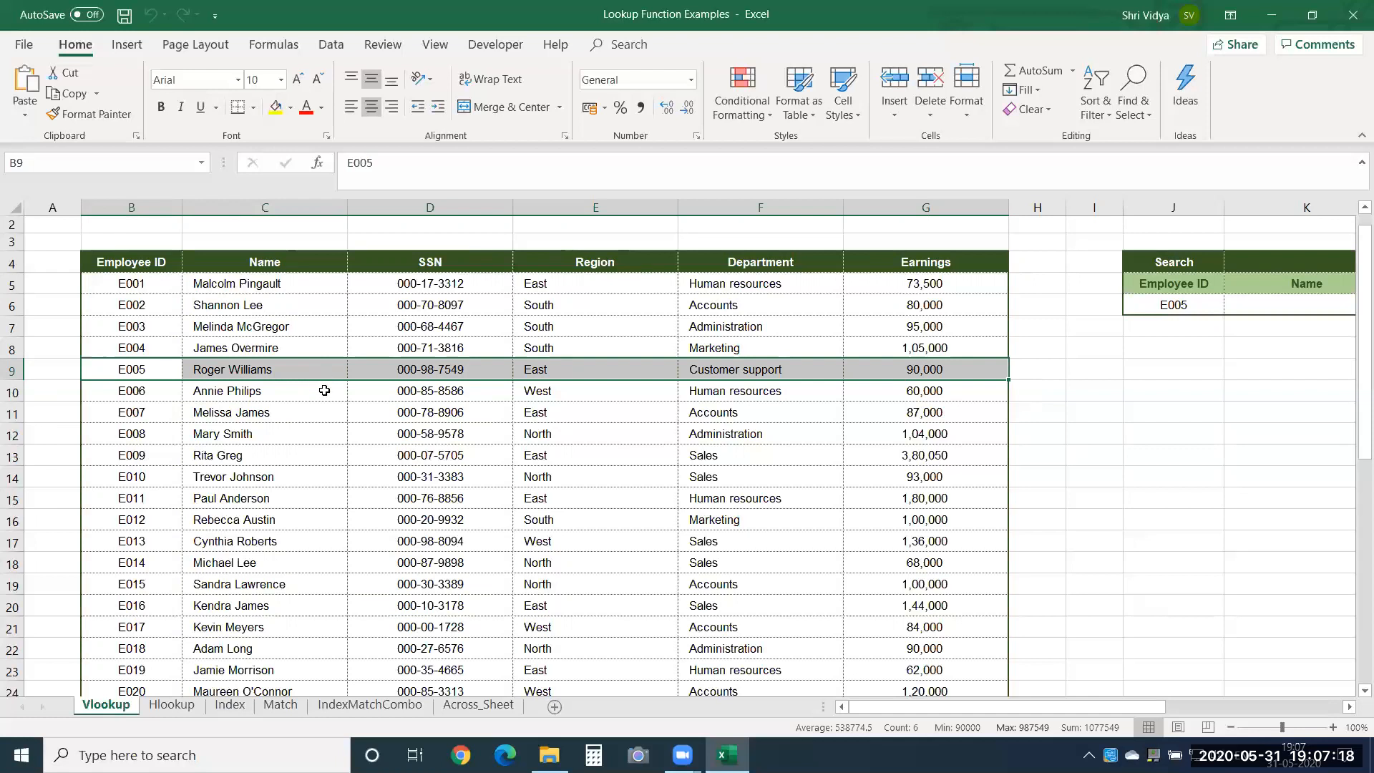
click(324, 390)
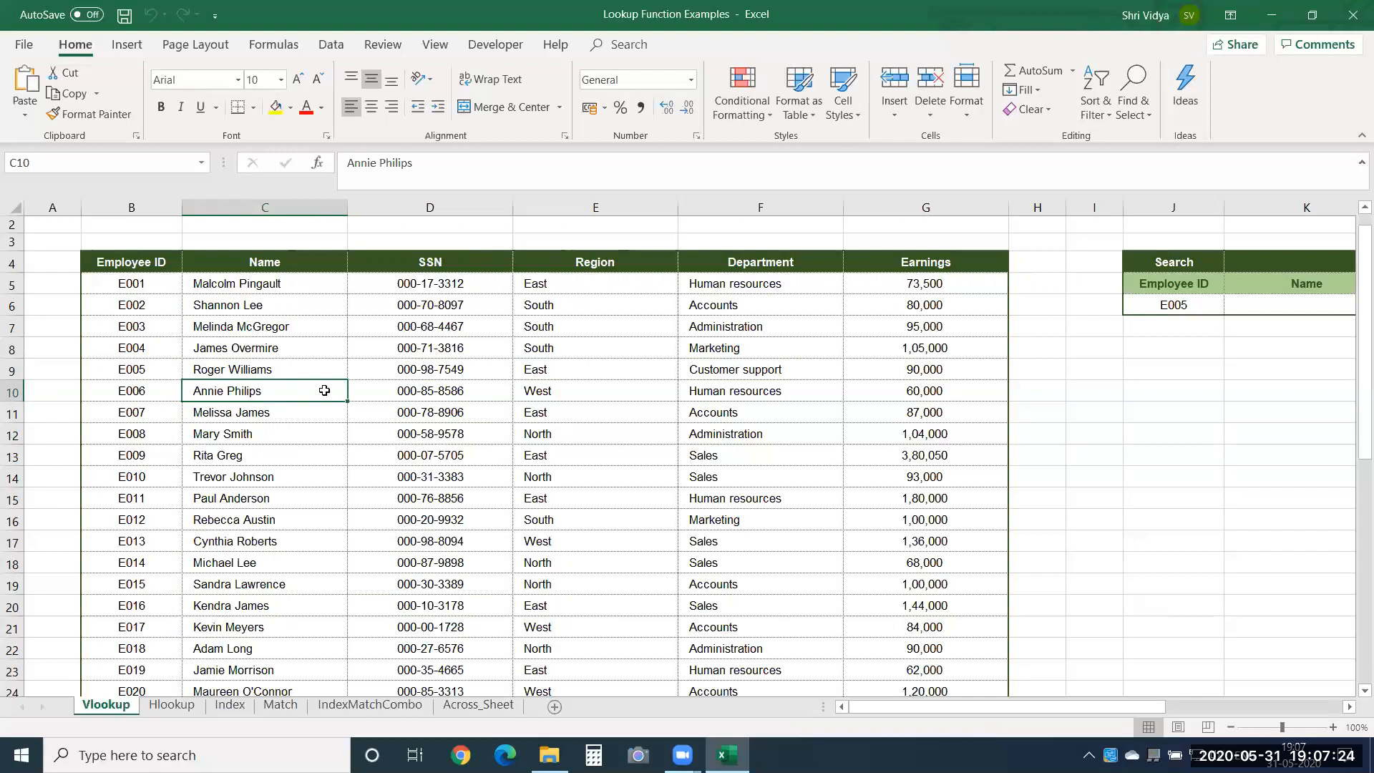
key(Right)
key(Right)
key(Right)
key(Right)
key(Right)
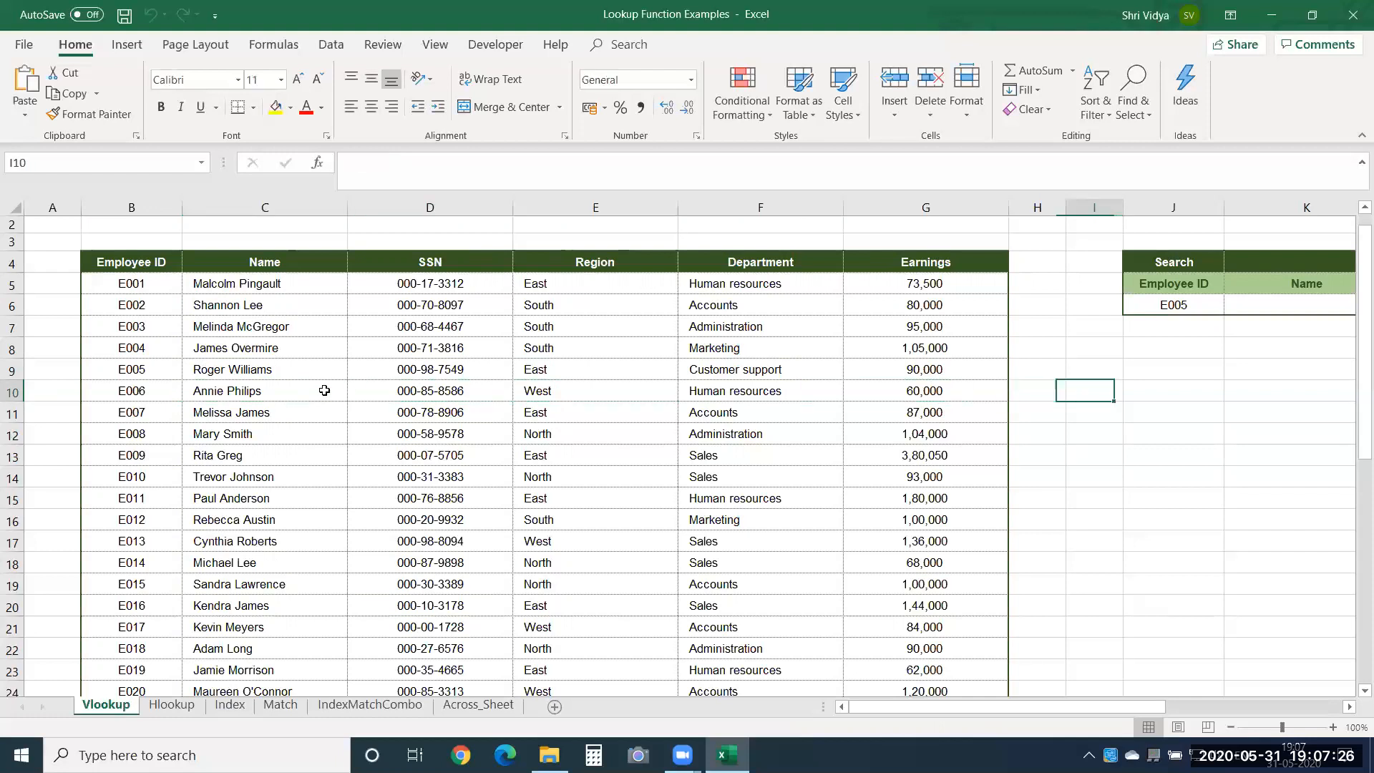
key(Right)
key(Right)
key(Right)
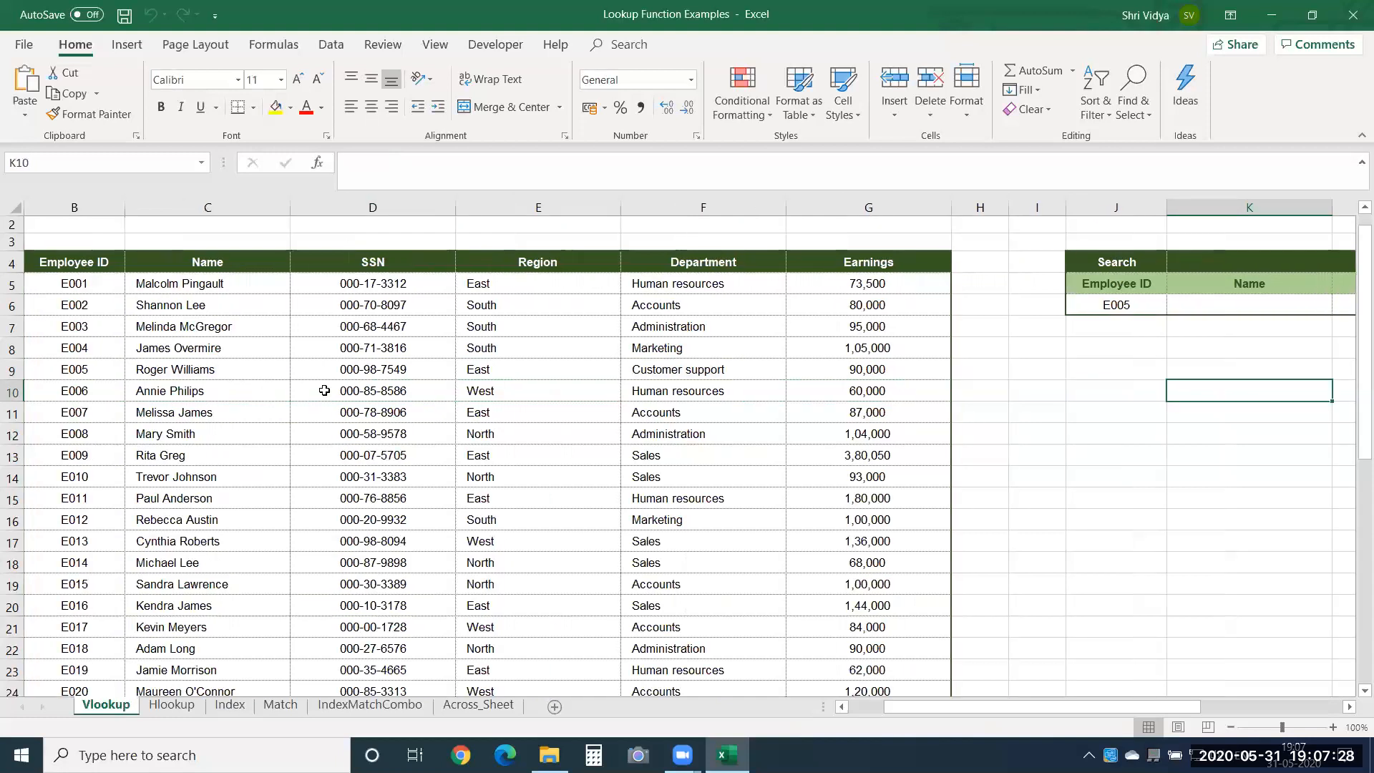
key(Left)
key(Left)
key(Left)
key(Left)
key(Left)
key(Left)
key(Left)
key(Left)
key(Left)
key(Left)
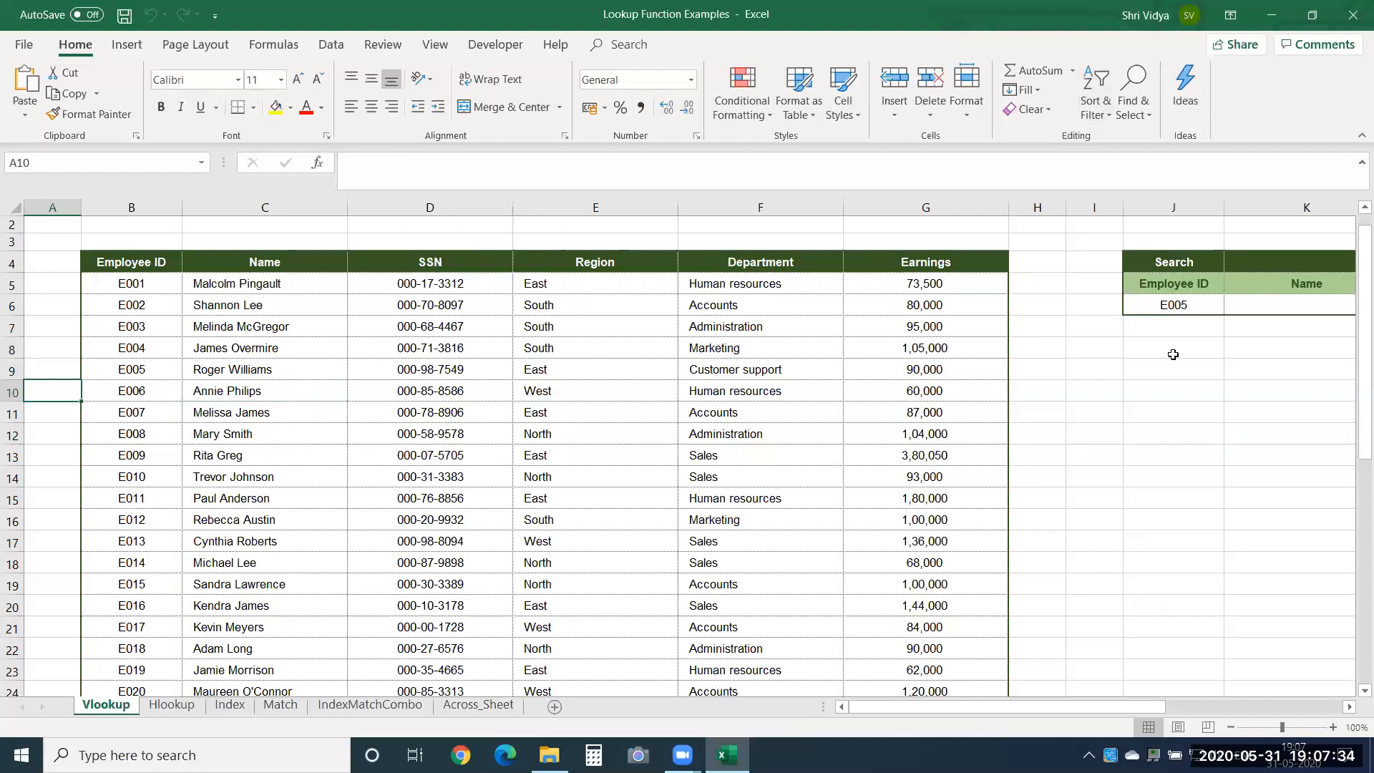
Compare the lookup value in J6 with the Employee ID column and the full employee table B4:G44.
click(1174, 312)
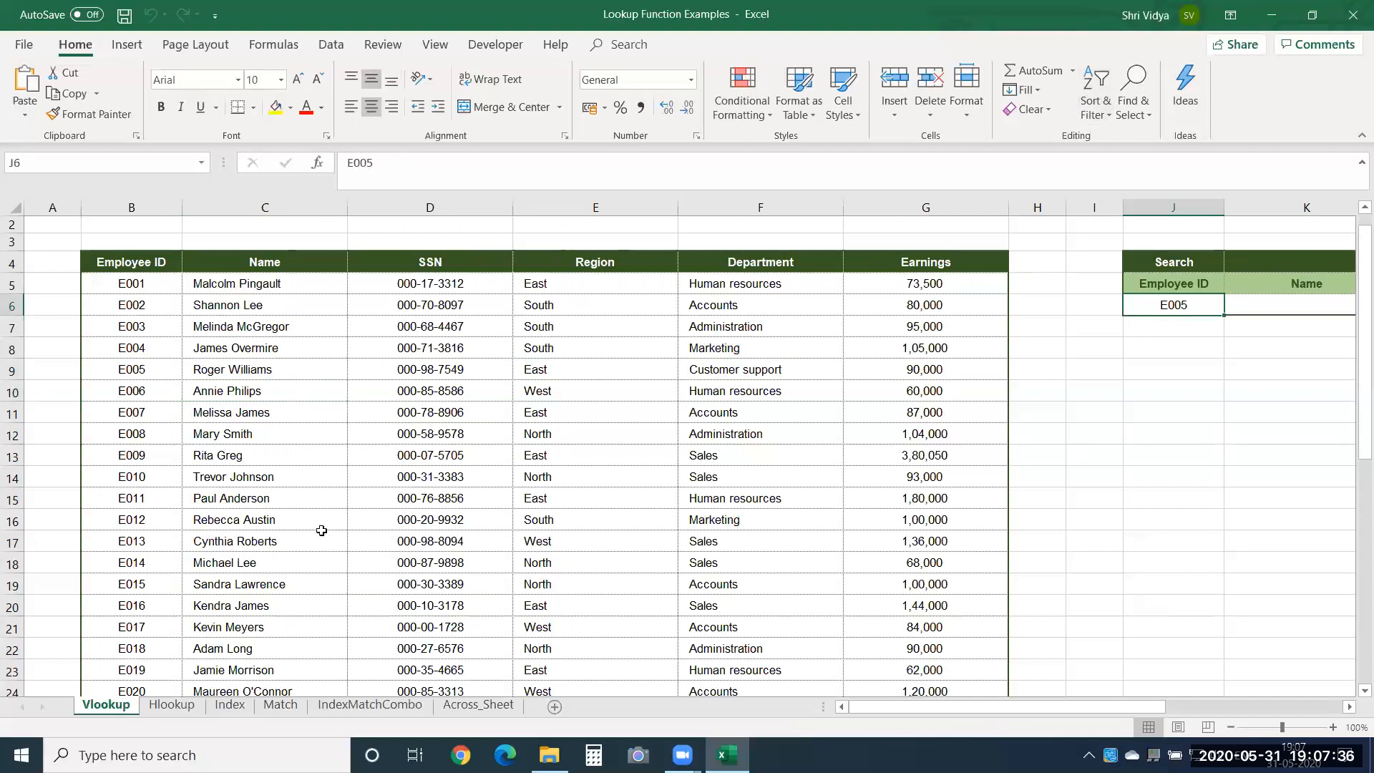
drag(150, 285, 151, 528)
click(159, 262)
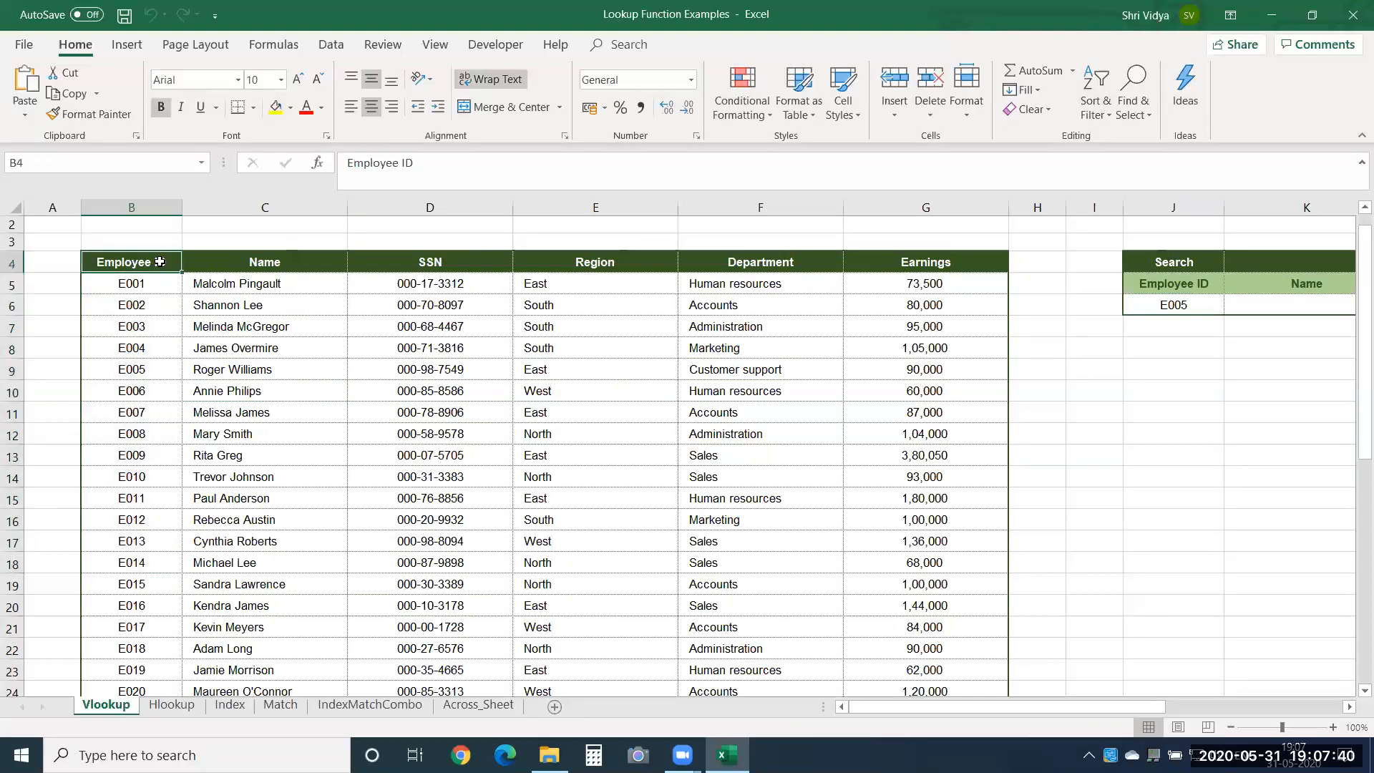
key(ctrl+shift+Down)
key(ctrl+shift+Right)
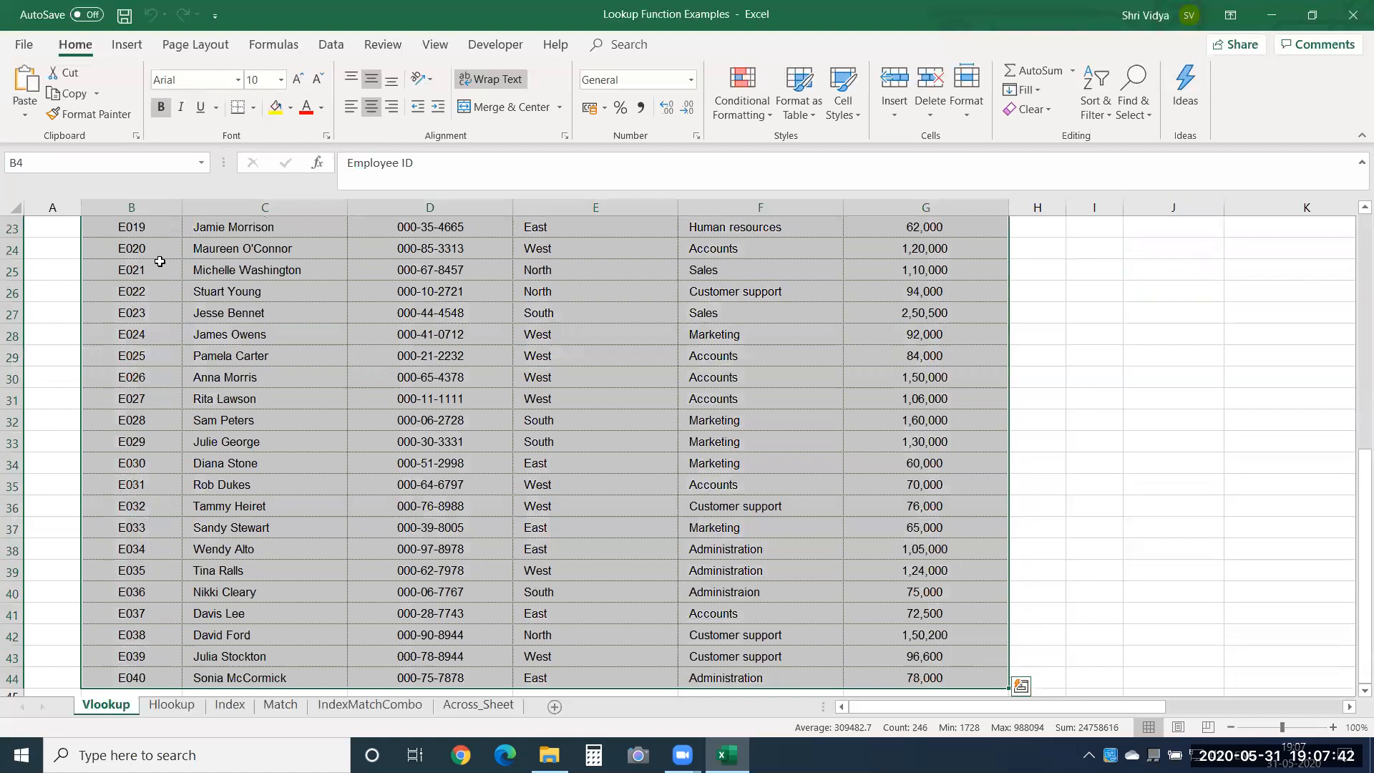
key(Up)
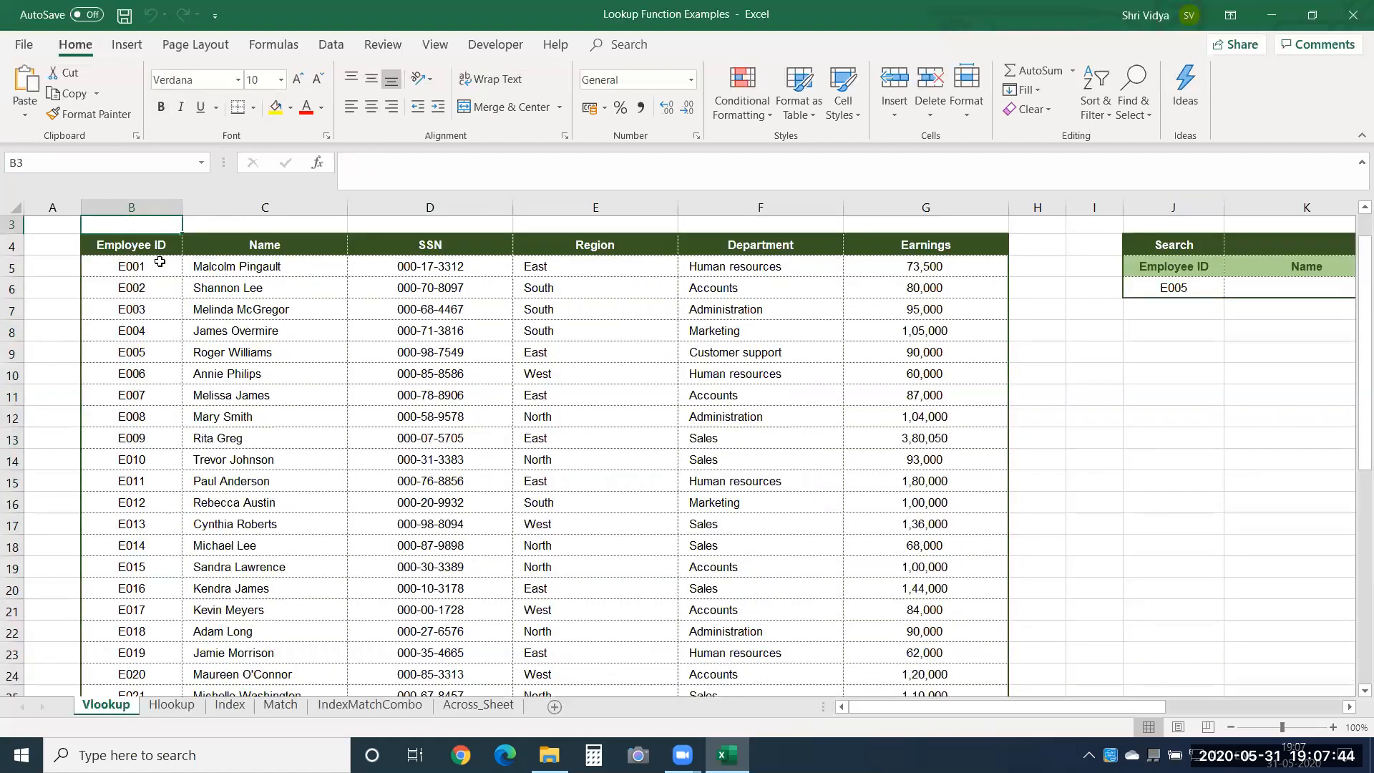
key(Down)
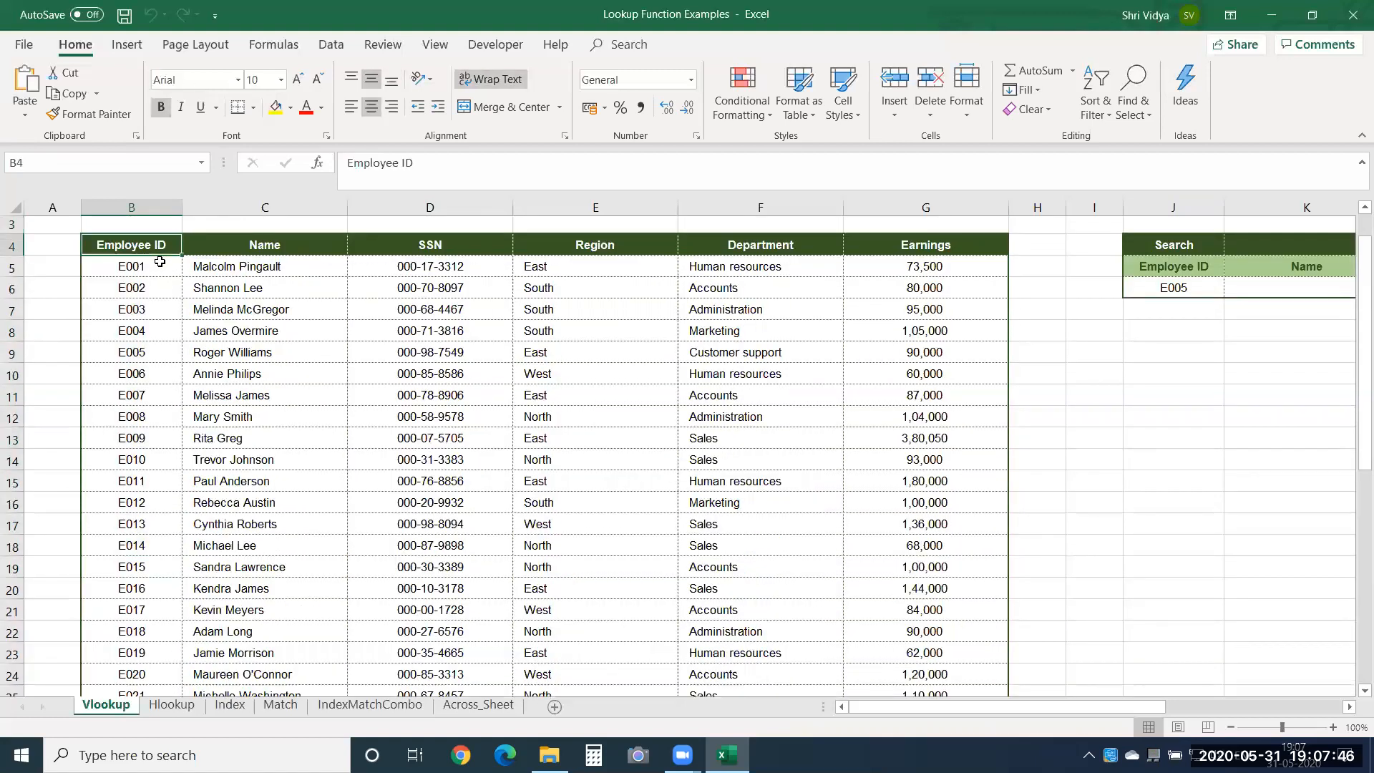
click(1190, 289)
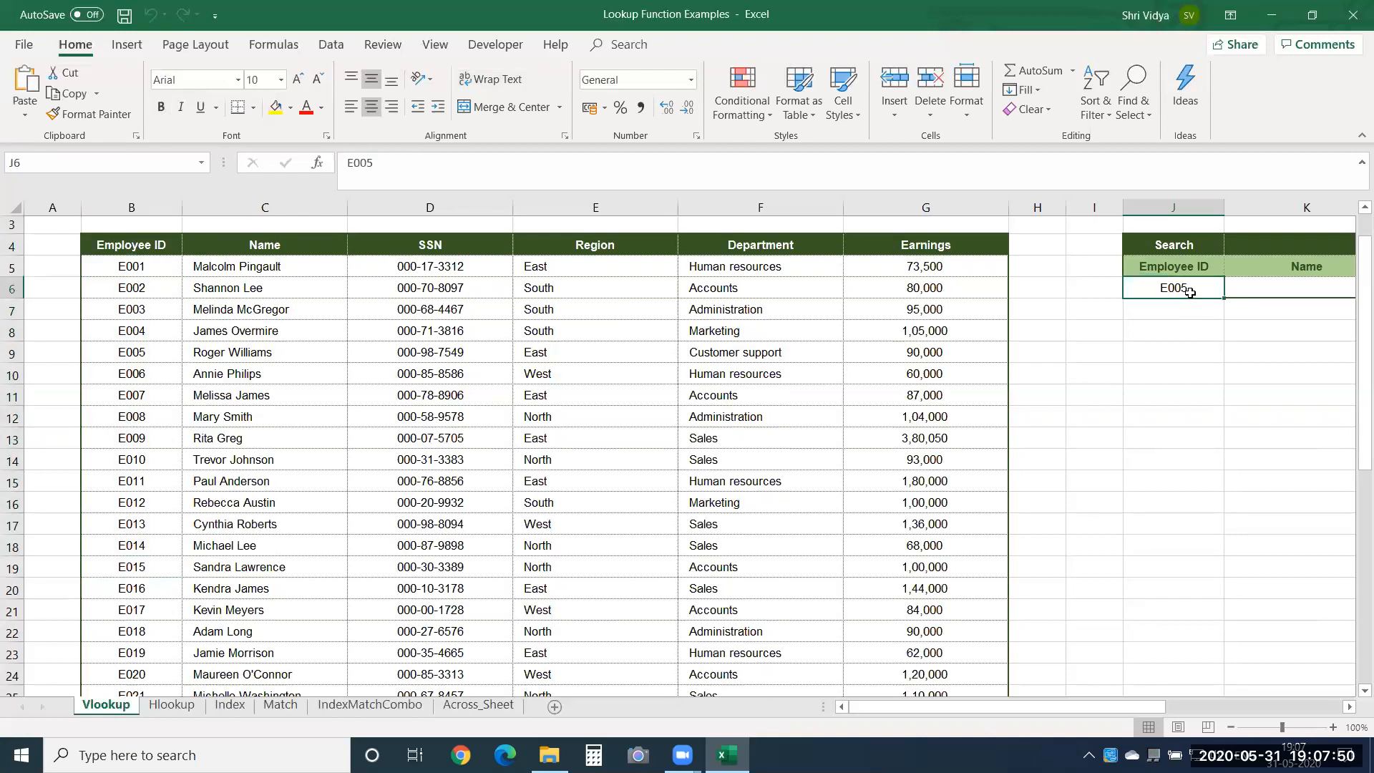
drag(164, 255, 169, 517)
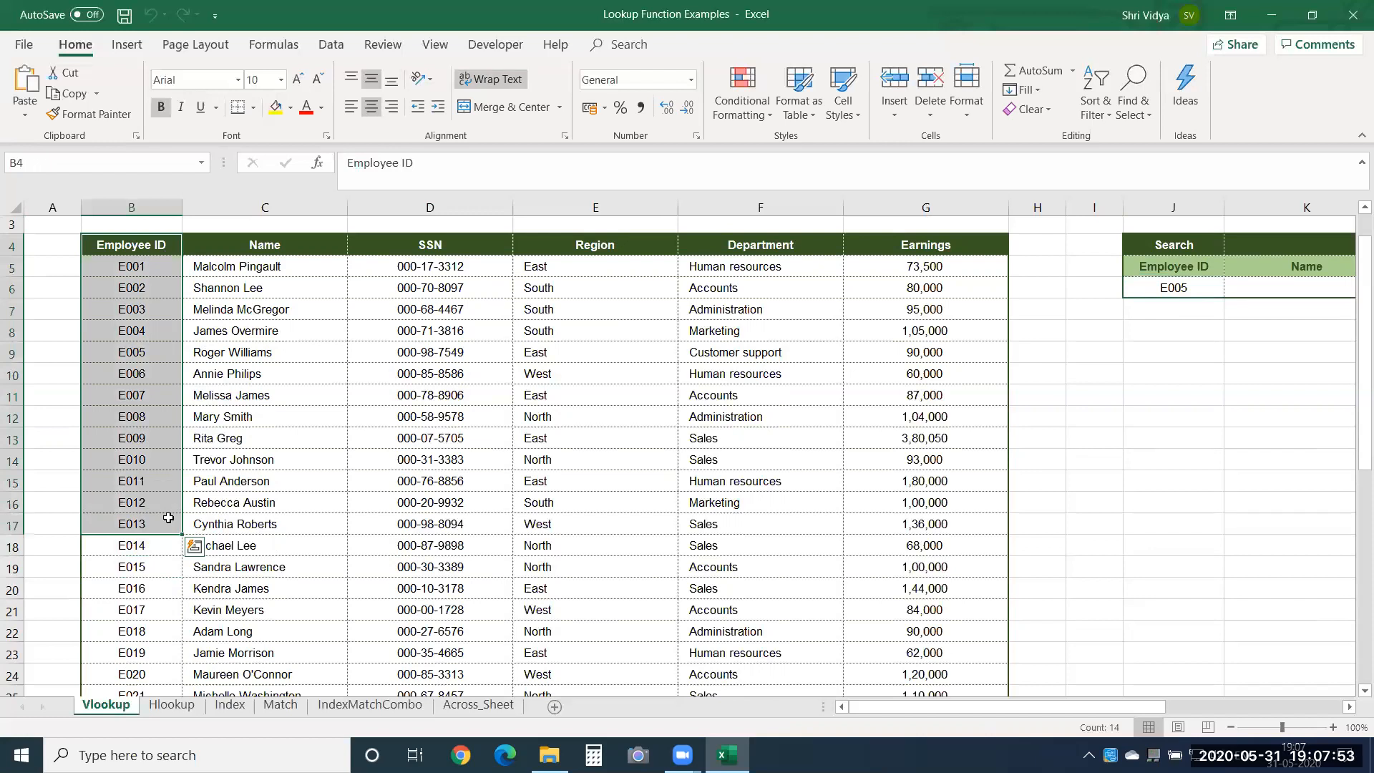
click(452, 550)
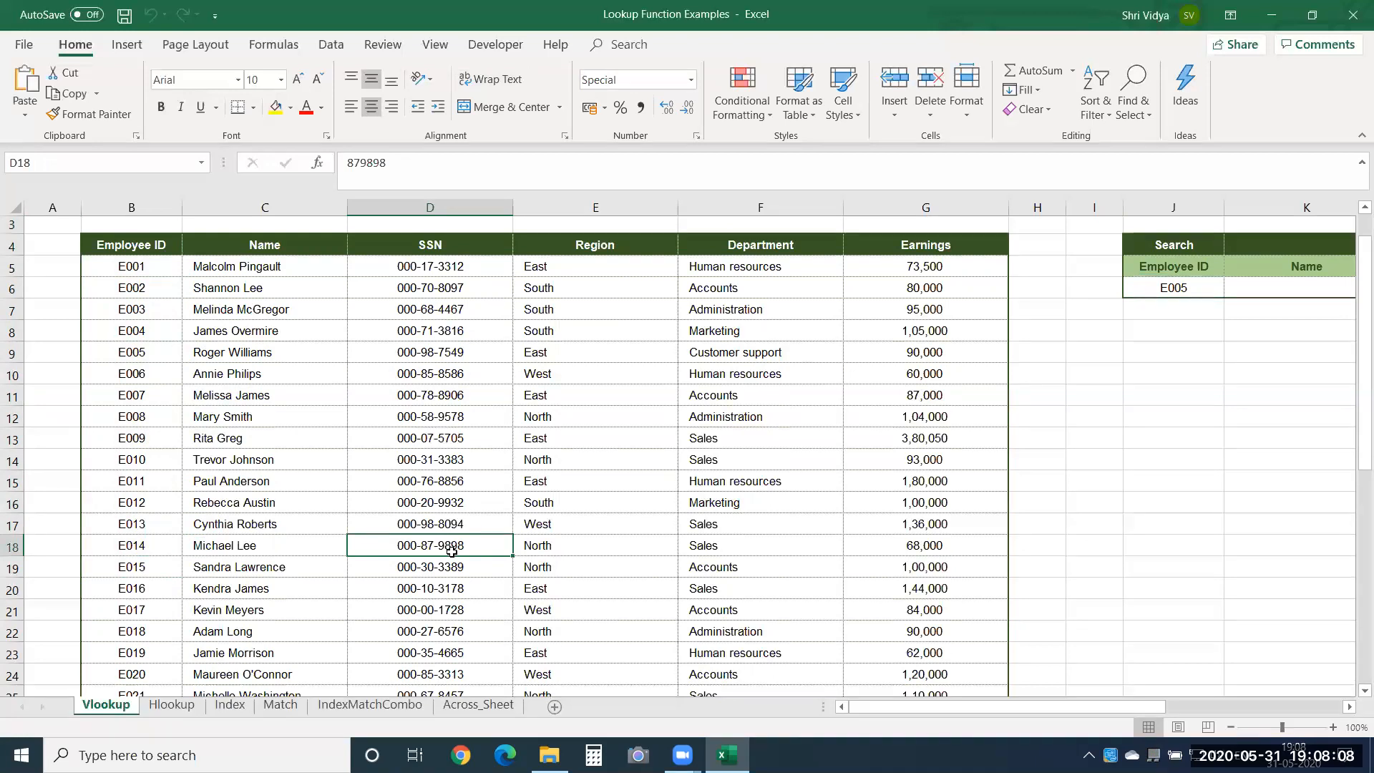
Start a VLOOKUP formula in the Name result cell K6 with J6 as the lookup value.
click(1278, 287)
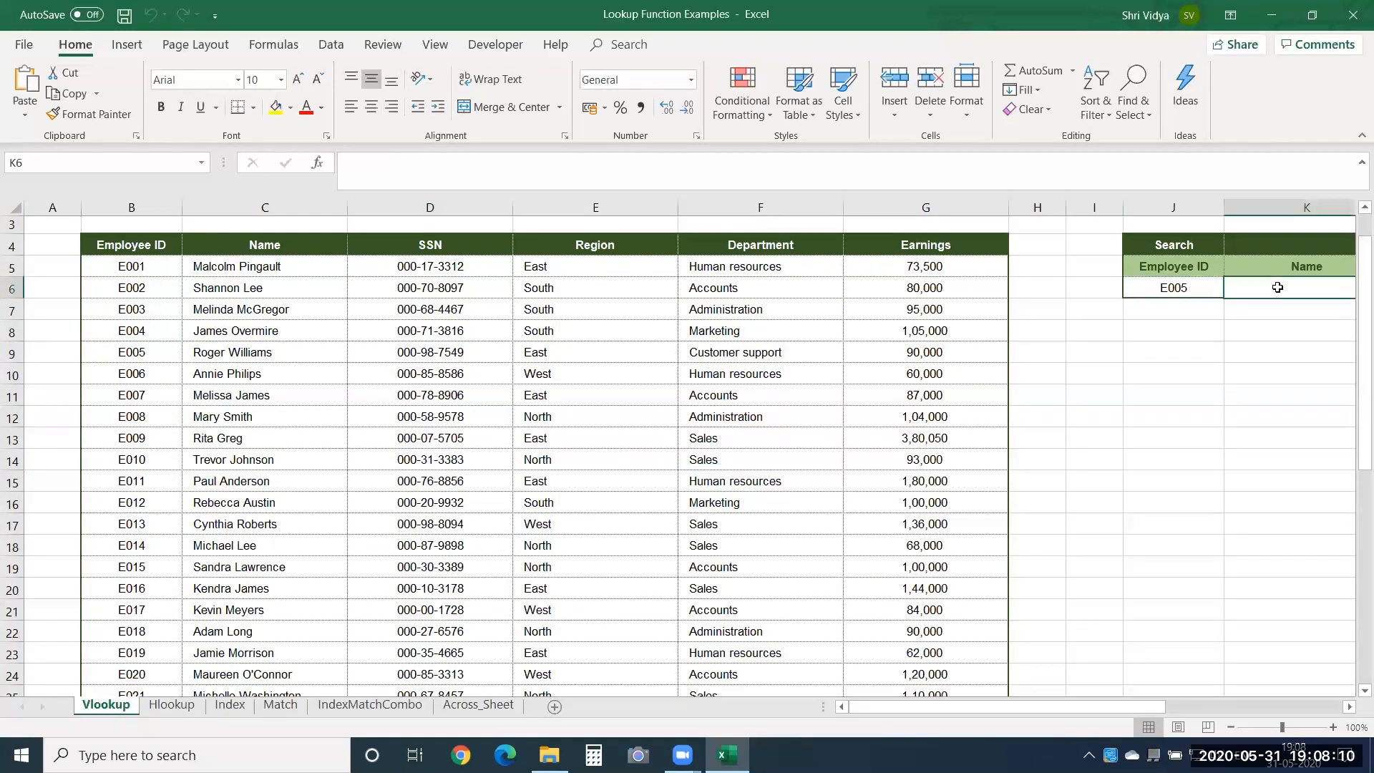
scroll(1279, 287, right, 3)
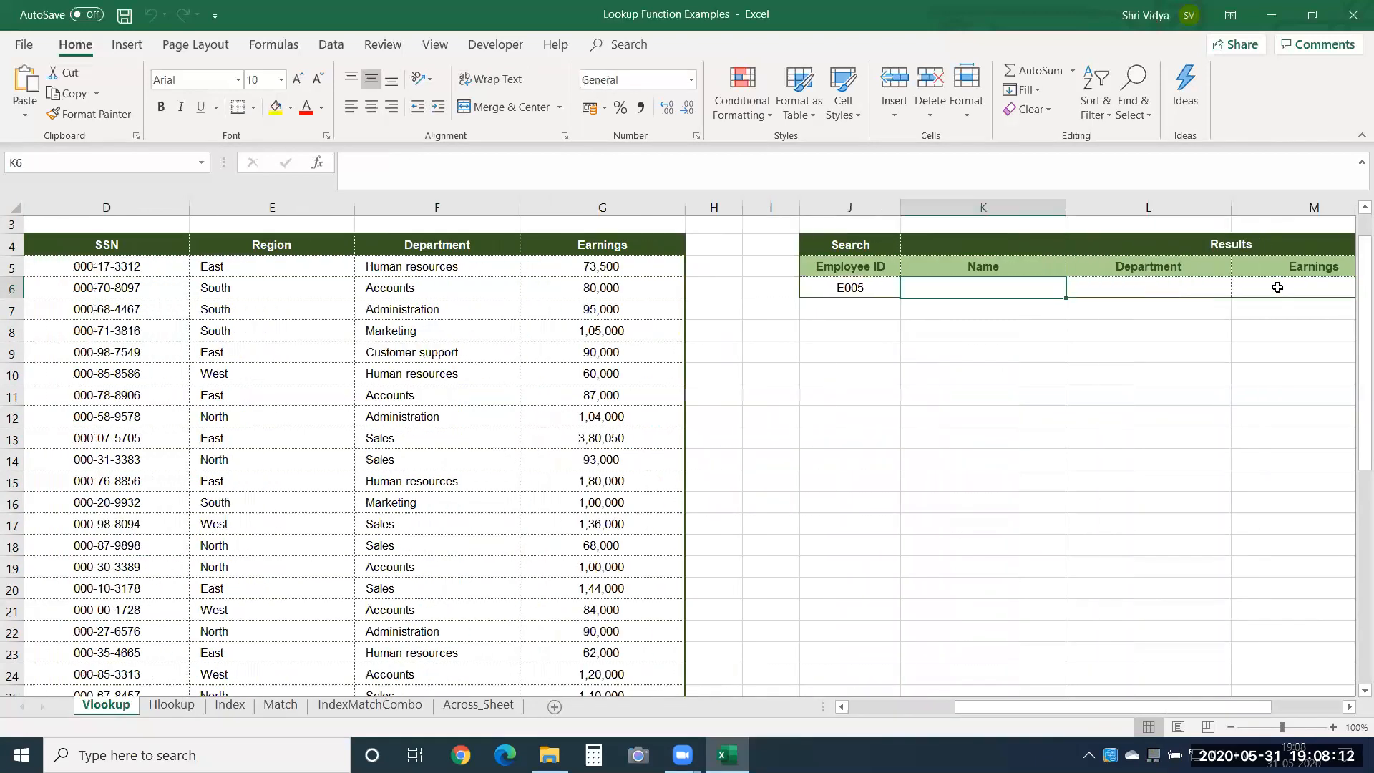
text(=)
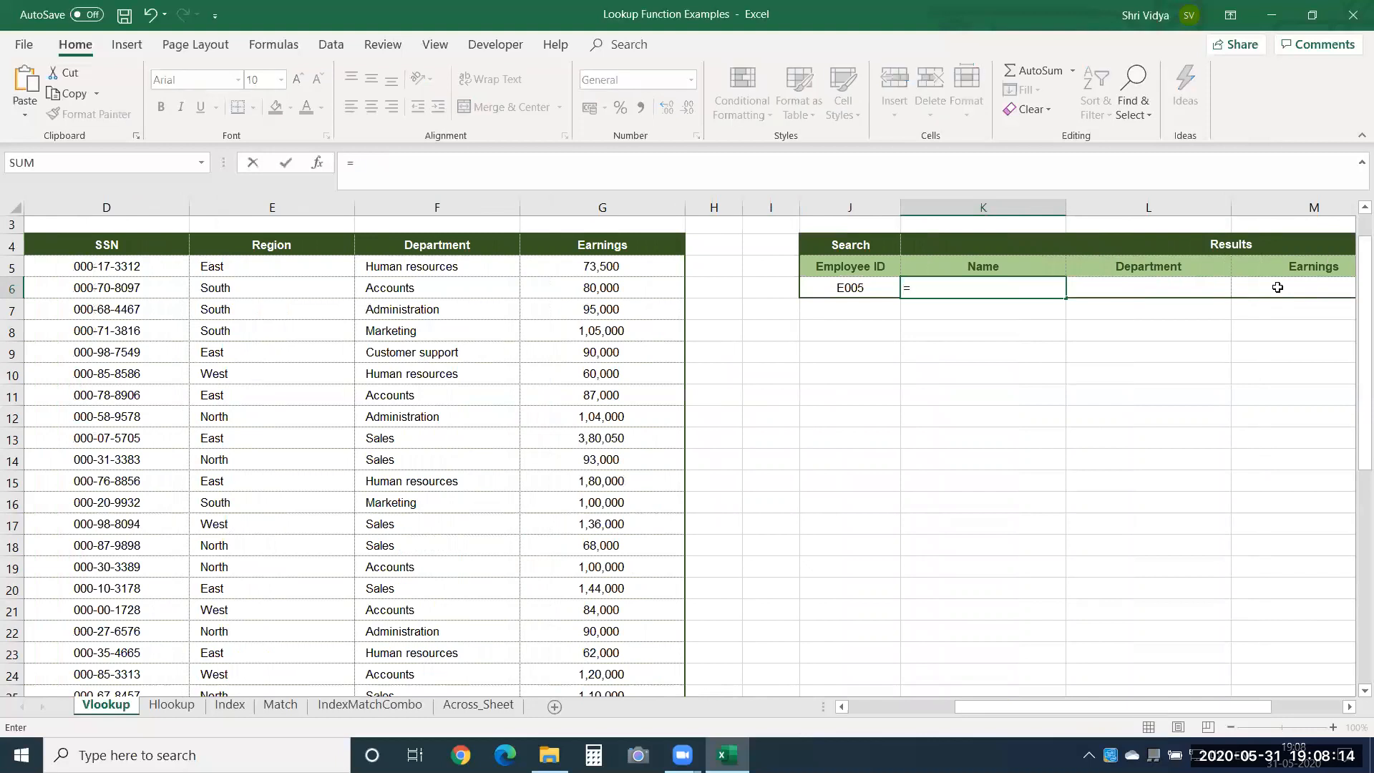
text(vl)
key(Tab)
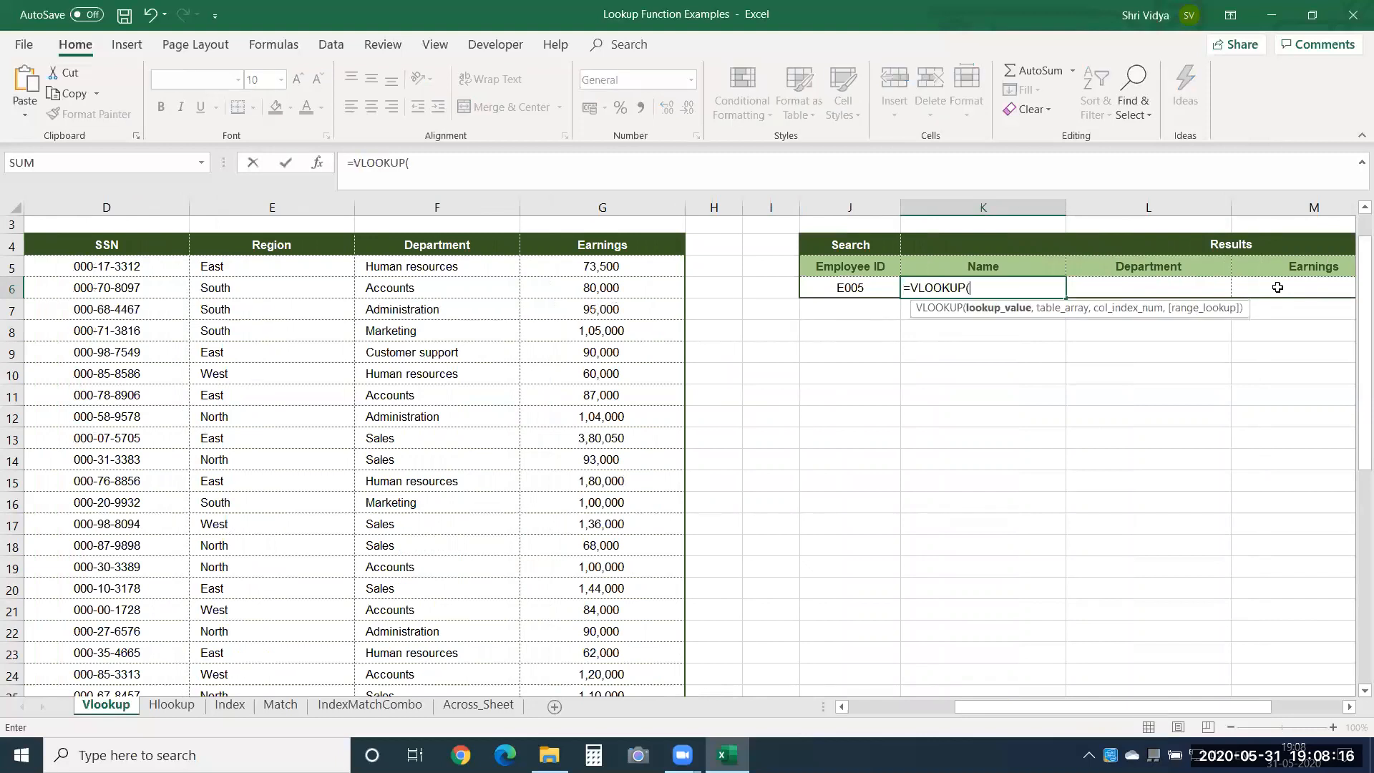
key(Left)
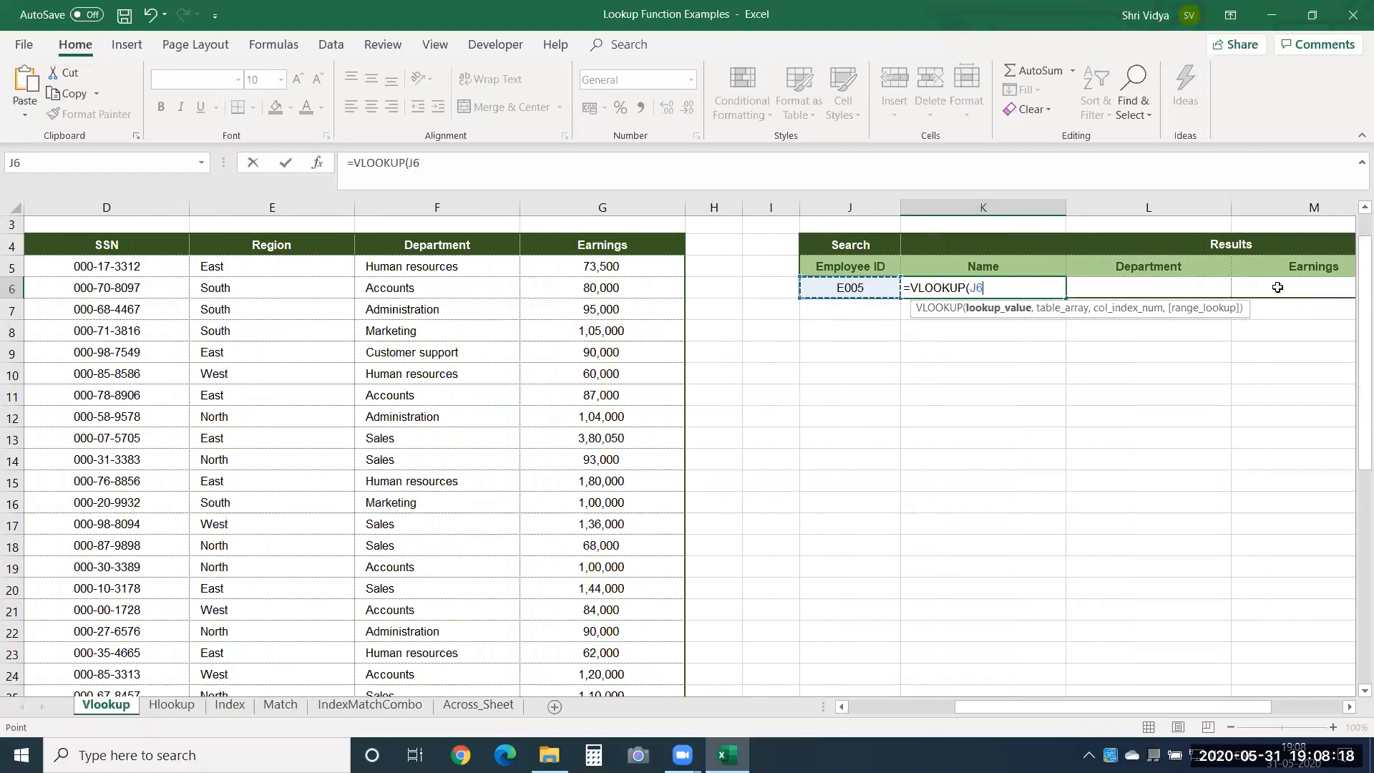
Set the VLOOKUP table array to the whole employee table including headers, as the absolute range $B$4:$G$44.
text(,)
click(510, 238)
key(ctrl+Left)
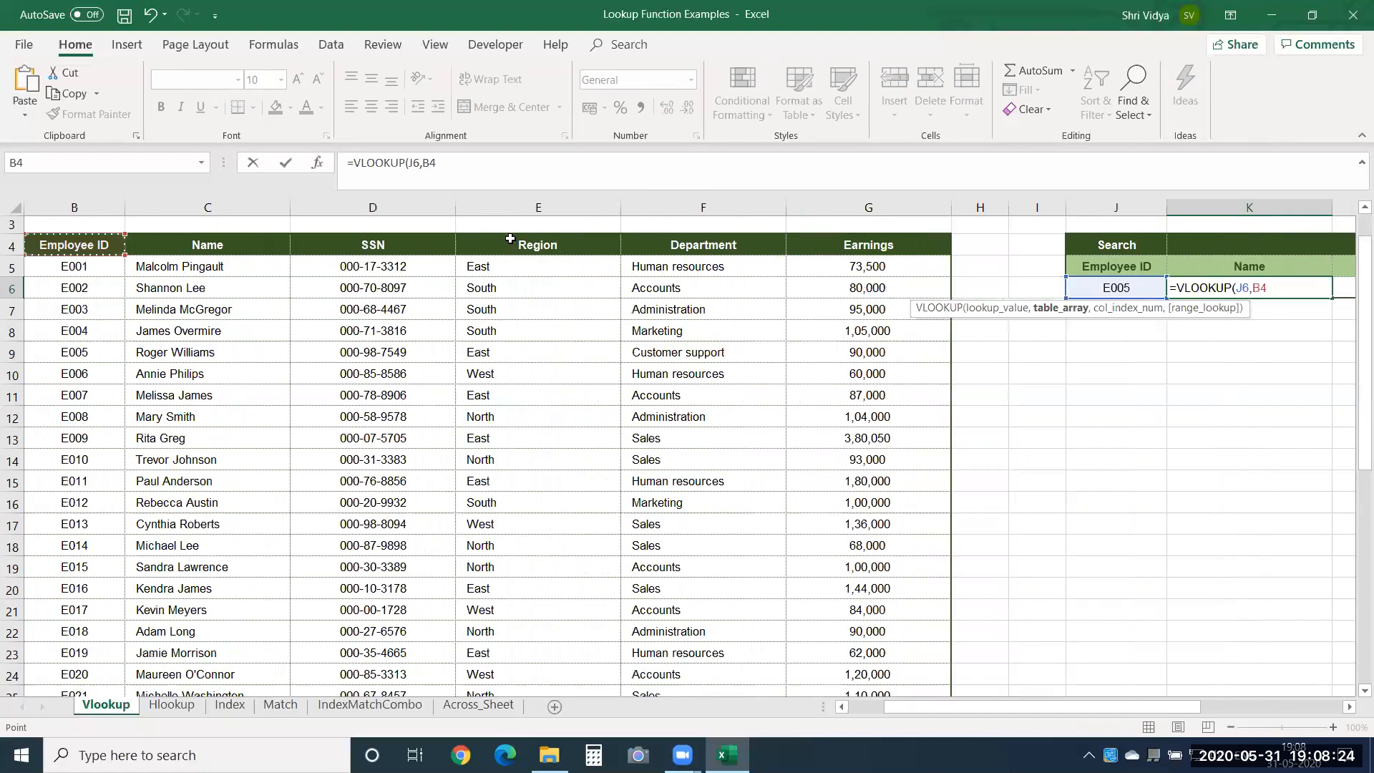
key(ctrl+shift+Right)
key(ctrl+shift+Down)
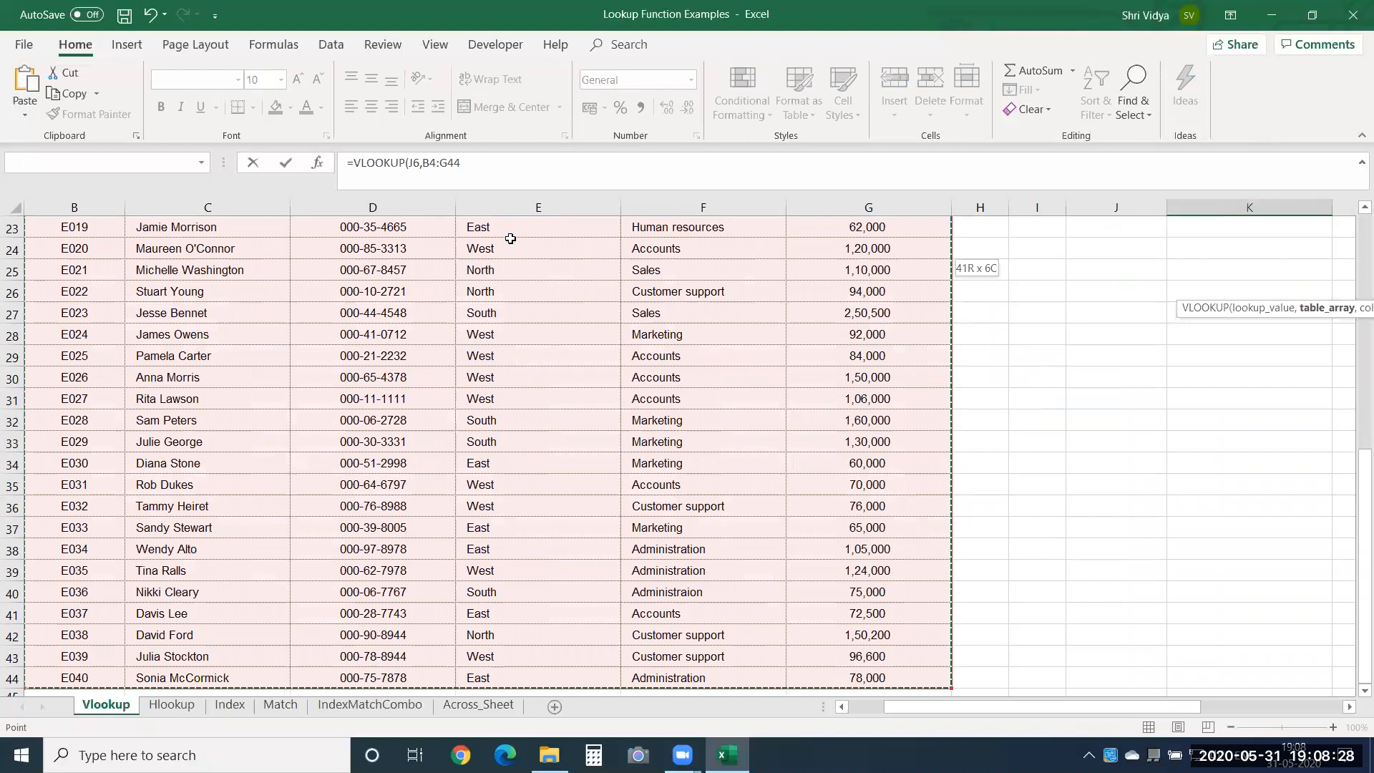
key(F4)
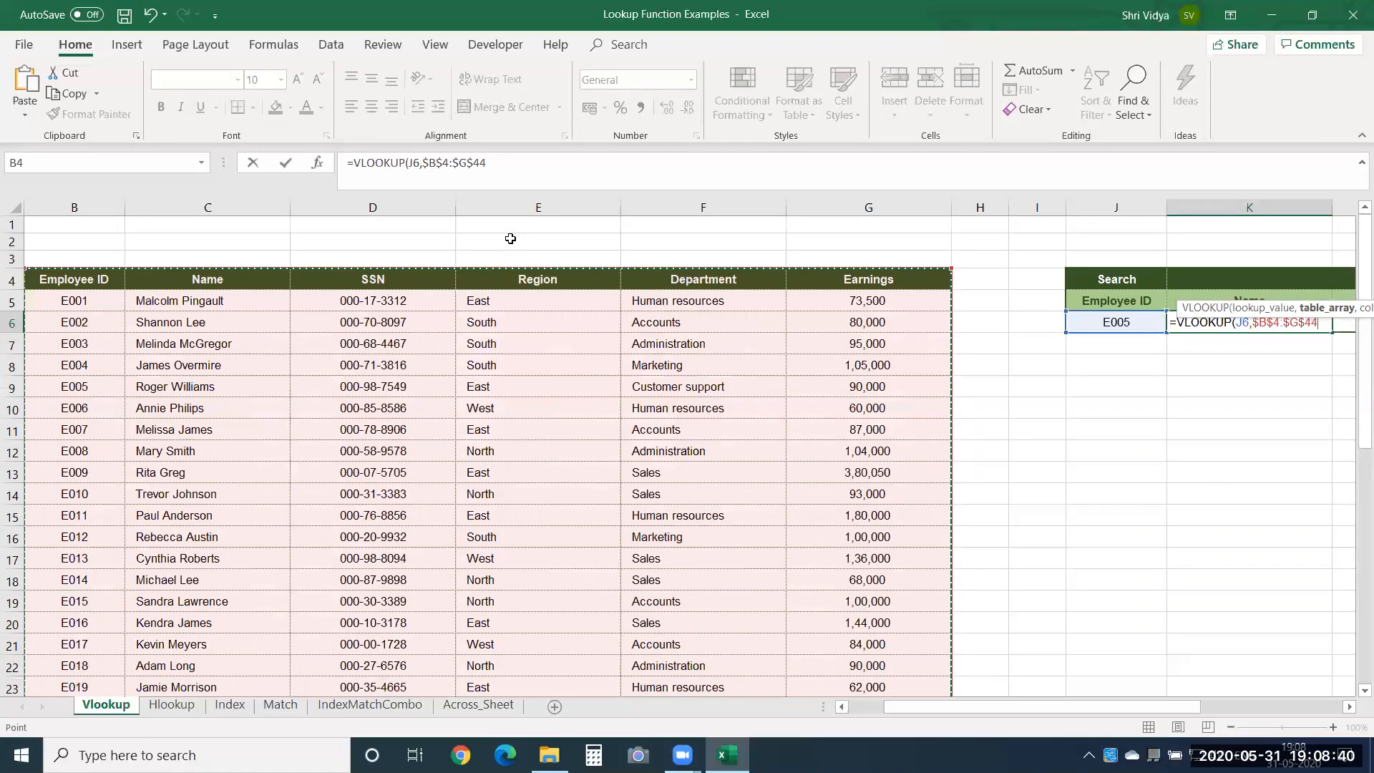
Complete the VLOOKUP in K6 with column index 2 and range lookup 0 for an exact match.
text(,)
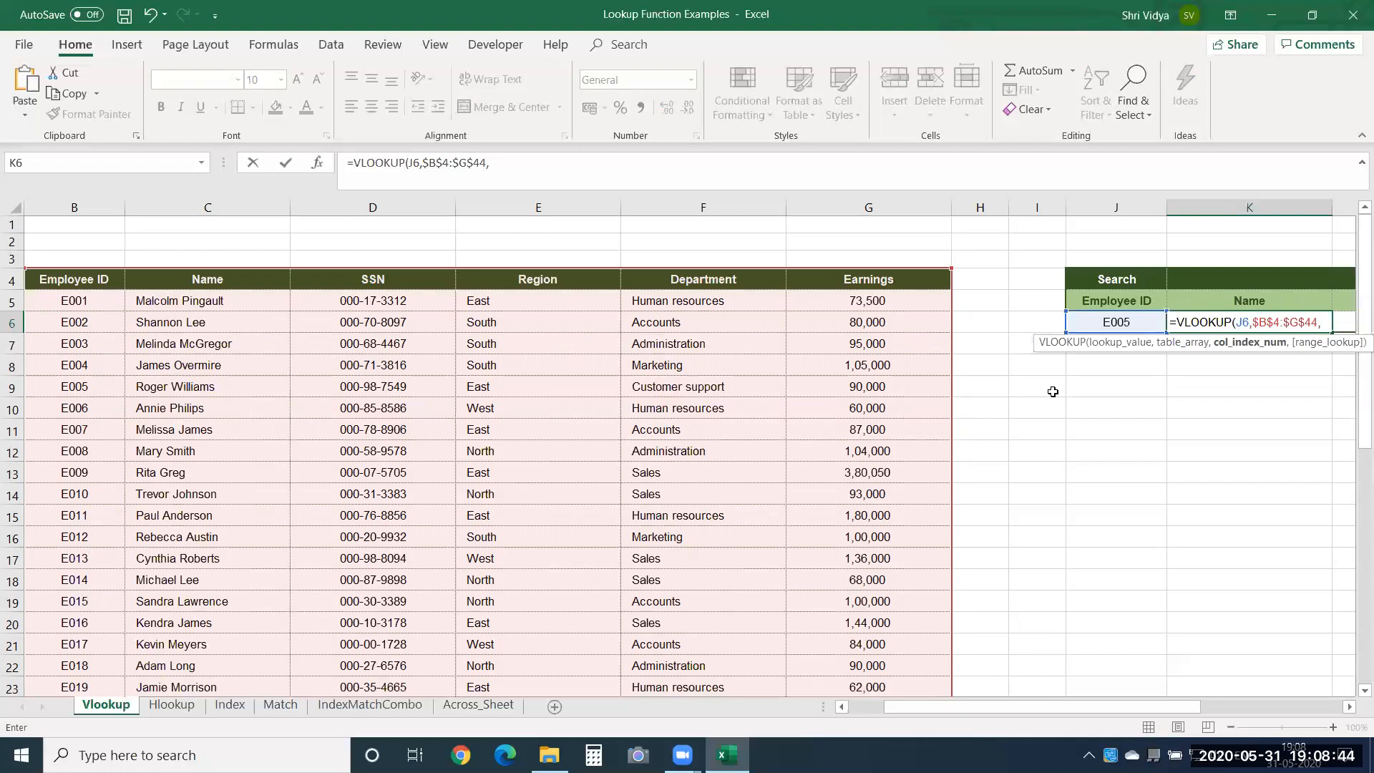
drag(1120, 703, 1226, 704)
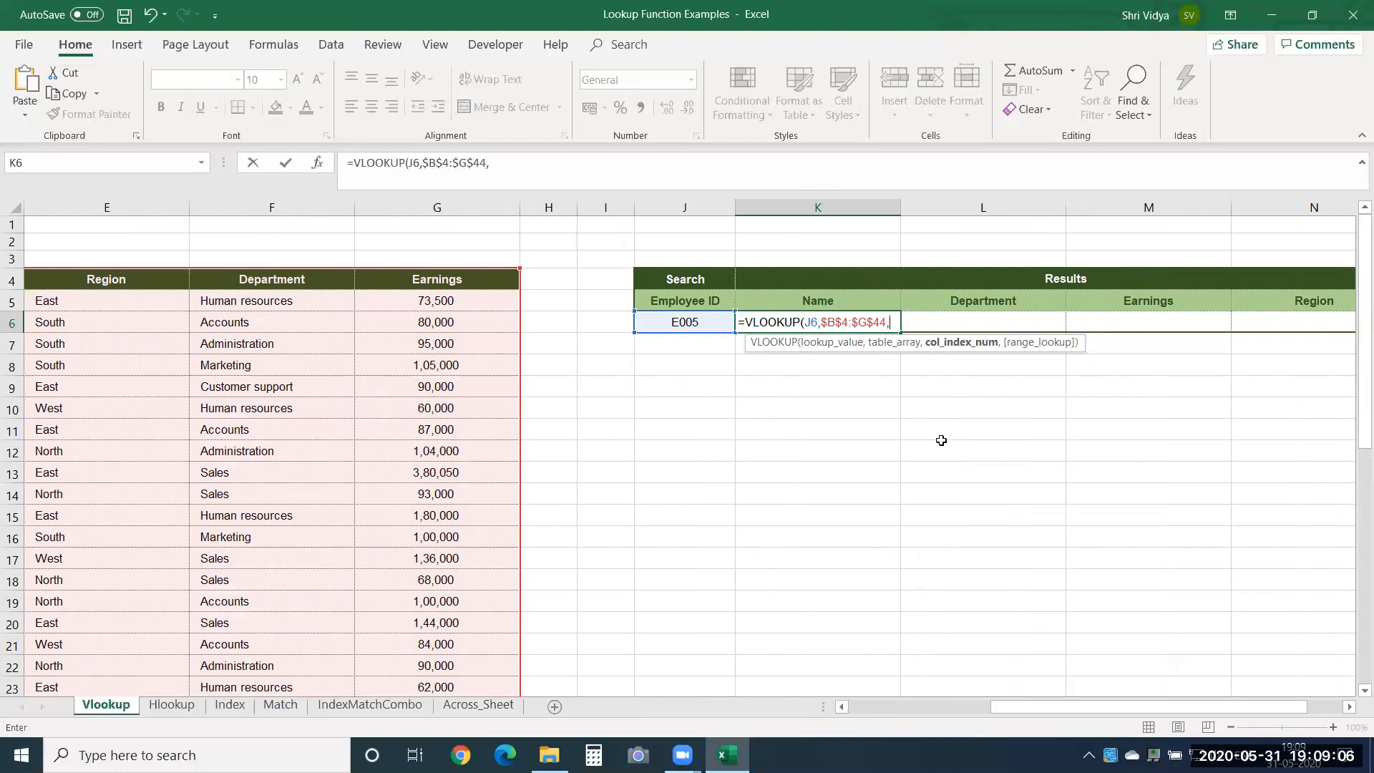
drag(996, 708, 1092, 707)
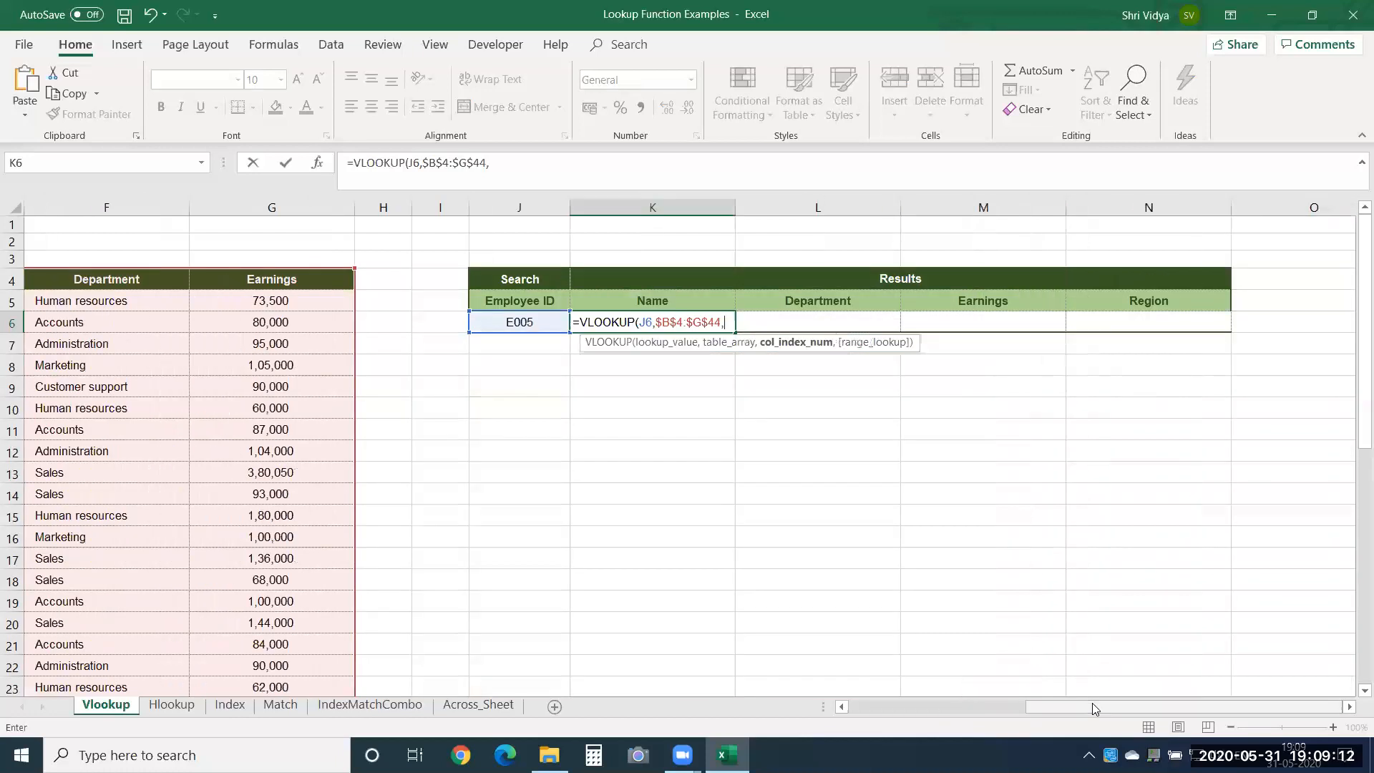
text(2,0)
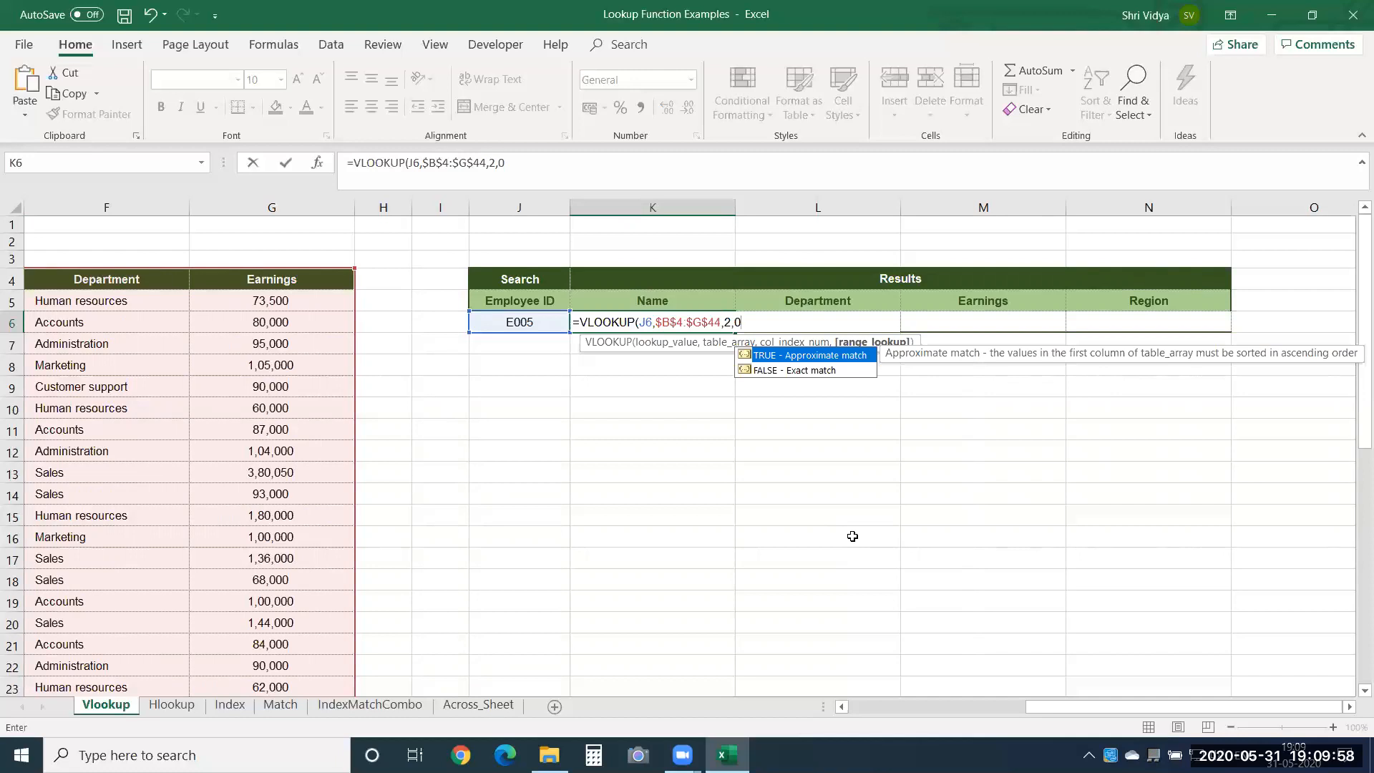
text())
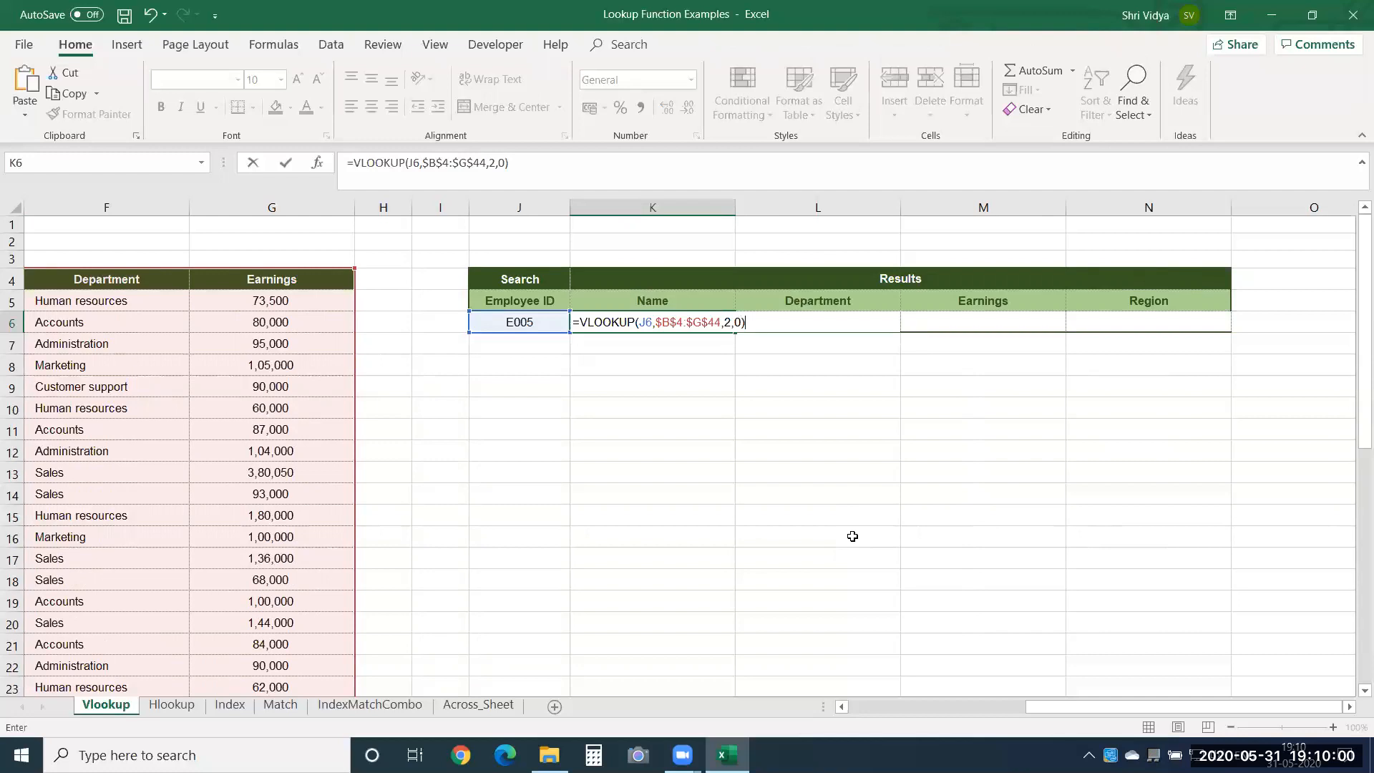
key(Return)
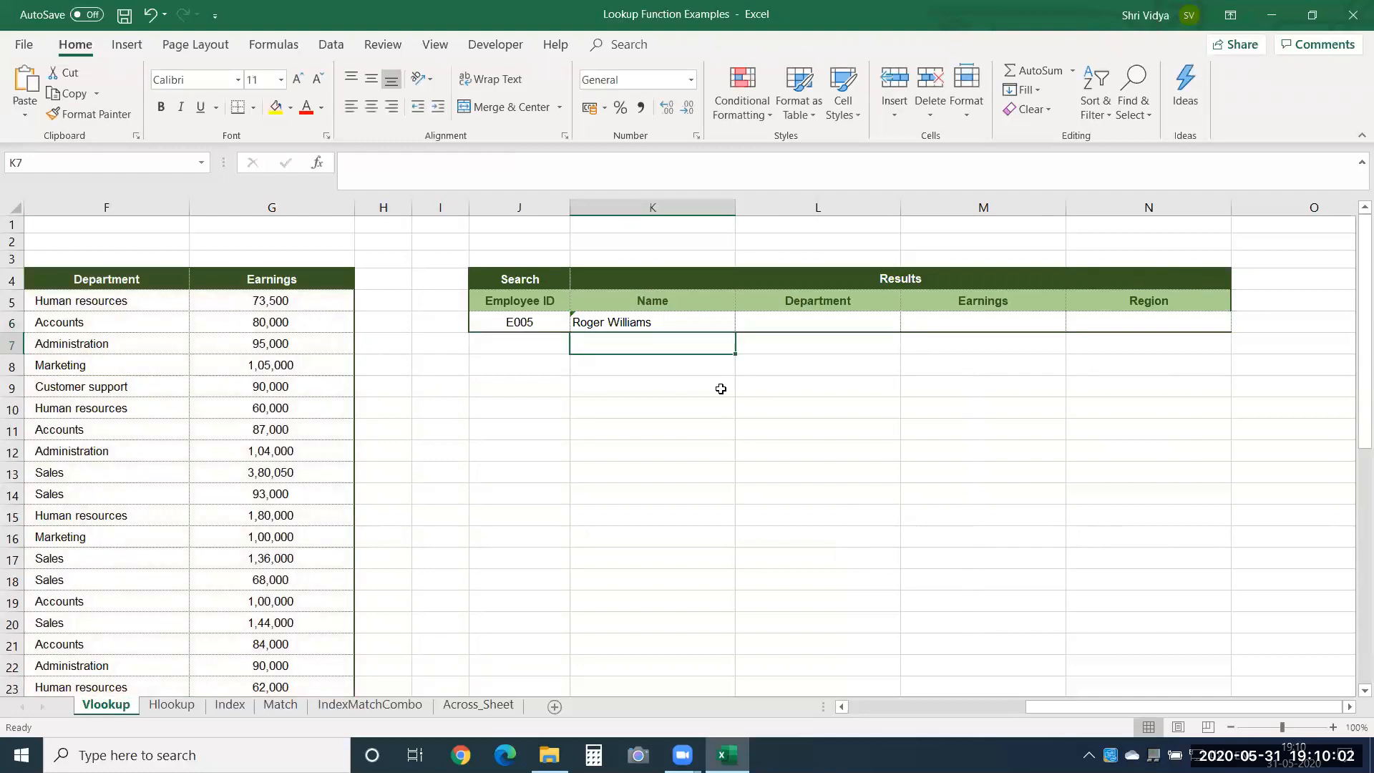
Compare the name returned in K6 with the E005 record in row 9 of the employee table.
click(652, 326)
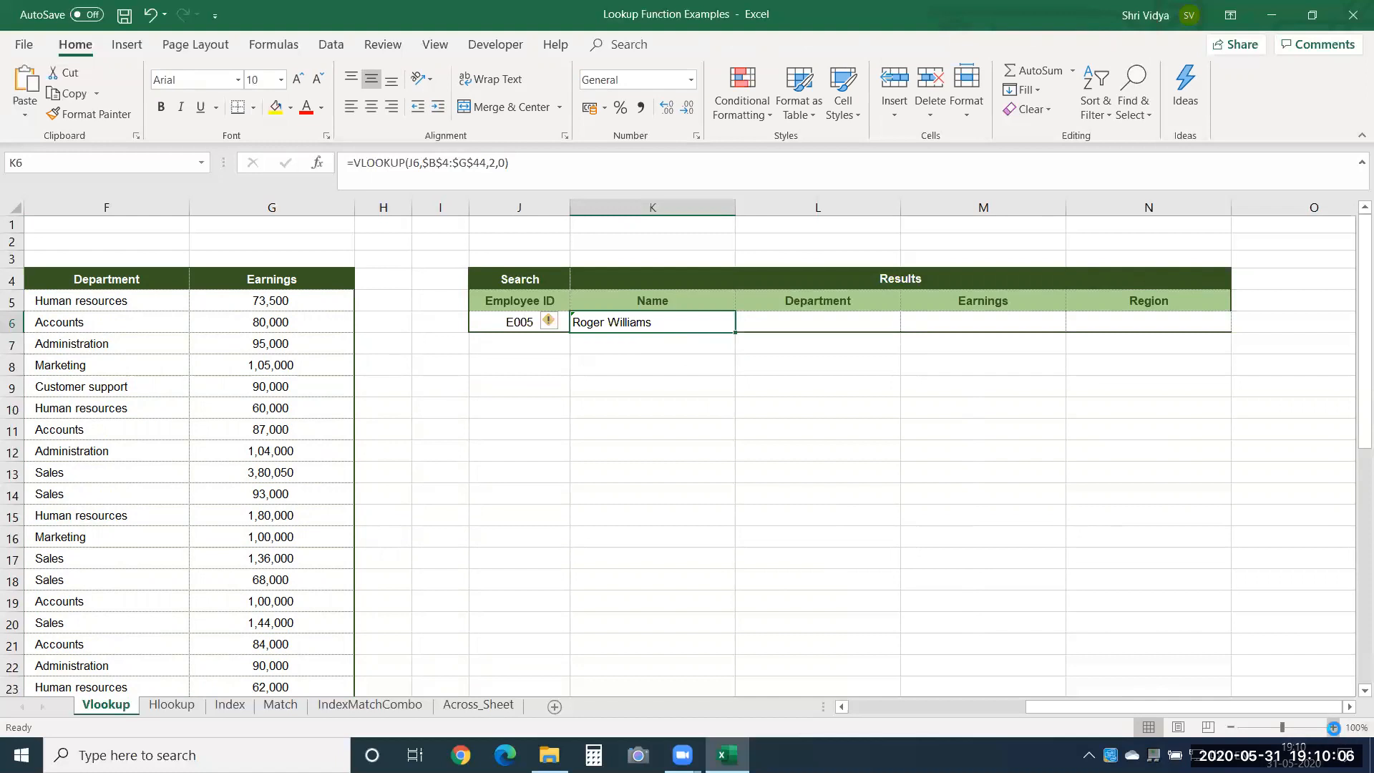
click(1334, 727)
click(1333, 727)
click(1333, 727)
click(1333, 727)
drag(1104, 709, 978, 710)
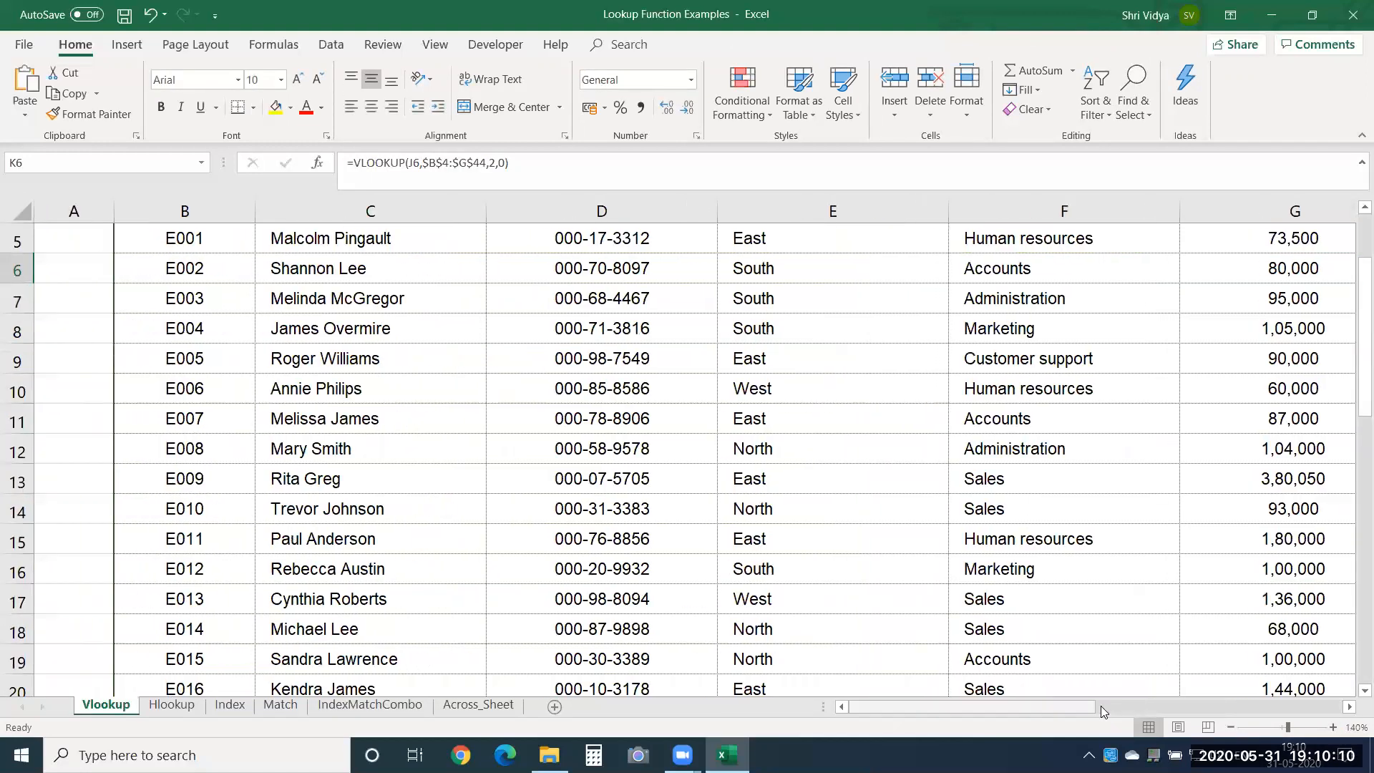
drag(198, 360, 358, 354)
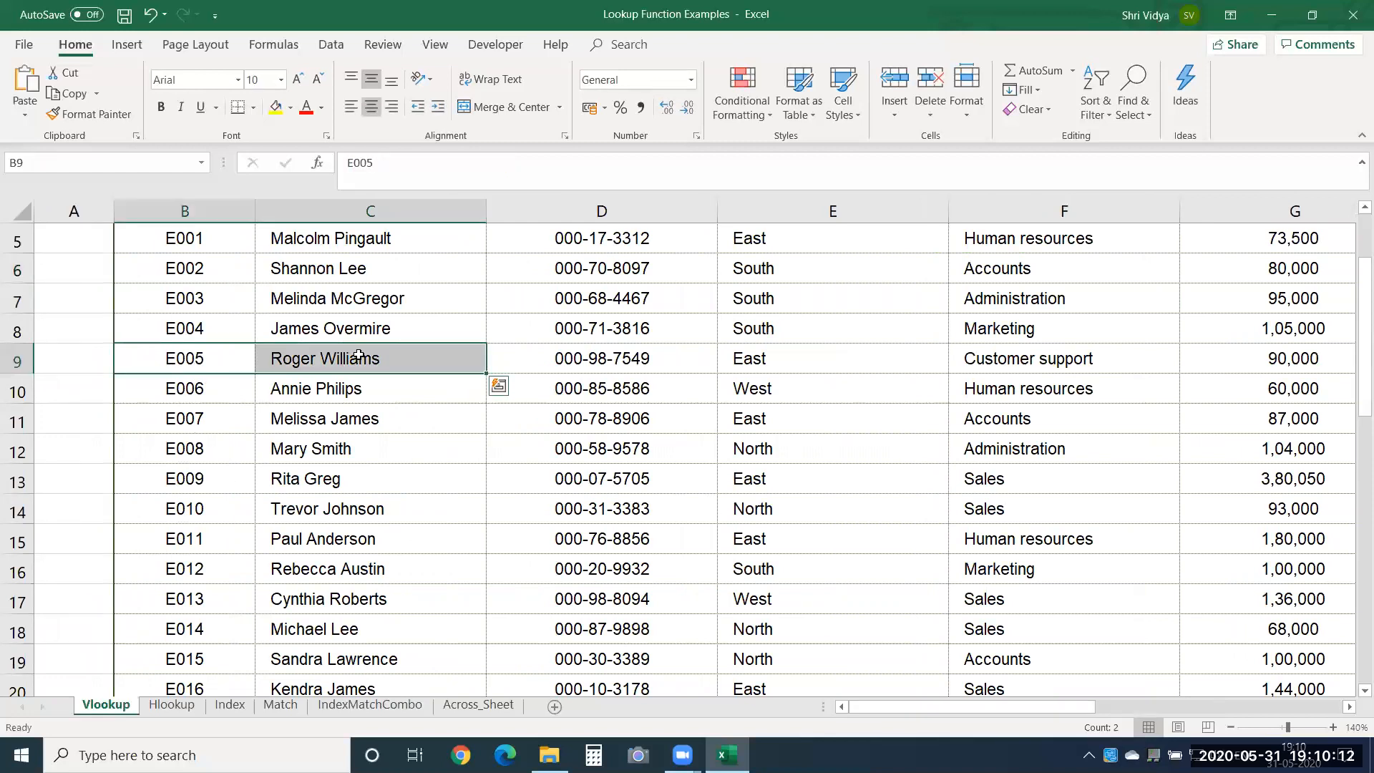
drag(980, 707, 1208, 684)
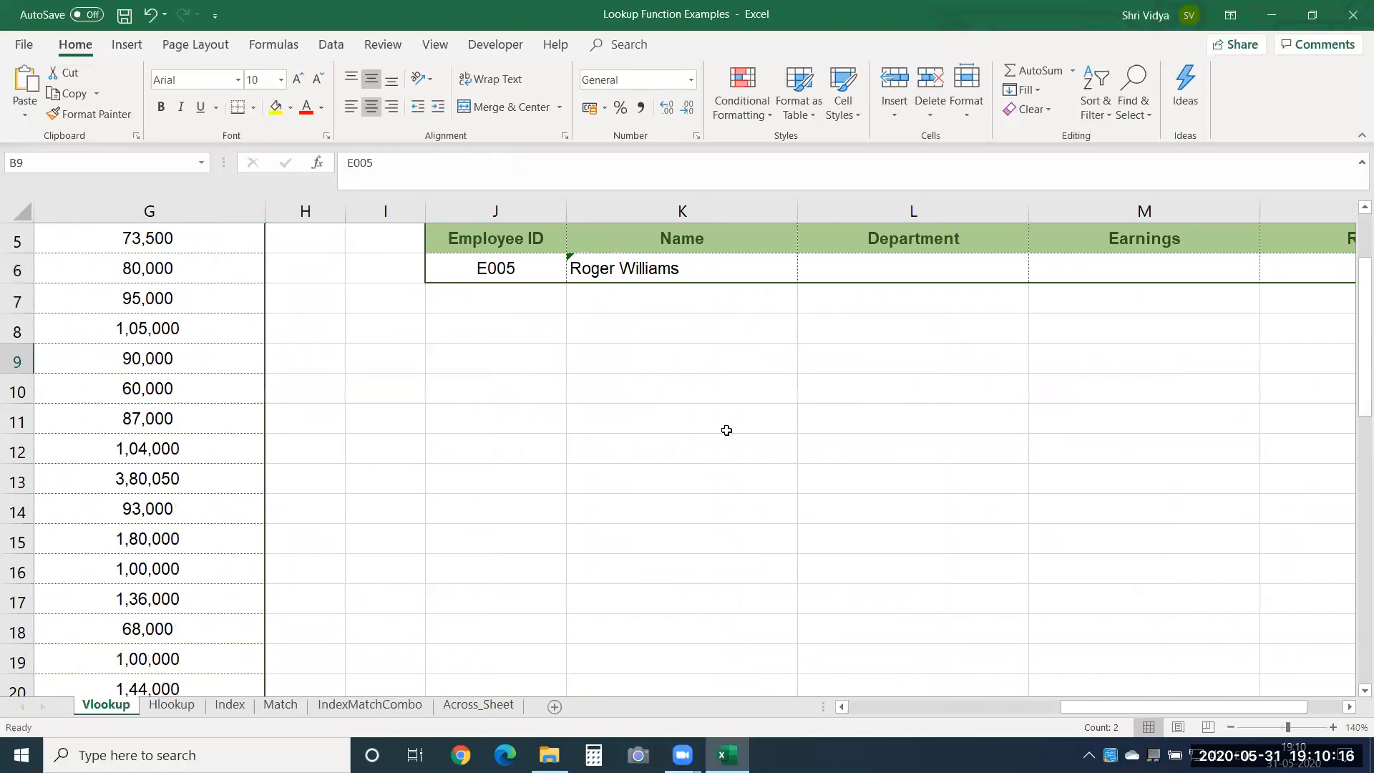
click(697, 260)
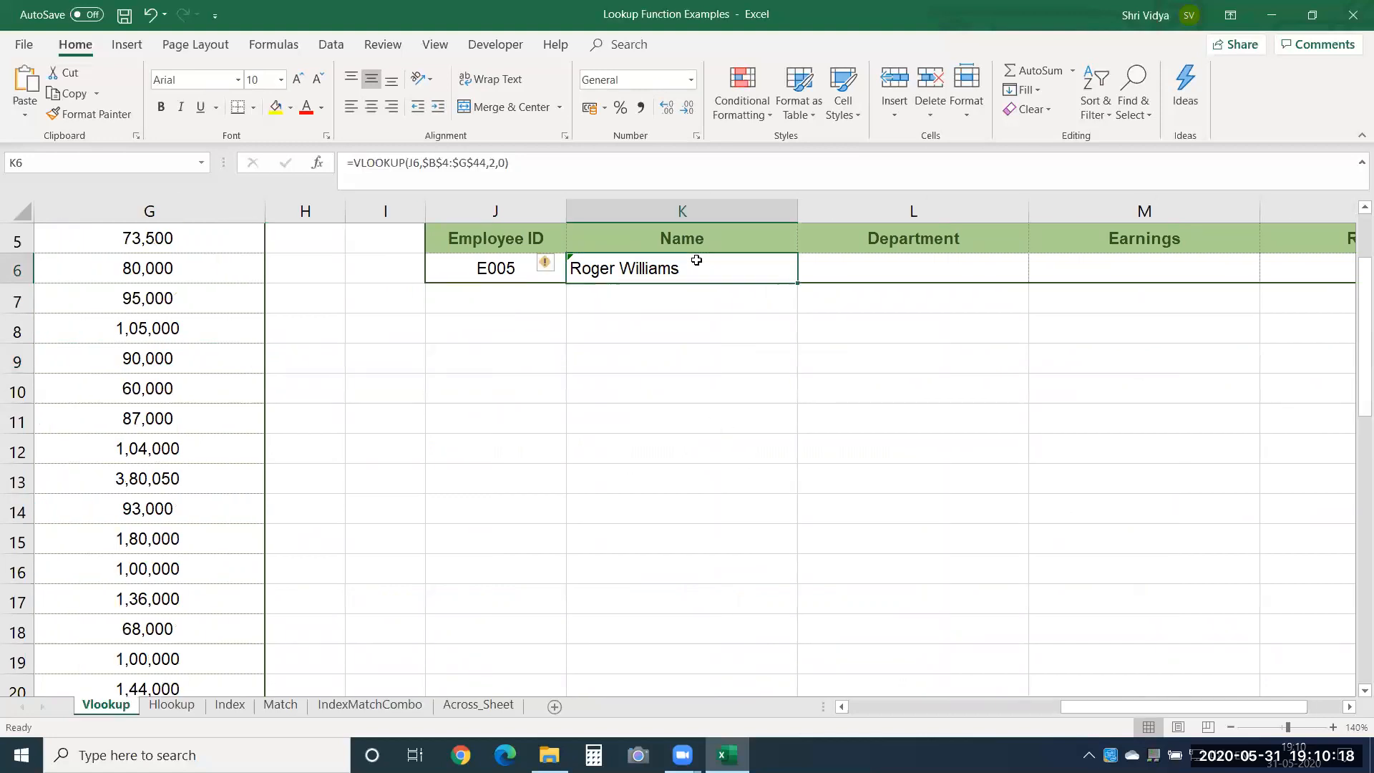
Try to fill the Name formula from K6 across into the Department cell L6.
key(Right)
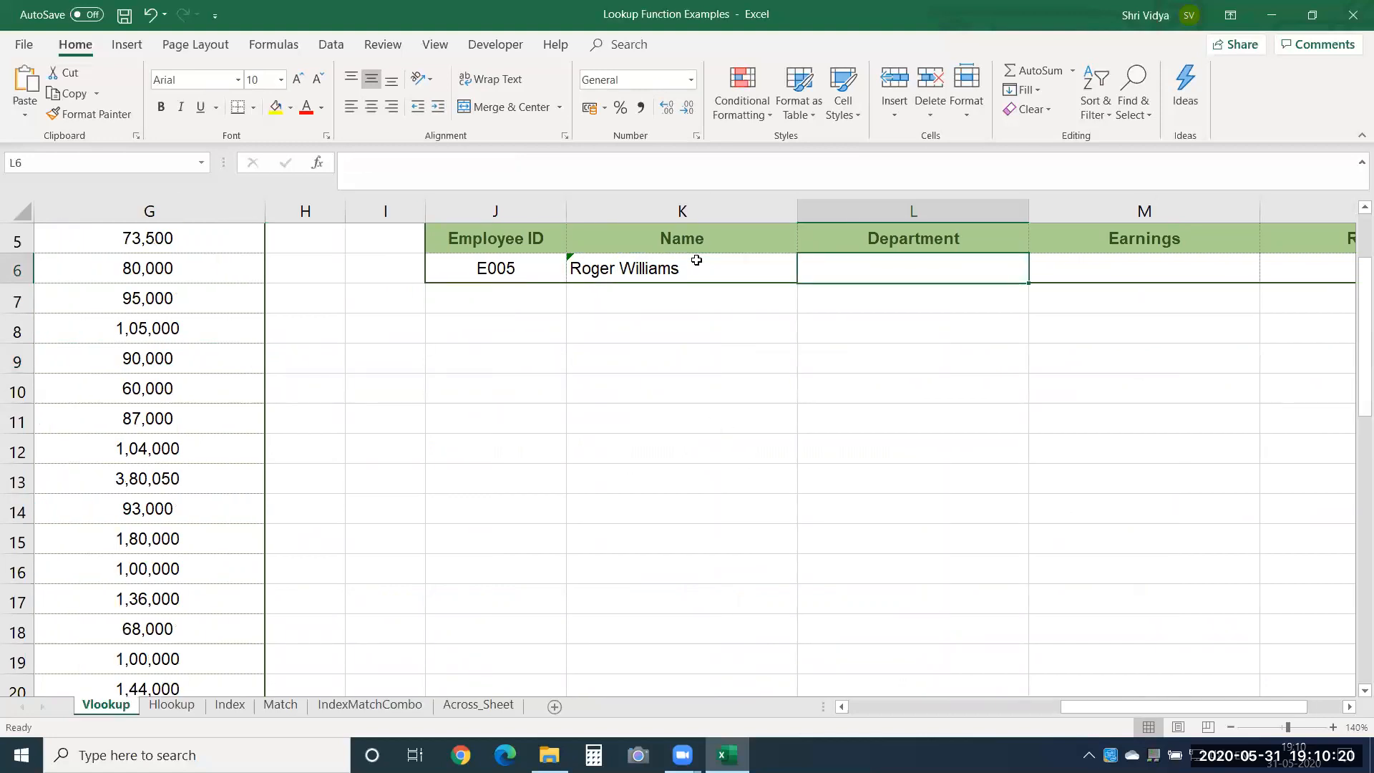
key(Left)
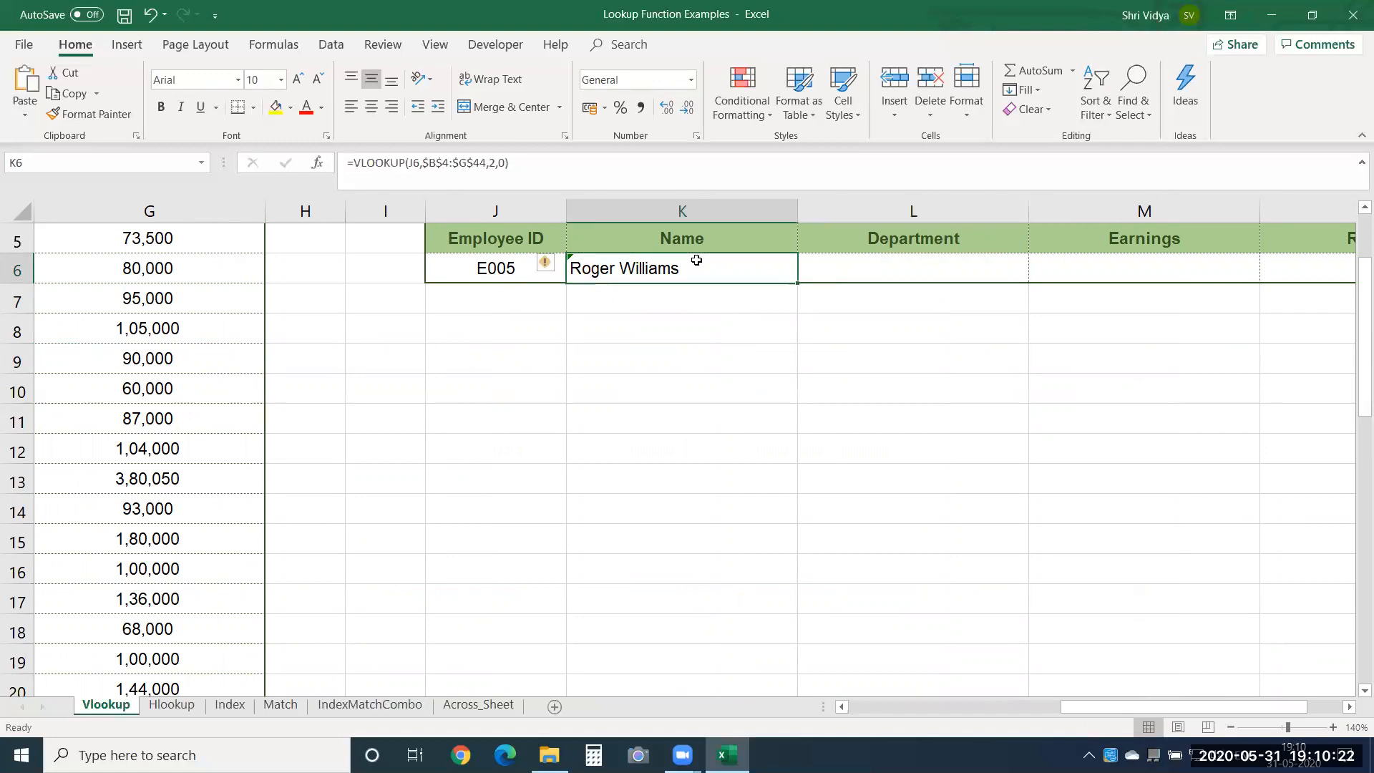
key(shift+Right)
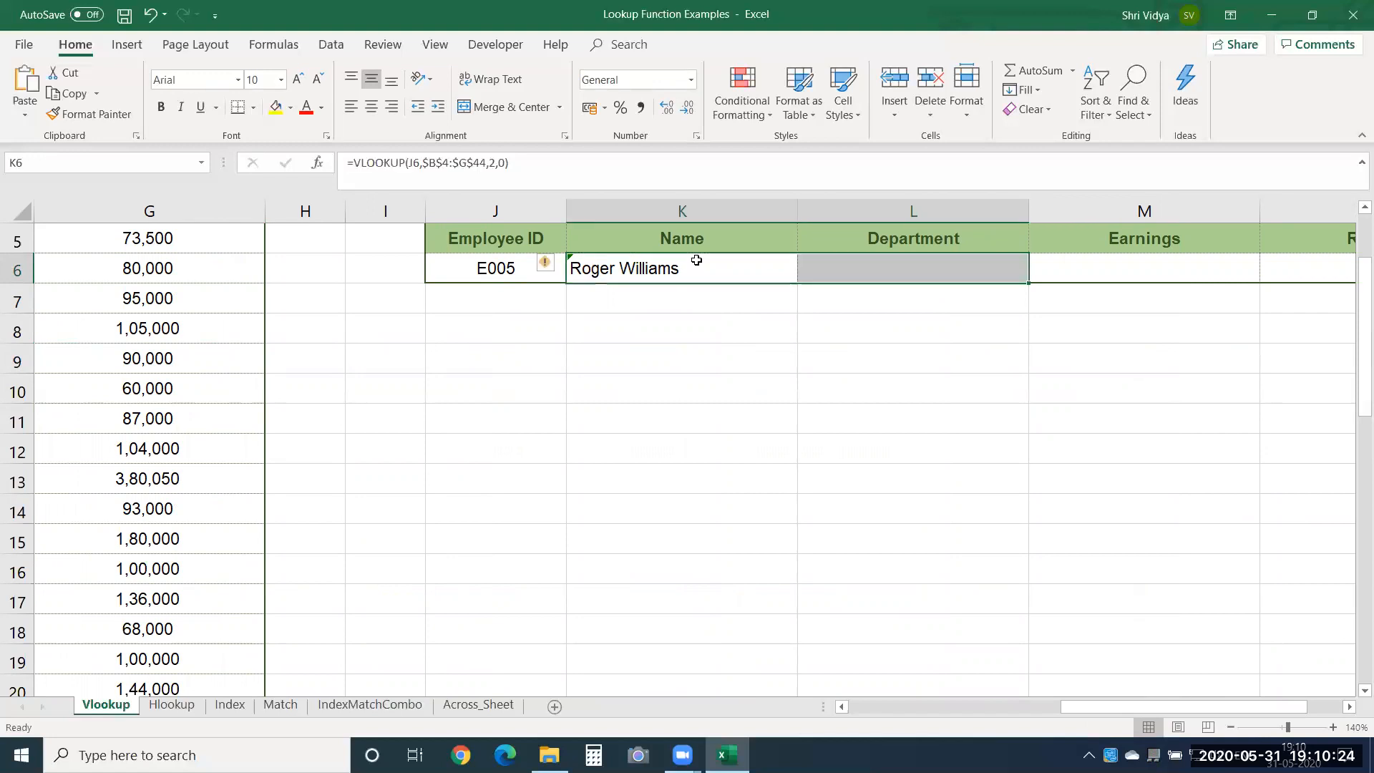
key(ctrl+r)
key(ctrl+q)
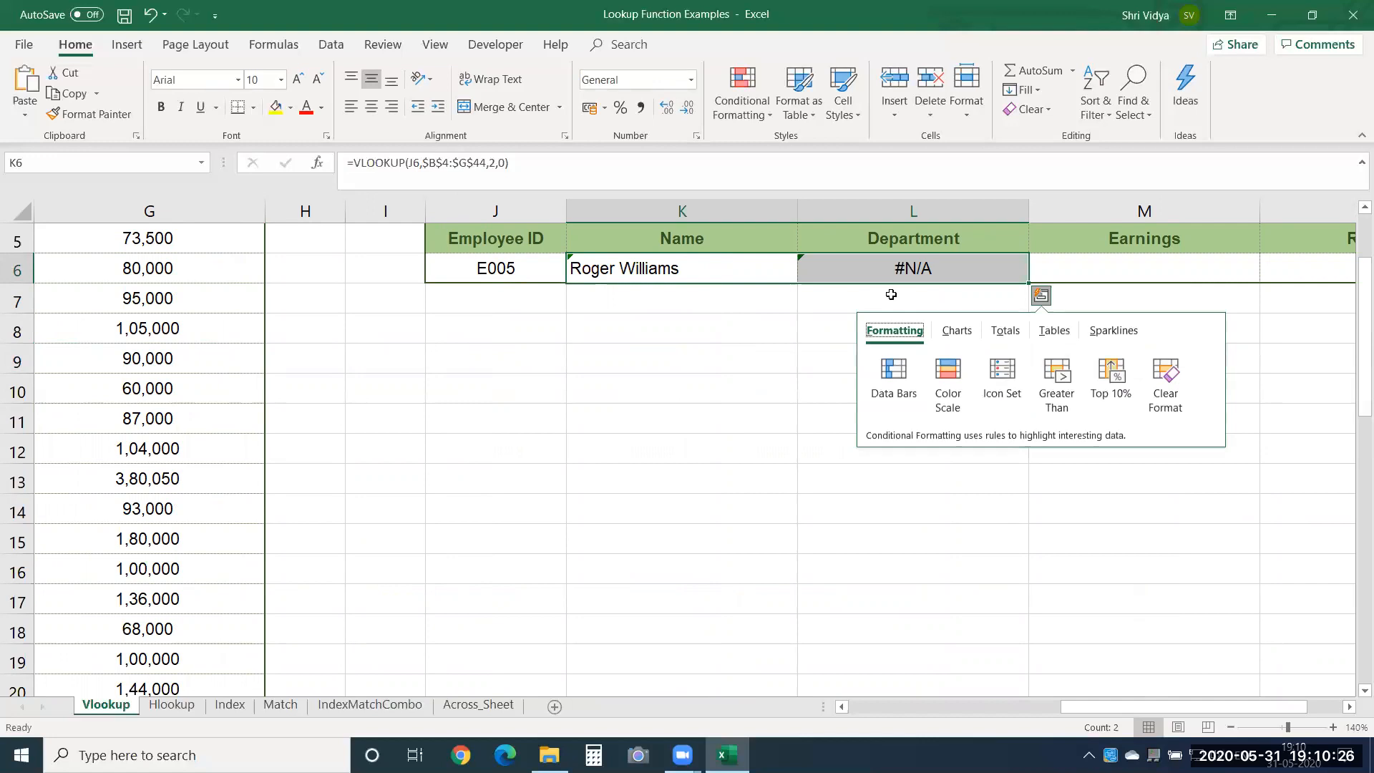
click(686, 385)
Inspect which cell the copied formula in L6 uses as its lookup value.
click(874, 261)
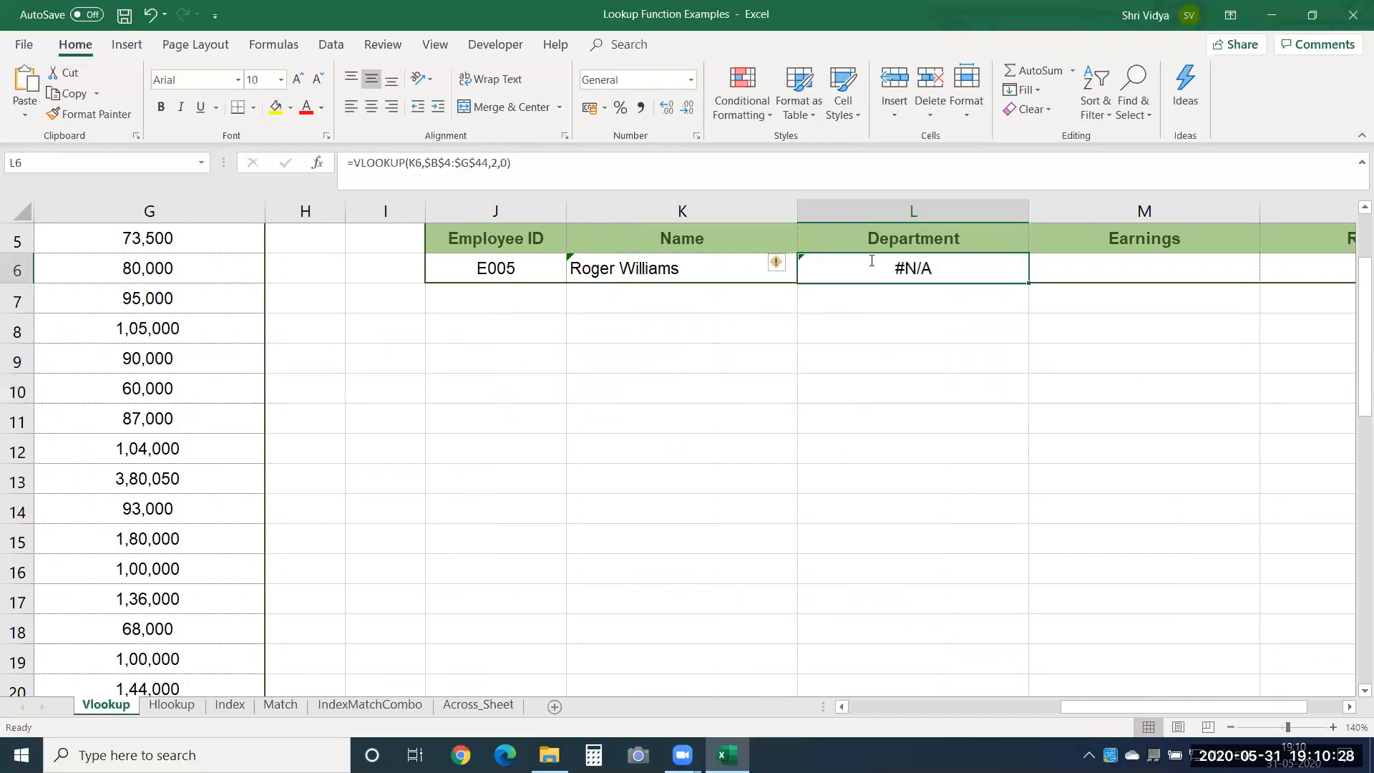
double_click(871, 261)
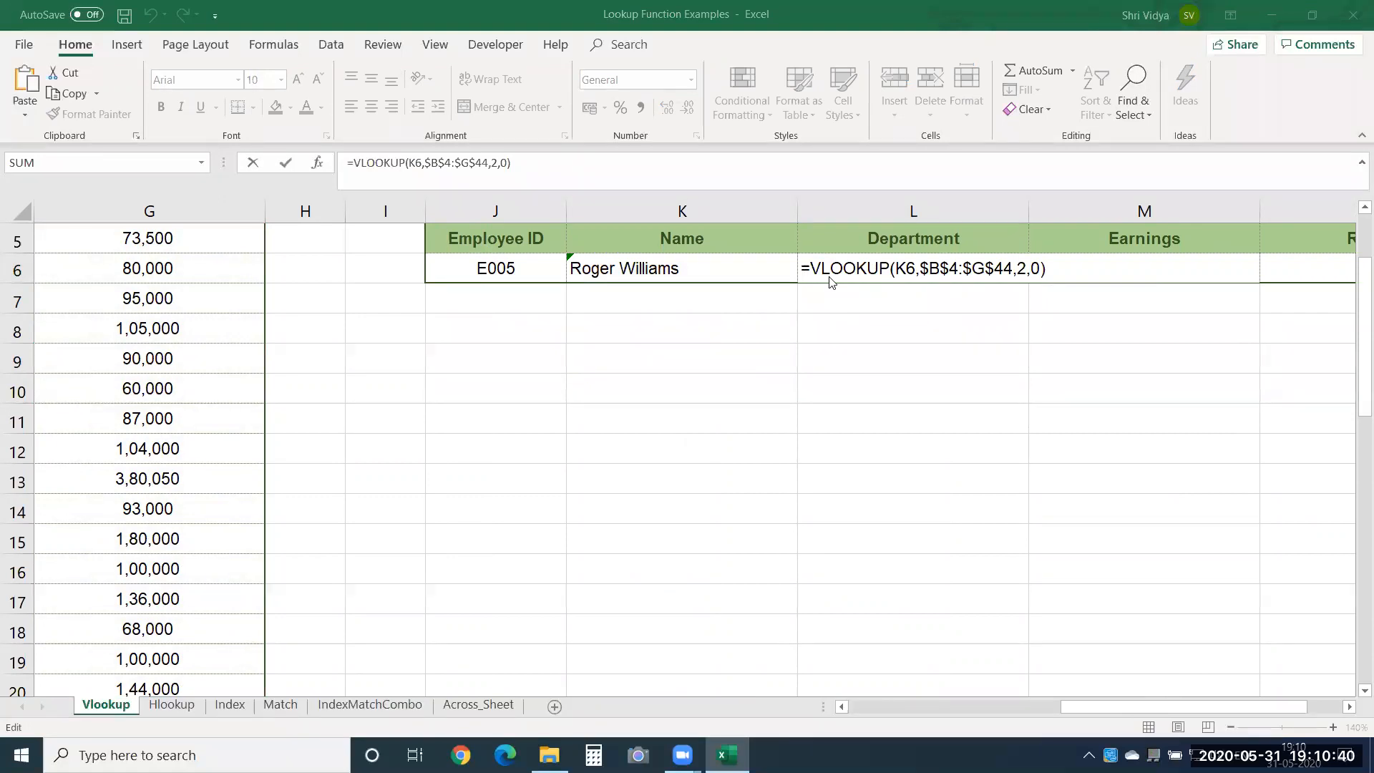
click(634, 273)
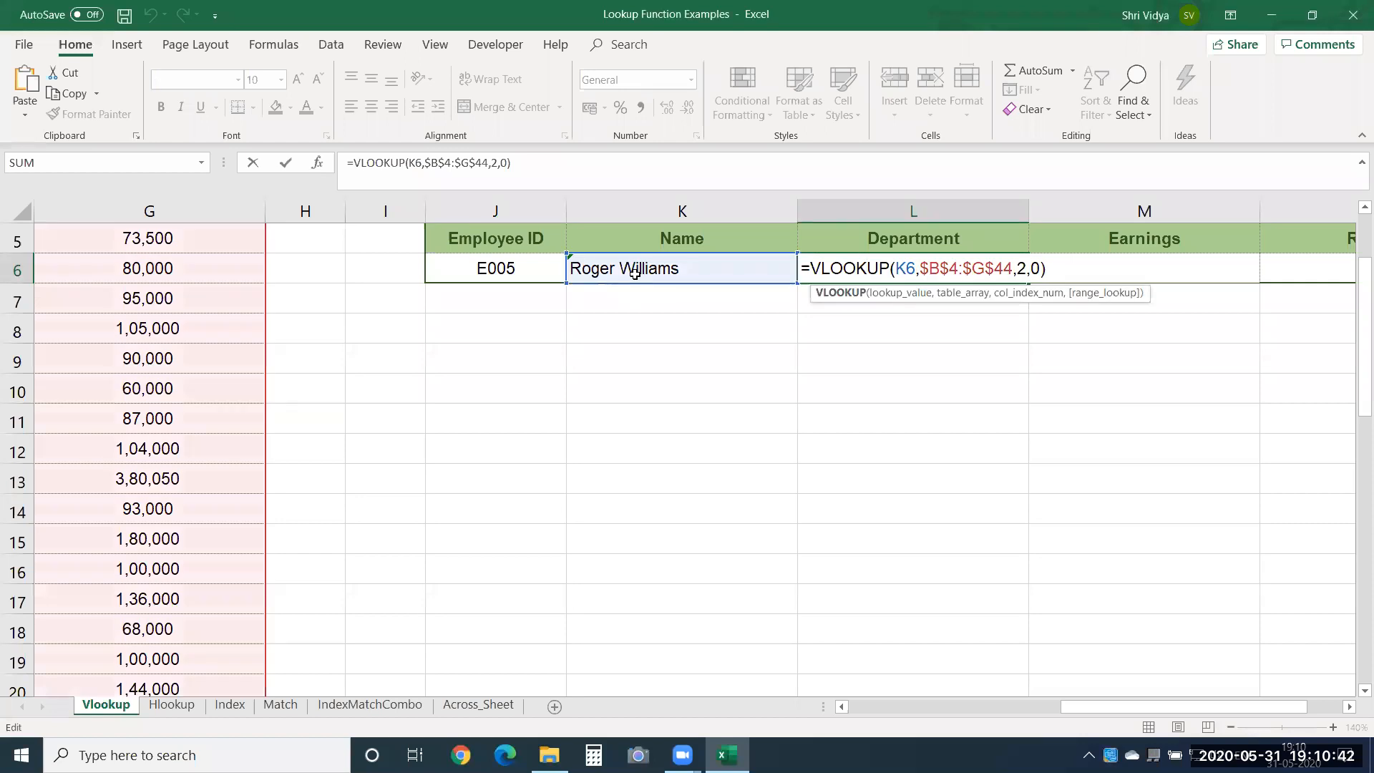
key(Return)
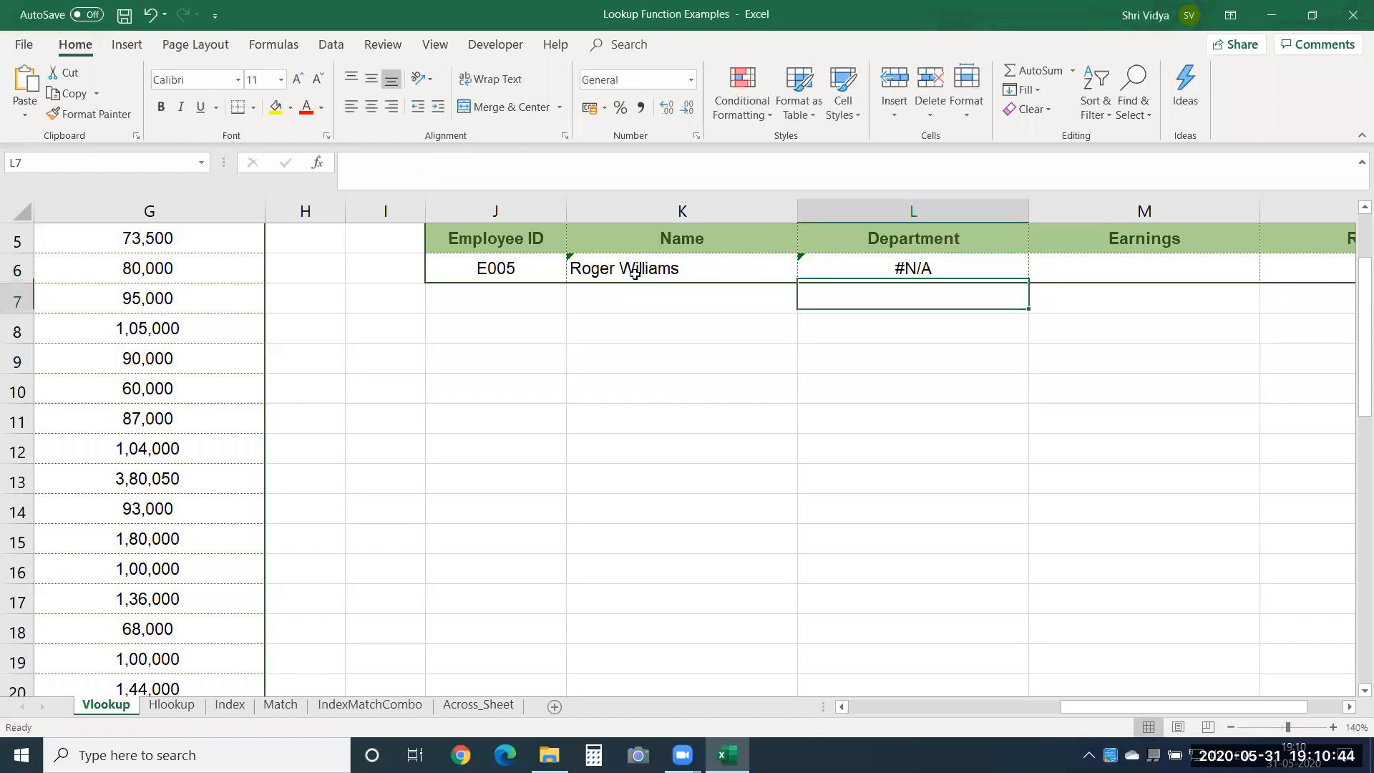
Make the lookup value in the K6 formula an absolute reference, $J$6.
click(635, 272)
double_click(635, 273)
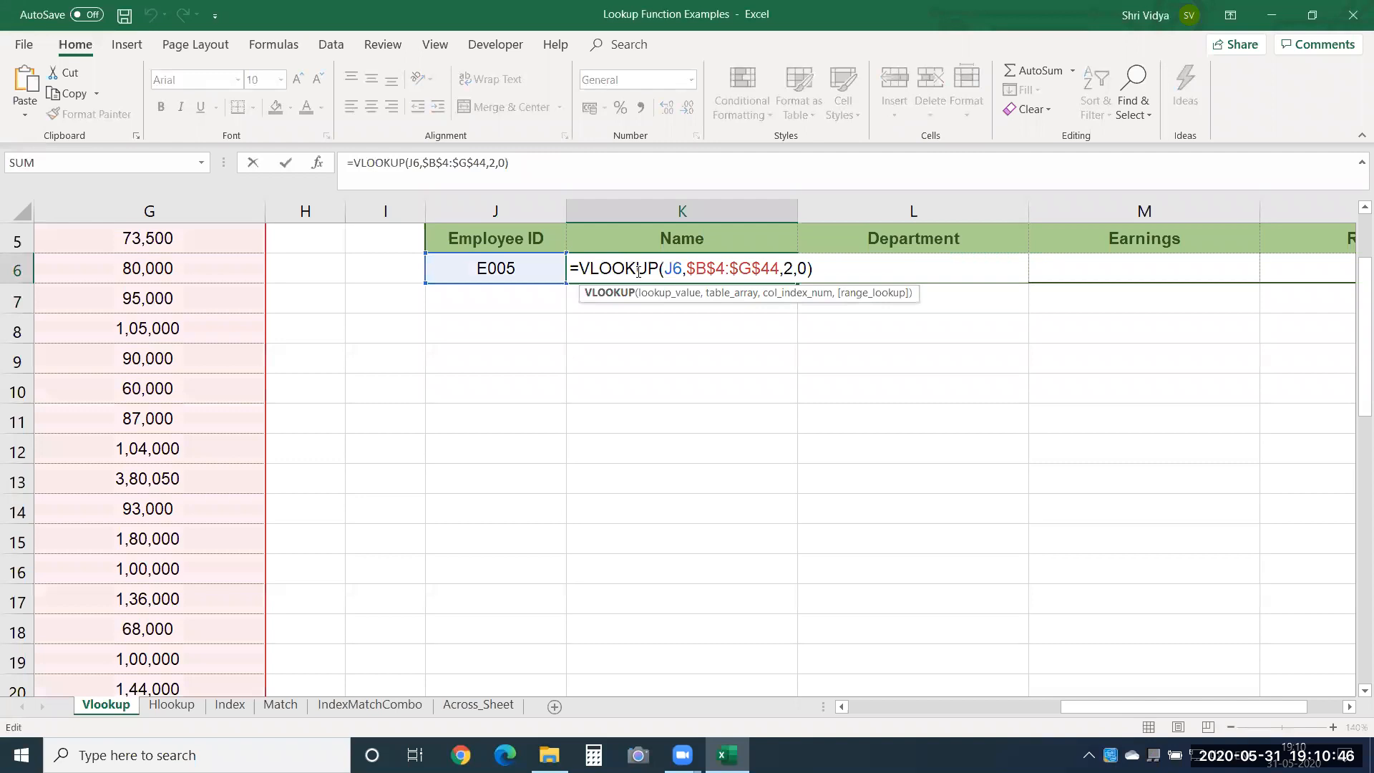
double_click(674, 268)
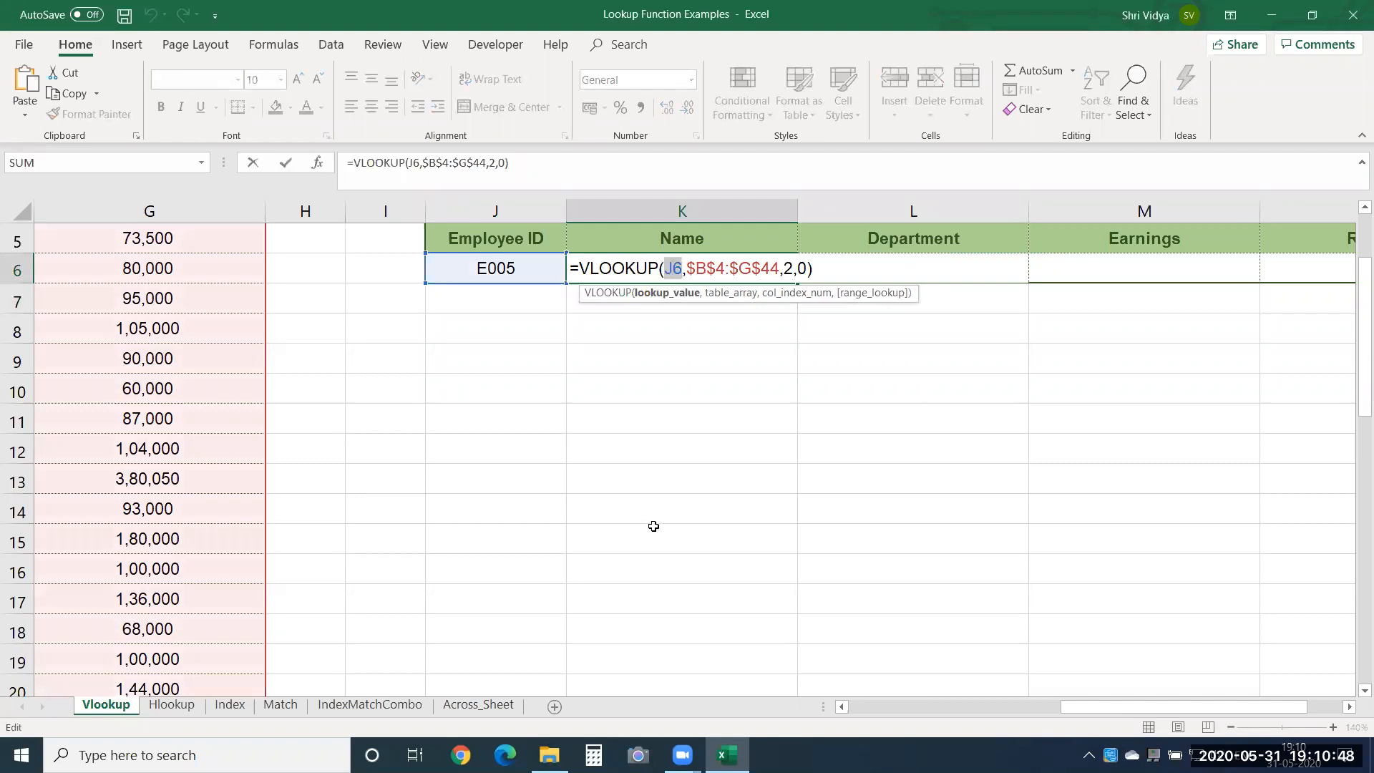
key(F4)
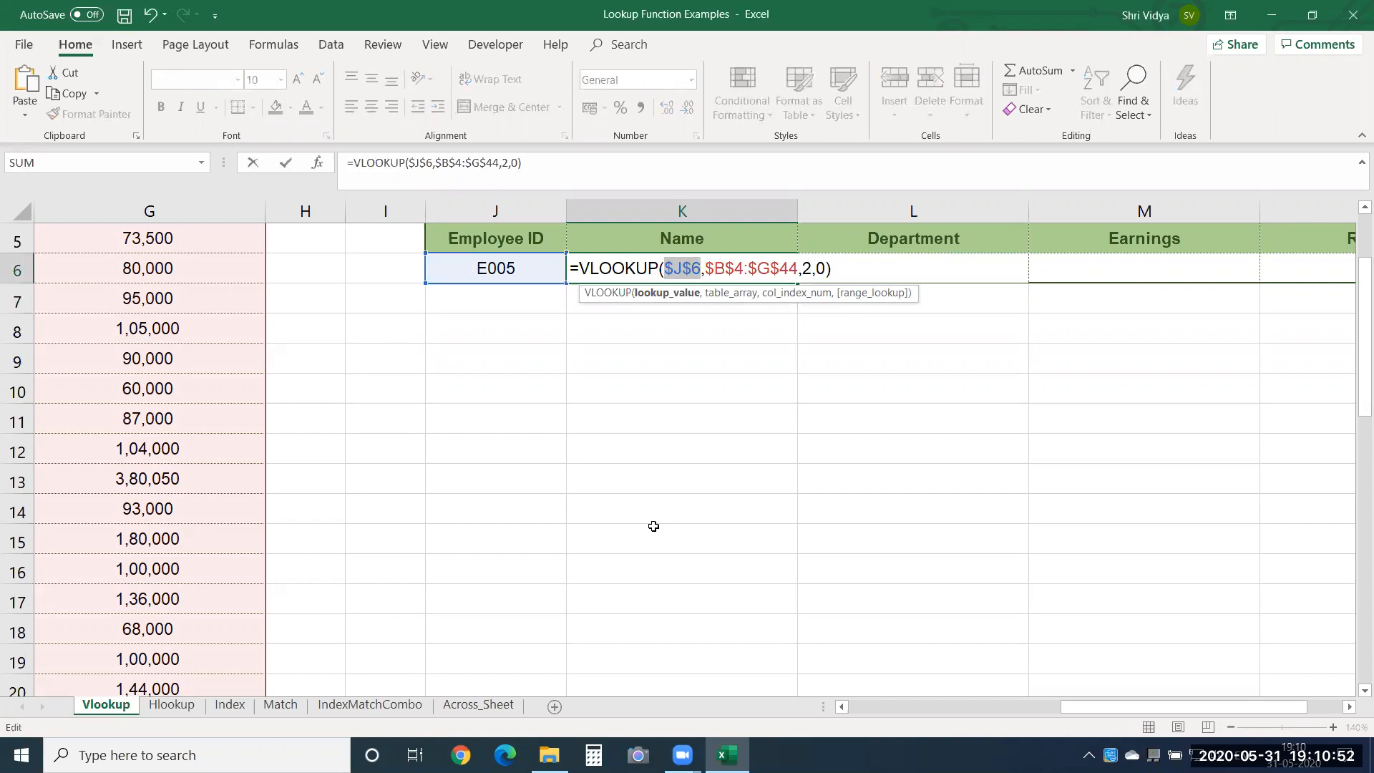
key(Return)
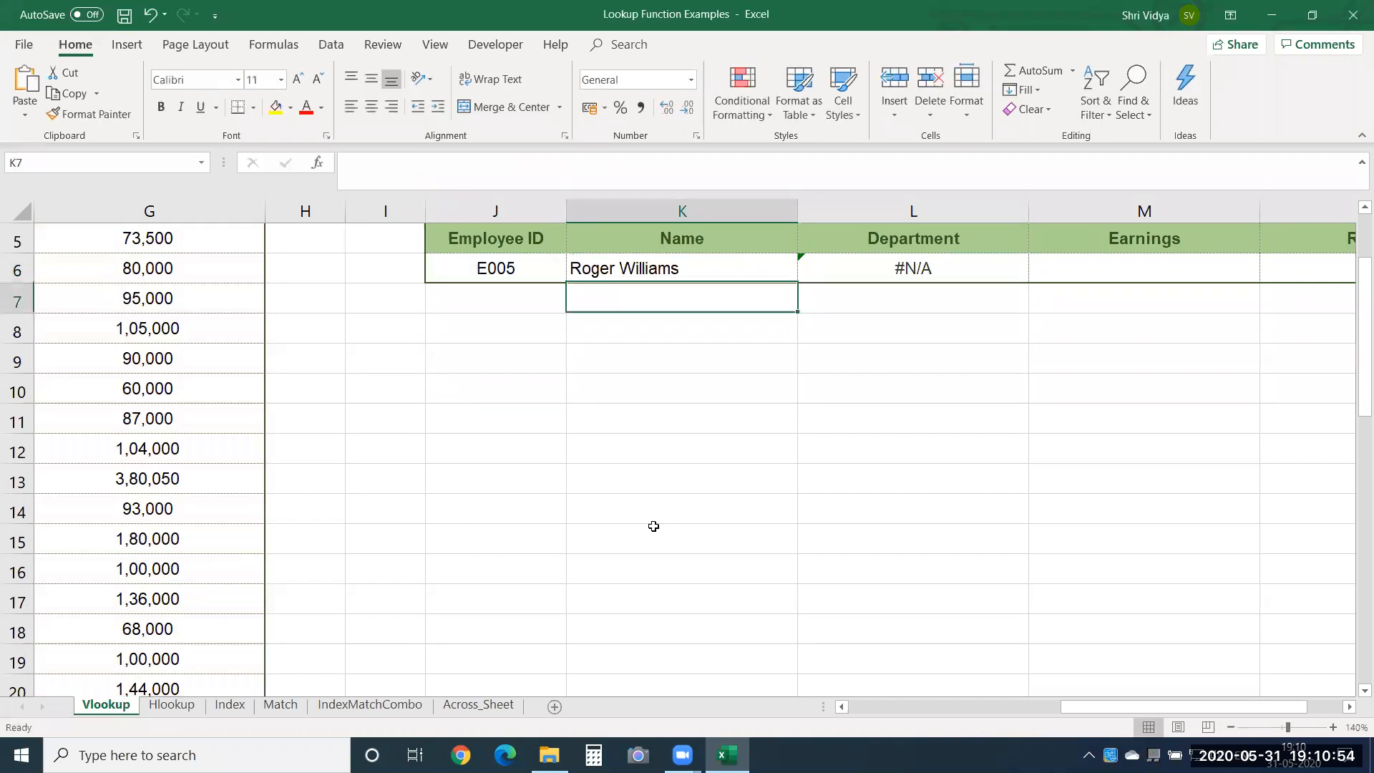
Fill the K6 formula across the Department, Earnings and Region cells through N6.
key(Up)
key(shift+Right)
key(shift+Right)
key(shift+Right)
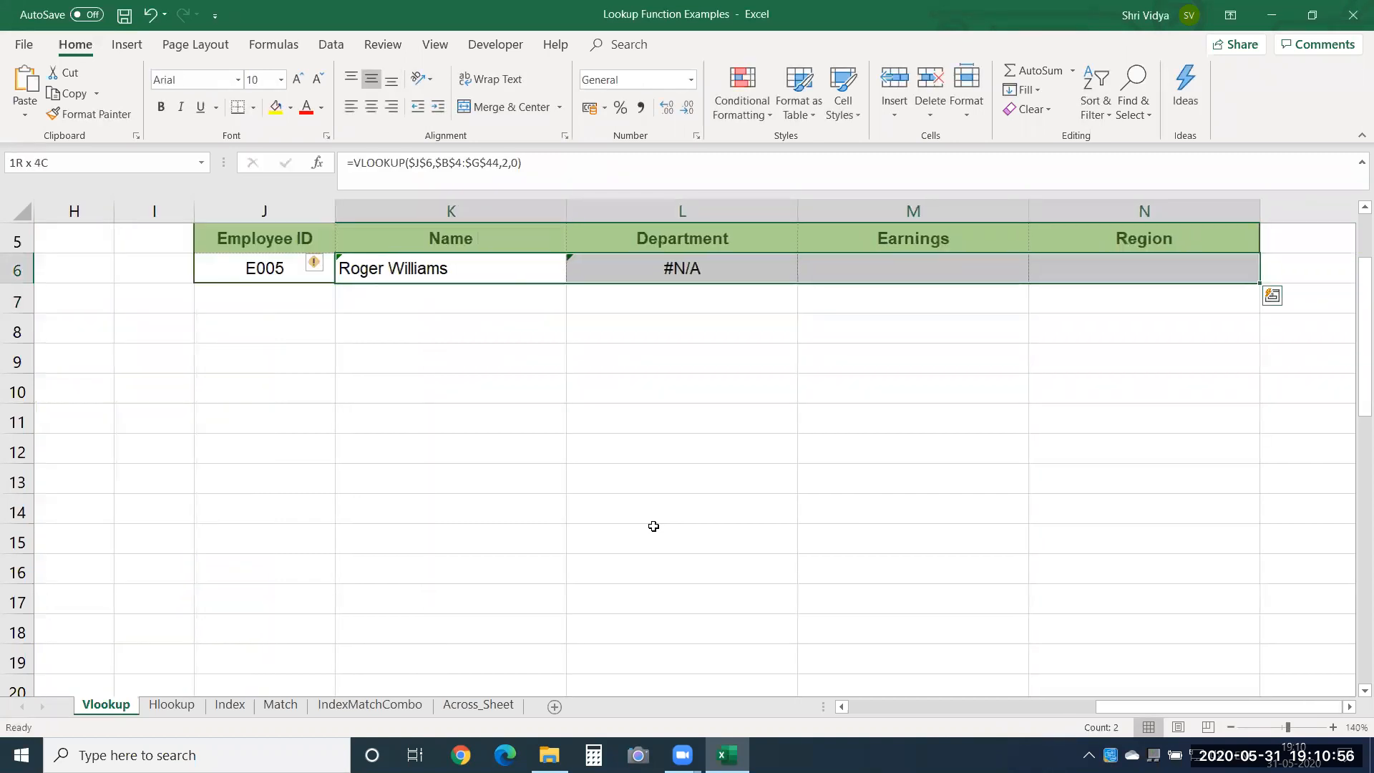
key(ctrl+r)
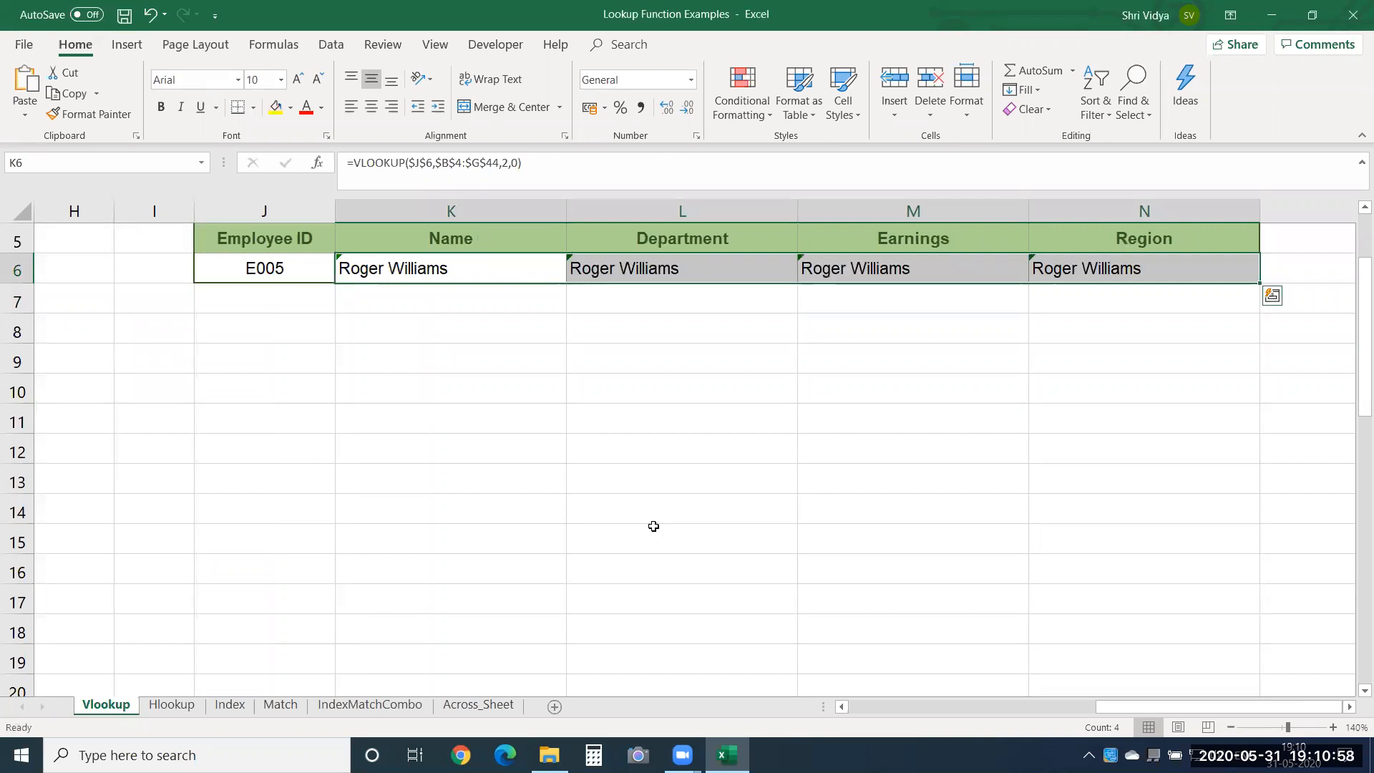
Set the column index number in the Department formula in L6 to 5.
key(Right)
key(Right)
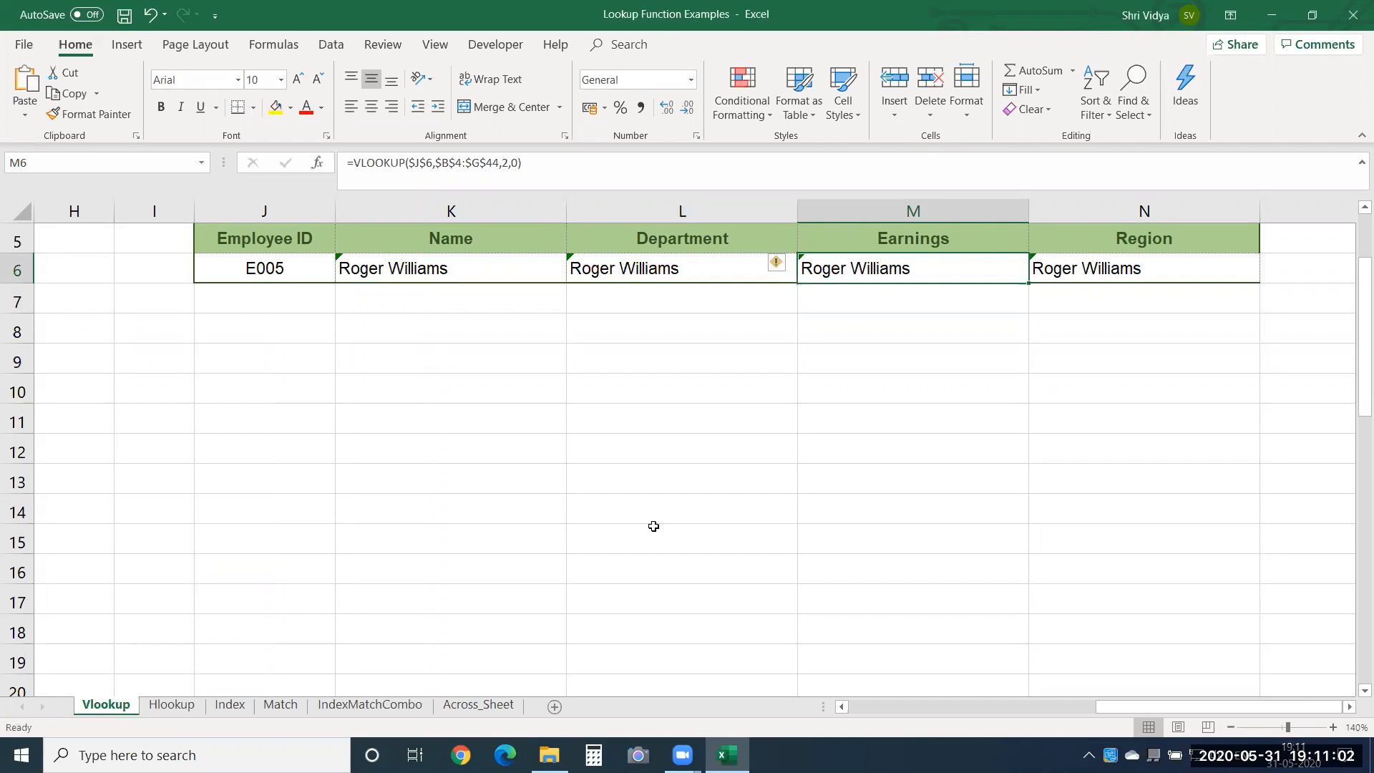
key(Left)
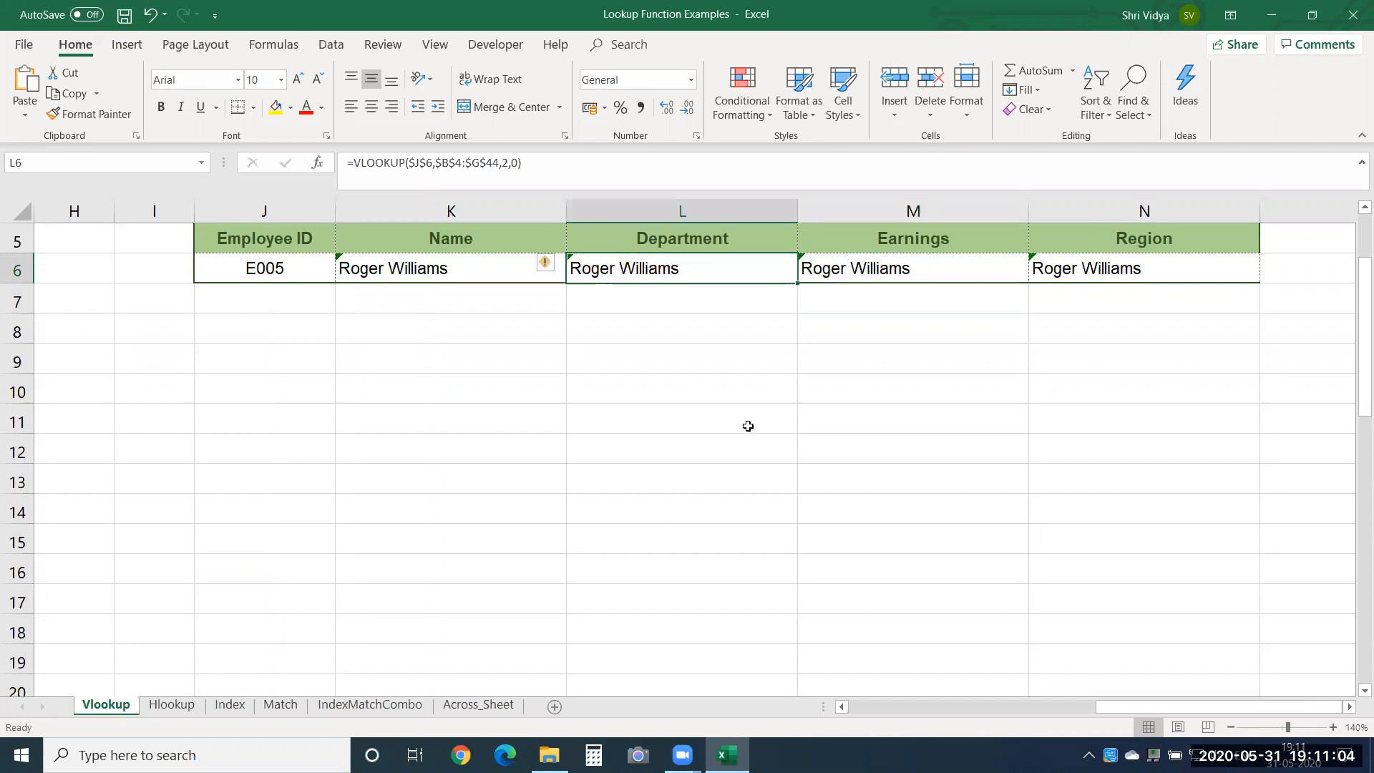
double_click(654, 269)
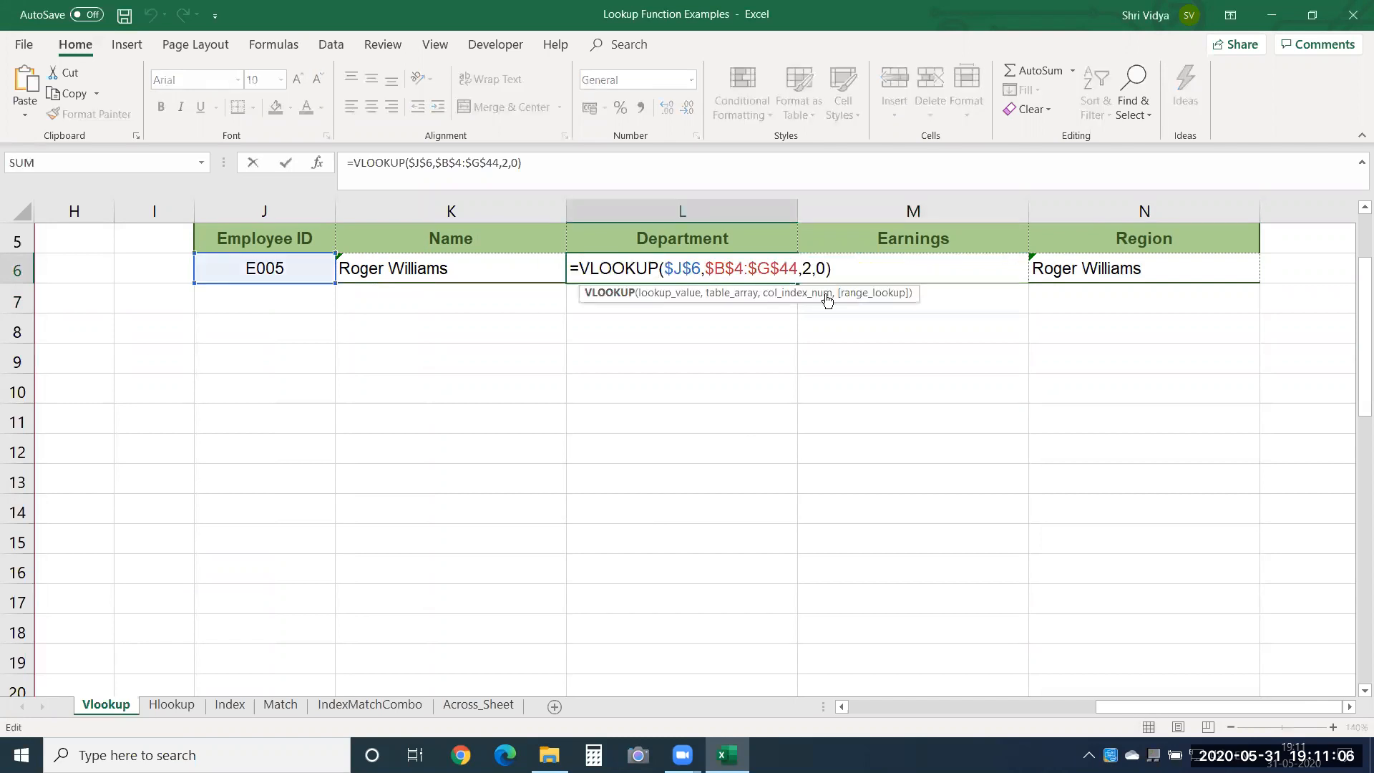
double_click(806, 269)
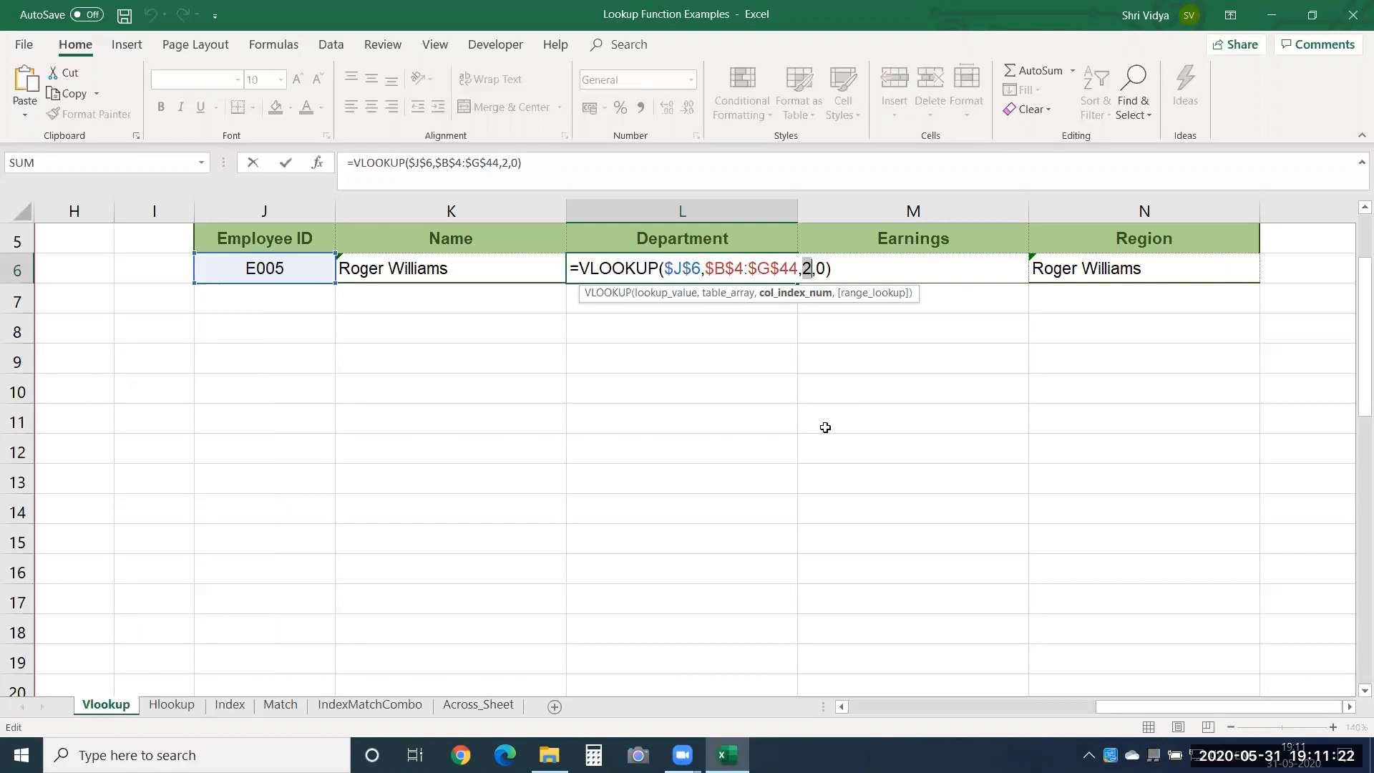
text(5)
key(Return)
key(Up)
key(Down)
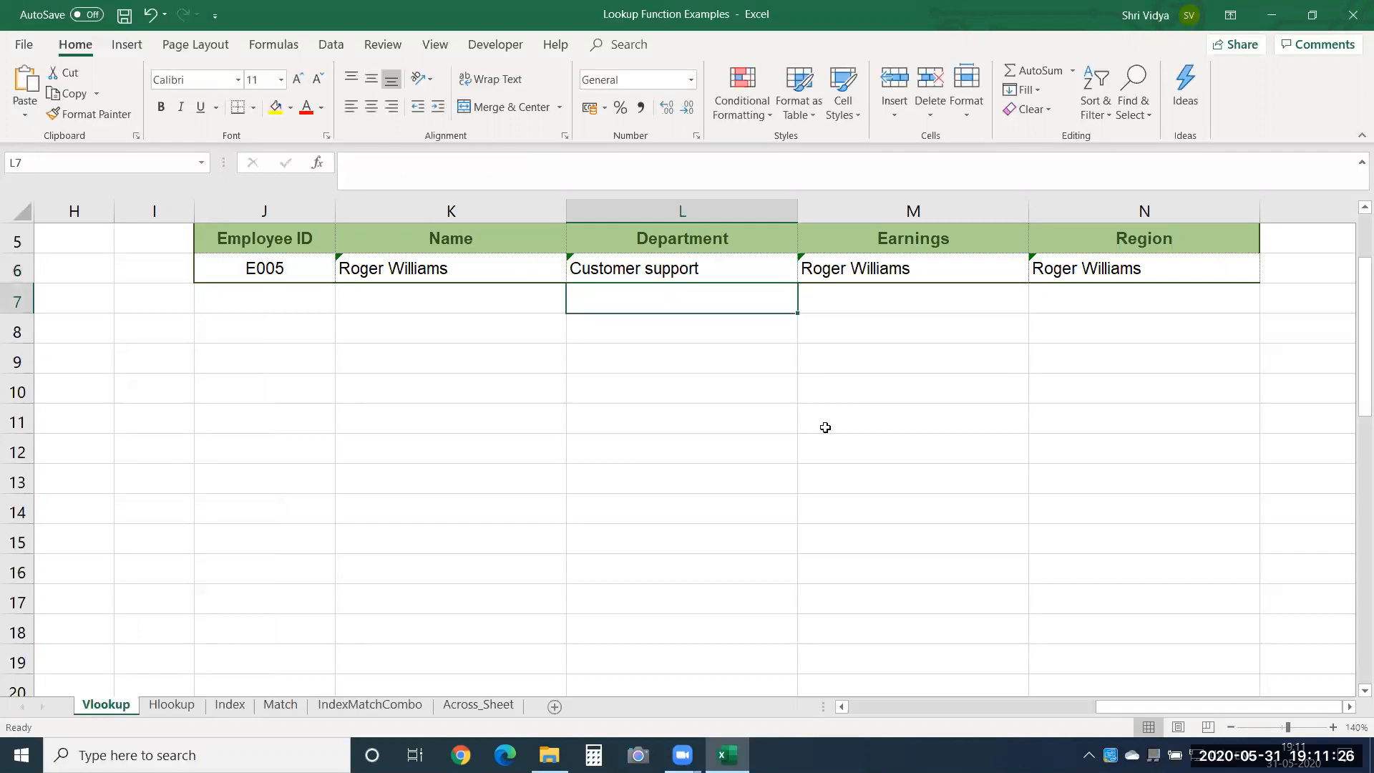
Set the column index number in the Earnings formula in M6 to 6.
key(Up)
key(Right)
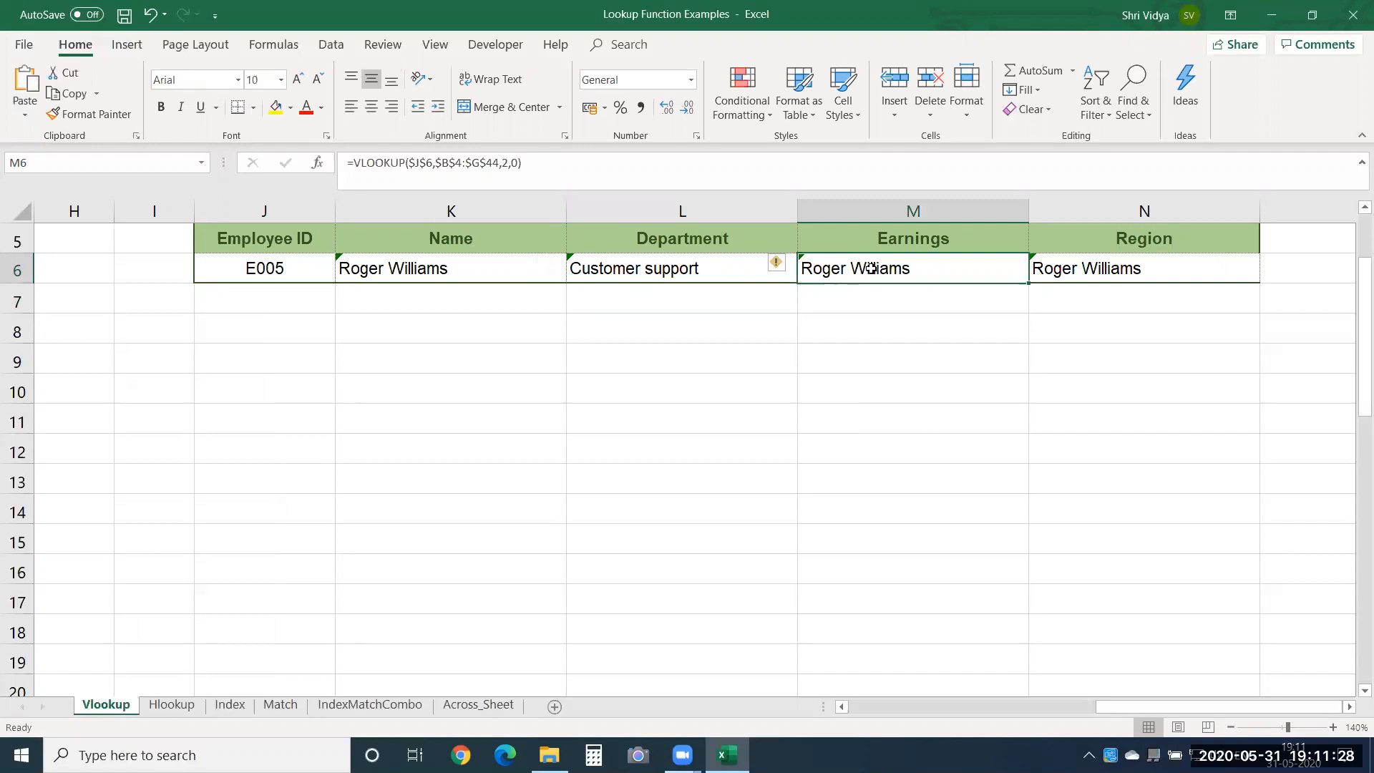
double_click(871, 269)
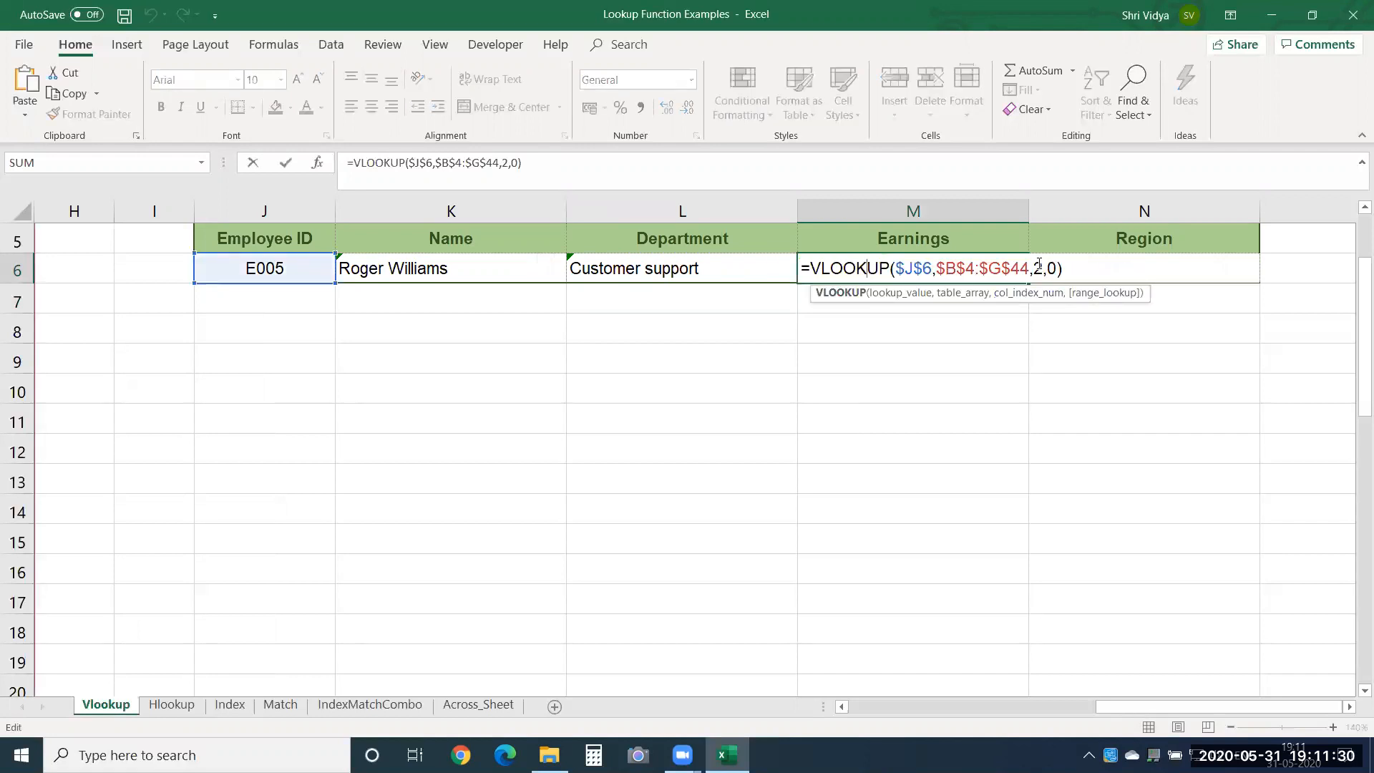
double_click(1038, 268)
text(6)
key(Return)
key(Up)
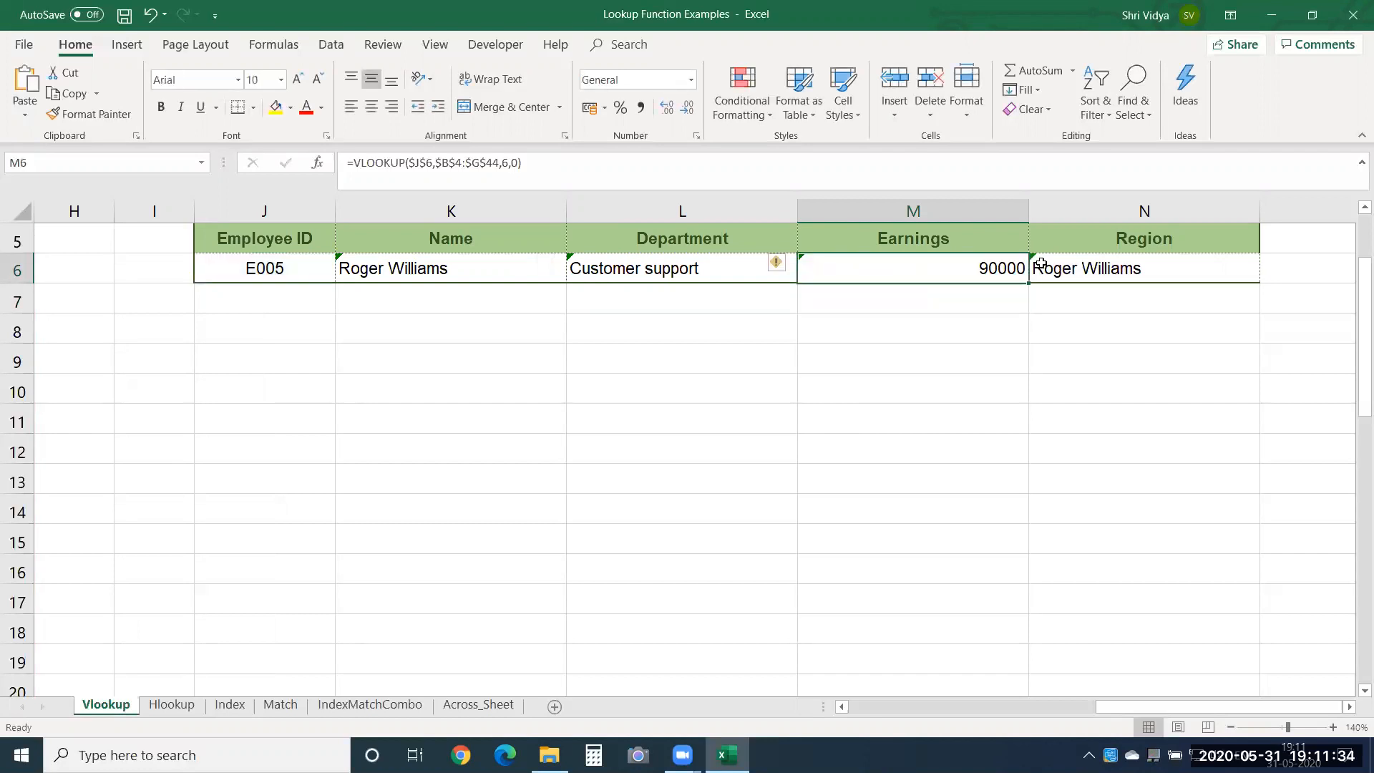
Set the column index number in the Region formula in N6 to 4.
click(1041, 265)
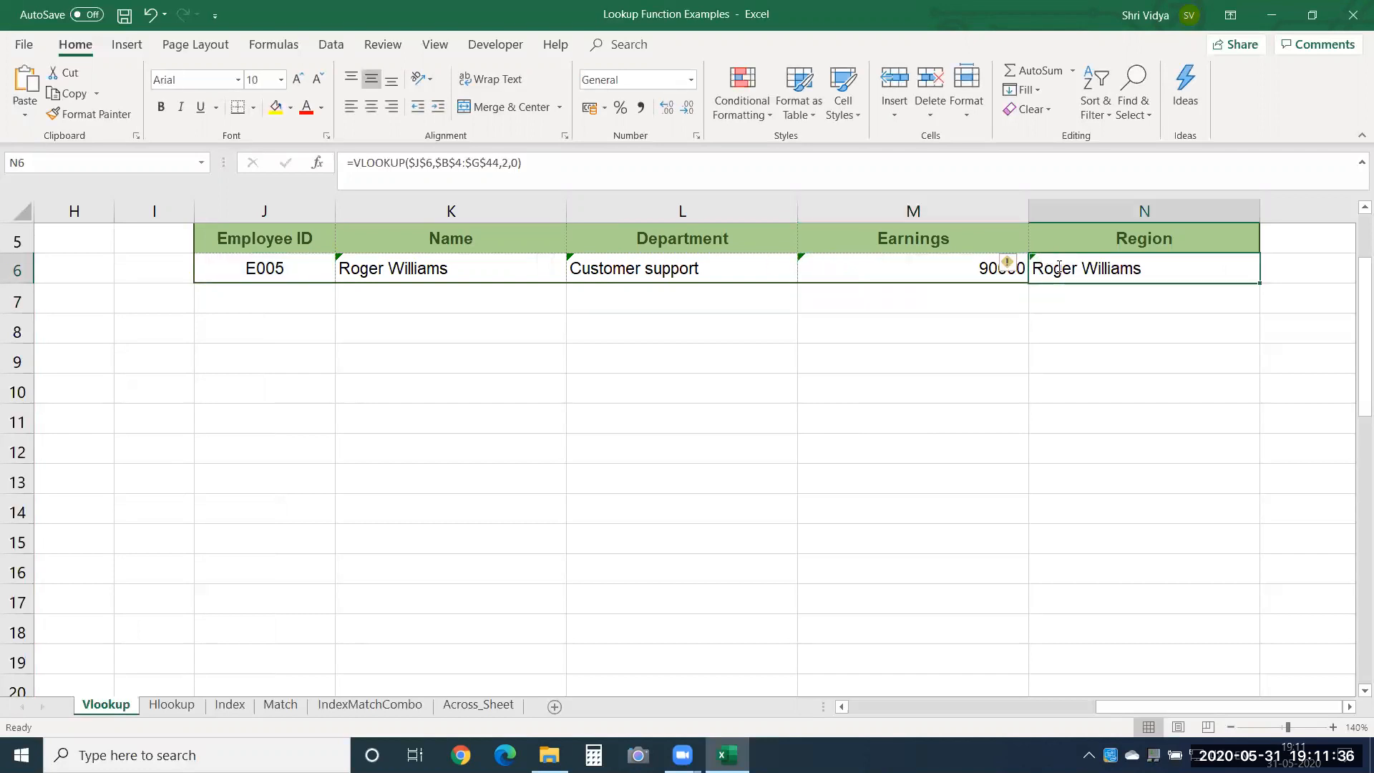
double_click(1062, 268)
double_click(1267, 270)
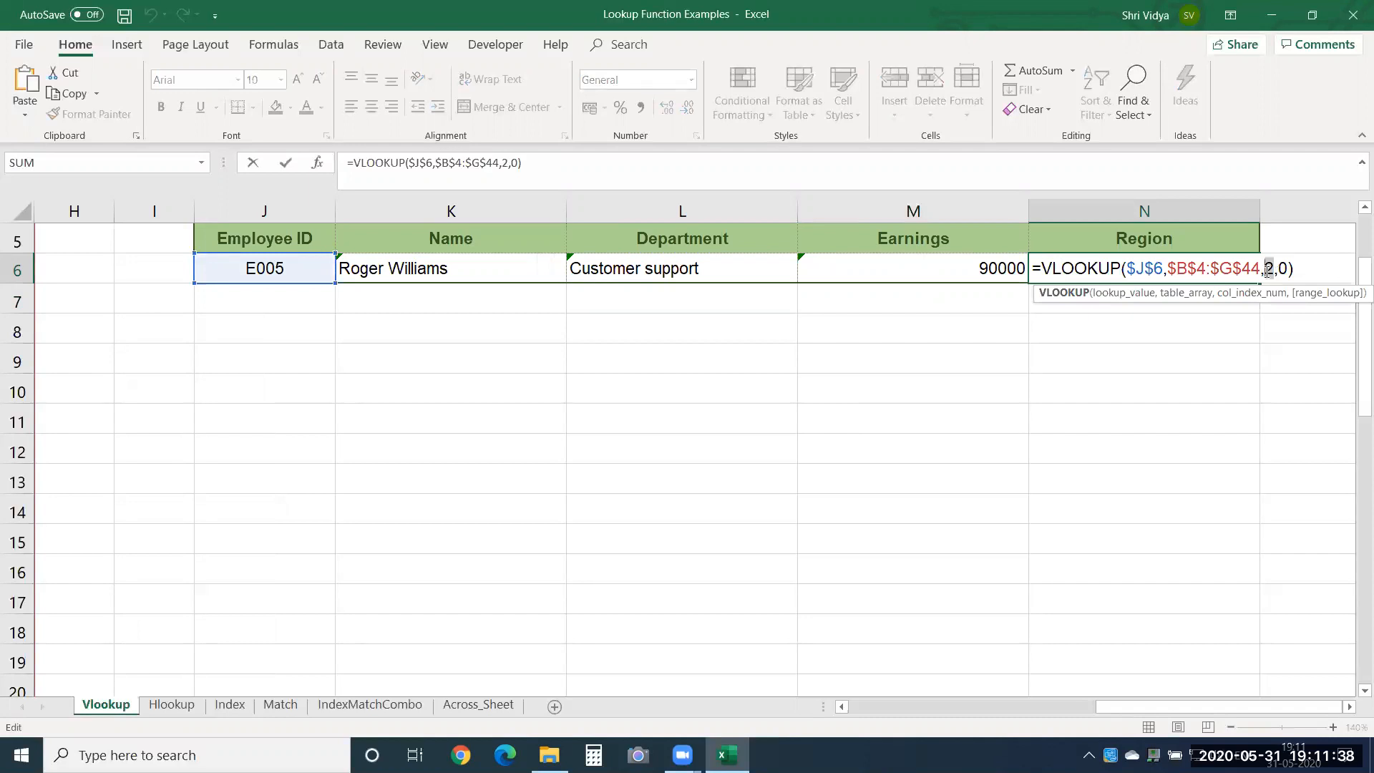
text(4)
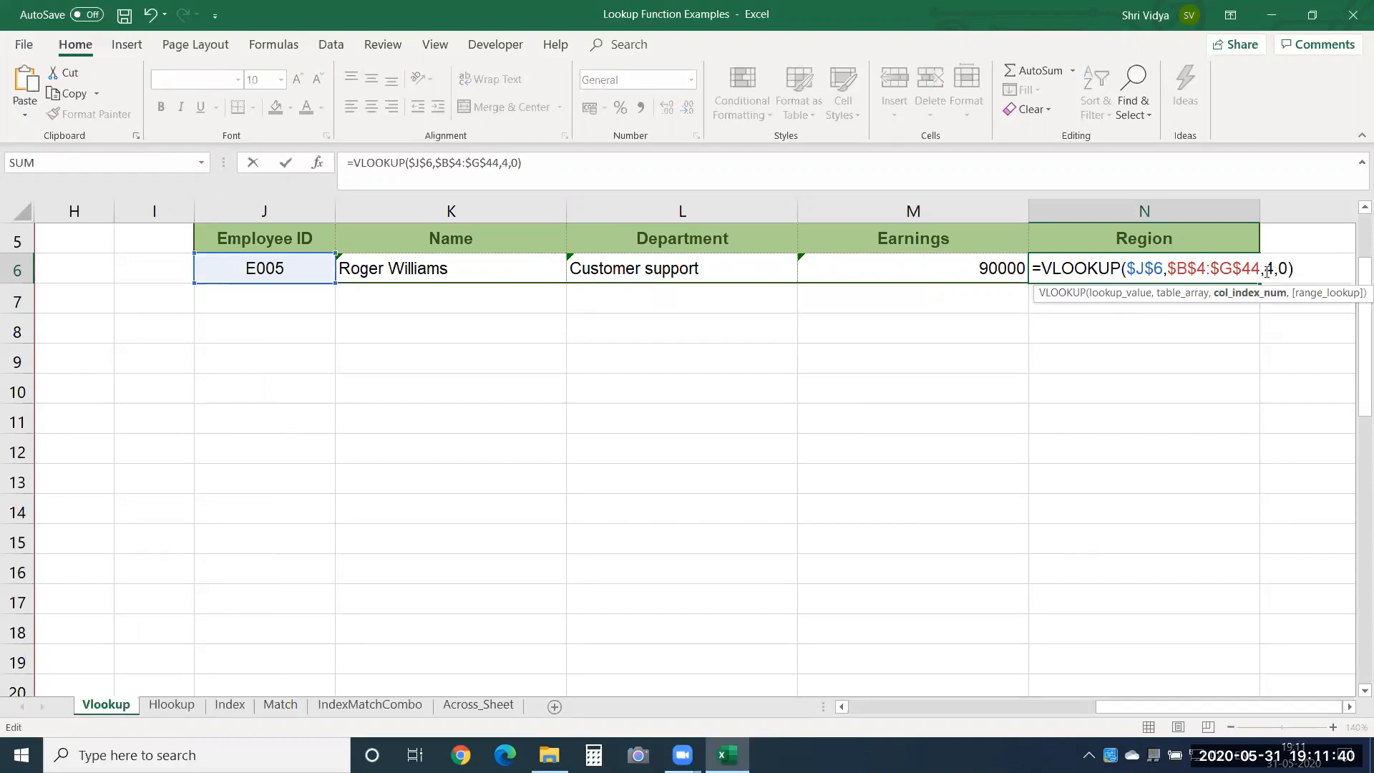
key(Return)
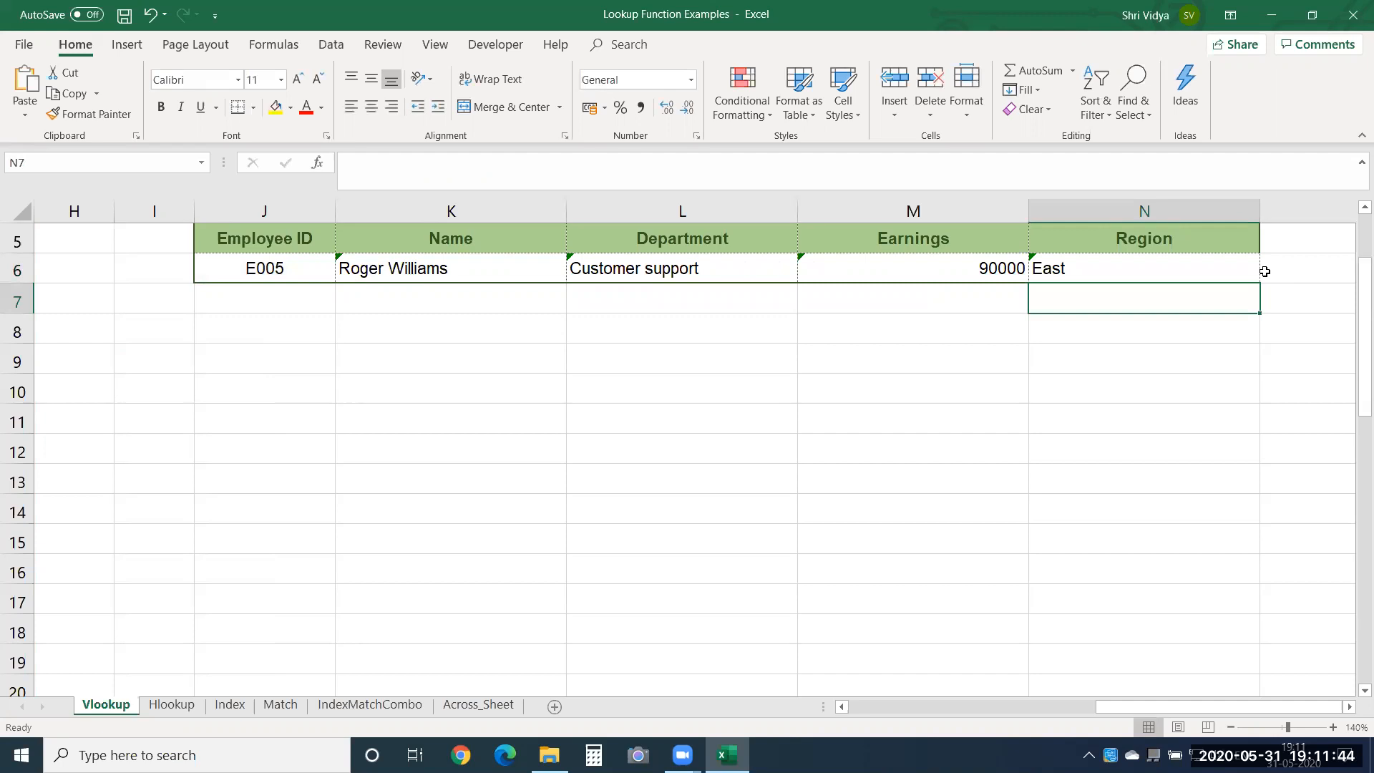
Replace the Employee ID in J6 with a copy of the one in B17 of the employee table.
key(Left)
key(Left)
key(Left)
key(Left)
key(Left)
key(Left)
key(Left)
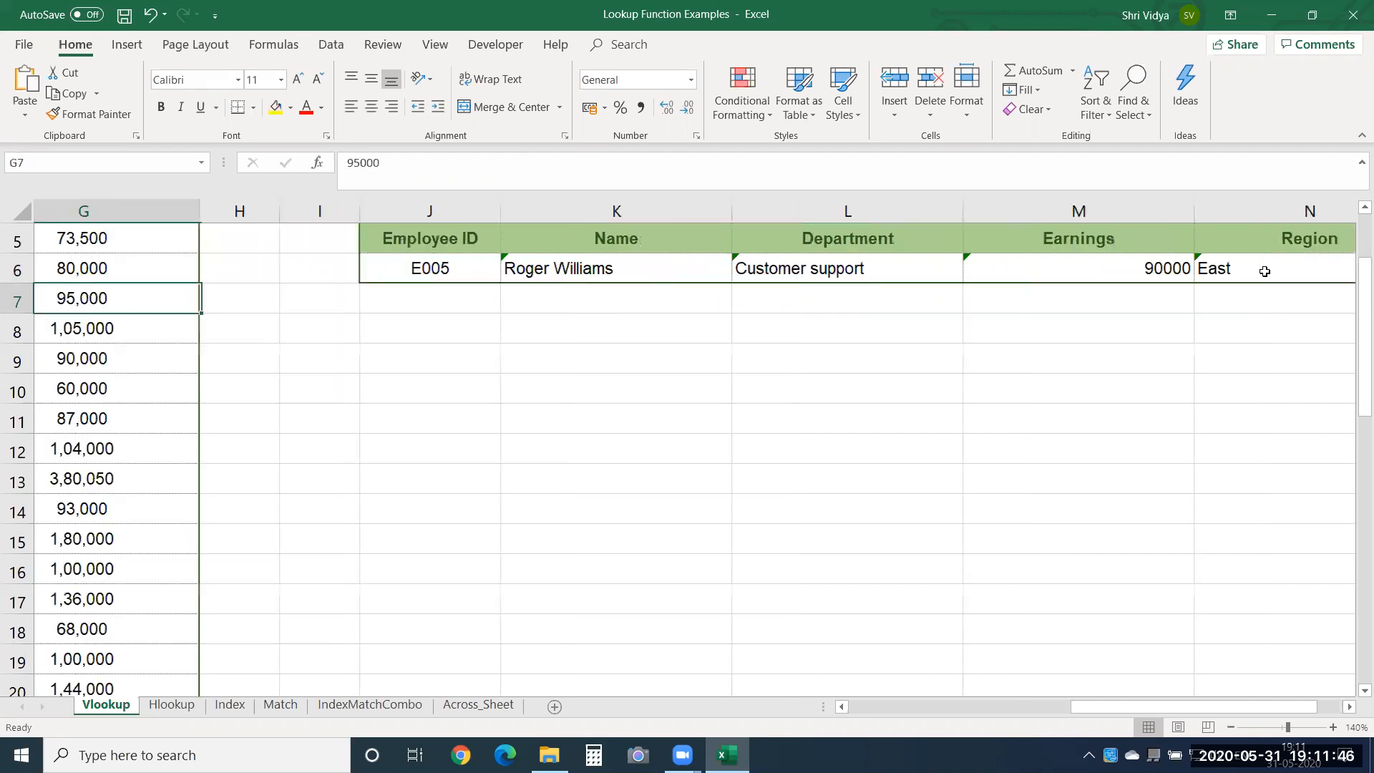
key(Left)
key(Left)
key(Left)
key(Left)
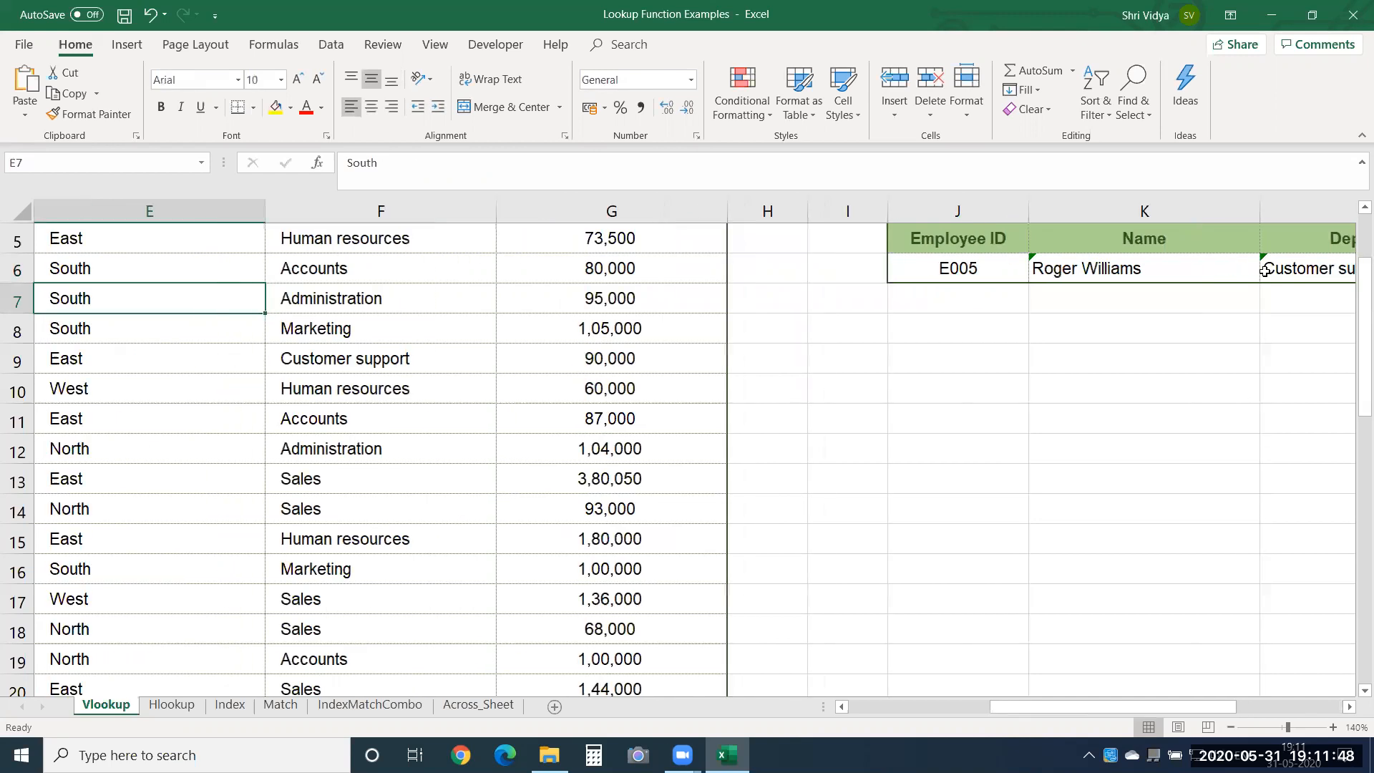
key(Left)
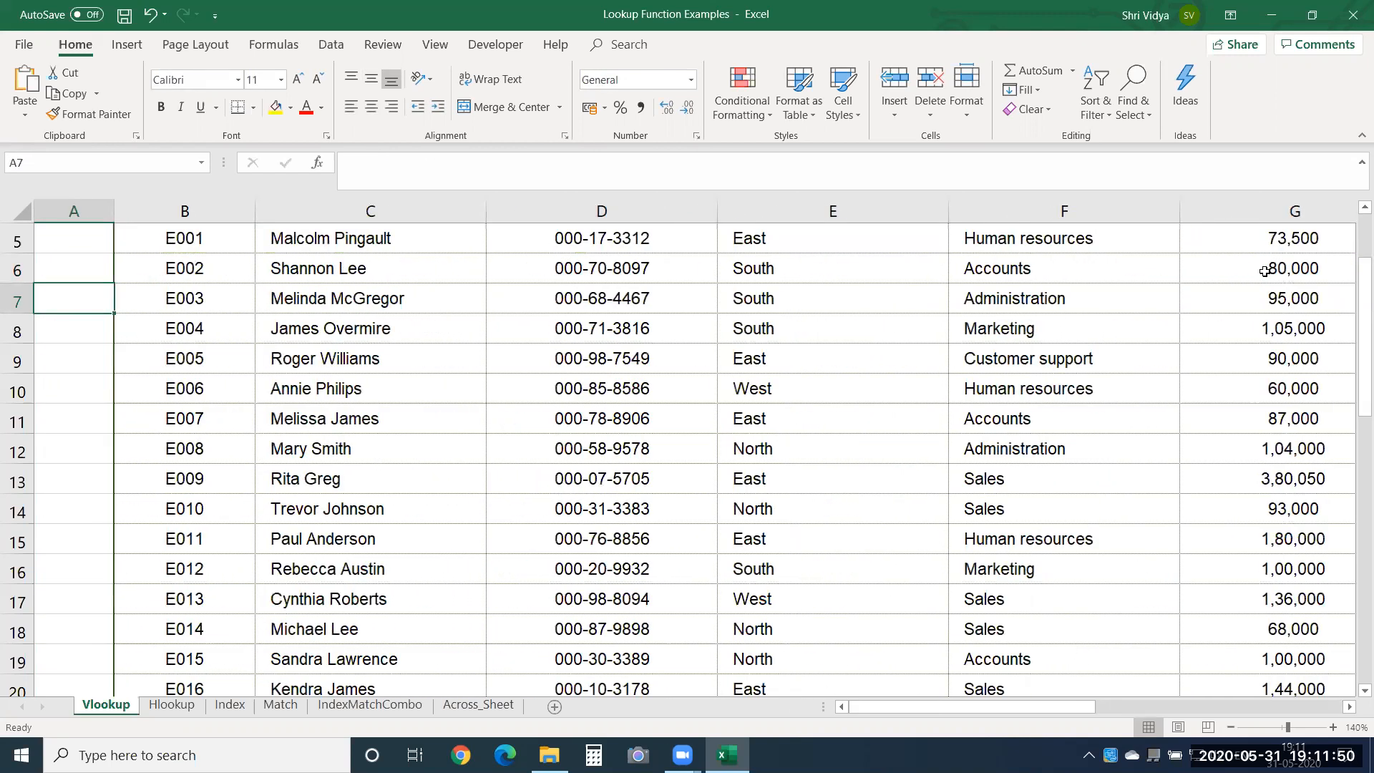
key(Down)
key(Down)
key(Down)
key(Down)
key(Down)
key(Down)
key(Down)
key(Down)
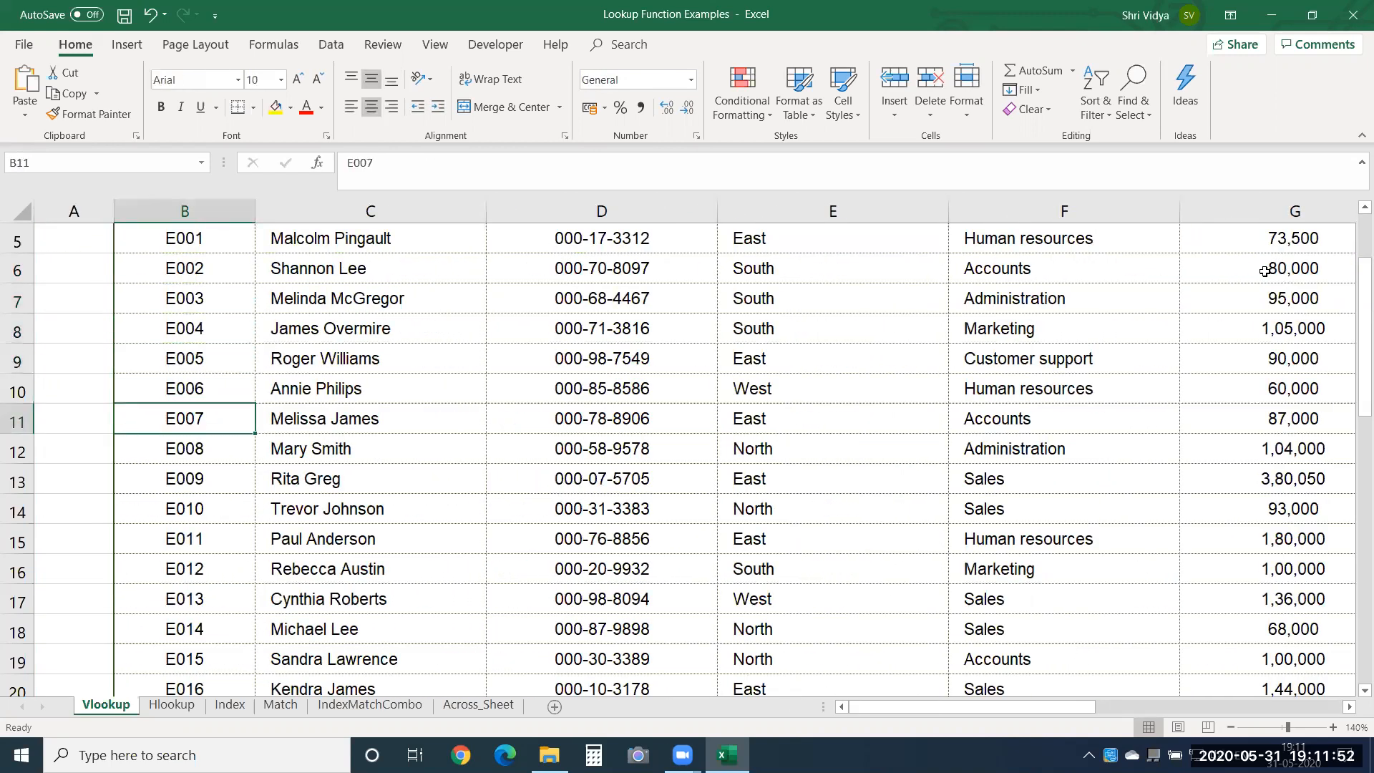
key(Down)
key(Down)
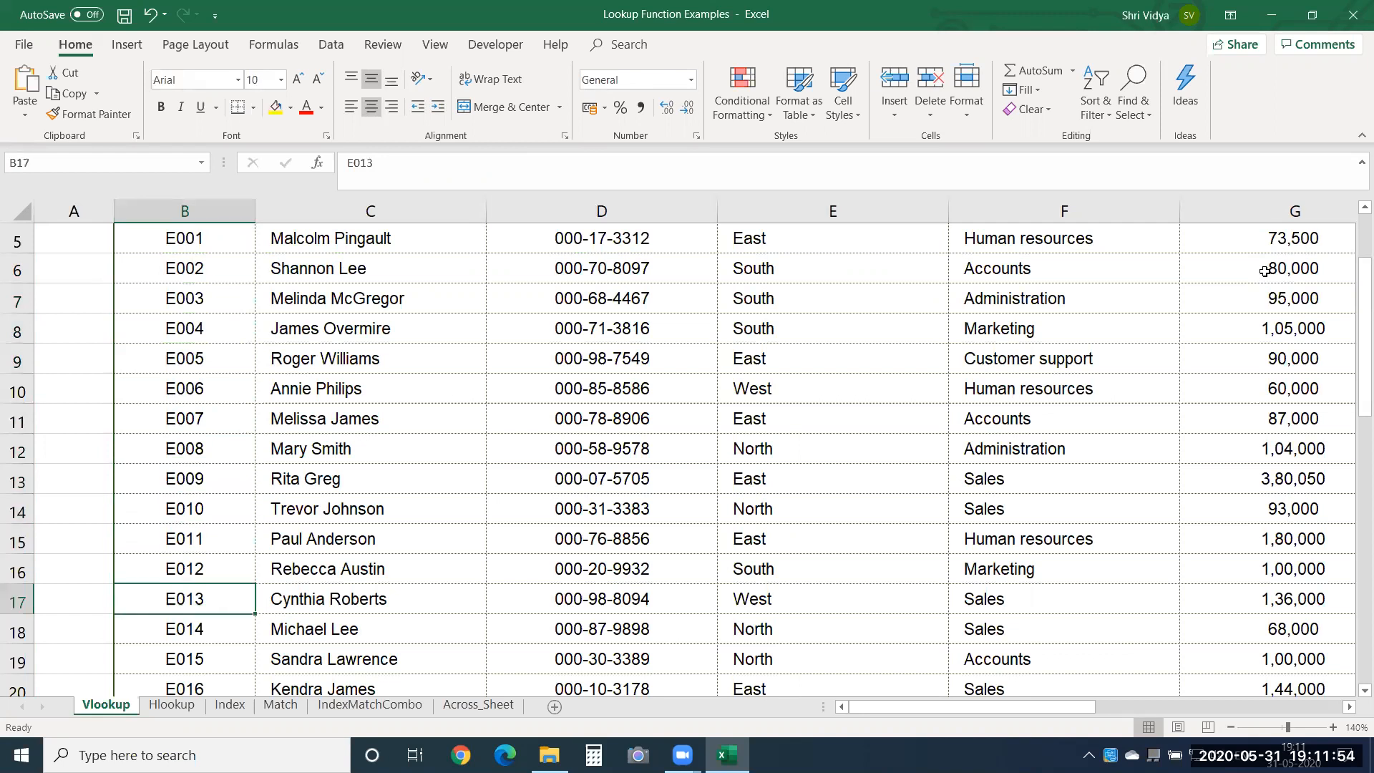
key(ctrl+c)
key(Right)
key(Right)
key(Right)
key(Right)
key(Right)
key(Right)
key(Right)
key(Right)
key(Right)
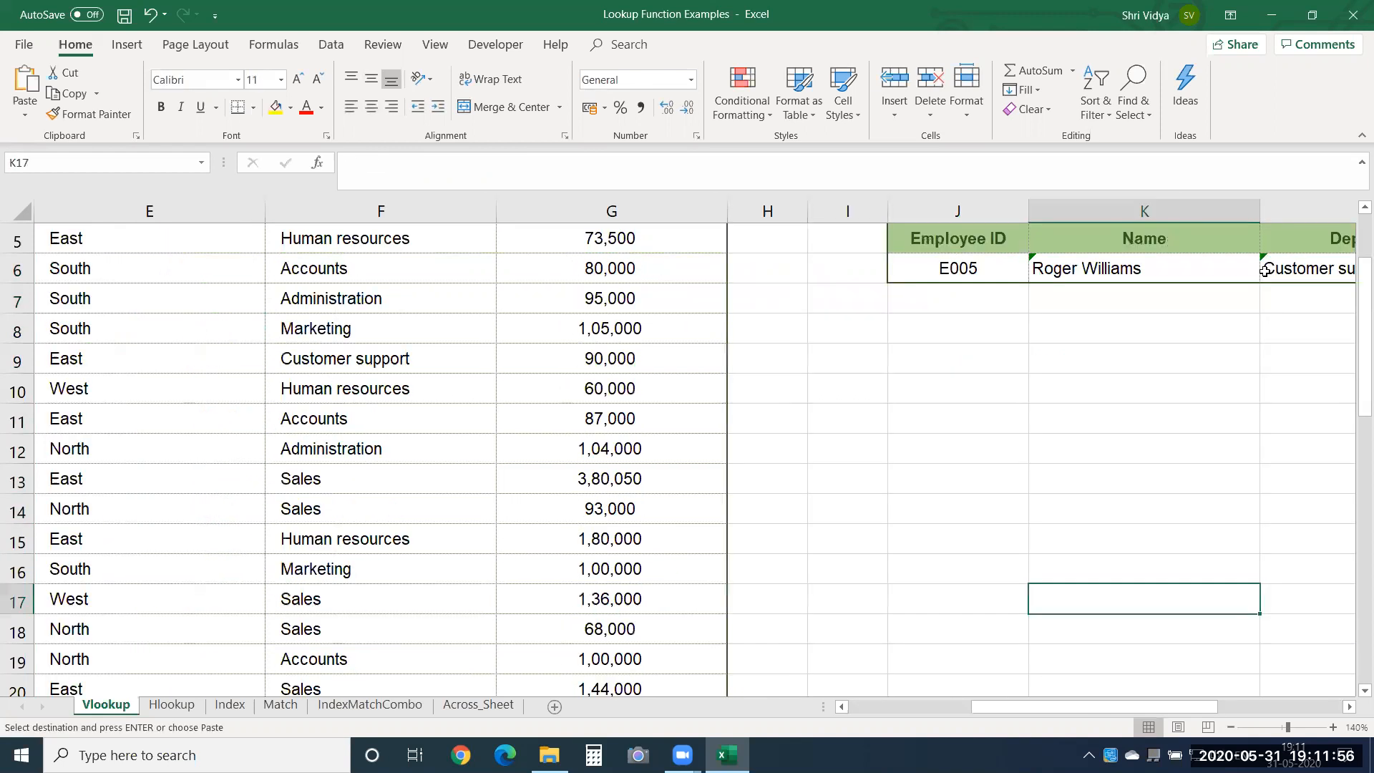
key(Left)
key(Up)
key(Up)
key(Up)
key(Up)
key(Up)
key(Up)
key(Up)
key(Up)
key(Up)
key(Up)
key(Up)
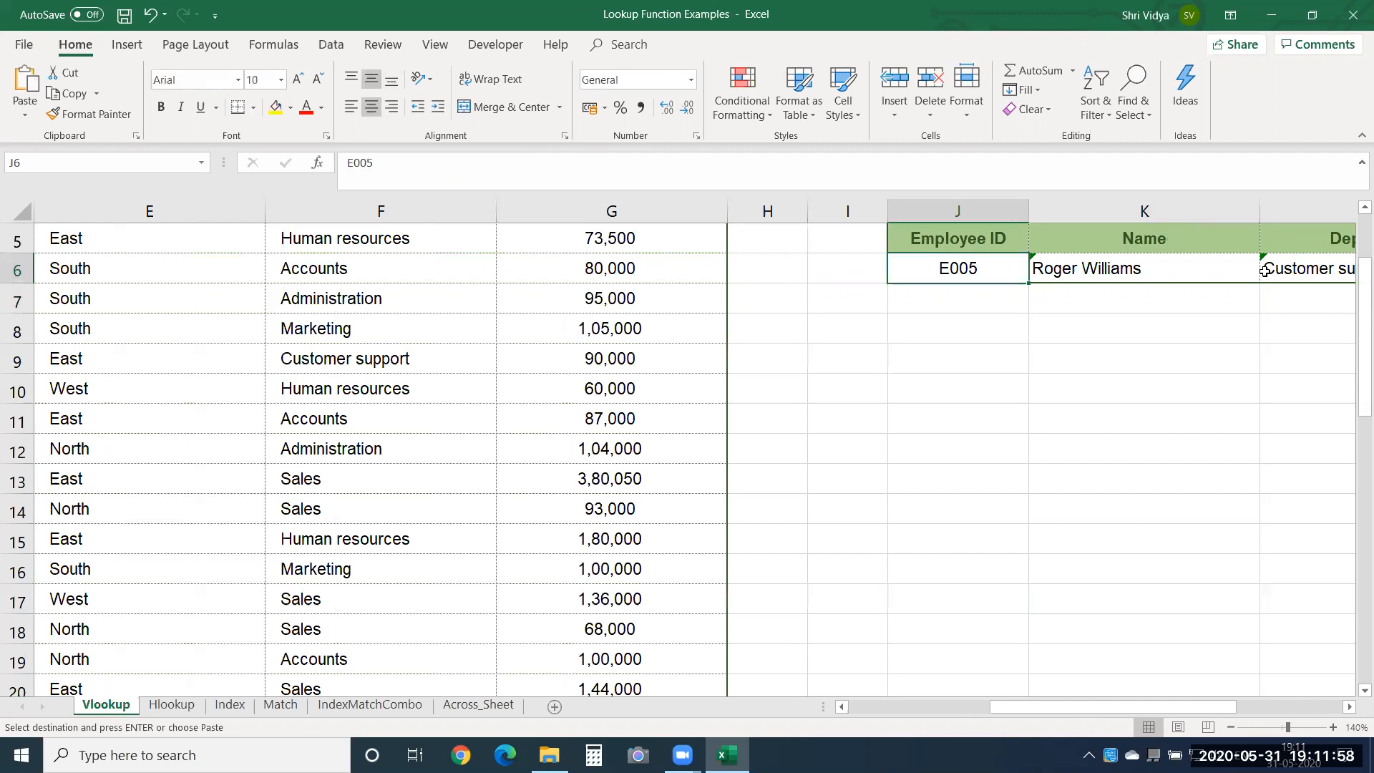
key(ctrl+v)
key(Right)
key(Right)
key(Right)
key(Right)
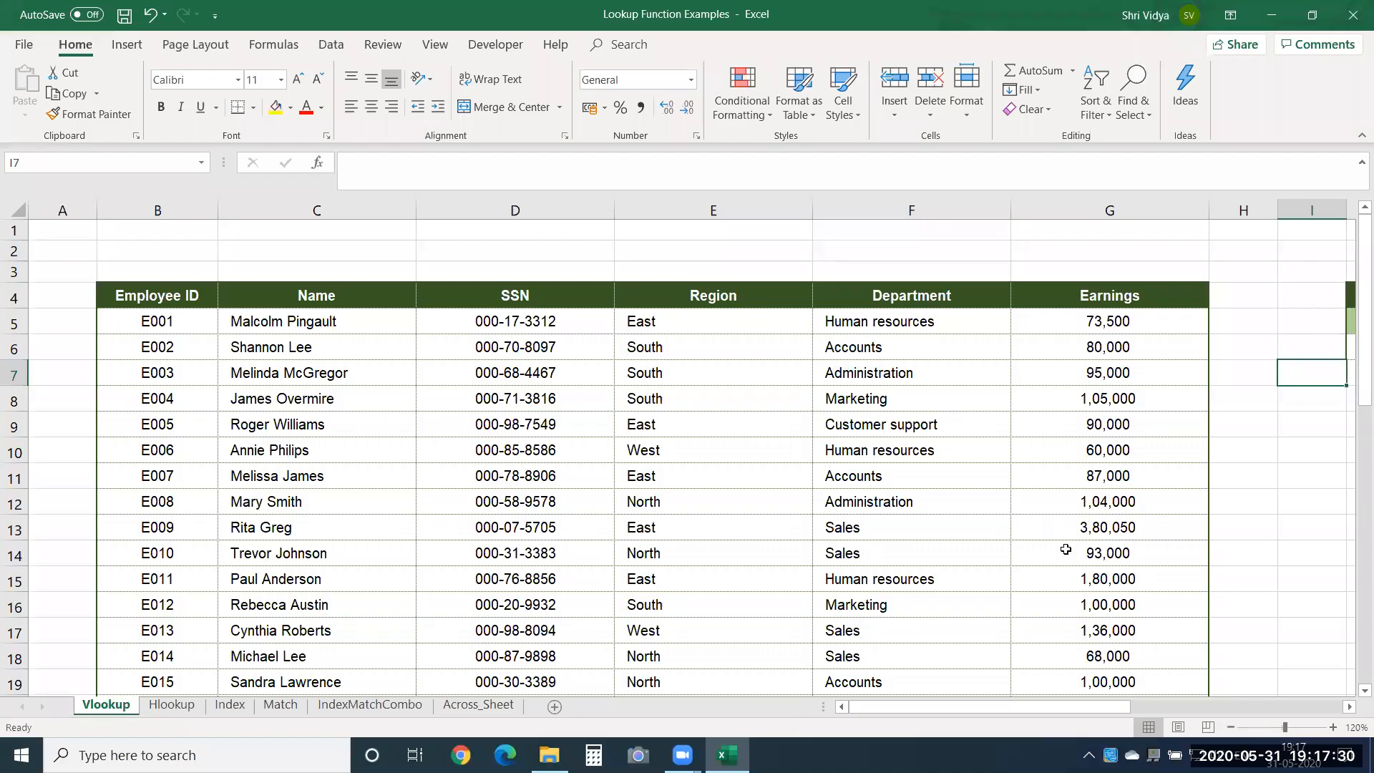
Examine the search and results table, and return to the Employee ID in B9 of the employee table.
click(884, 427)
key(Right)
key(Right)
key(Right)
key(Right)
key(Right)
key(Right)
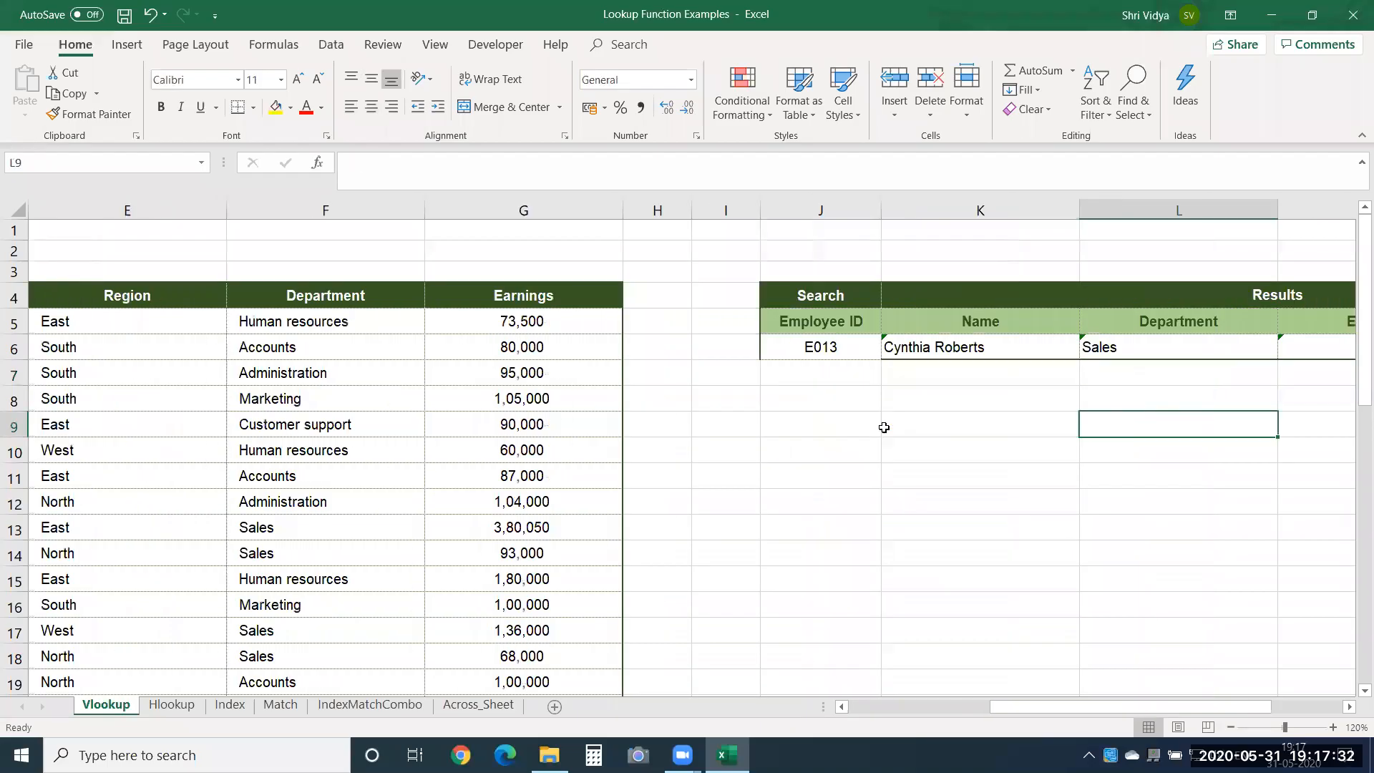
key(Left)
key(Left)
key(Left)
key(Left)
key(Left)
key(Left)
key(Left)
key(Left)
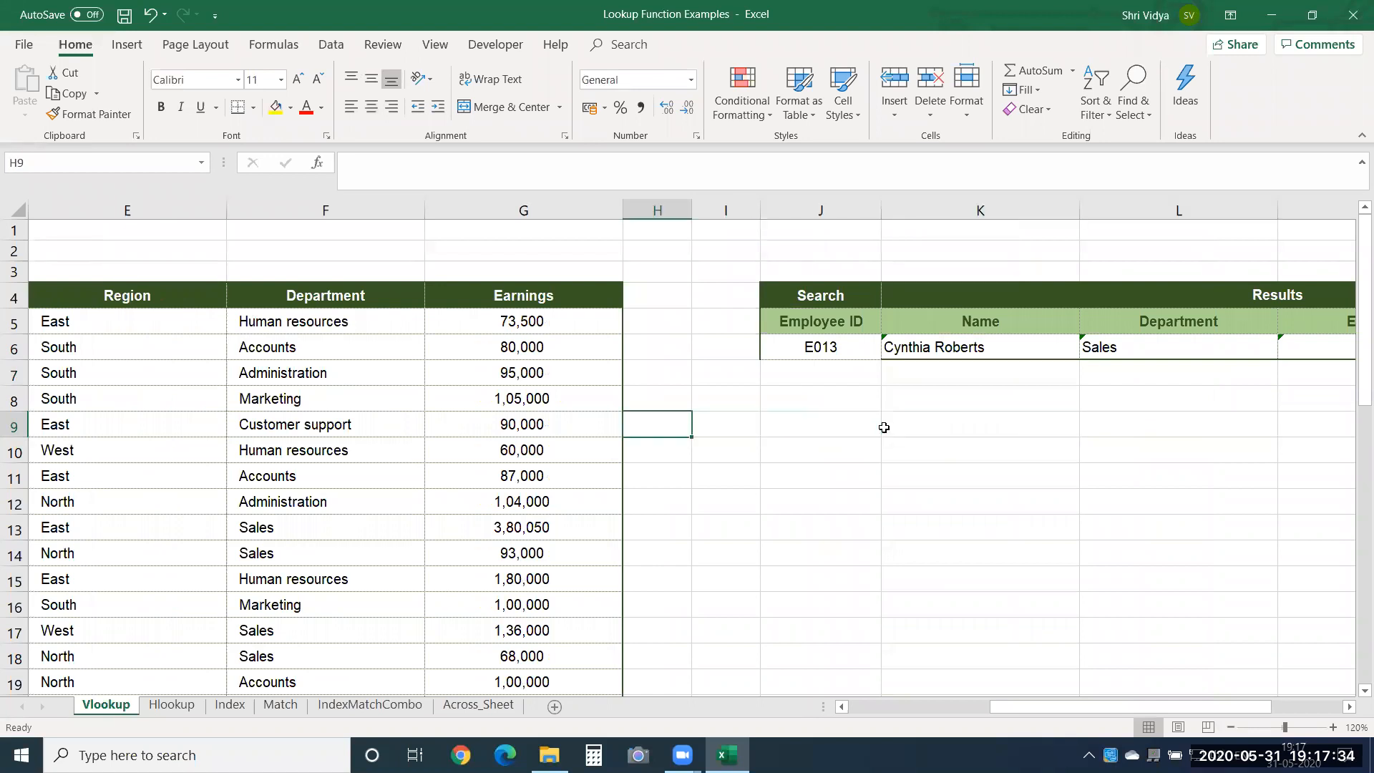
key(Left)
key(Left)
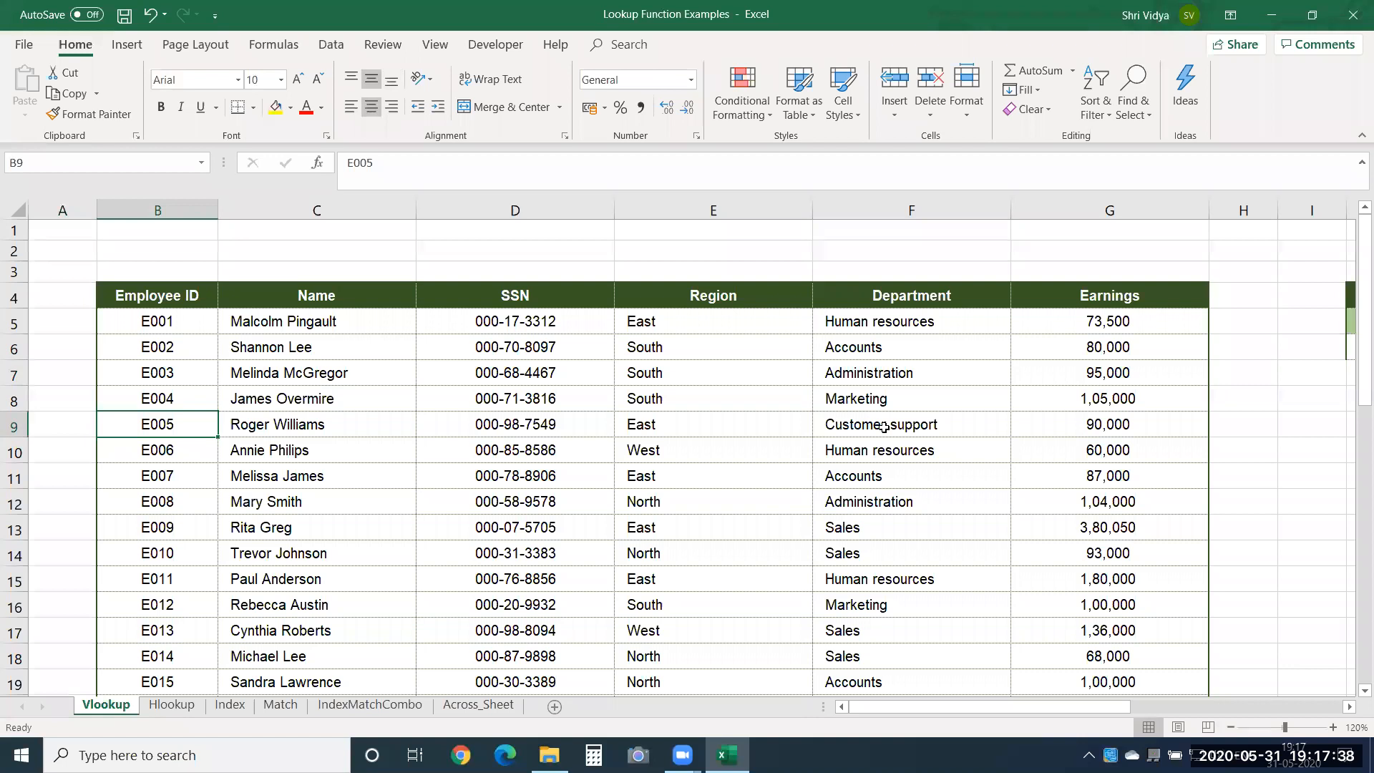
key(Down)
key(shift+Down)
key(shift+Down)
key(shift+Down)
key(shift+Down)
key(shift+Down)
key(shift+Down)
key(shift+Down)
key(shift+Down)
key(shift+Down)
key(shift+Down)
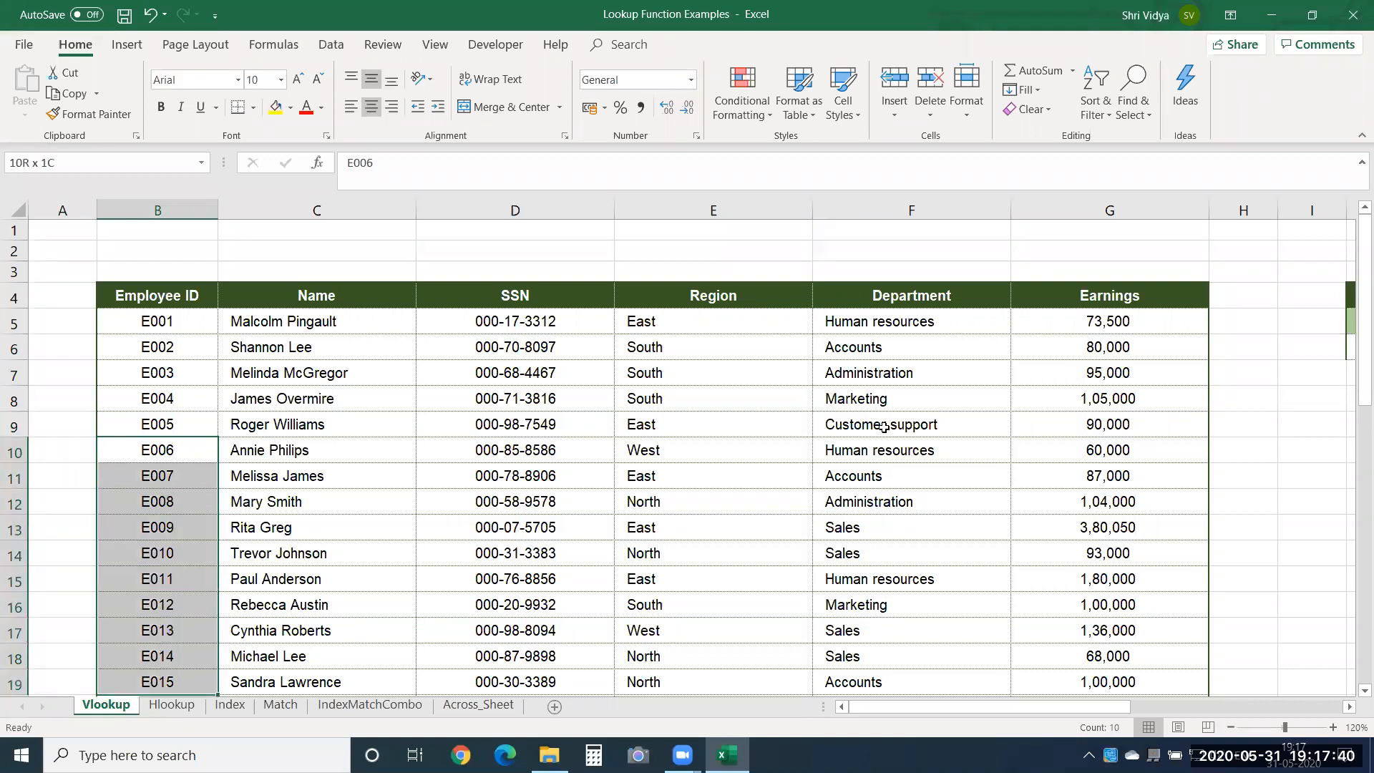
key(Up)
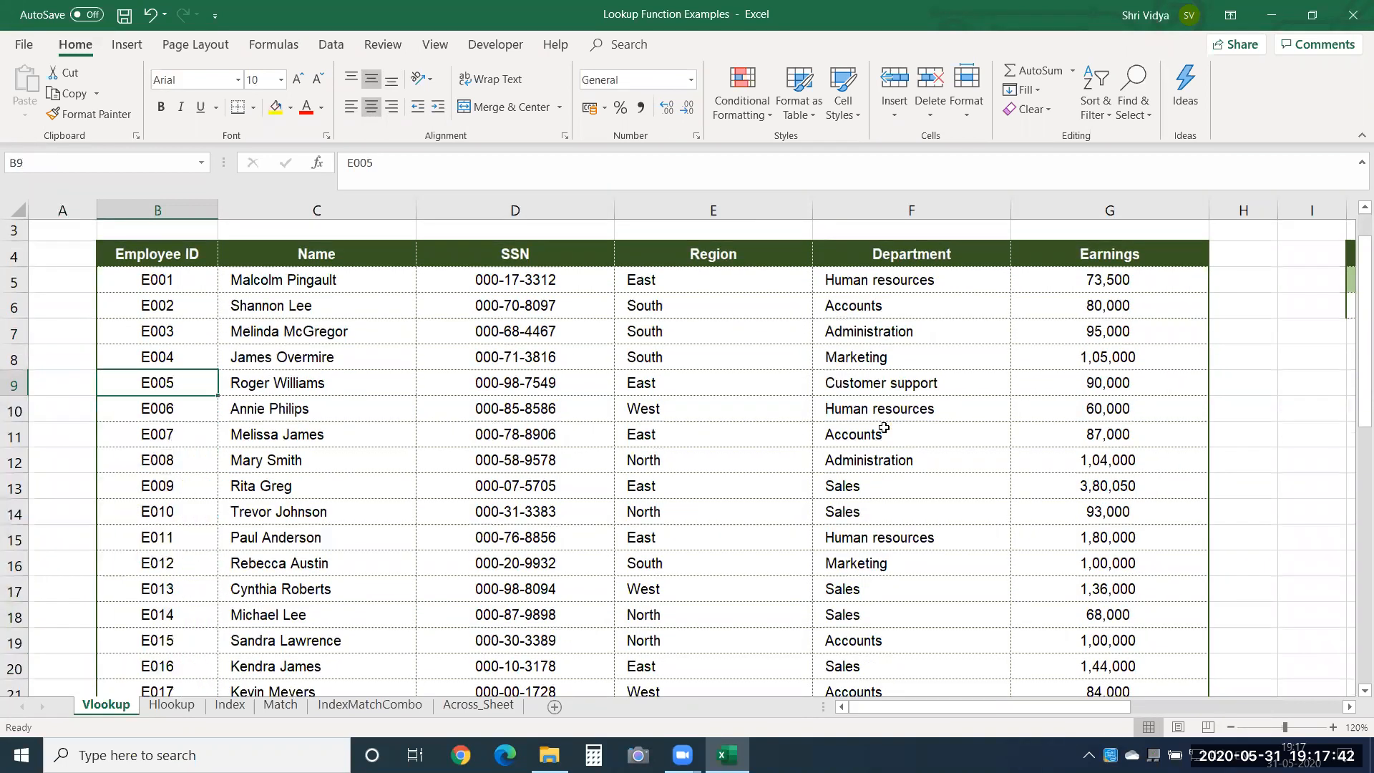
Copy the four Employee IDs in B9:B12 into the search column at J7:J10.
key(shift+Down)
key(shift+Down)
key(shift+Down)
key(ctrl+c)
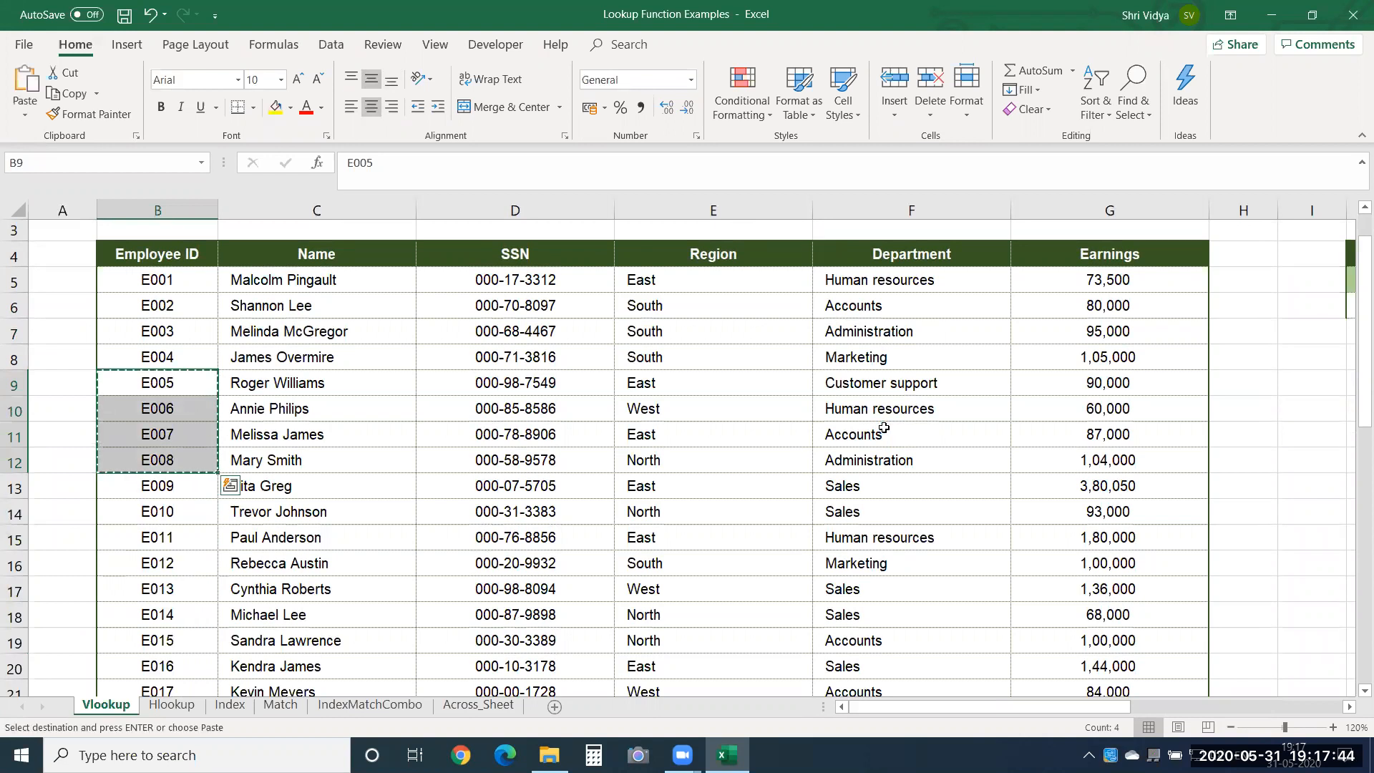
key(Right)
key(Right)
key(Right)
key(Right)
key(Right)
key(Right)
key(Right)
key(Right)
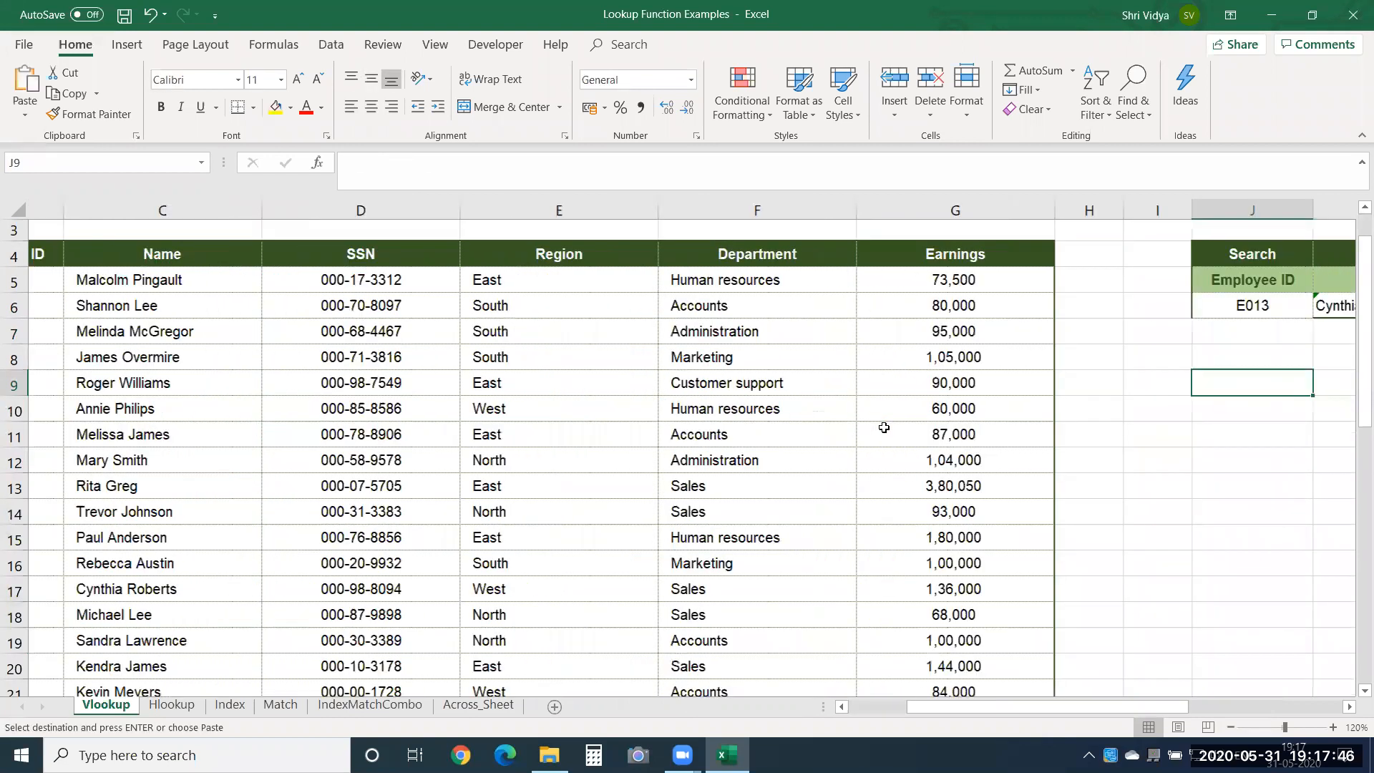
key(Up)
key(Up)
key(Return)
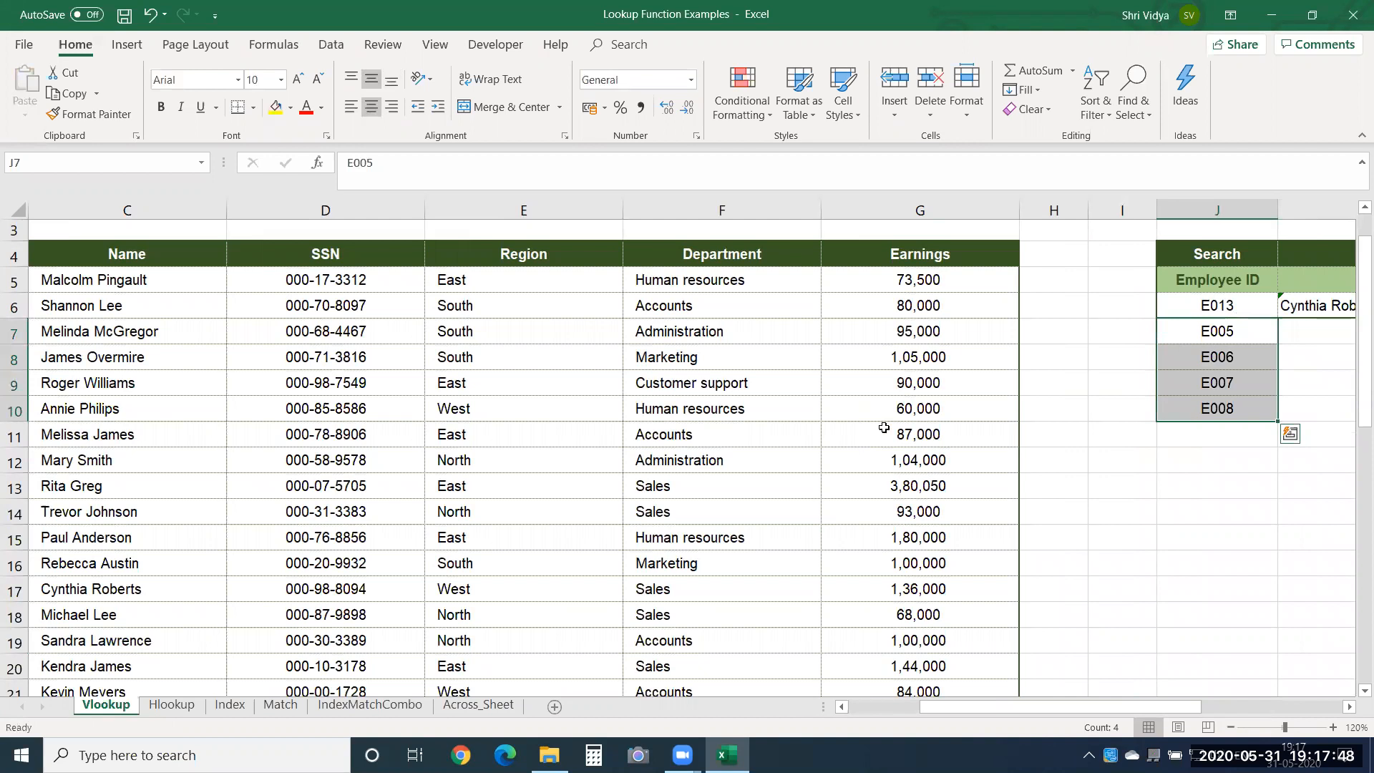
Copy the five Employee IDs in B24:B28 into the search column at J11:J15.
key(Left)
key(Left)
key(Left)
key(Left)
key(Left)
key(Left)
key(Left)
key(Left)
key(Left)
key(Down)
key(Down)
key(Down)
key(Down)
key(Down)
key(Down)
key(Down)
key(Down)
key(Down)
key(Down)
key(Down)
key(Down)
key(Down)
key(Down)
key(Down)
key(Down)
key(Down)
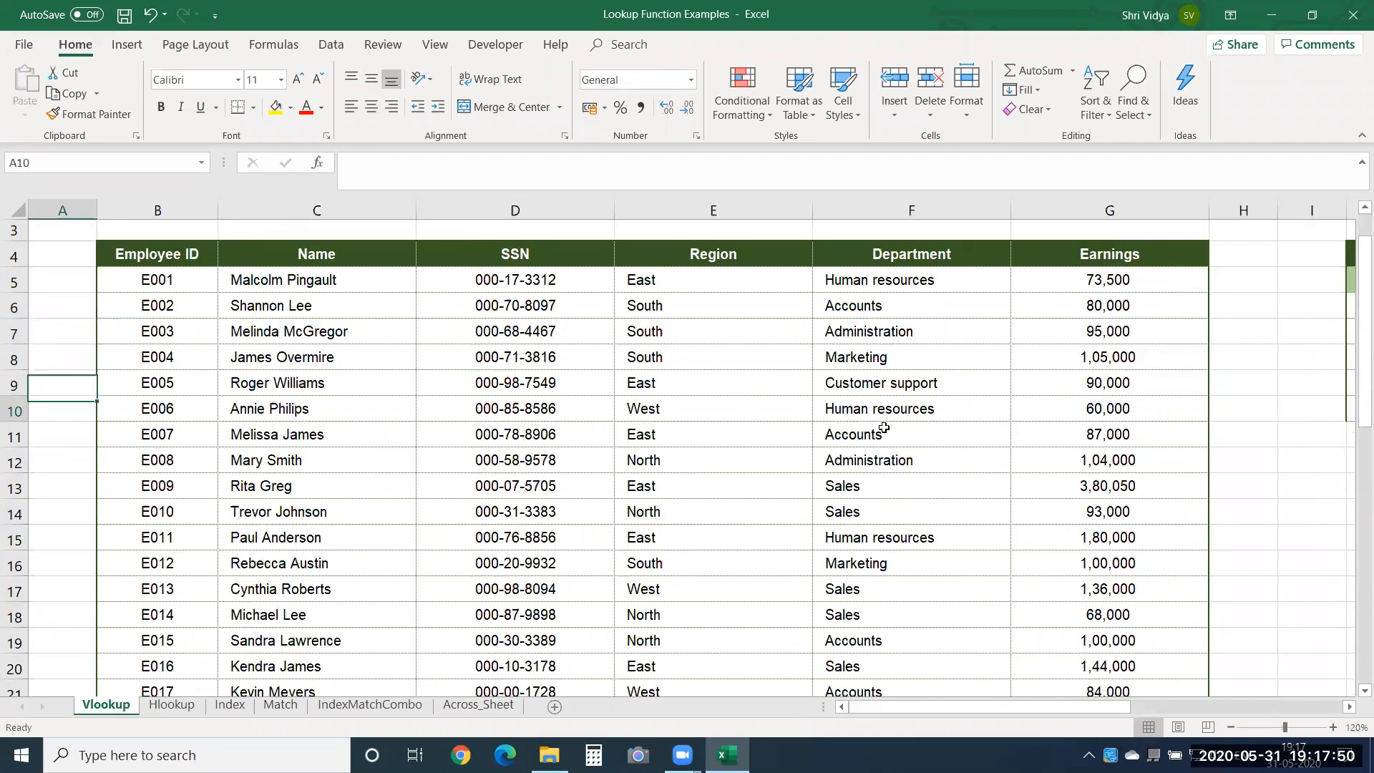
key(Right)
key(shift+Down)
key(shift+Down)
key(shift+Down)
key(shift+Down)
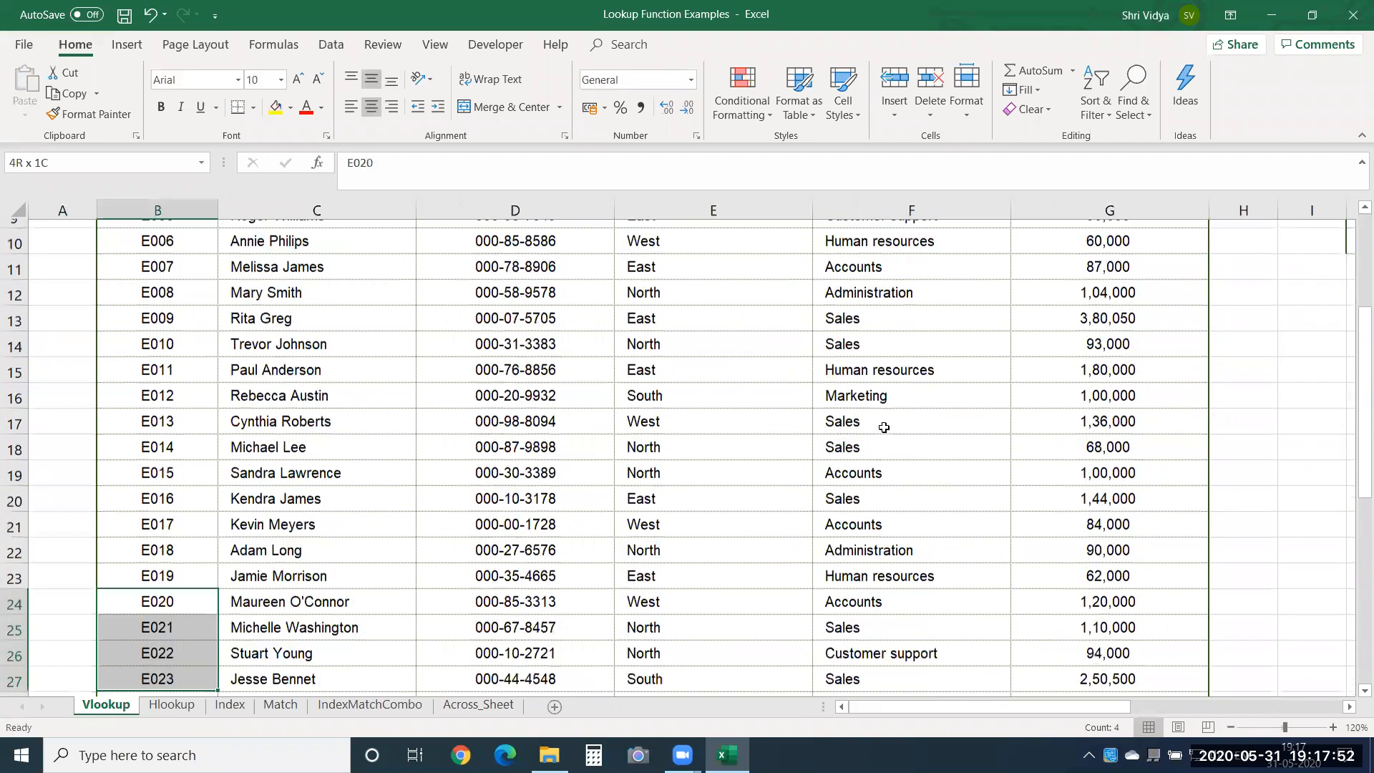
key(ctrl+c)
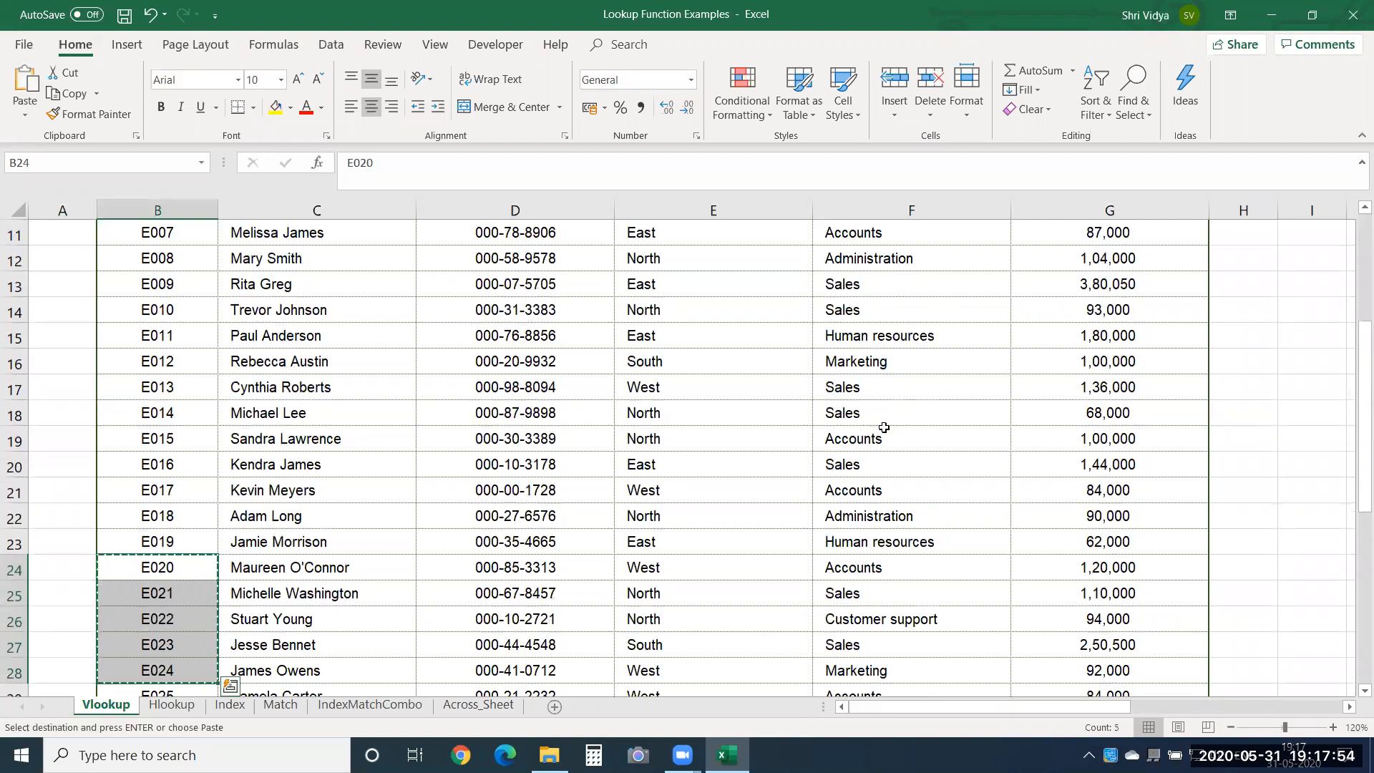
key(Right)
key(Right)
key(Right)
key(Right)
key(Right)
key(Right)
key(Right)
key(Right)
key(Right)
key(Right)
key(Left)
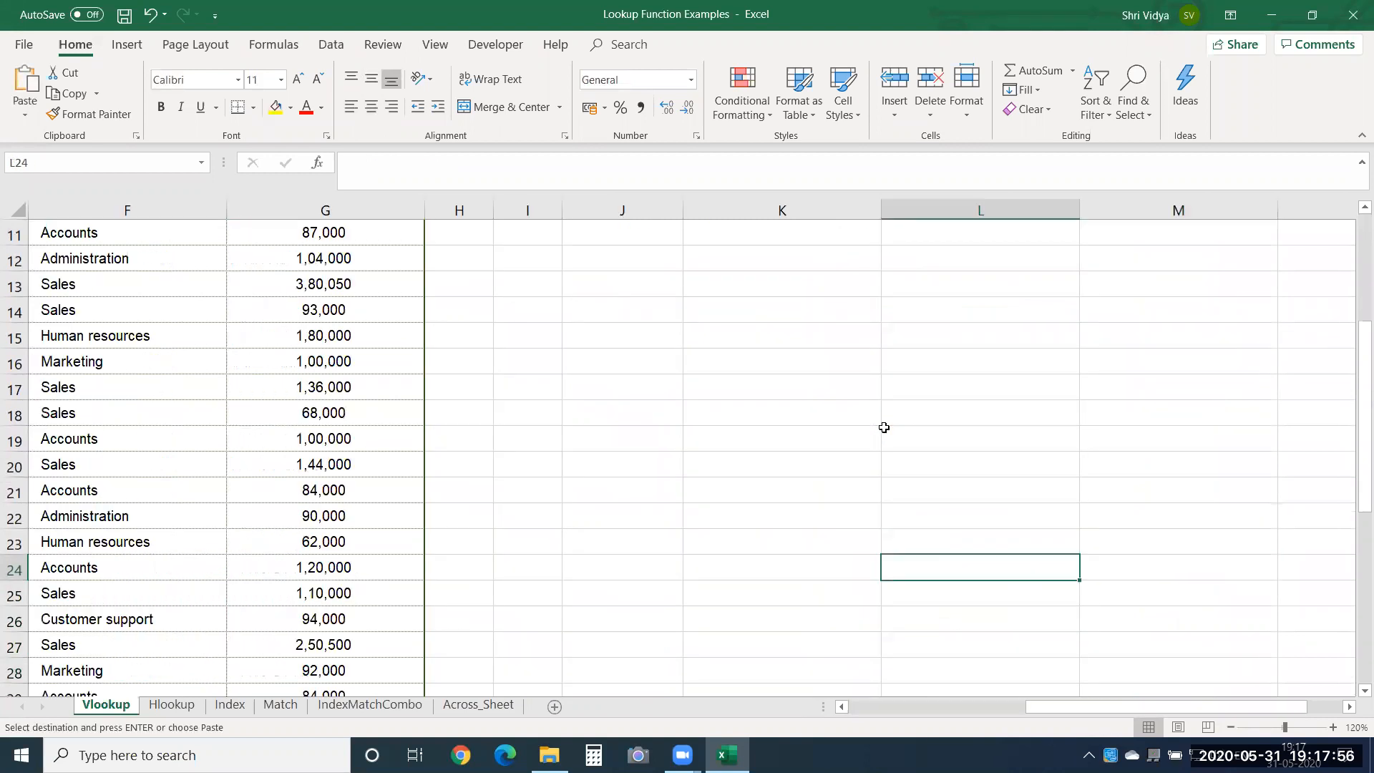
key(Left)
key(Left)
key(ctrl+Up)
key(Down)
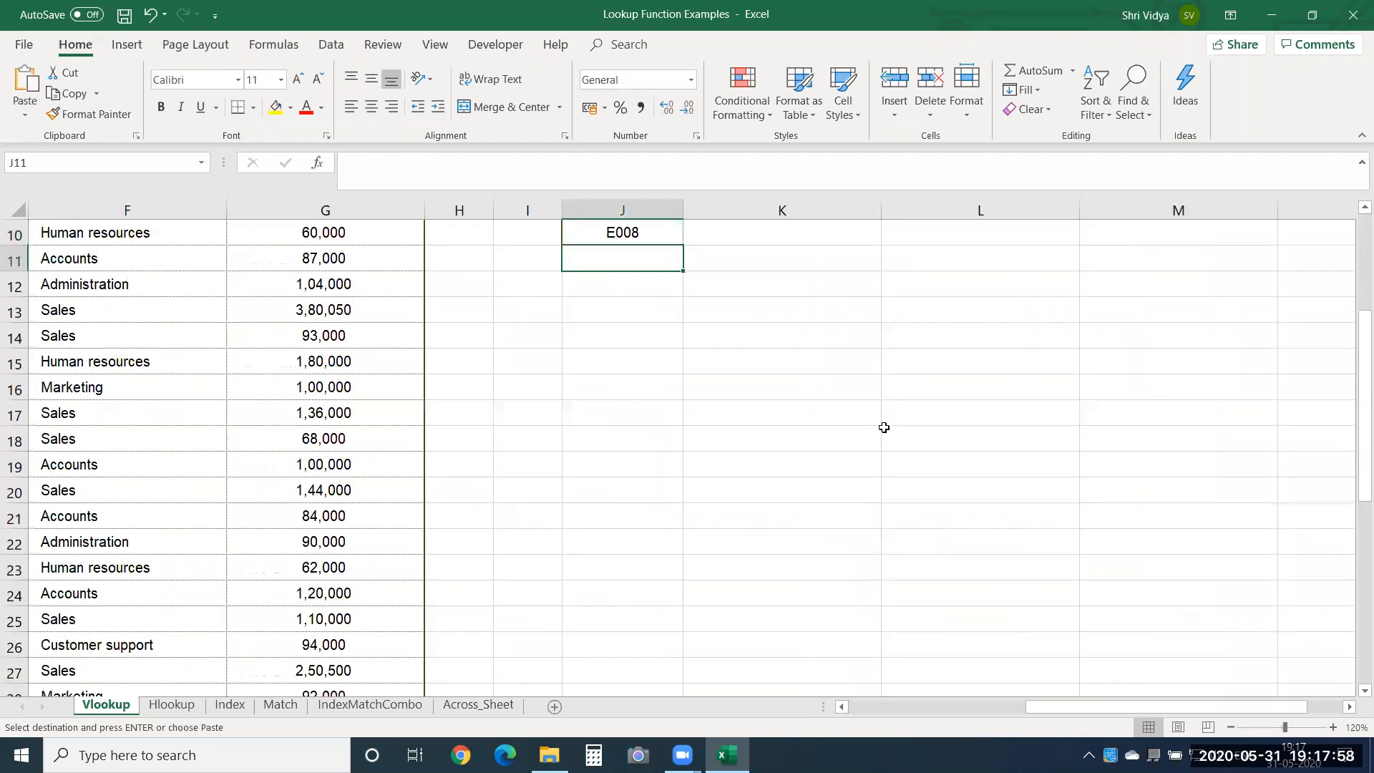
key(Return)
Fill the Name formula in K6 down through K15.
key(Up)
key(Up)
key(Up)
key(Up)
key(Up)
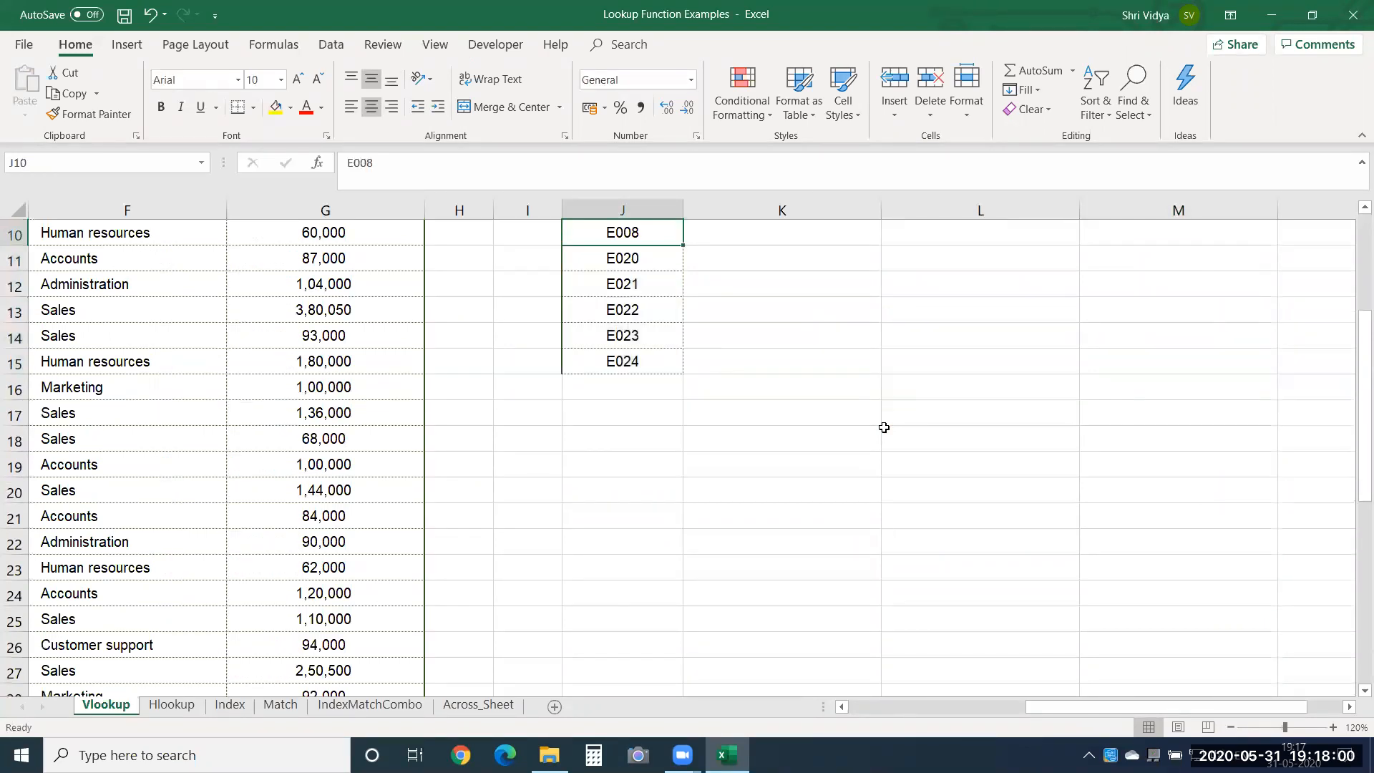
key(Up)
key(Down)
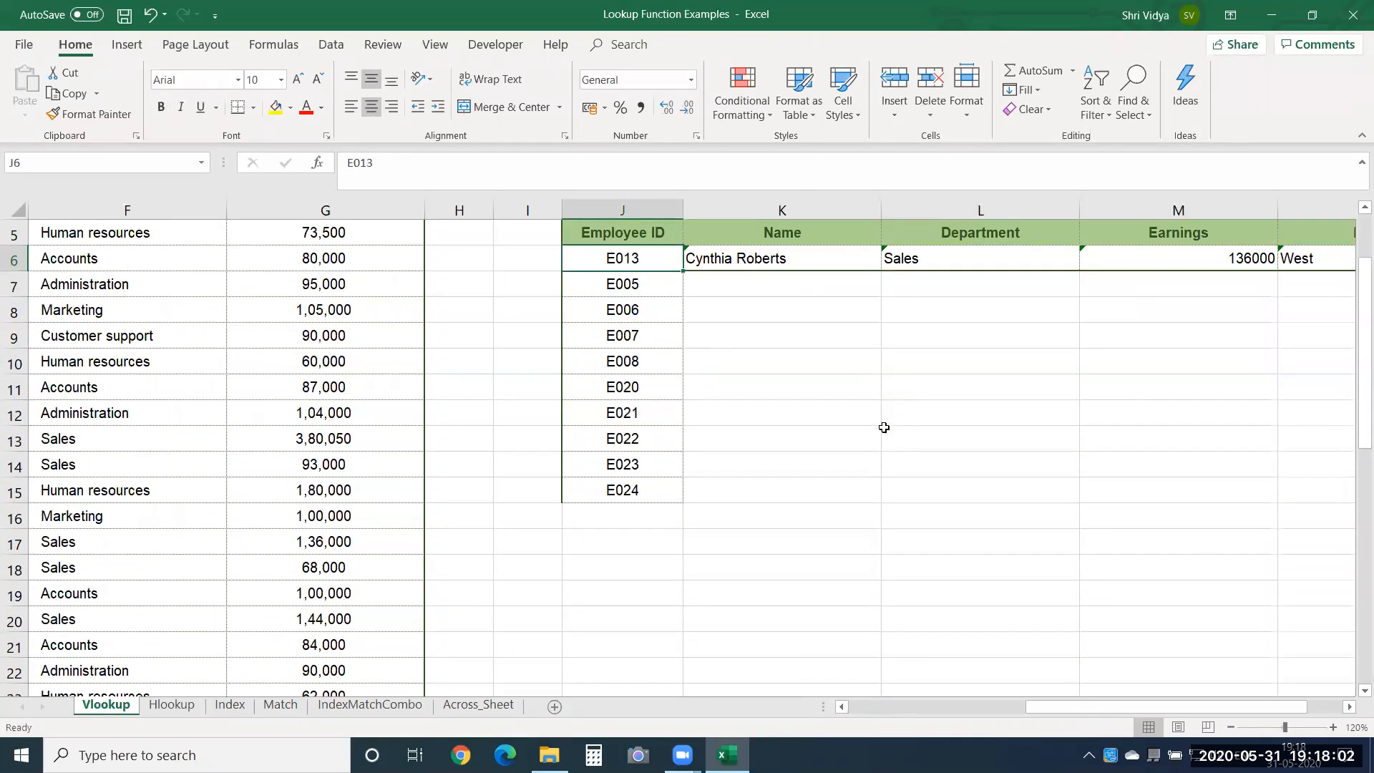
key(Down)
key(Right)
key(Up)
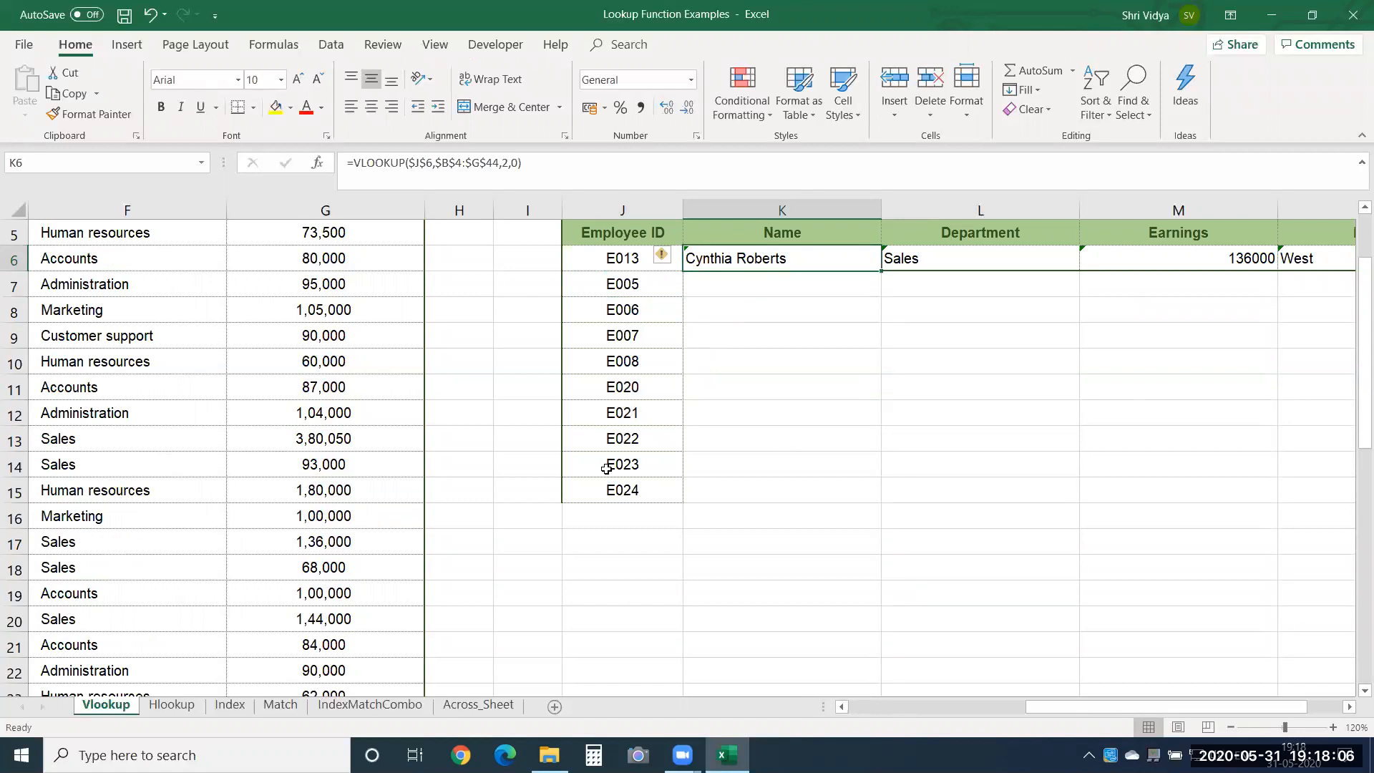
double_click(809, 261)
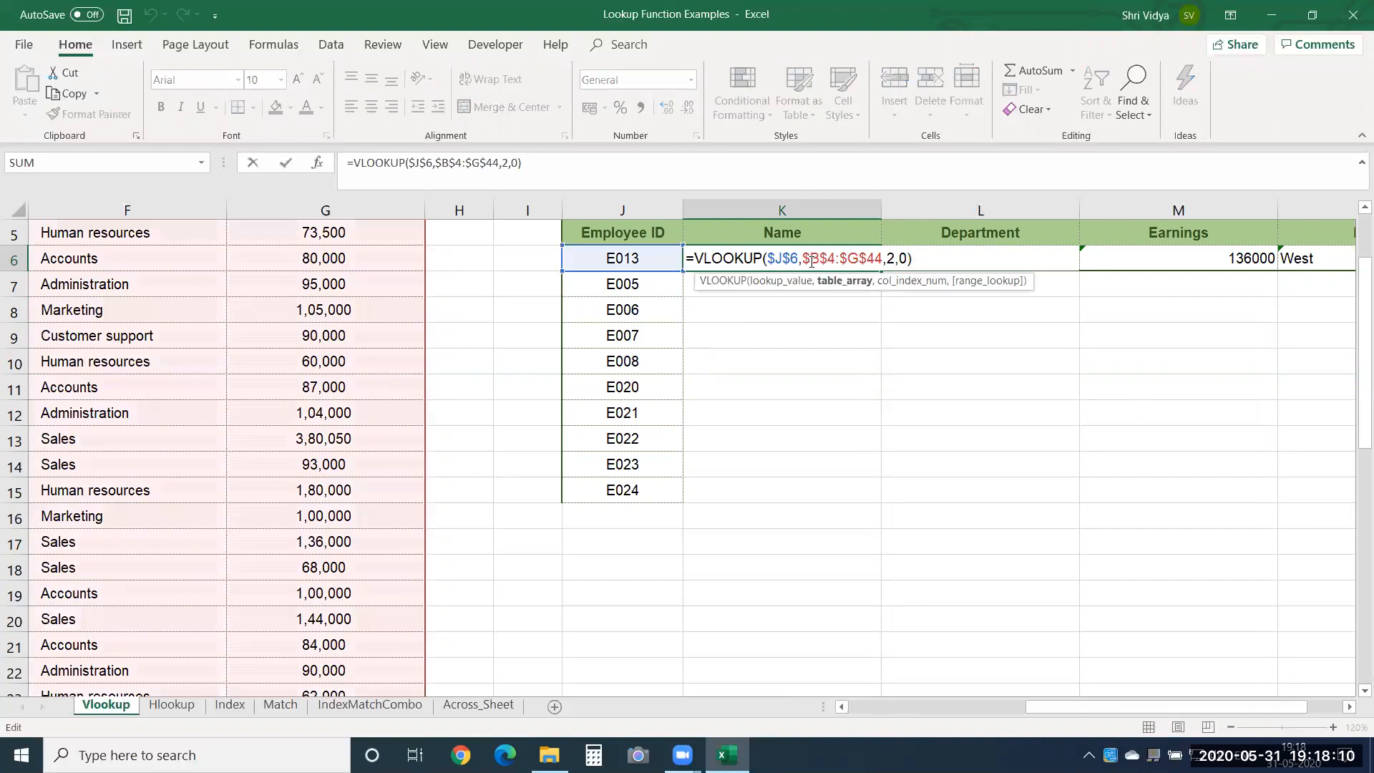
key(Escape)
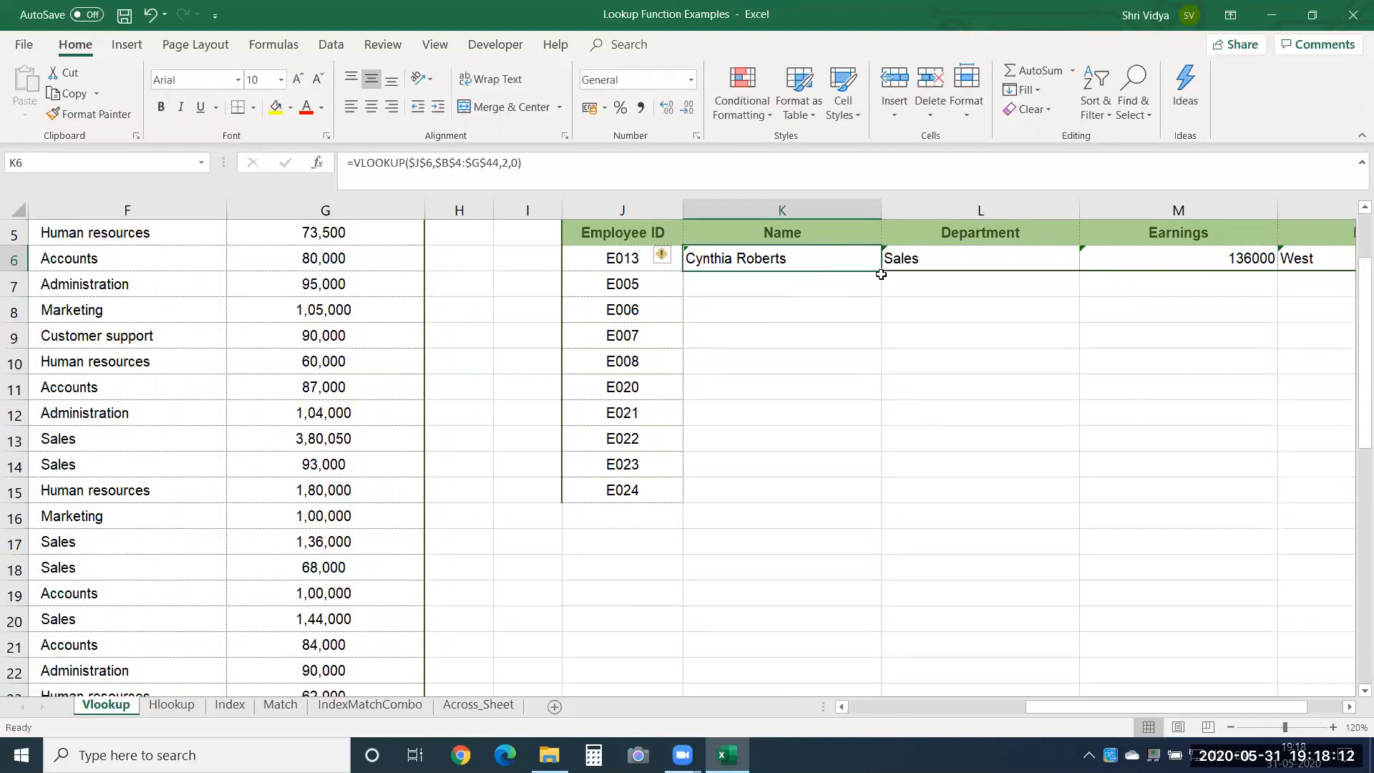
drag(882, 272, 862, 493)
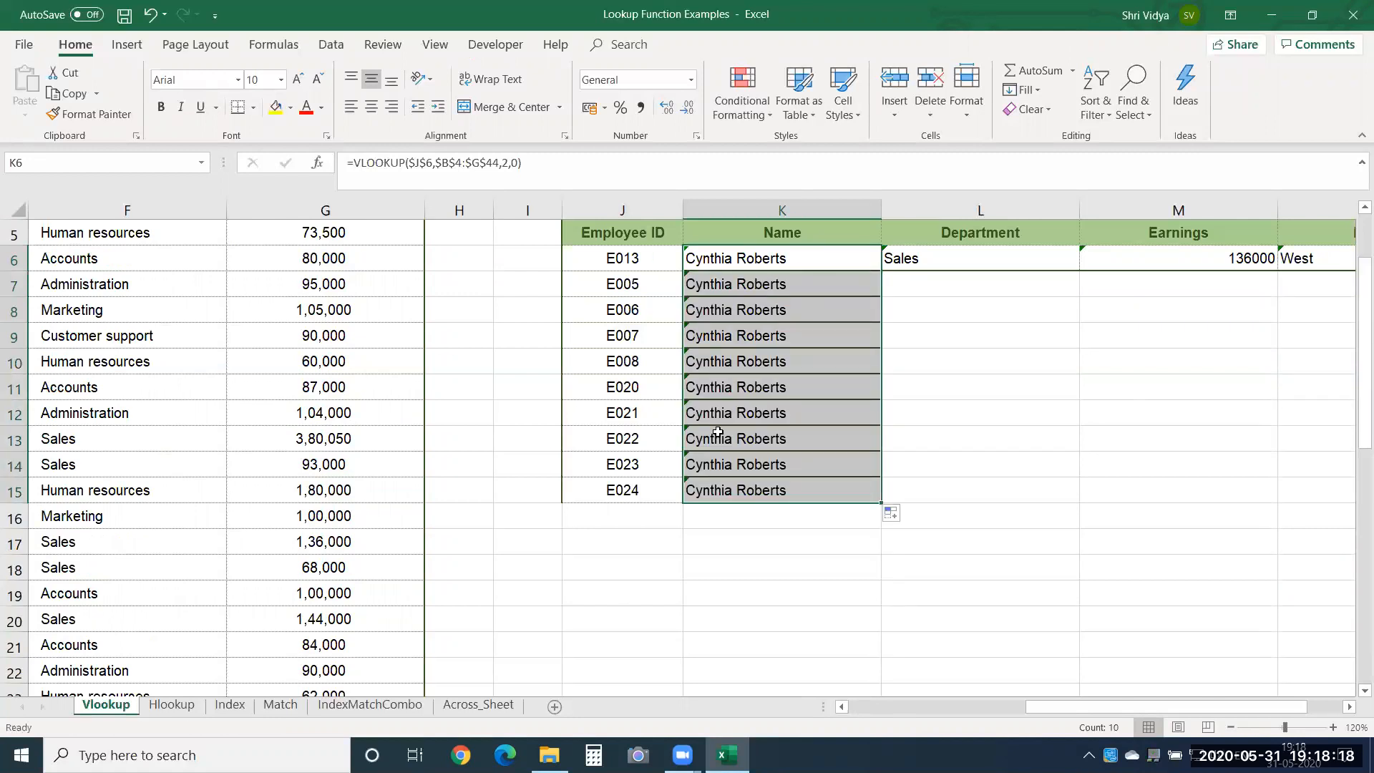
click(728, 534)
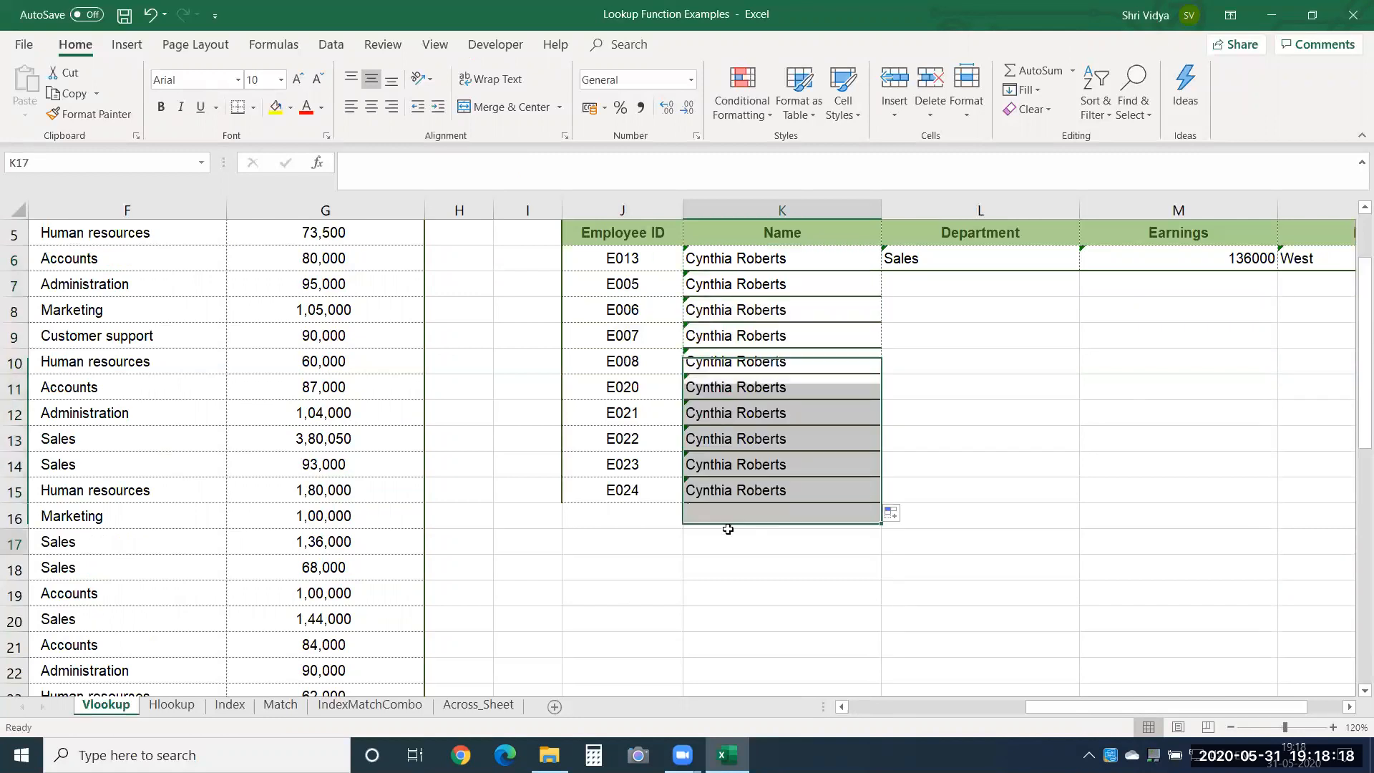
Inspect the lookup value reference in the copied Name formula in K8.
click(772, 312)
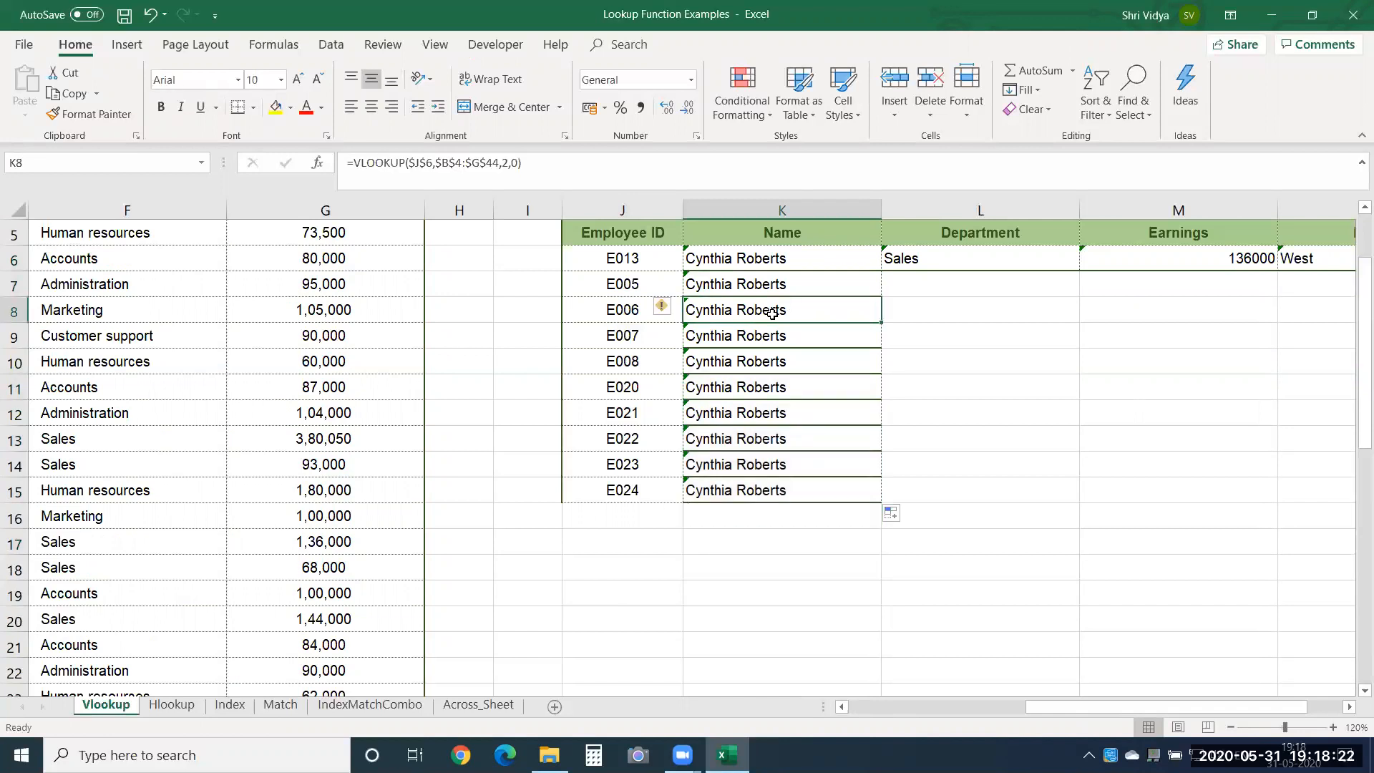
double_click(772, 313)
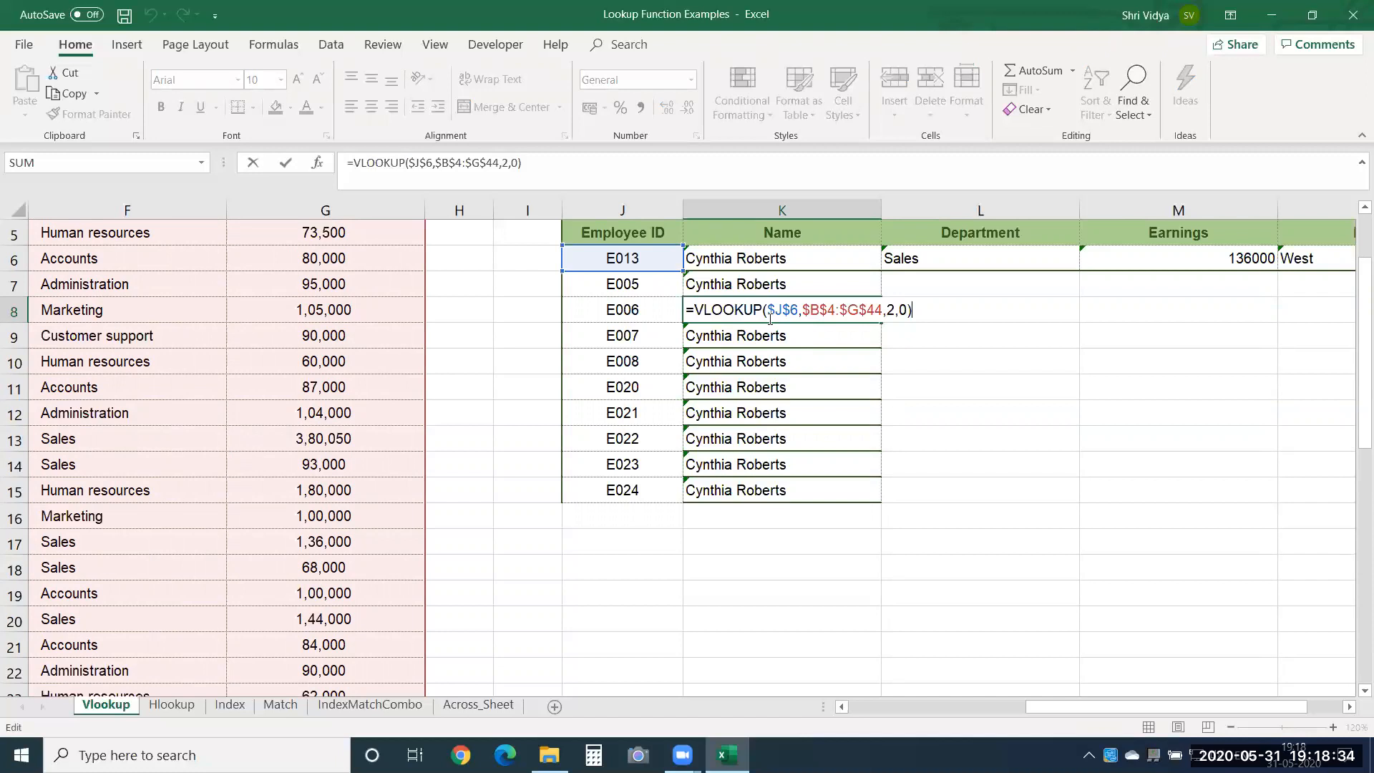
key(Return)
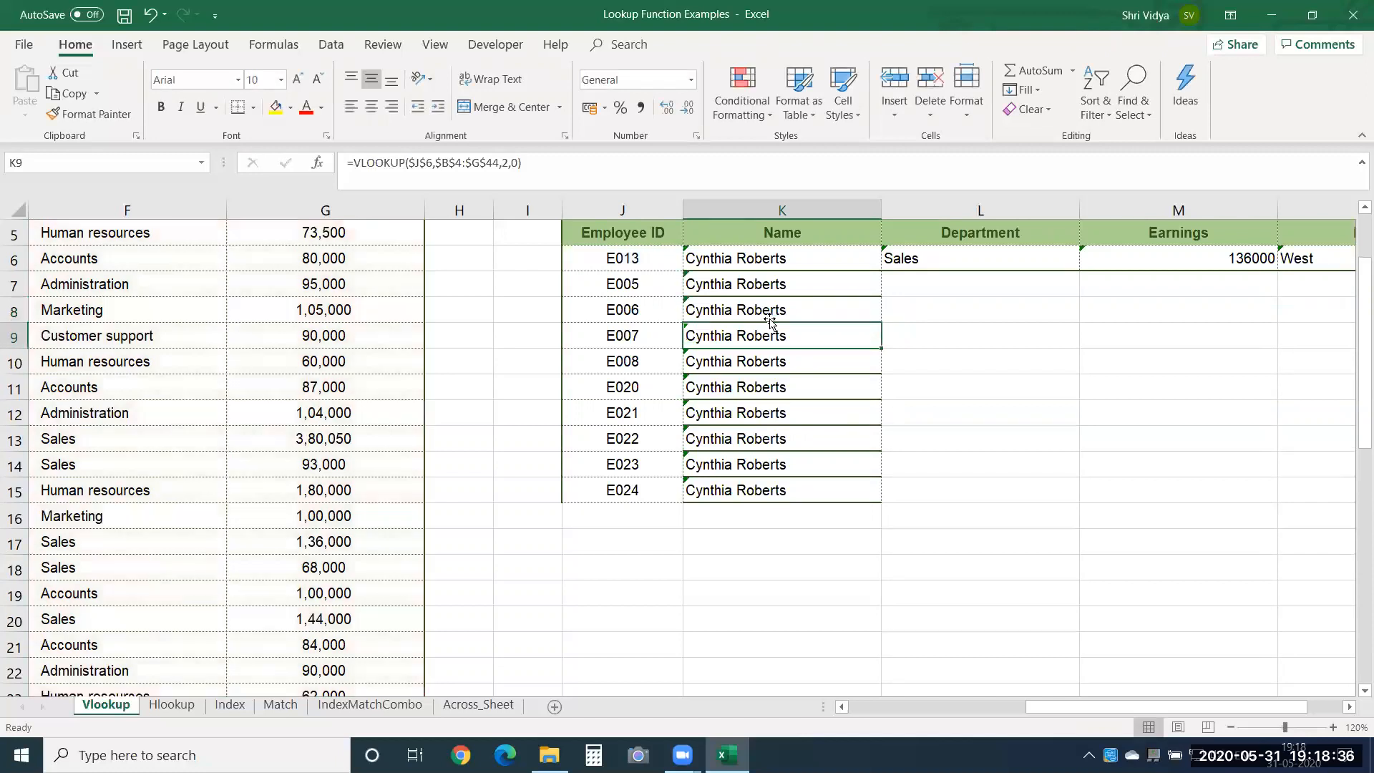
Review the Name formula in K6 and the Employee IDs listed in J7:J10.
key(Up)
key(Up)
key(Up)
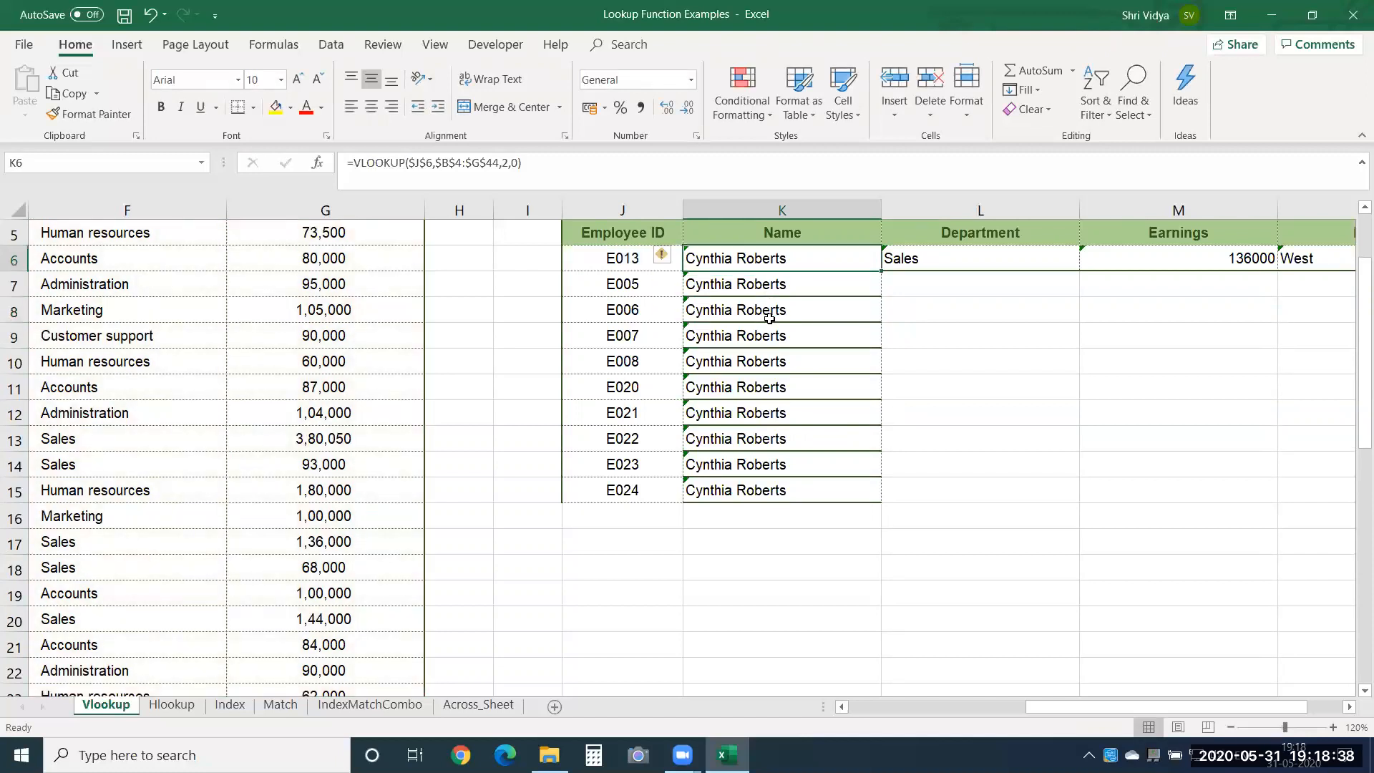
click(633, 205)
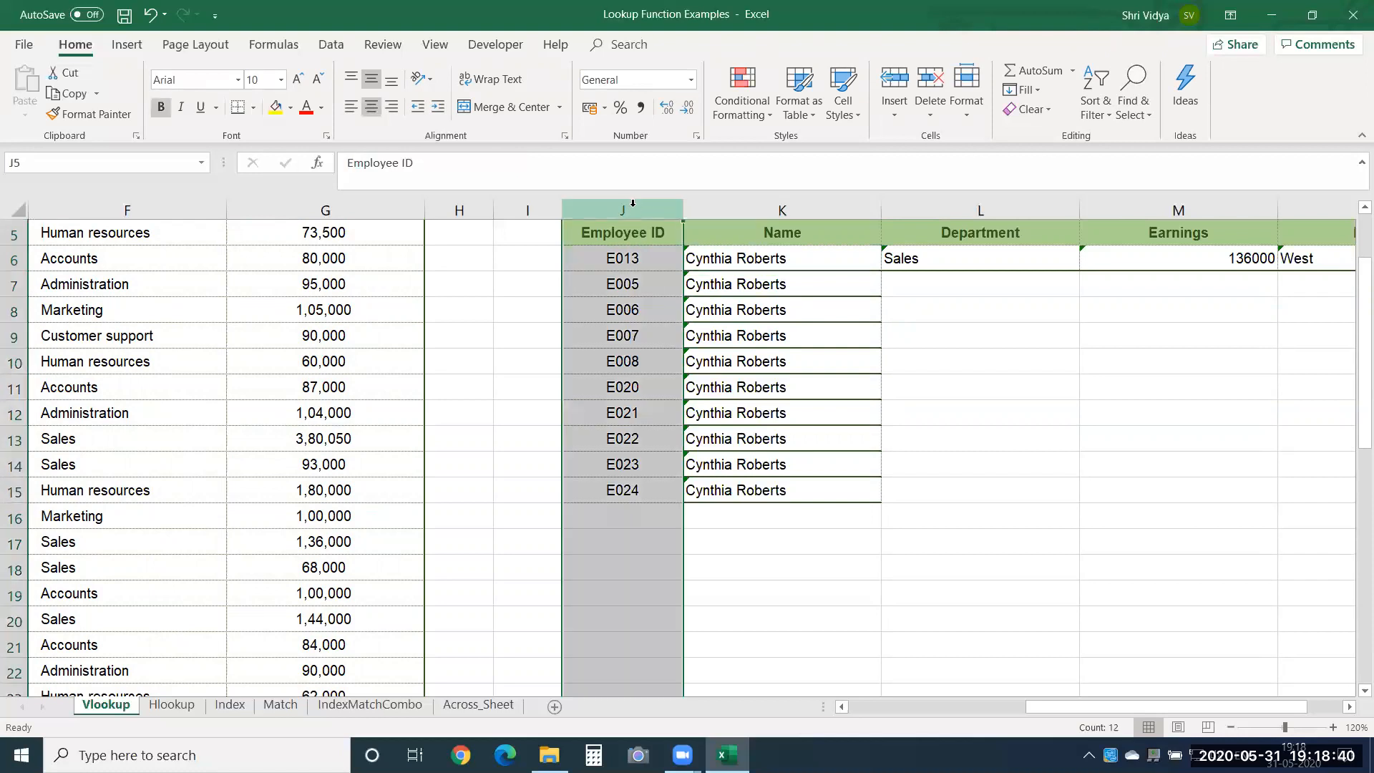
click(627, 288)
click(601, 310)
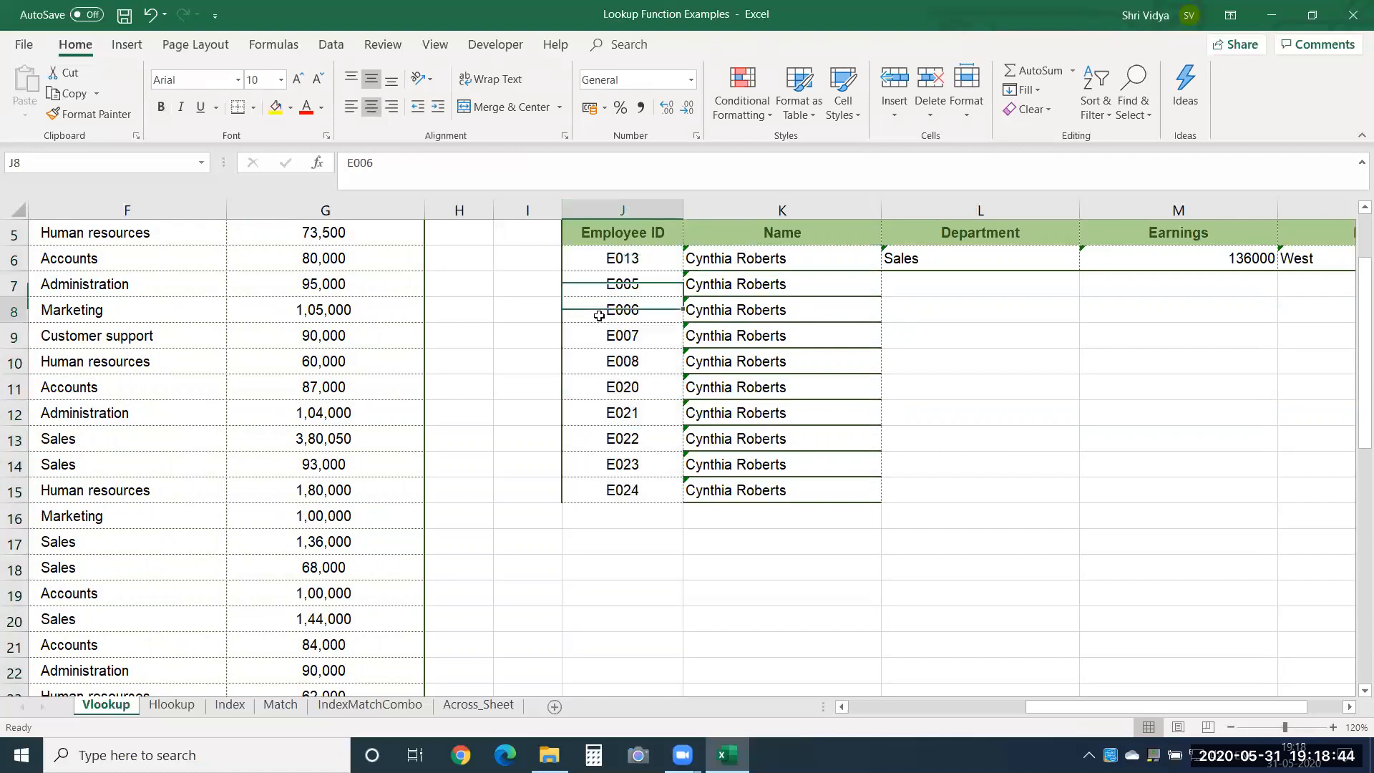
click(595, 339)
click(588, 363)
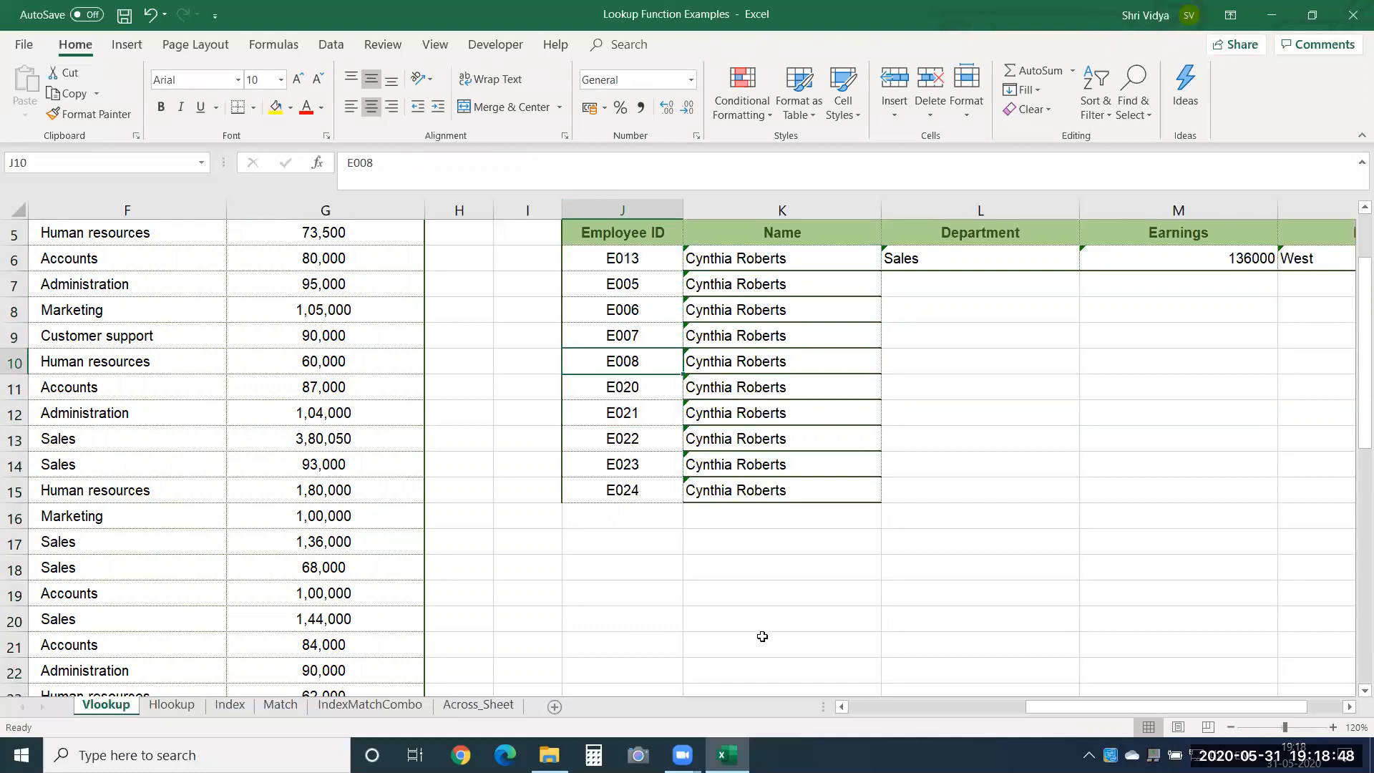
Change the lookup value in the K6 Name formula to $J6 and refill the formula down through K15.
double_click(792, 262)
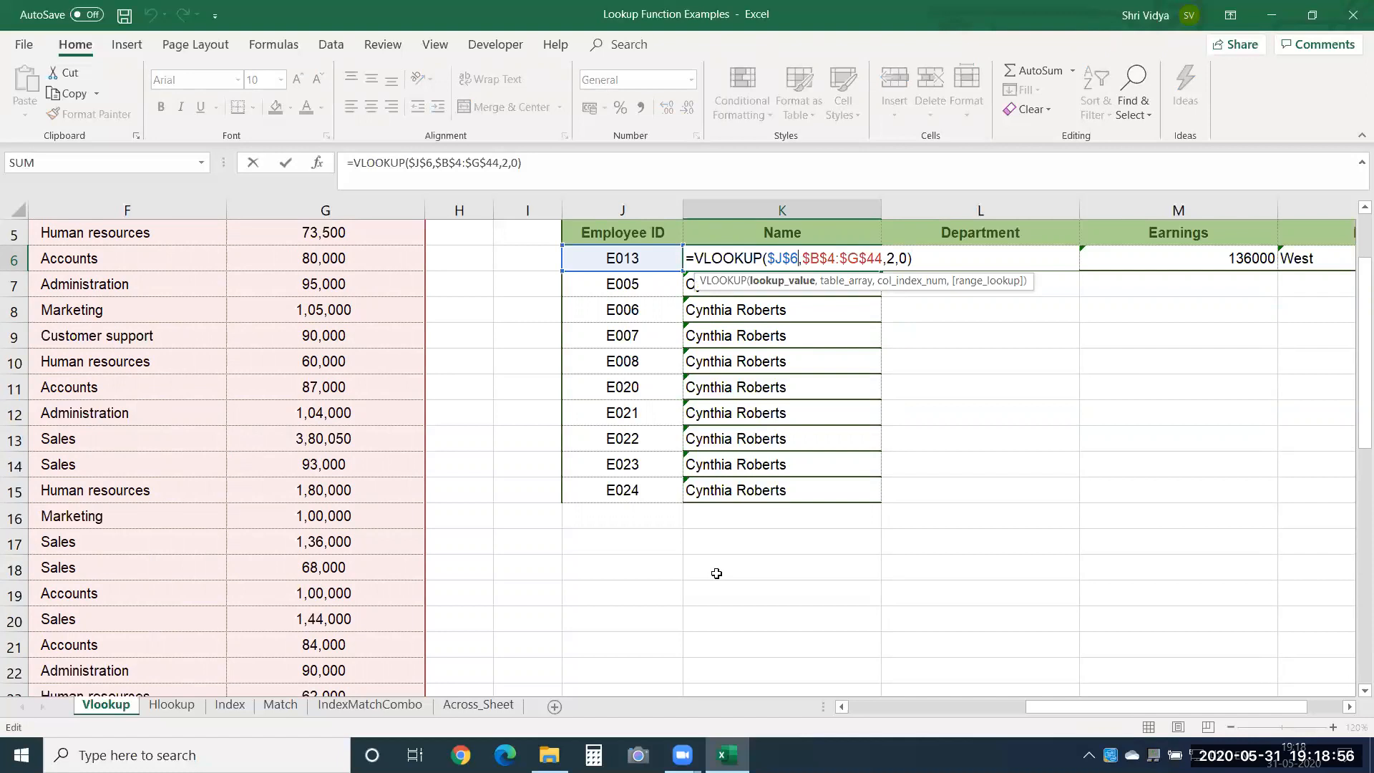
key(F4)
key(F4)
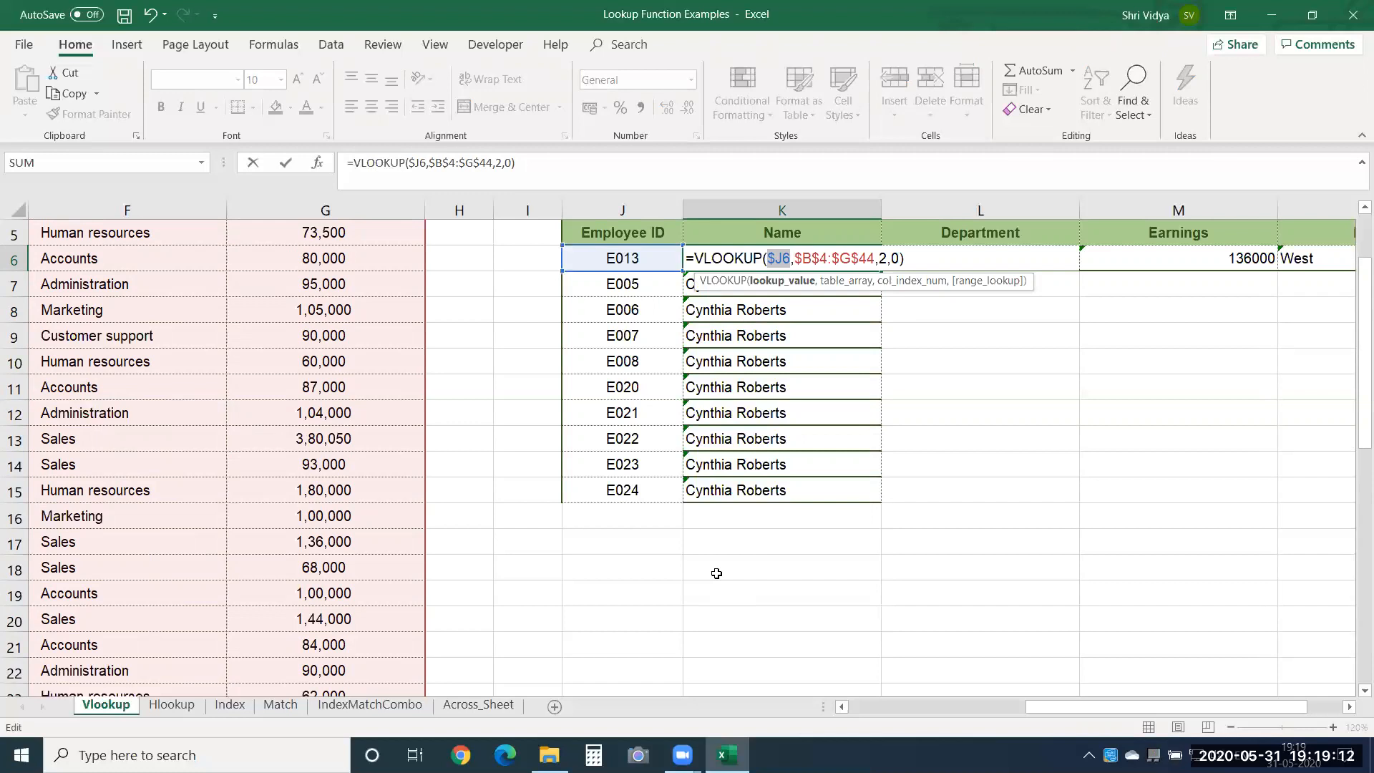
key(Return)
key(Up)
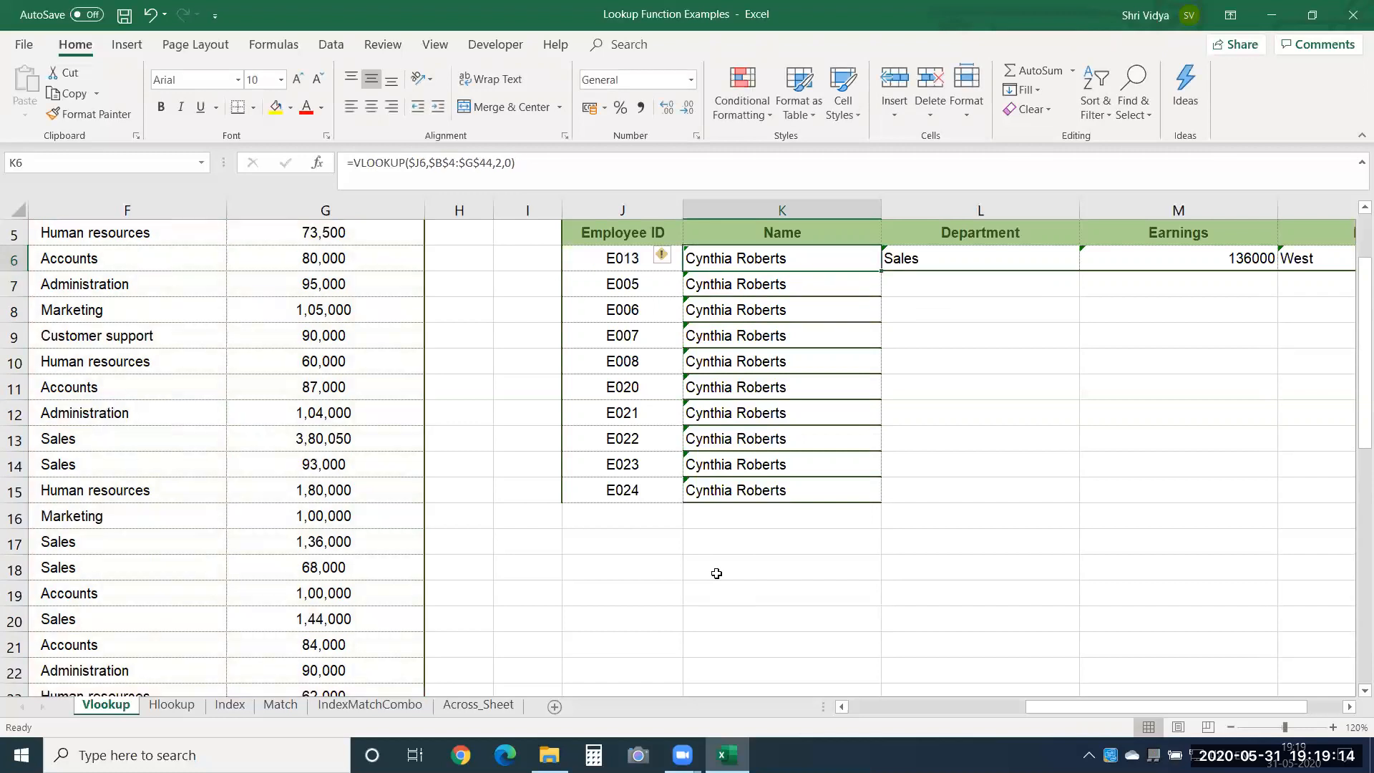
key(ctrl+shift+Down)
key(ctrl+d)
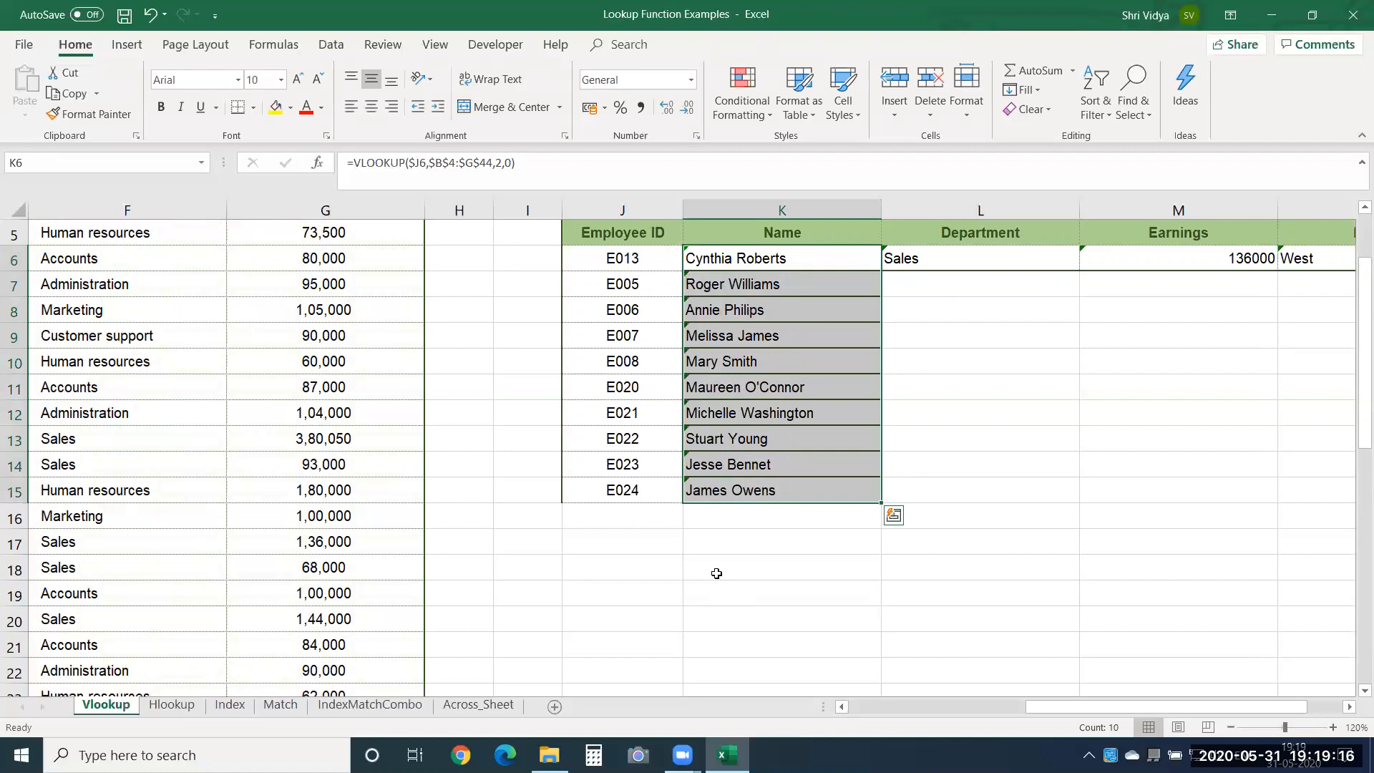
Try filling the Name formula in K6 across L6:N6 and undo the fill.
key(Right)
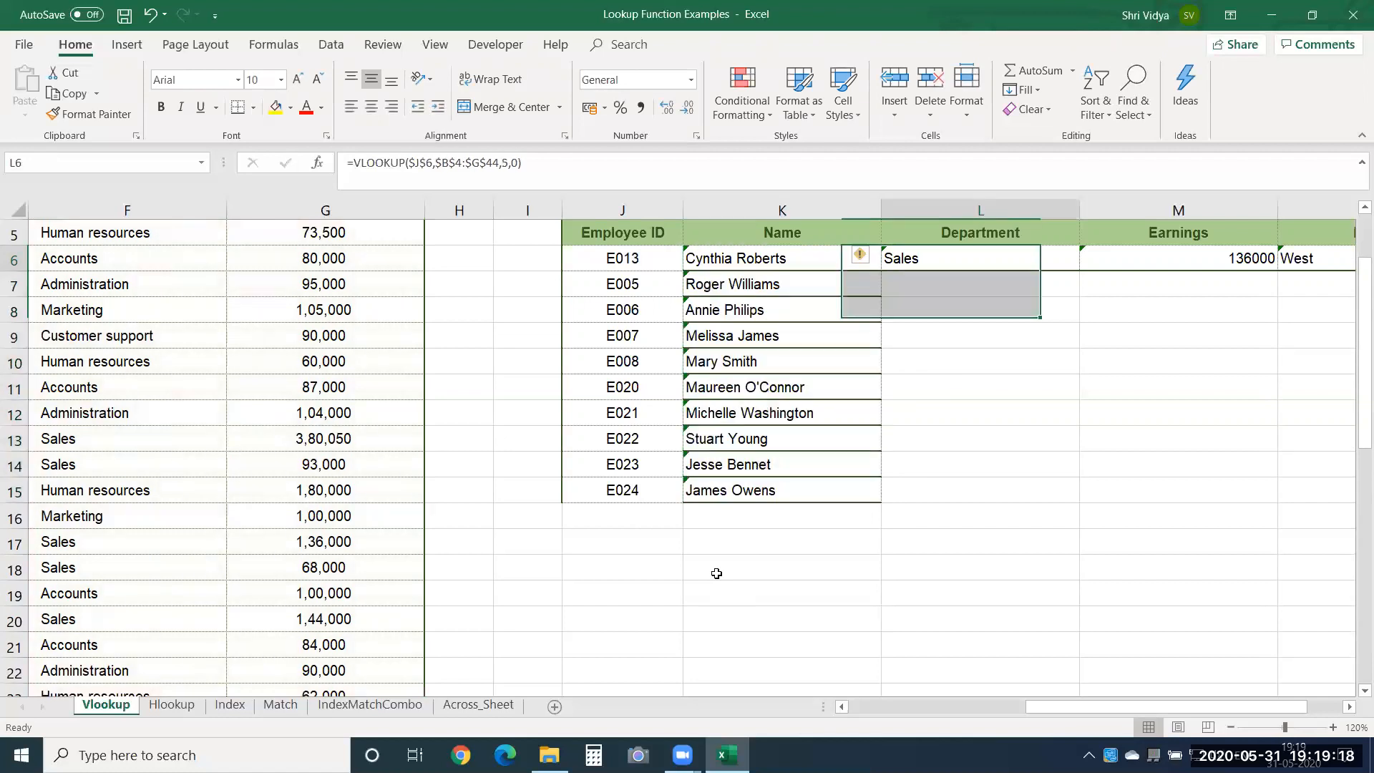
key(shift+Right)
key(shift+Right)
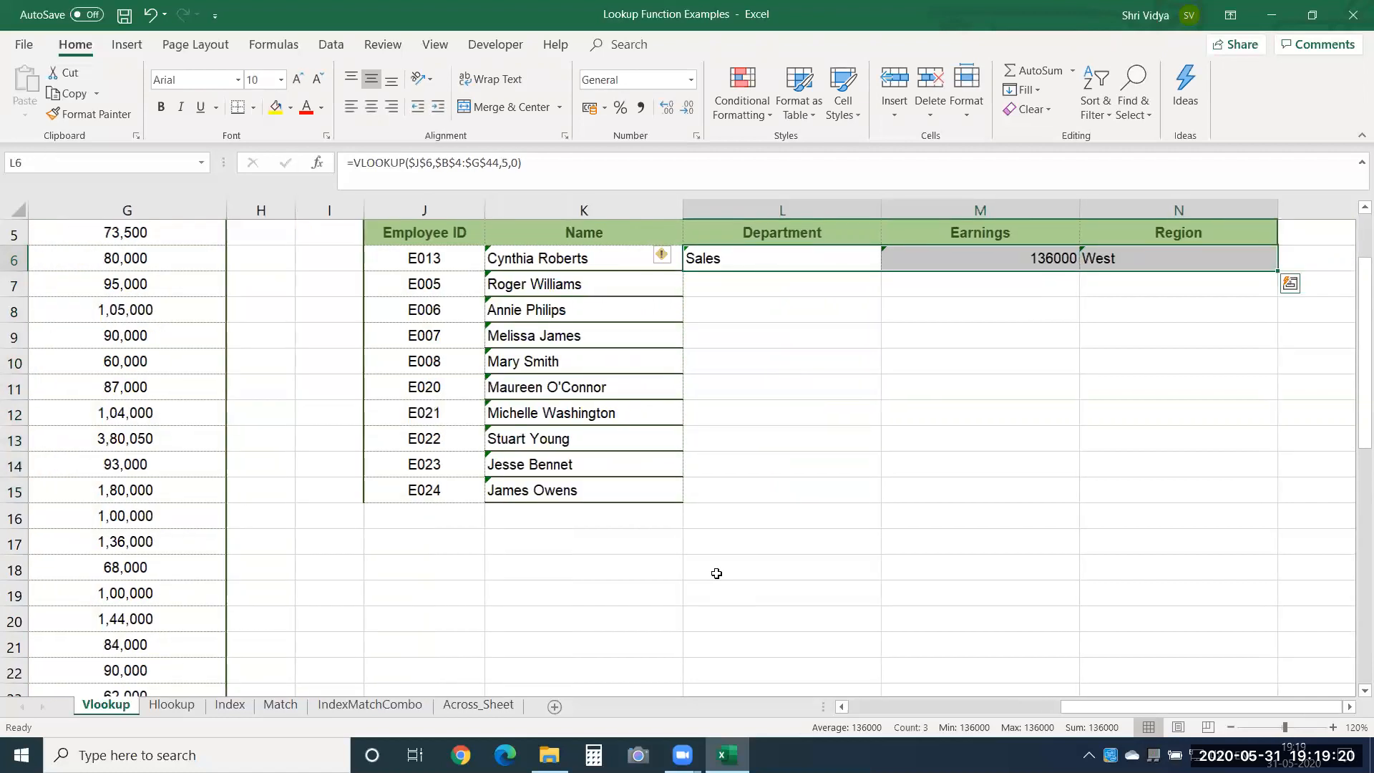
key(Left)
key(shift+Right)
key(shift+Right)
key(shift+Right)
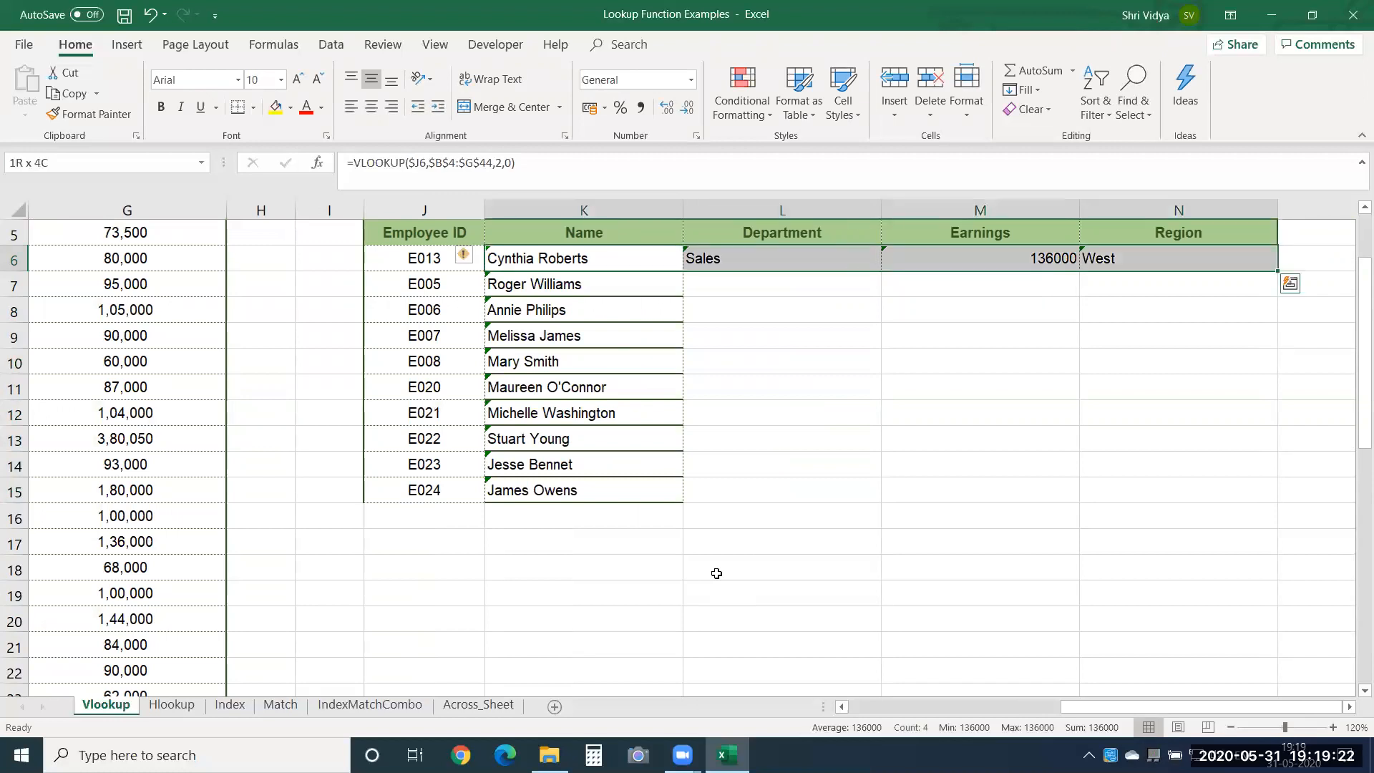
key(ctrl+r)
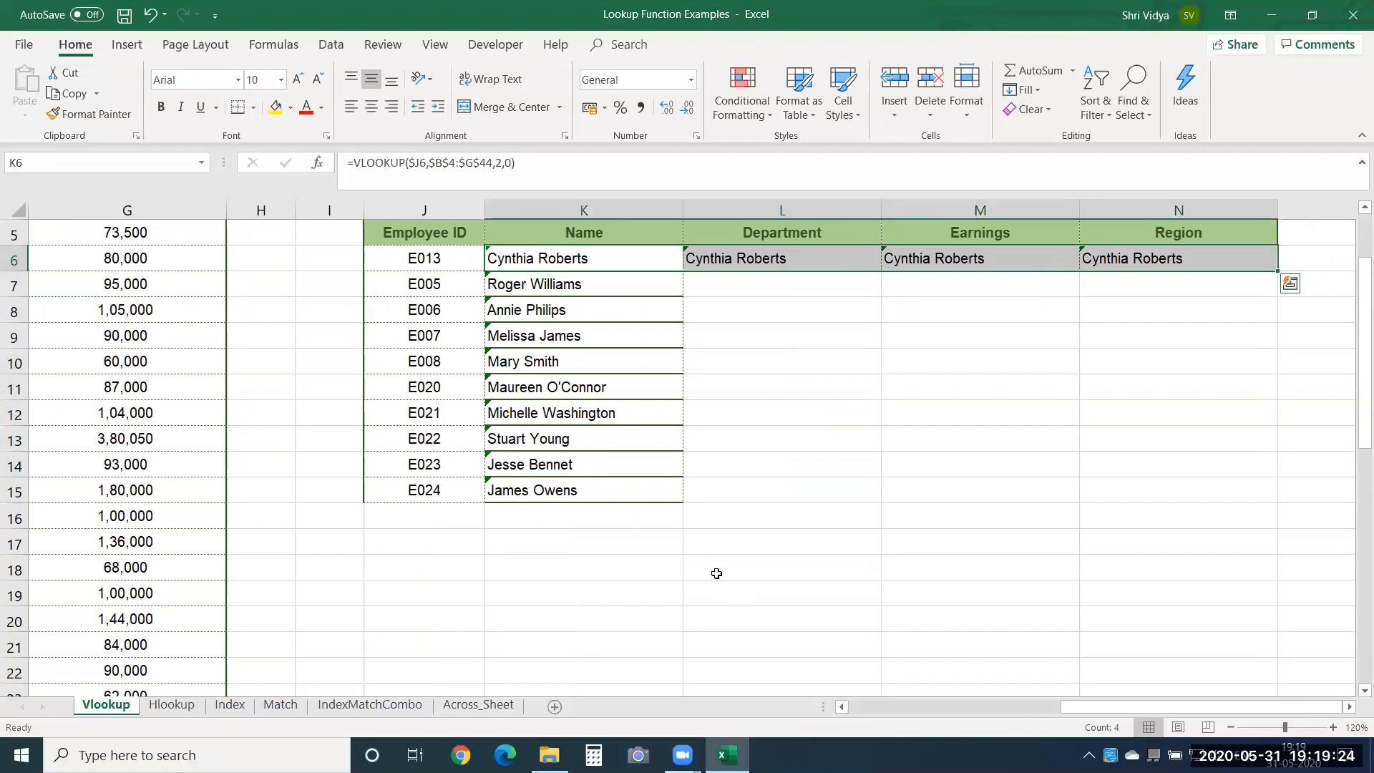
key(ctrl+z)
Change the lookup value in the L6 Department formula to the mixed reference $J6.
key(shift+Left)
key(shift+Left)
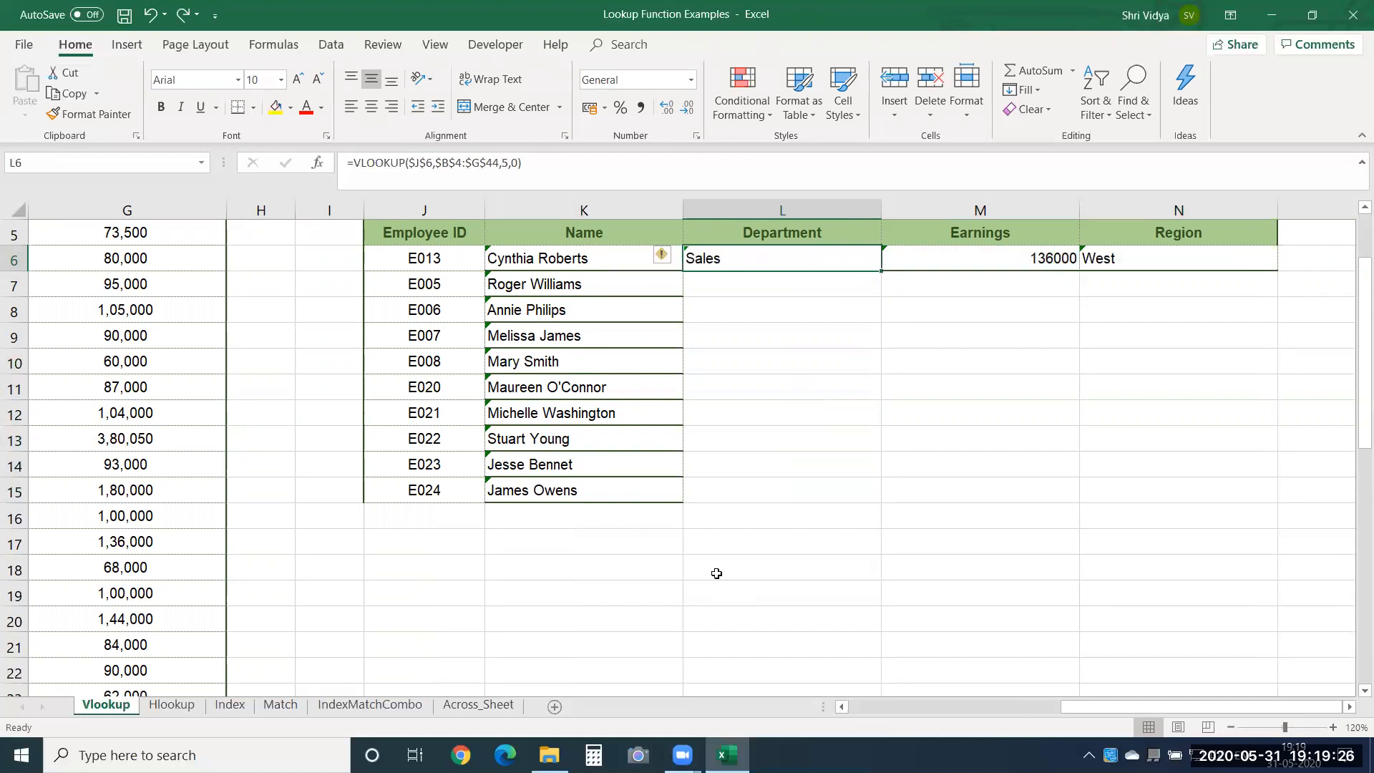
double_click(722, 258)
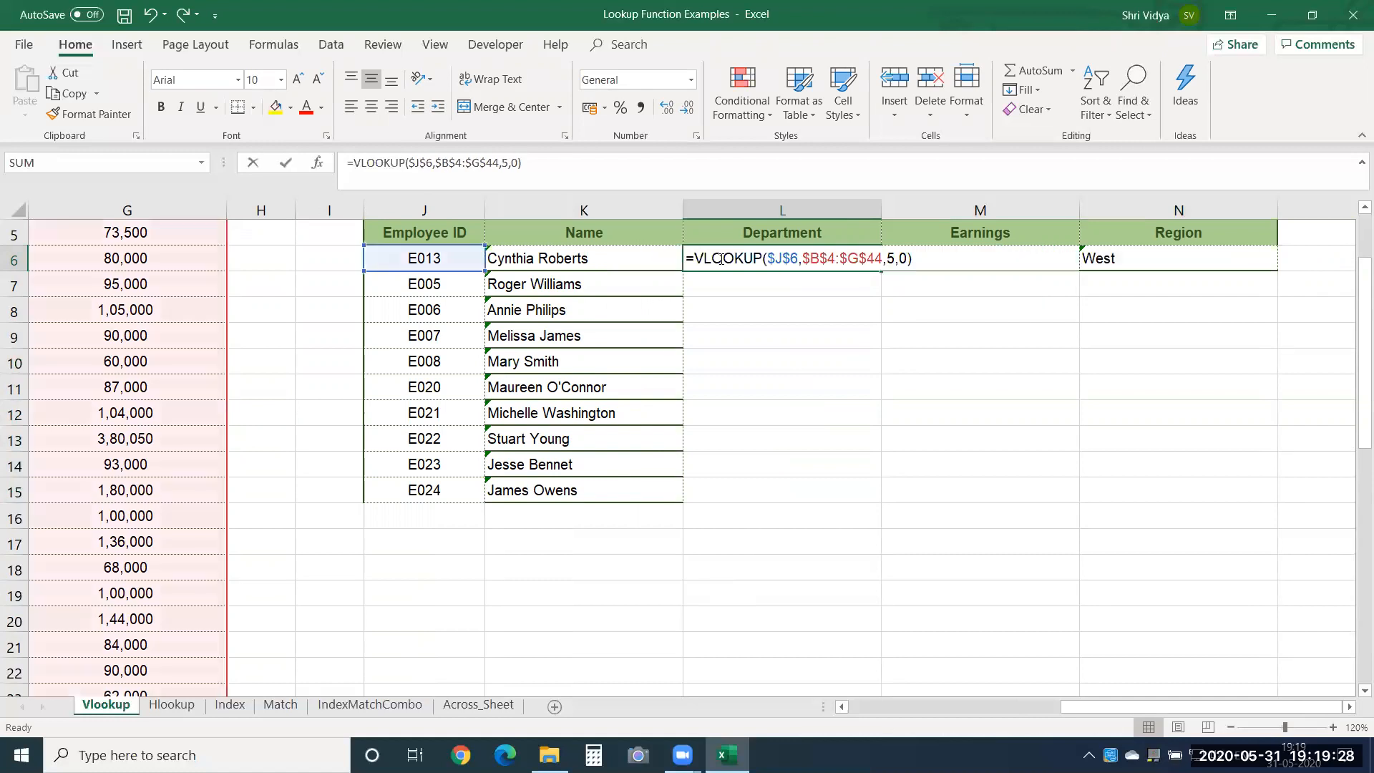
click(780, 259)
double_click(780, 259)
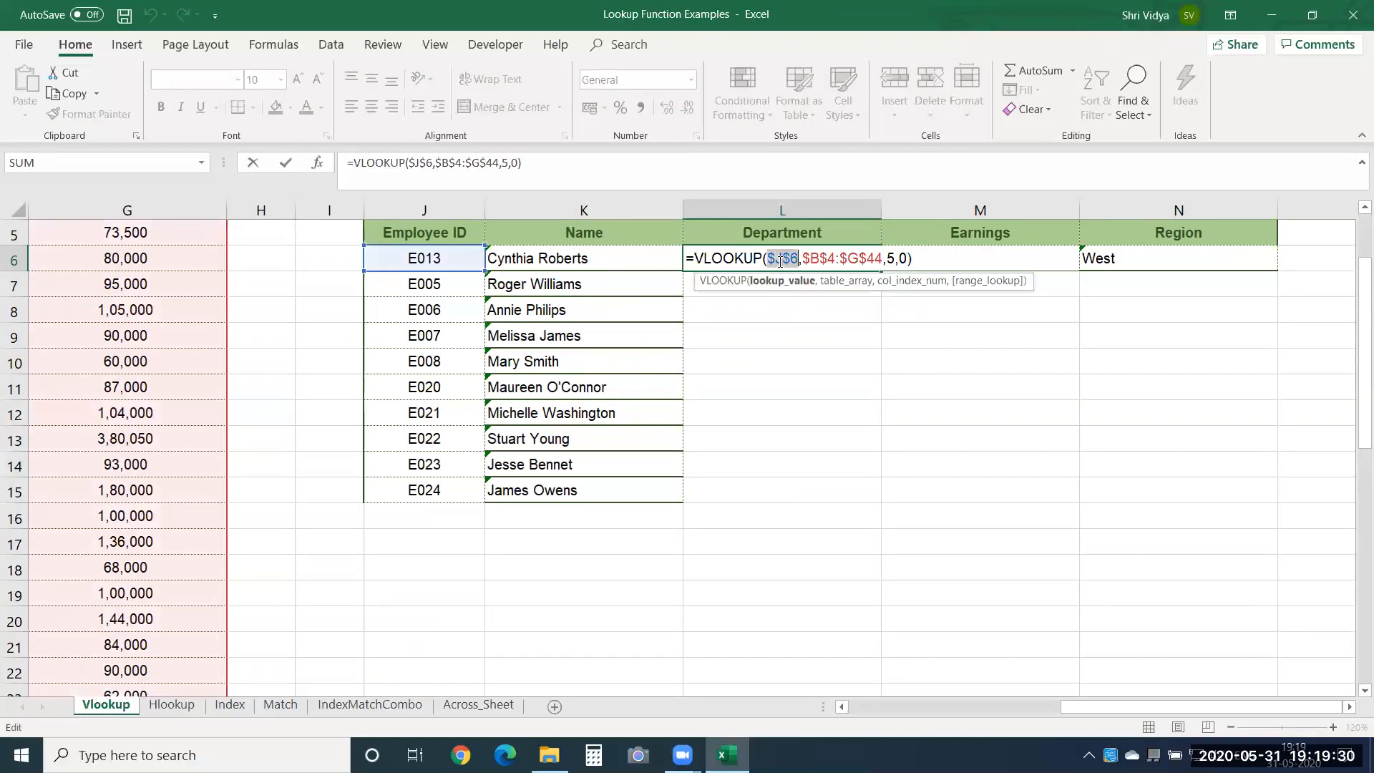
key(F4)
key(F4)
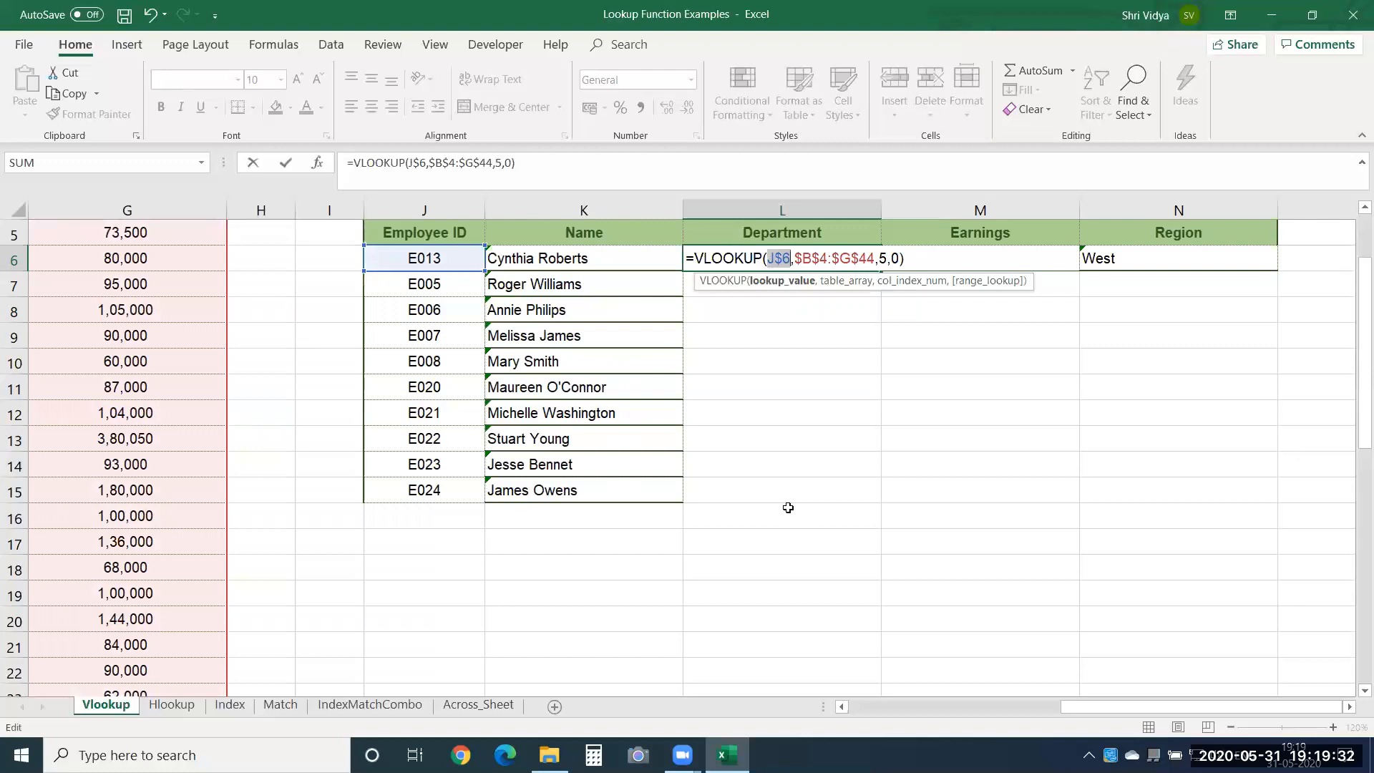
key(Return)
key(Up)
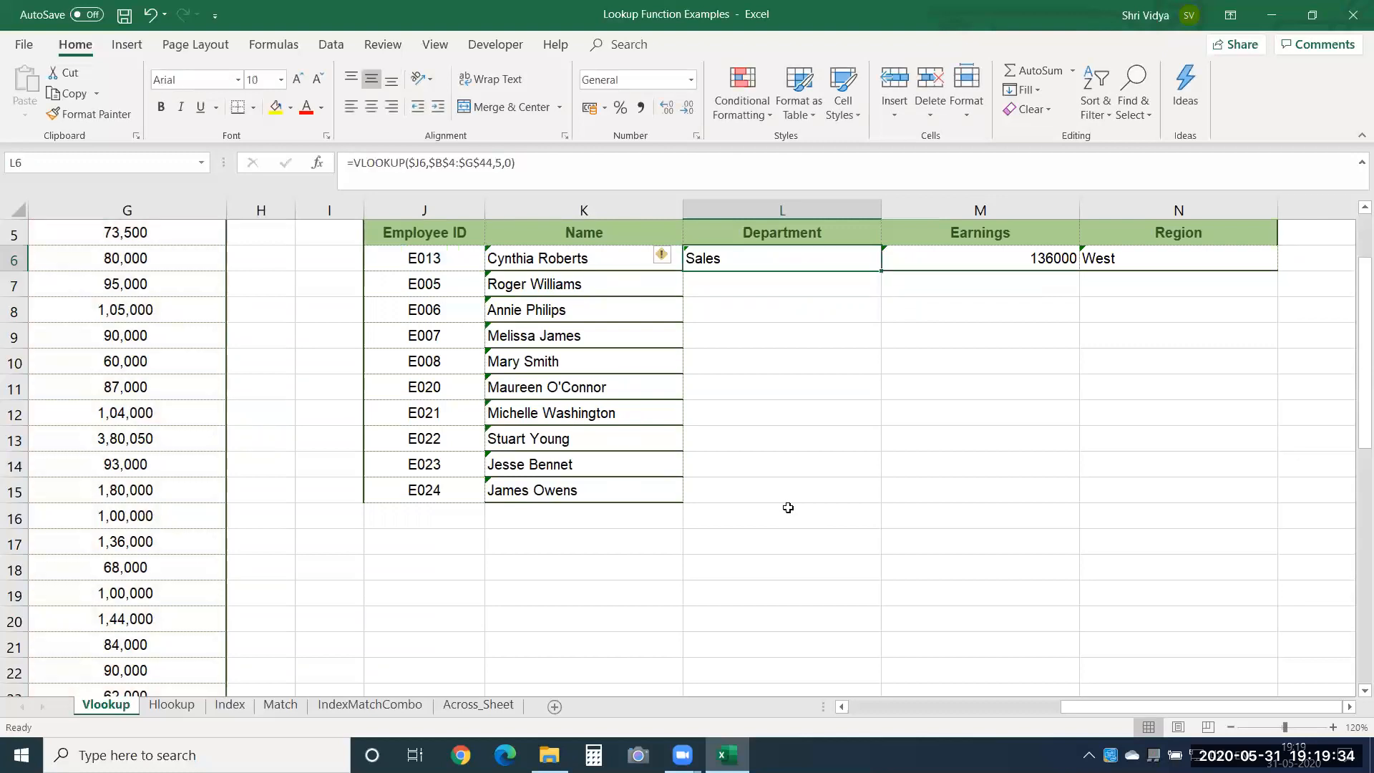
Change the lookup value in the M6 Earnings formula to the mixed reference $J6.
key(Right)
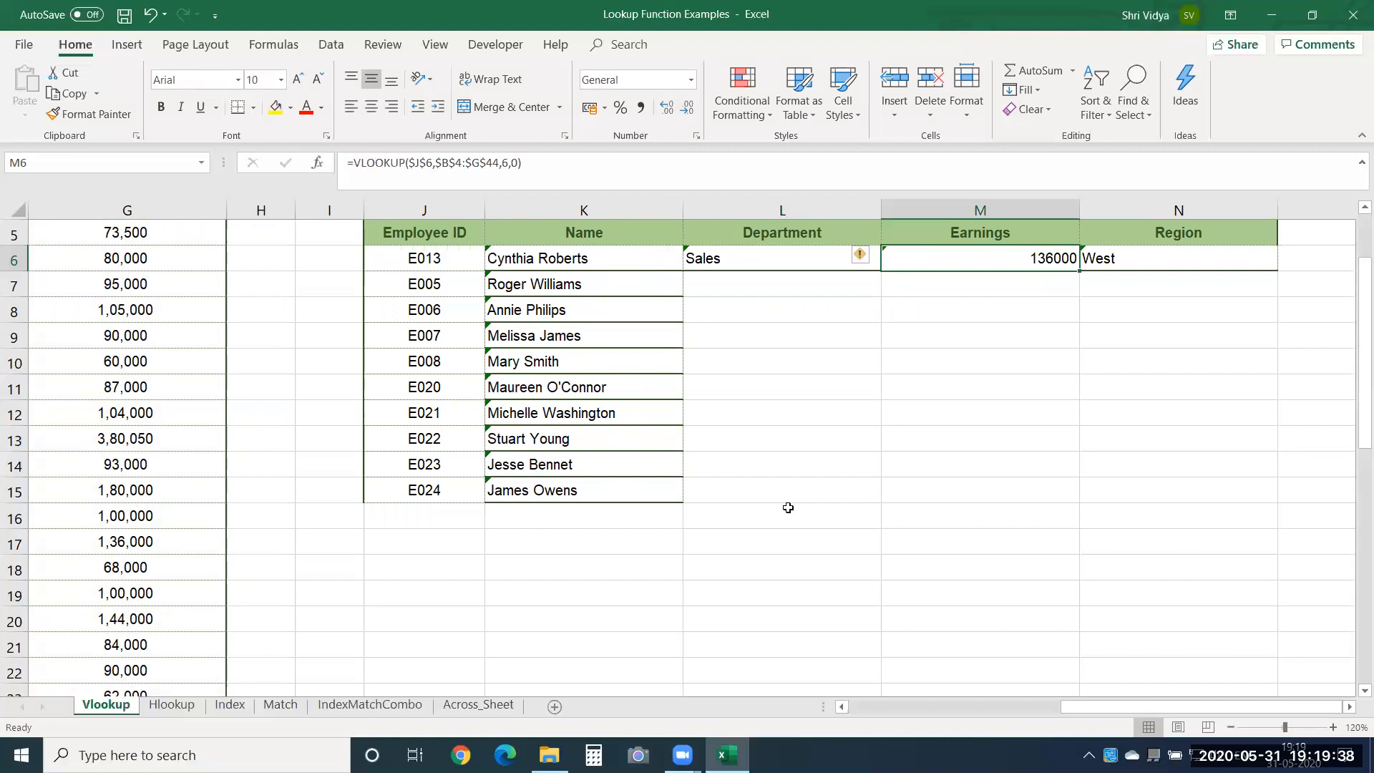
key(F2)
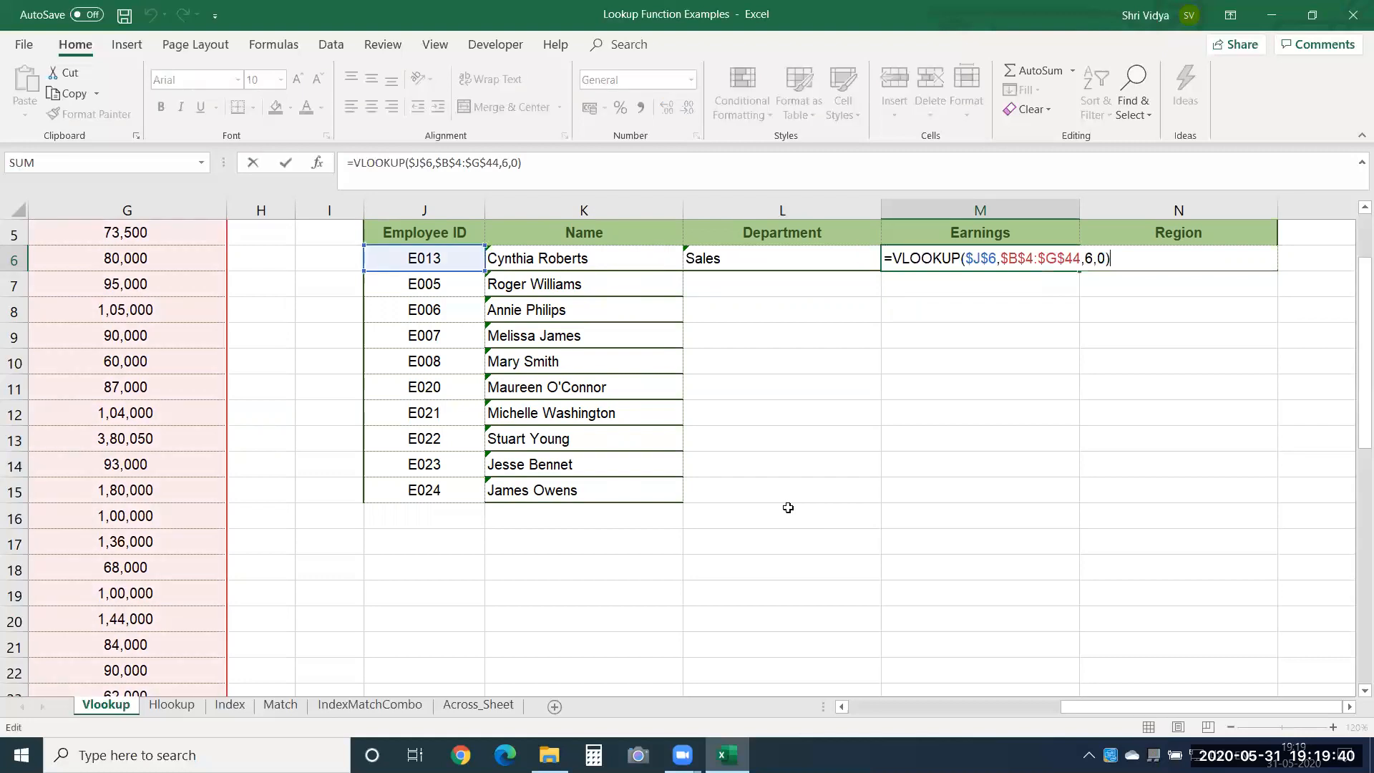
double_click(981, 259)
key(F4)
key(F4)
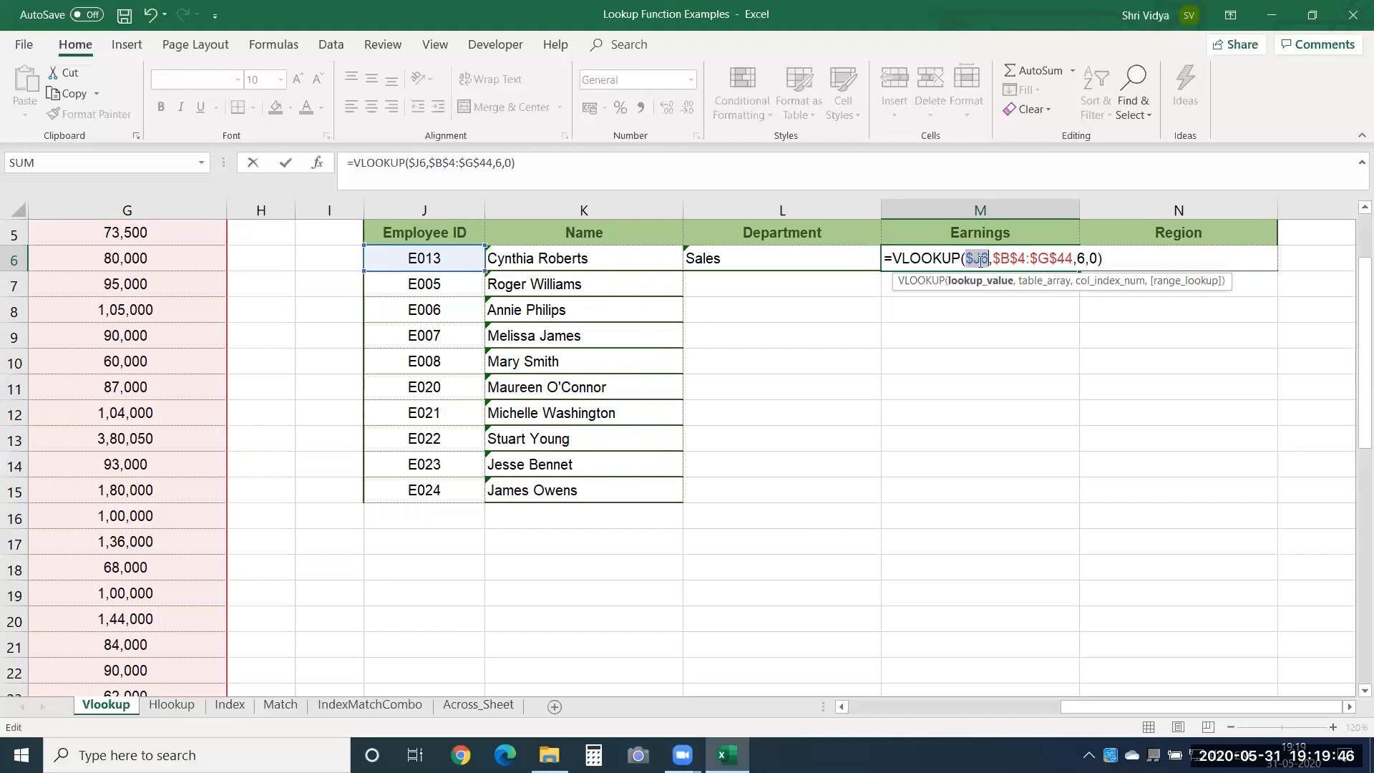
key(Return)
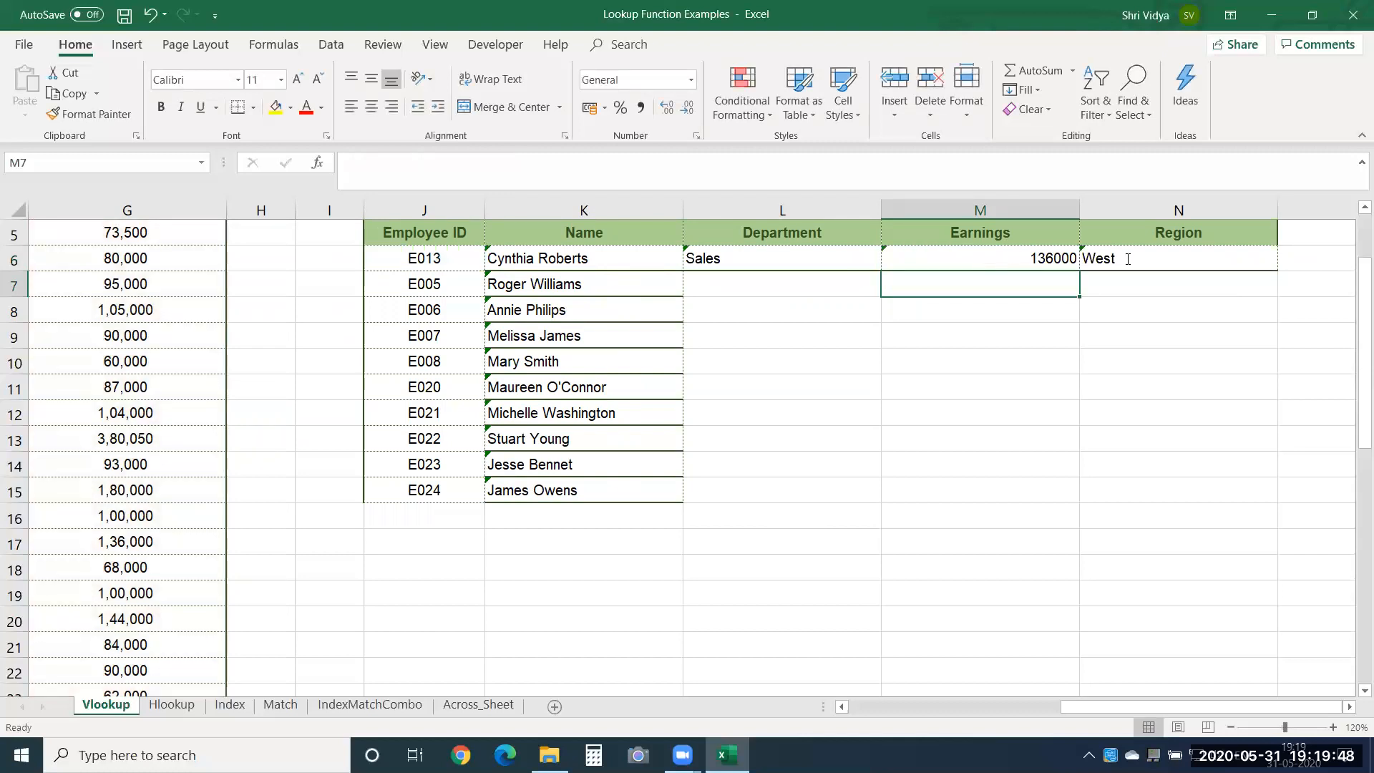
Change the lookup value in the N6 Region formula to the mixed reference $J6.
double_click(1128, 260)
double_click(1188, 257)
key(F4)
key(F4)
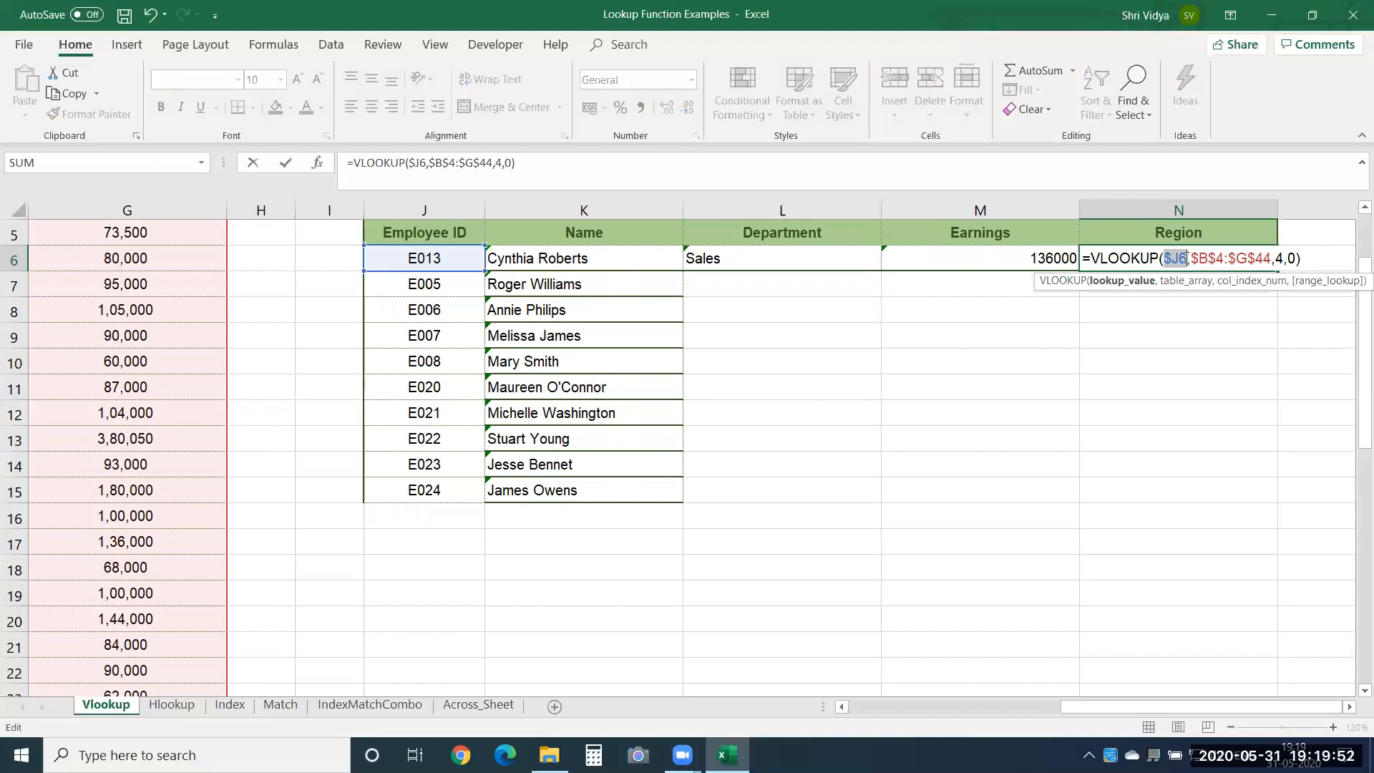
key(Return)
Fill the Department, Earnings and Region formulas in L6:N6 down through row 15.
click(1184, 257)
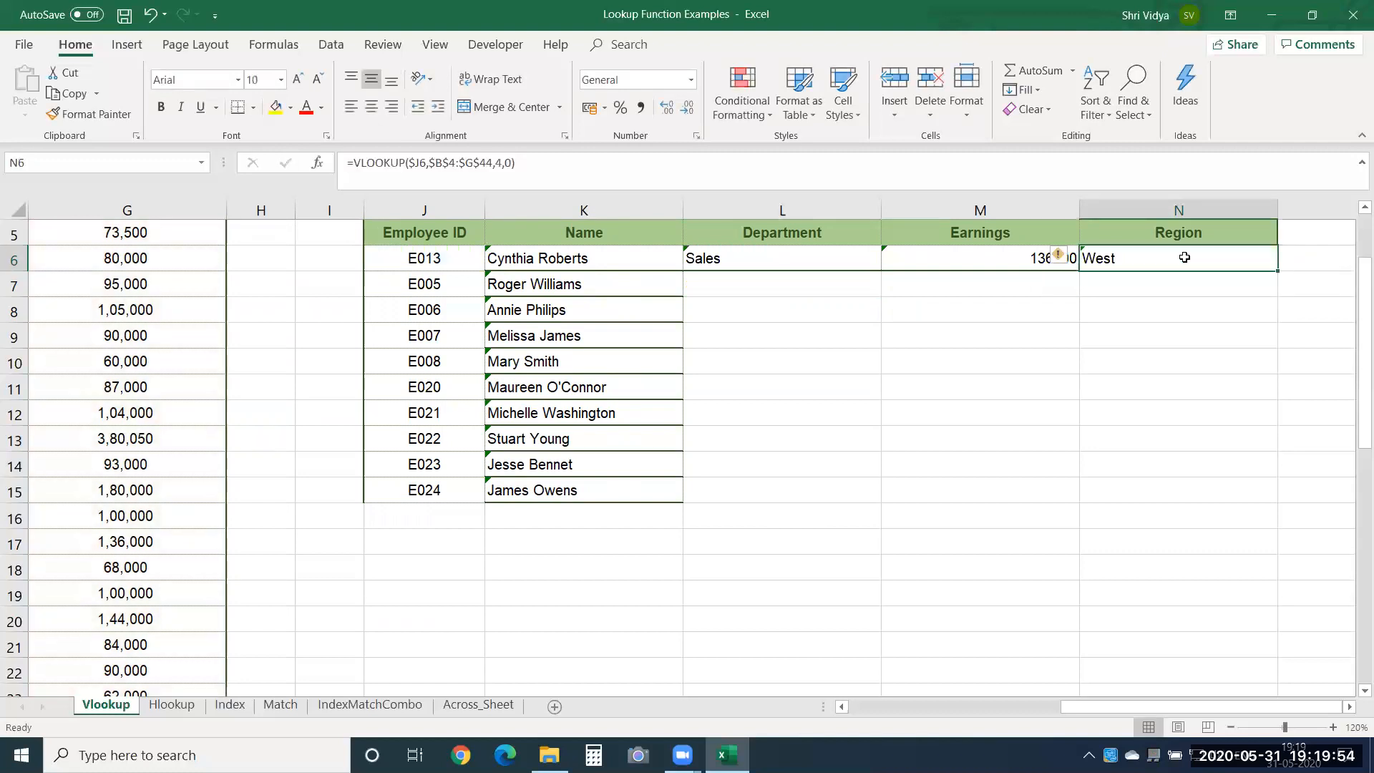
key(Left)
key(Left)
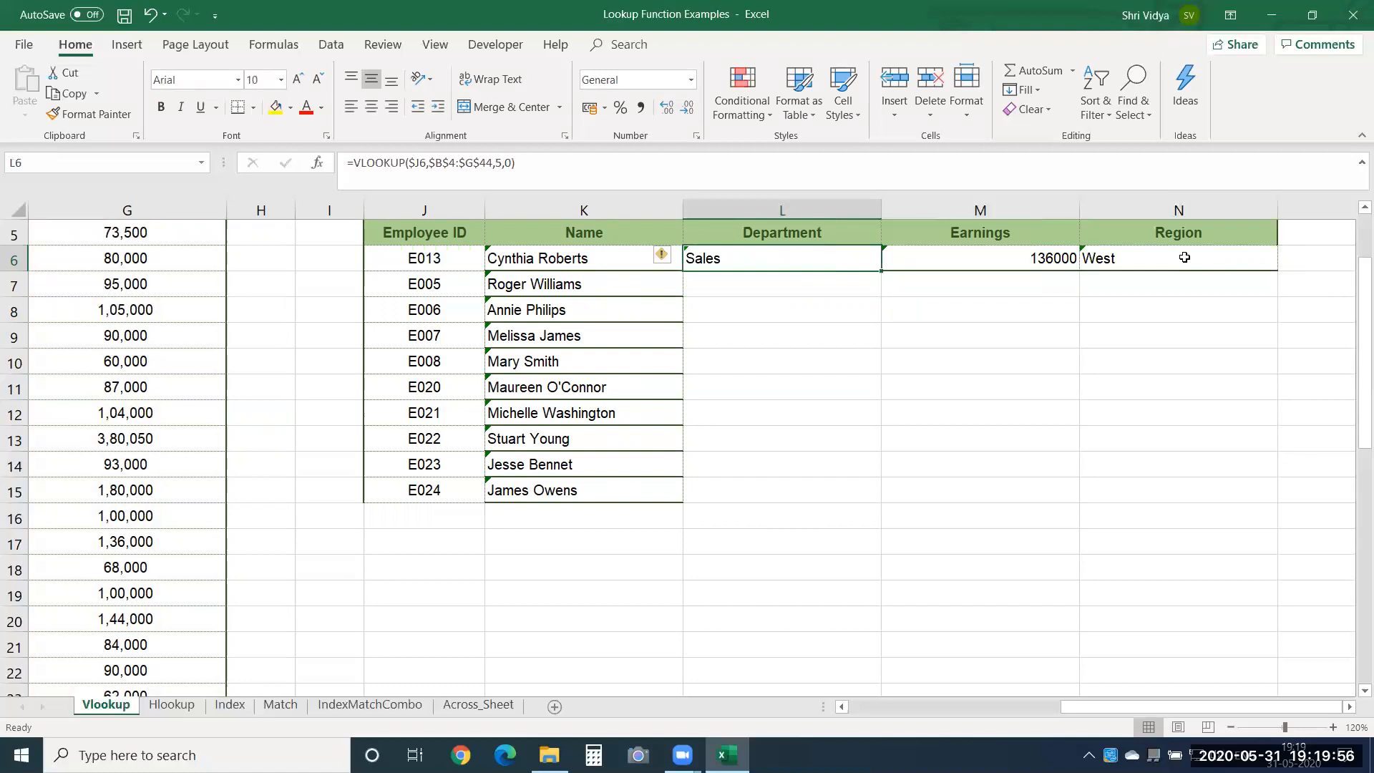
key(shift+Down)
key(shift+Right)
key(shift+Right)
key(shift+Down)
key(shift+Down)
key(shift+Down)
key(shift+Down)
key(shift+Down)
key(shift+Down)
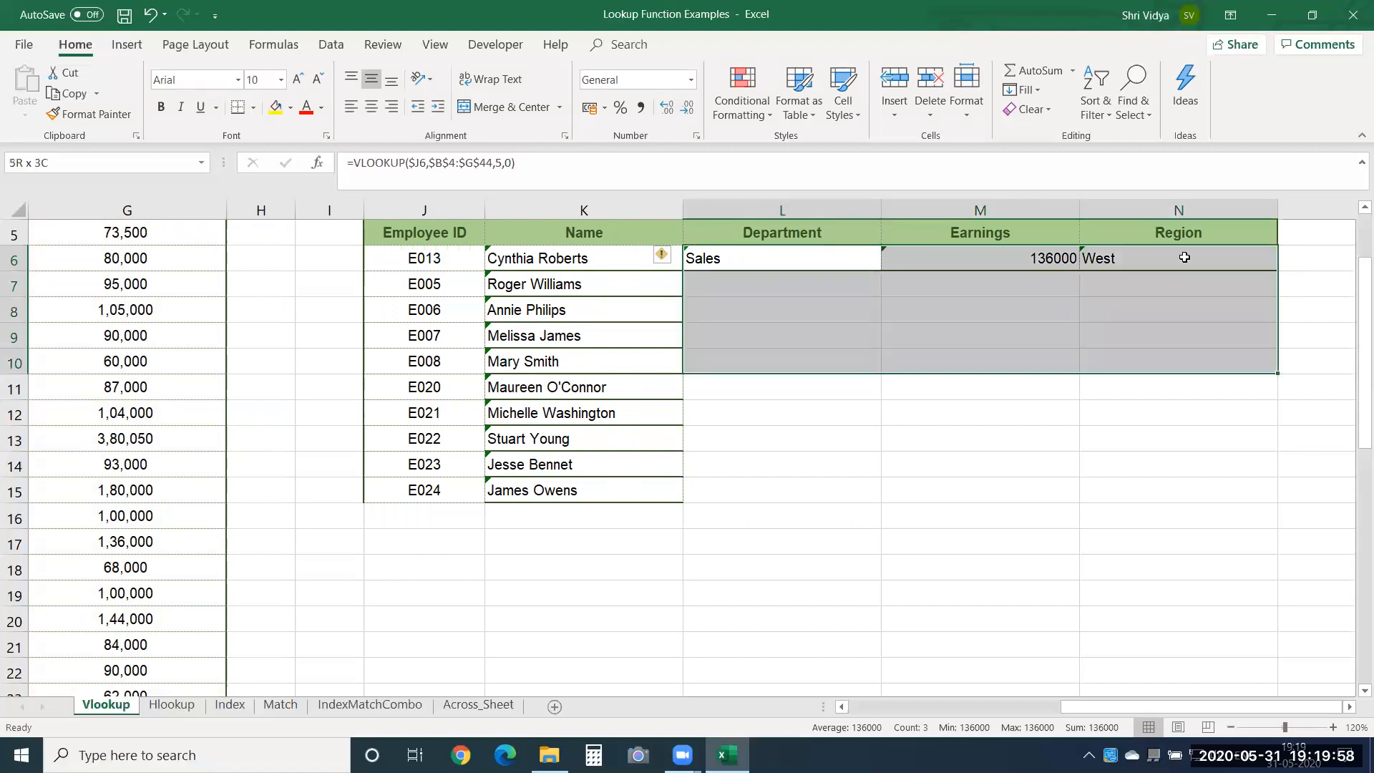
key(shift+Down)
key(shift+Down)
key(ctrl+d)
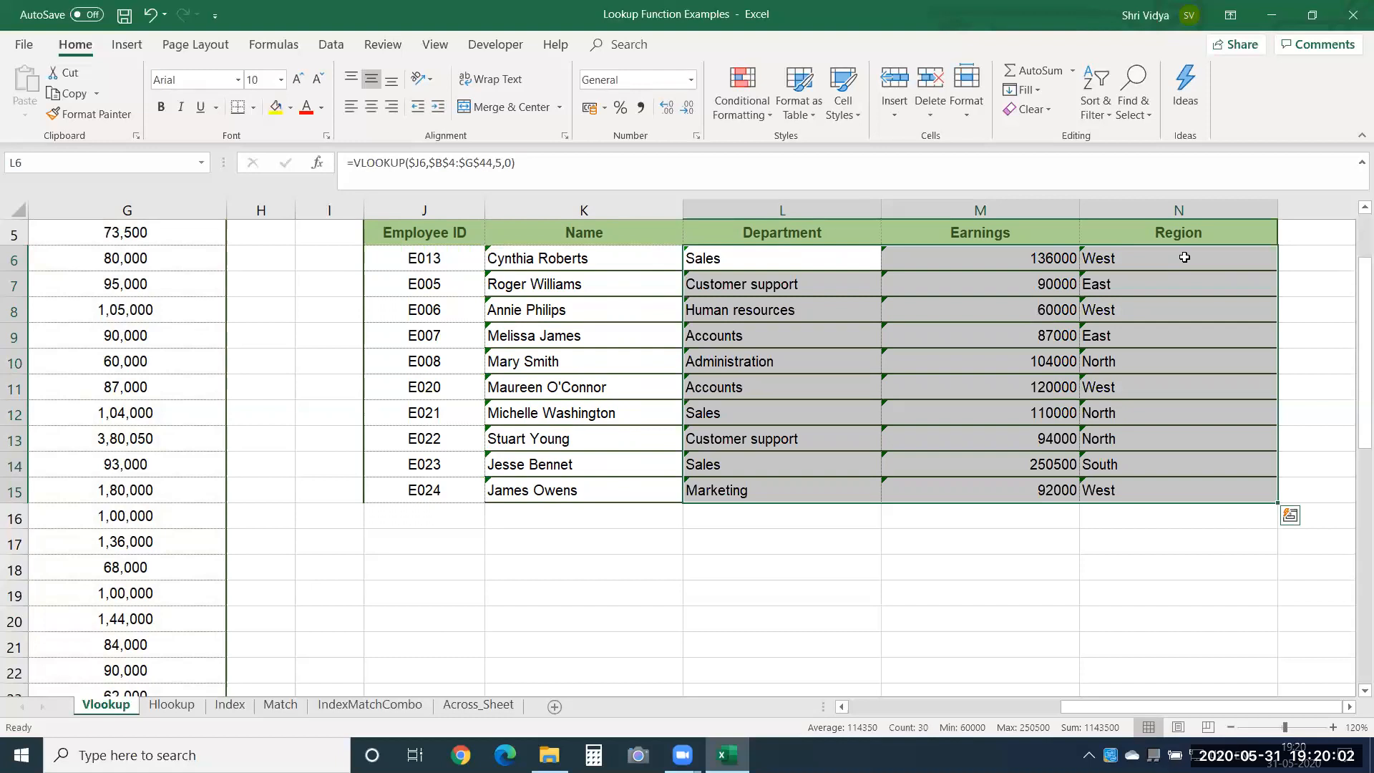
Test J7 with an Employee ID missing from the source table, and undo the entry.
key(Left)
key(Left)
key(Down)
key(Down)
key(Down)
key(Down)
key(Down)
key(Up)
key(Up)
key(Up)
key(Up)
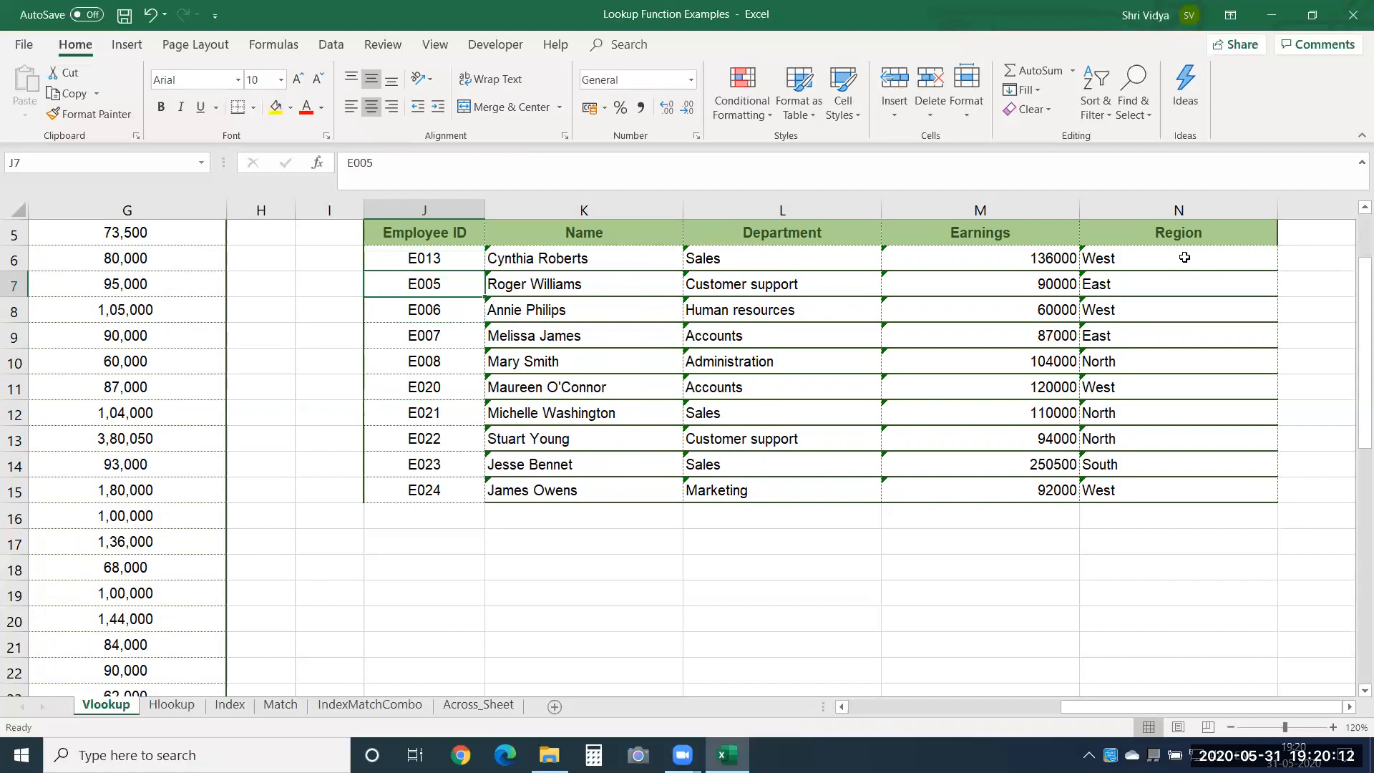
text(E0834)
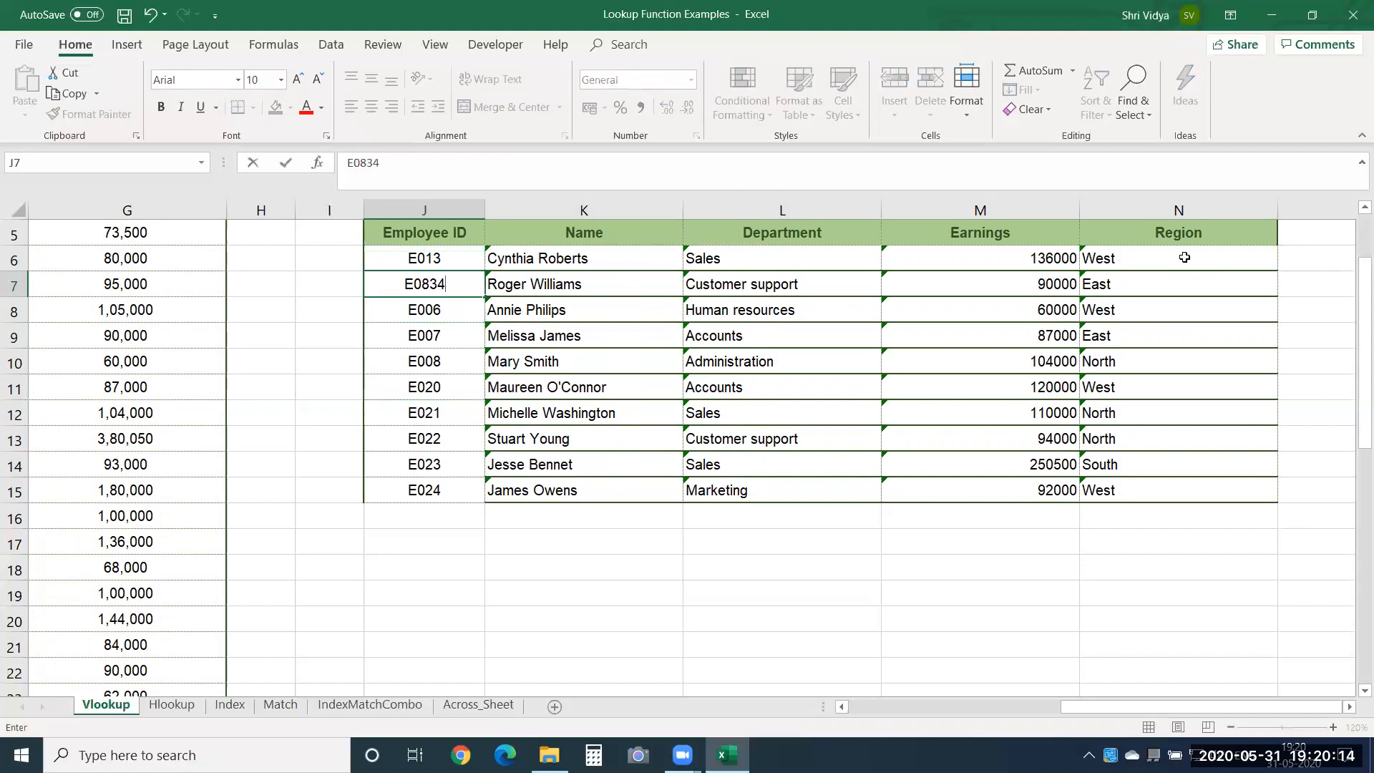
key(Return)
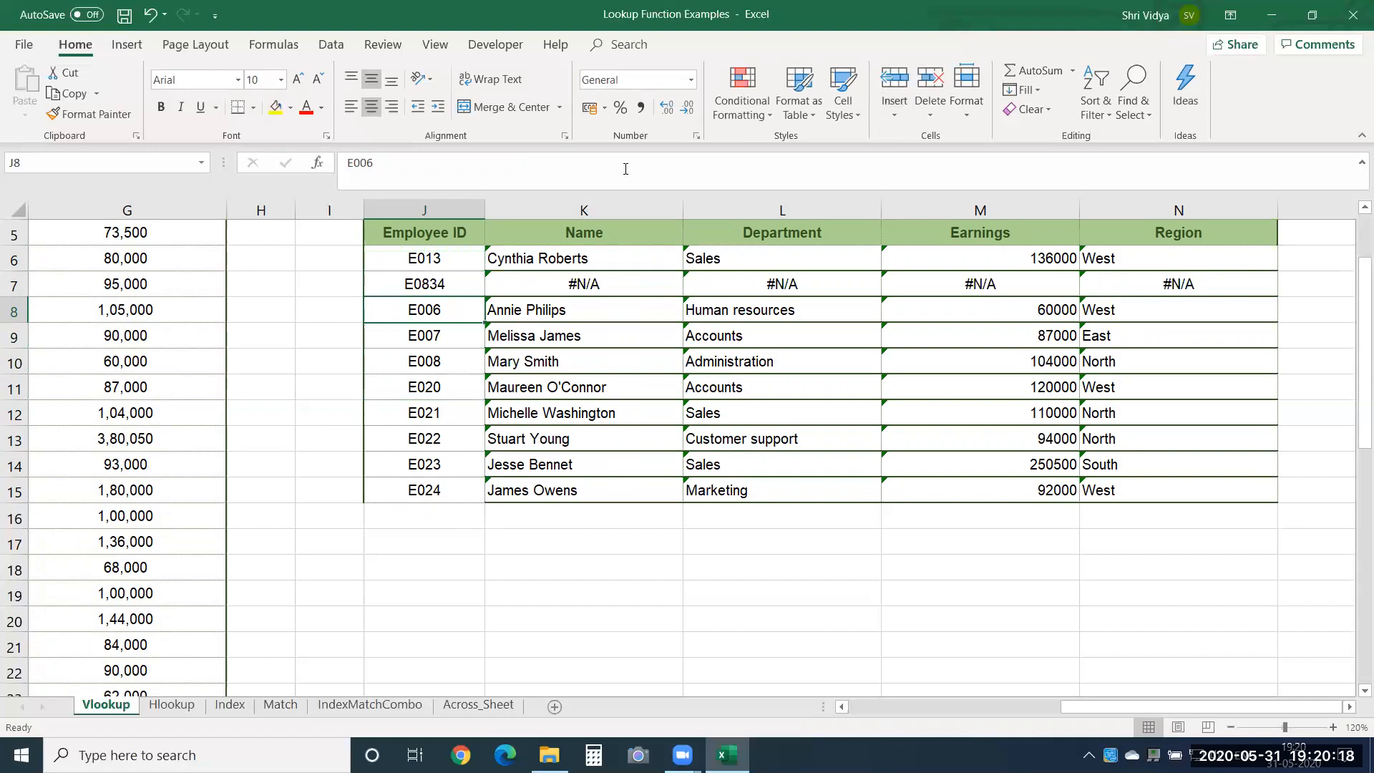
click(411, 277)
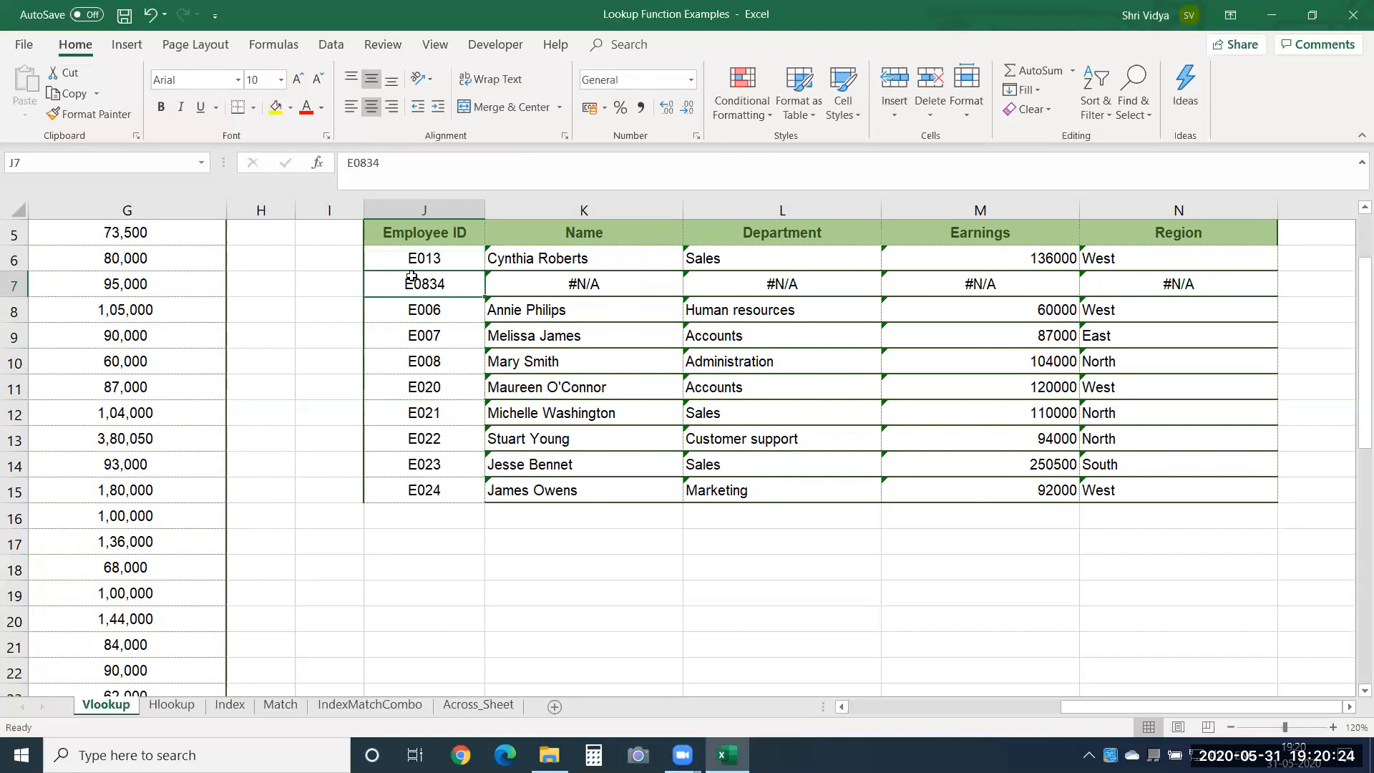
key(ctrl+z)
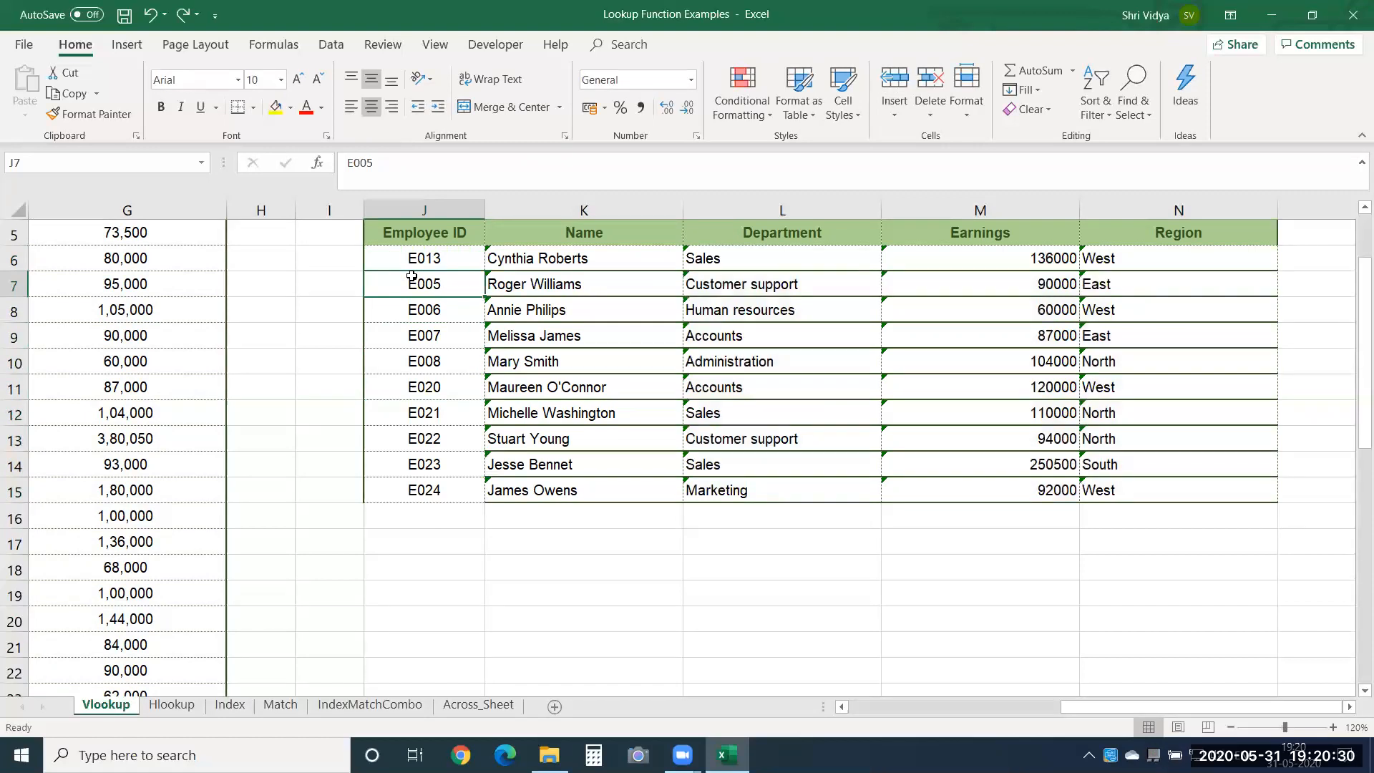
Inspect the arguments of the Name formula in K6 and the copied formulas below it.
click(618, 254)
double_click(617, 255)
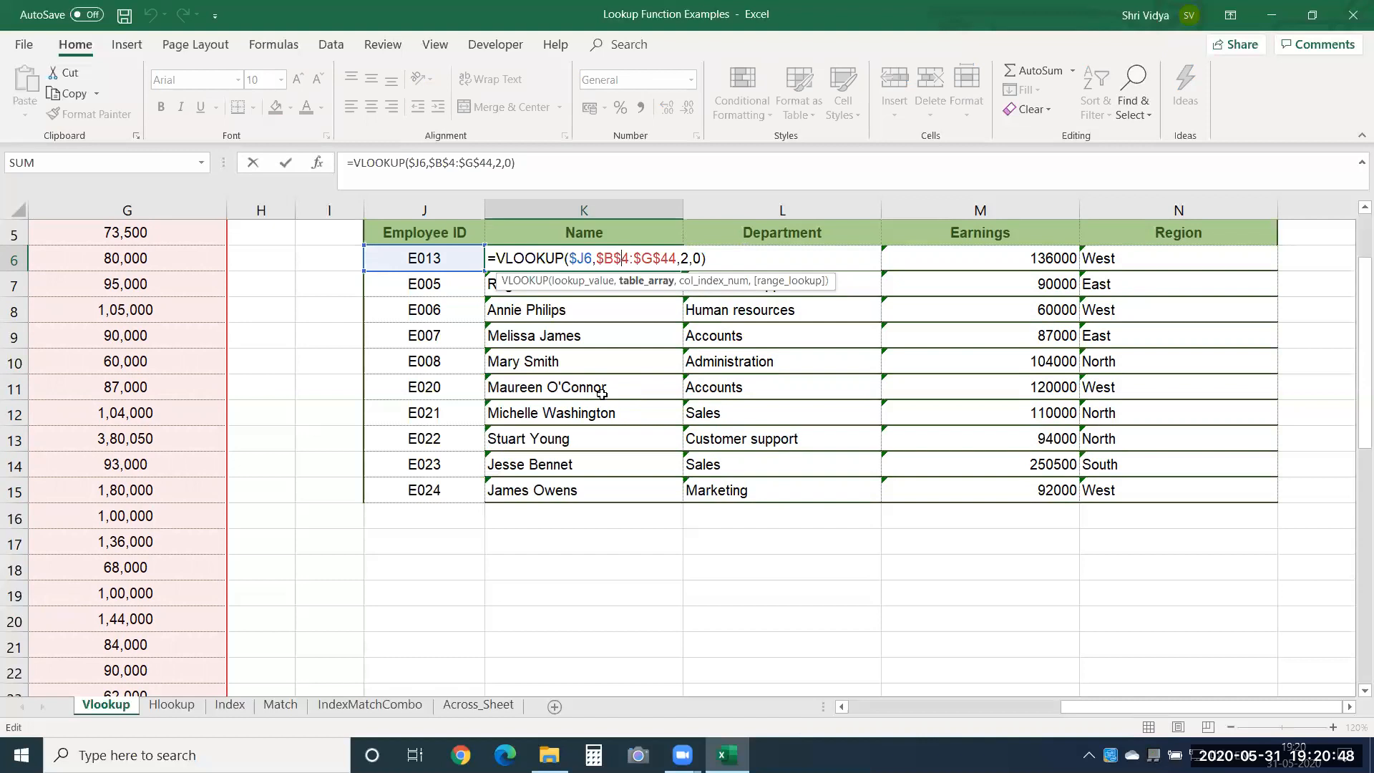
key(Return)
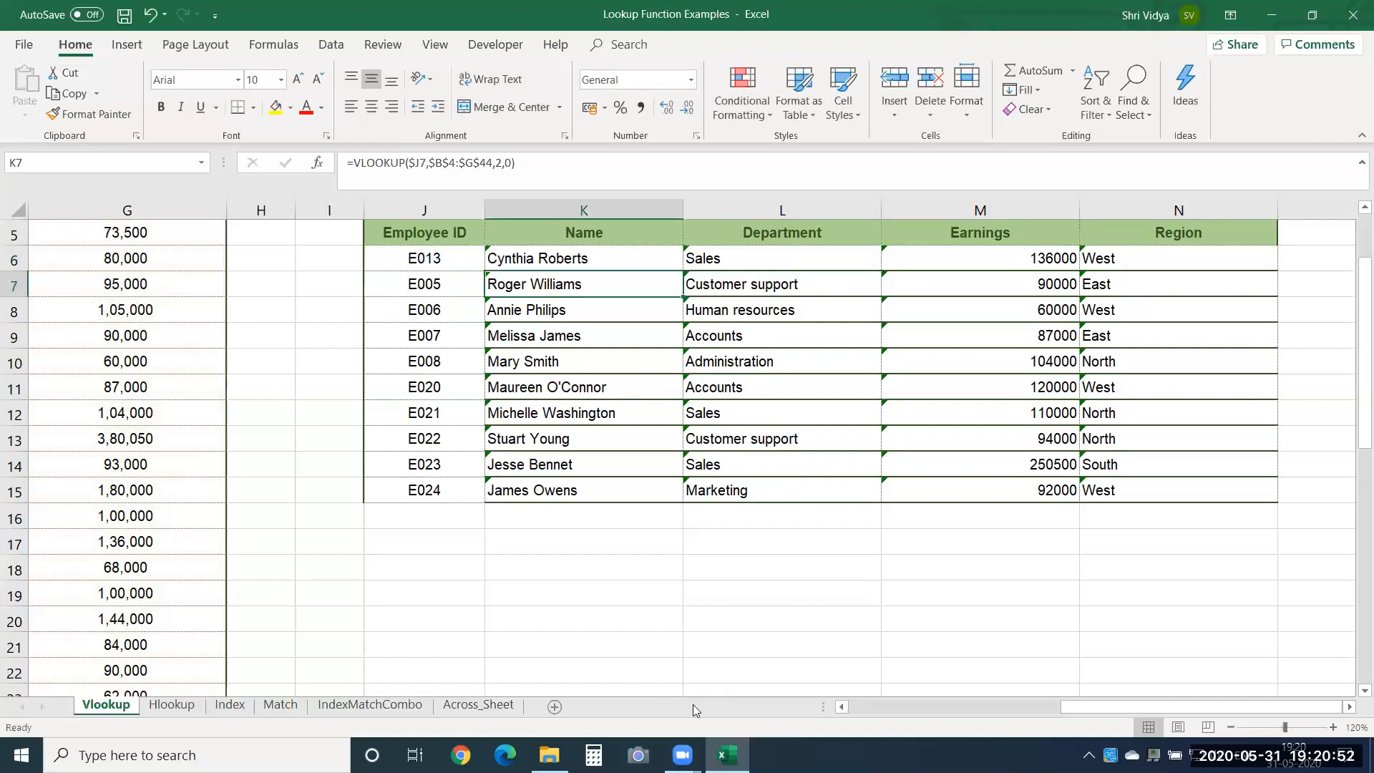
key(Down)
key(Down)
key(Down)
key(Down)
key(Down)
key(Down)
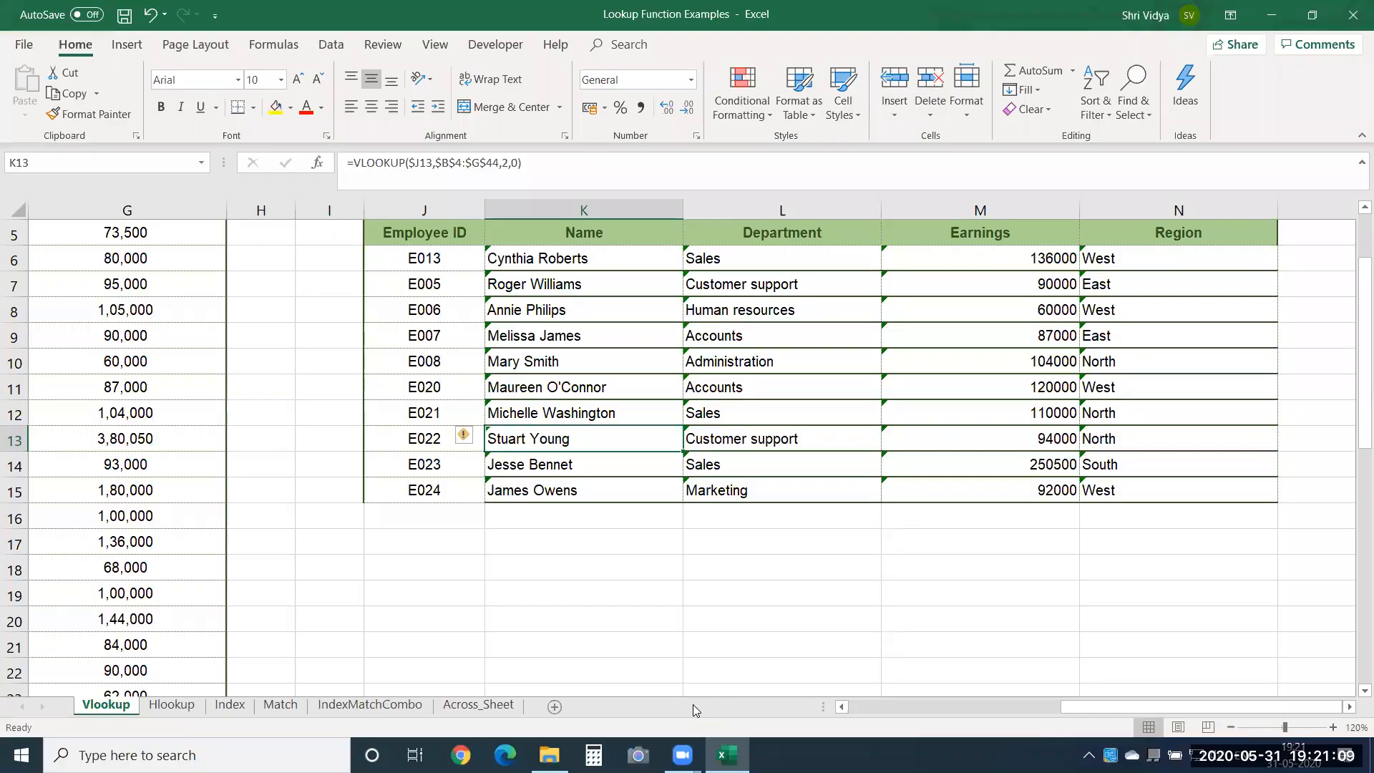
Switch to the Hlookup sheet.
click(170, 705)
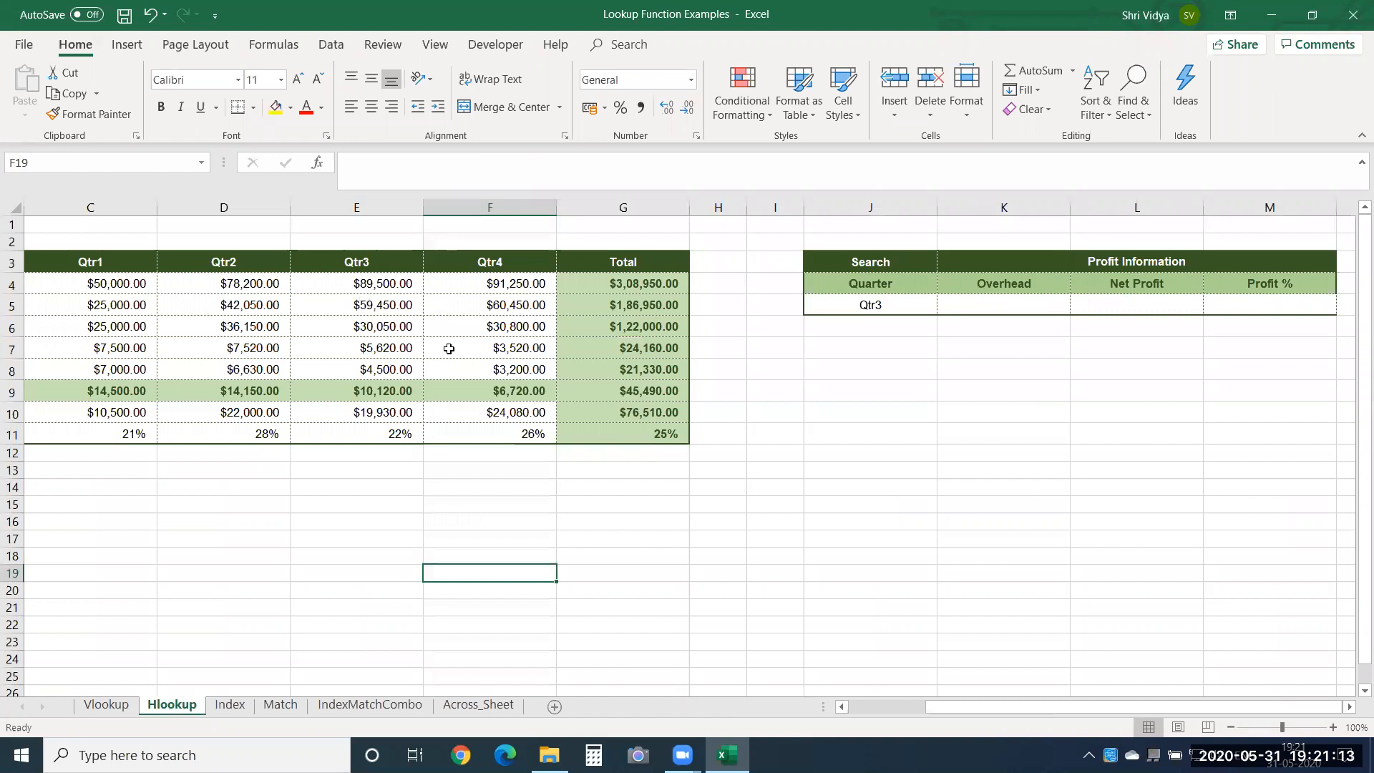
Enlarge the sheet view to 130% and examine the row labels and quarter columns of the source table.
click(1333, 728)
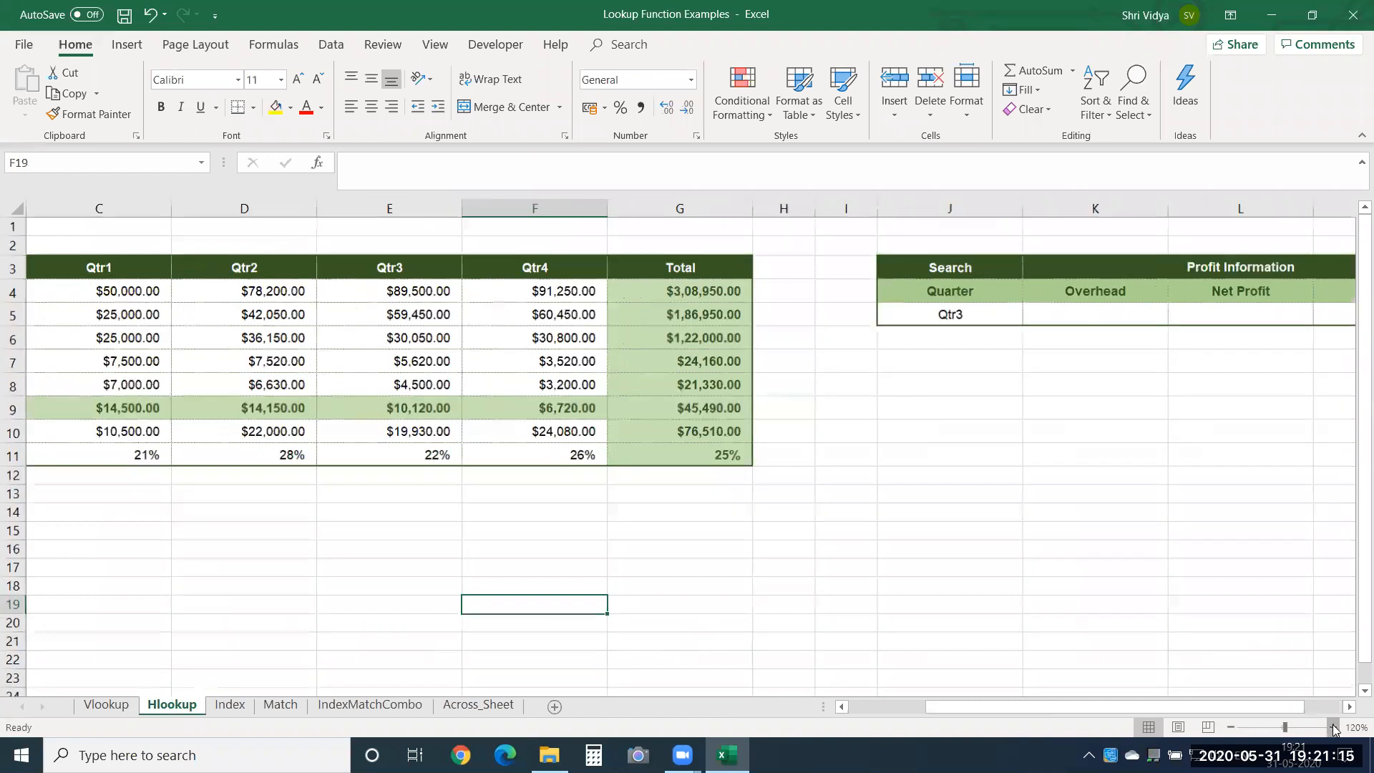
click(1333, 727)
click(1332, 727)
click(586, 405)
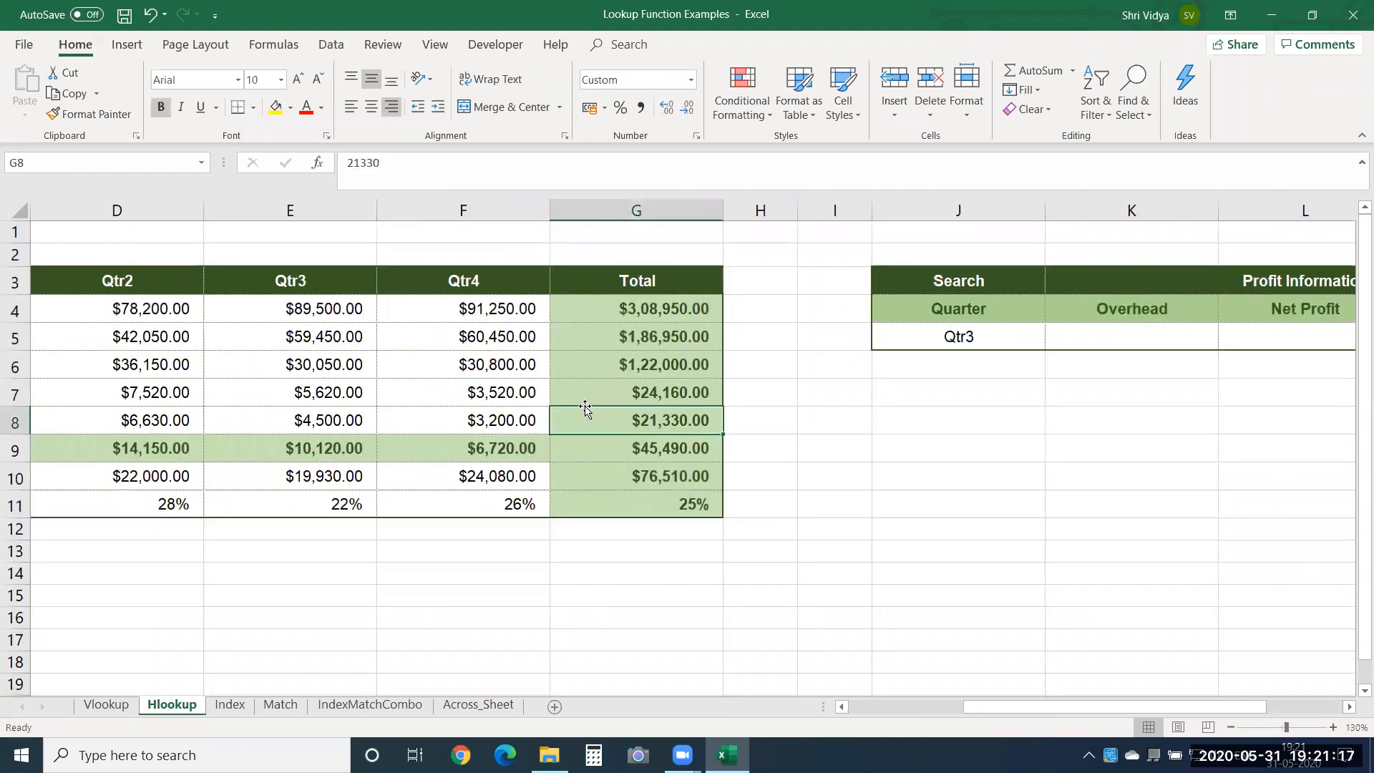
key(Left)
key(ctrl+Left)
key(Left)
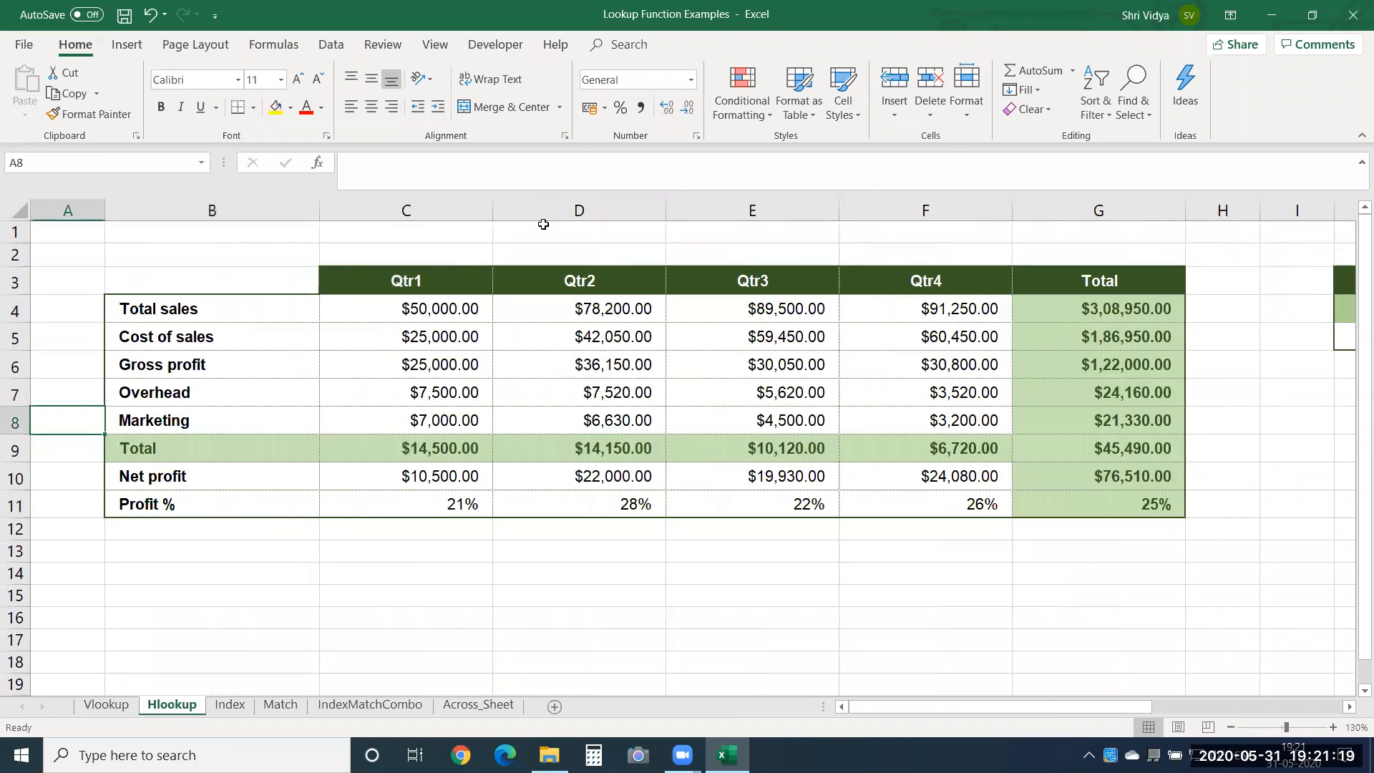
drag(190, 315, 153, 499)
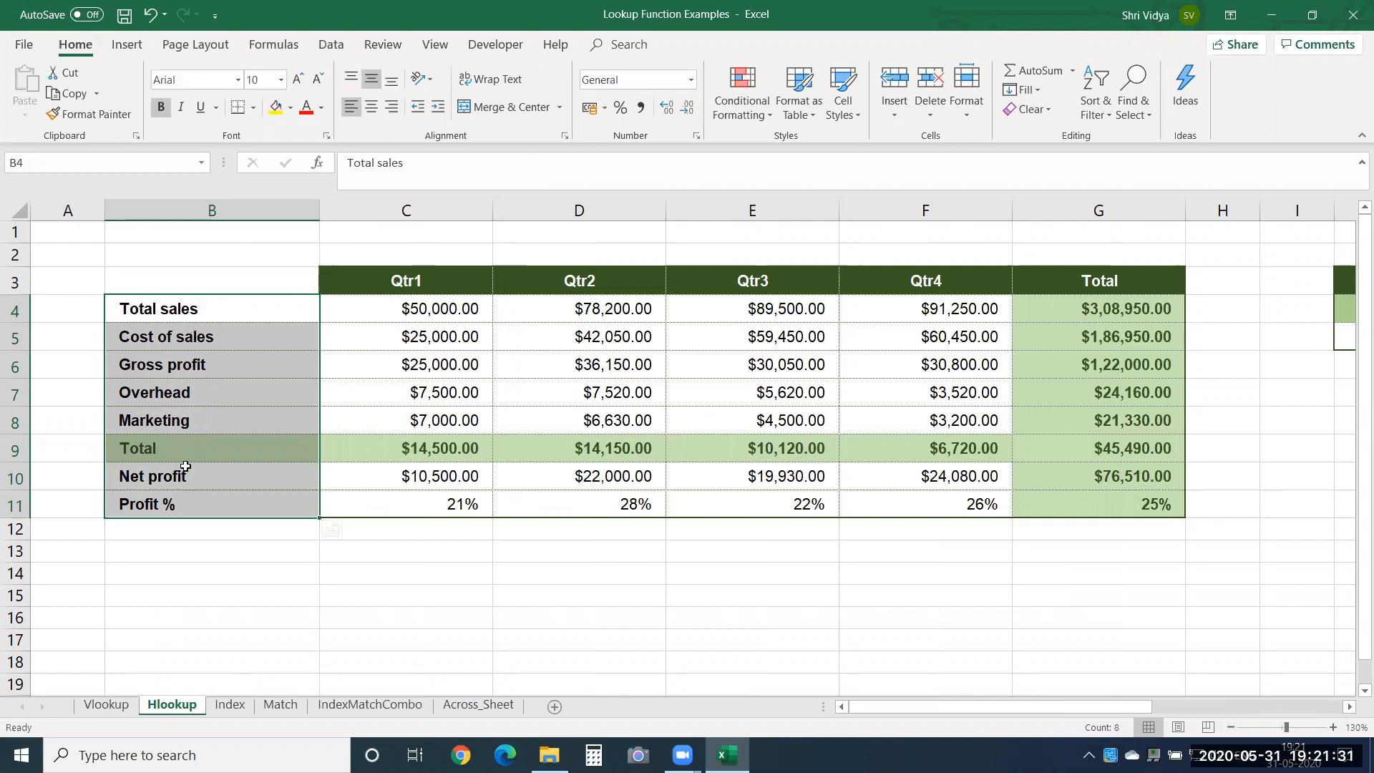
drag(455, 200, 1078, 267)
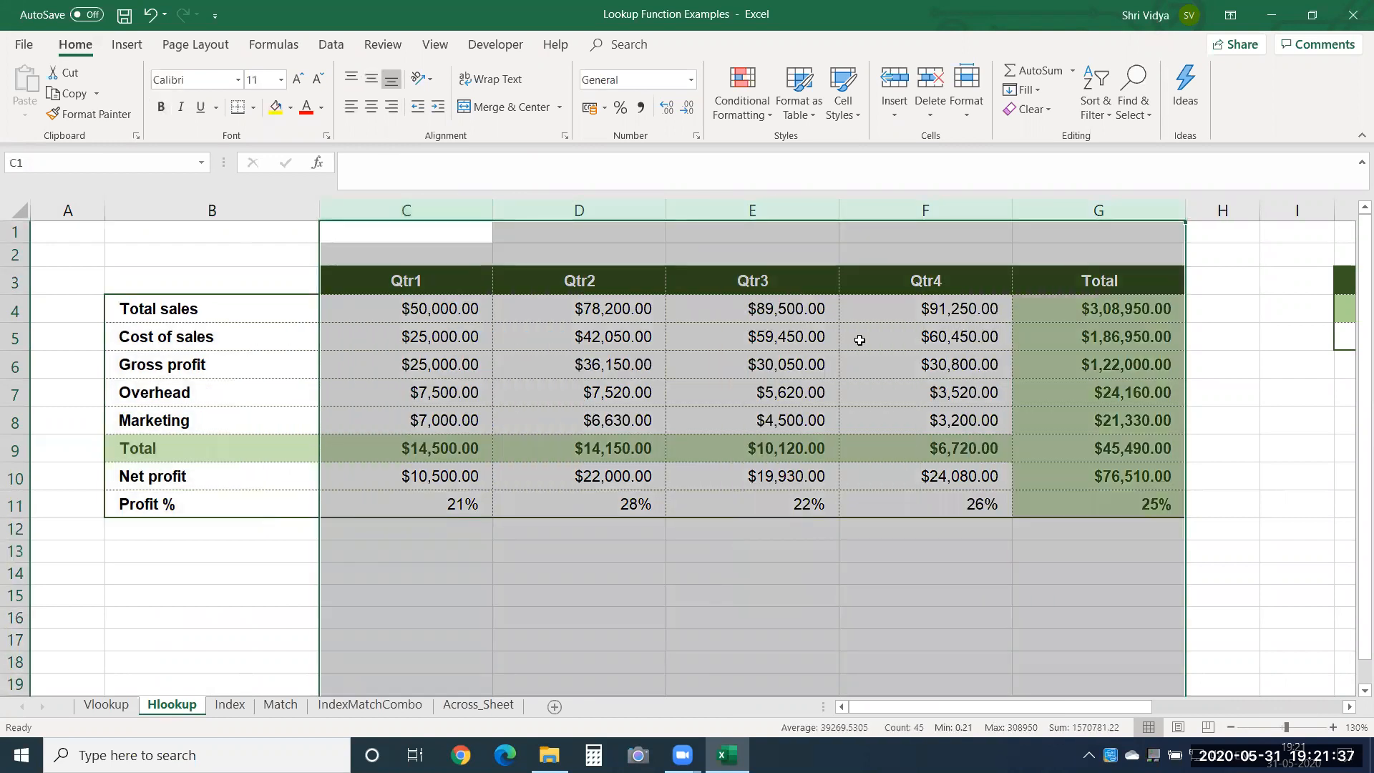
click(764, 260)
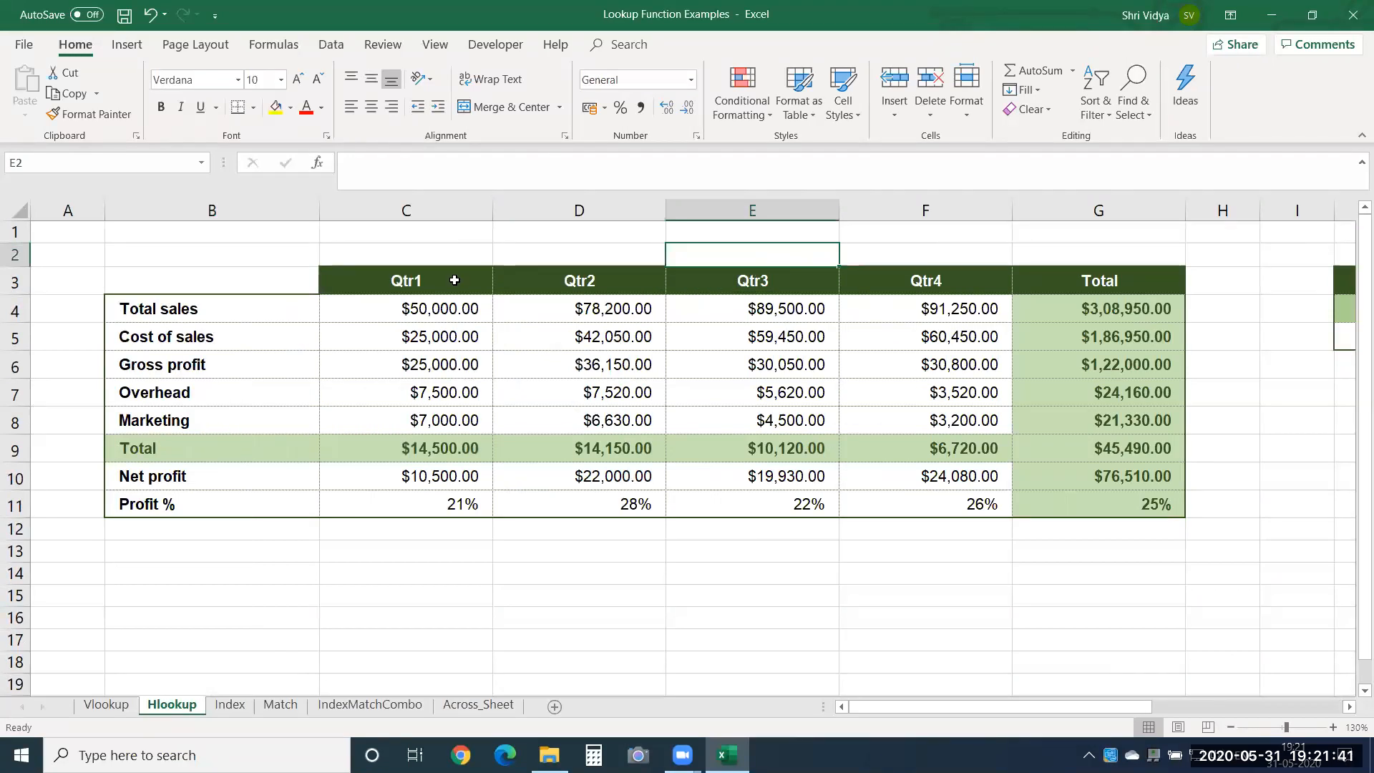
click(609, 287)
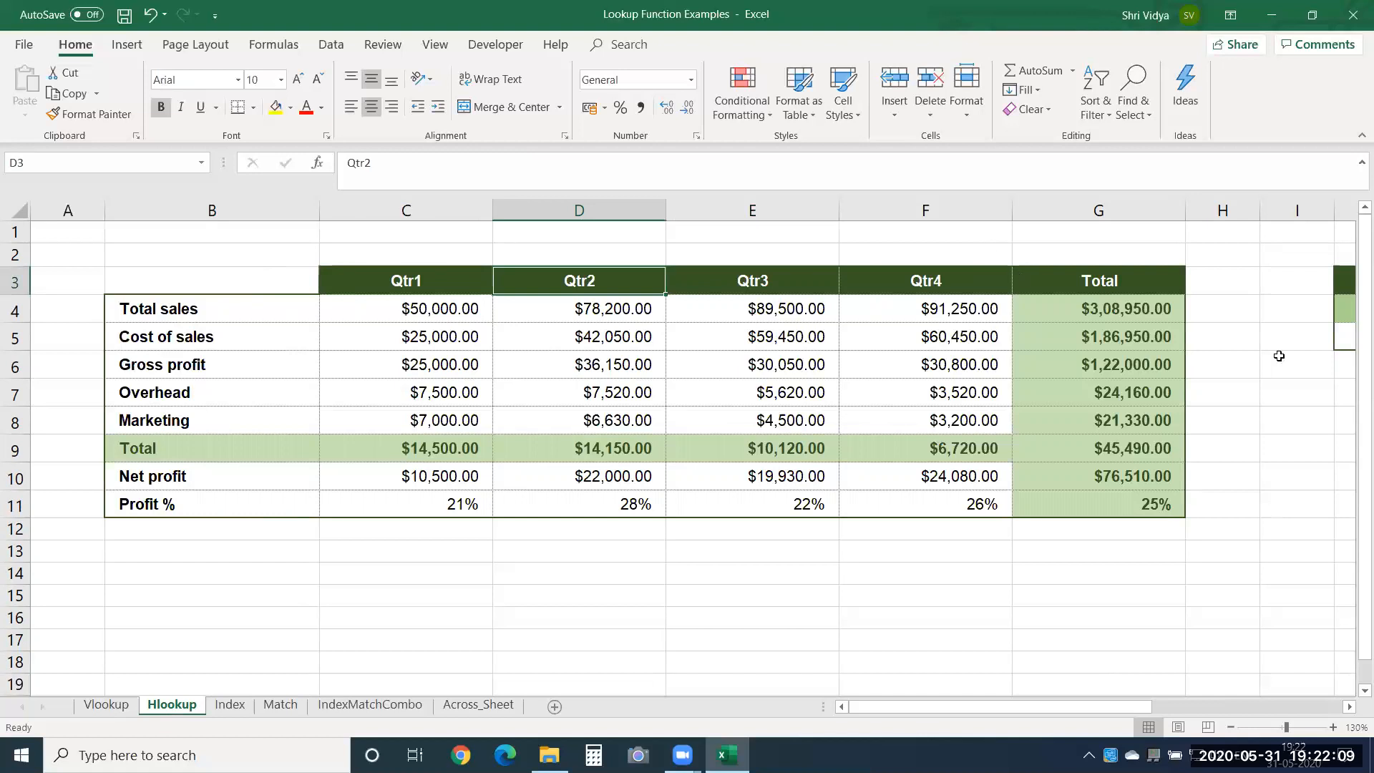
Examine the Search and Profit Information table in J3:M5 and the source table's header row B3:G3.
click(1286, 290)
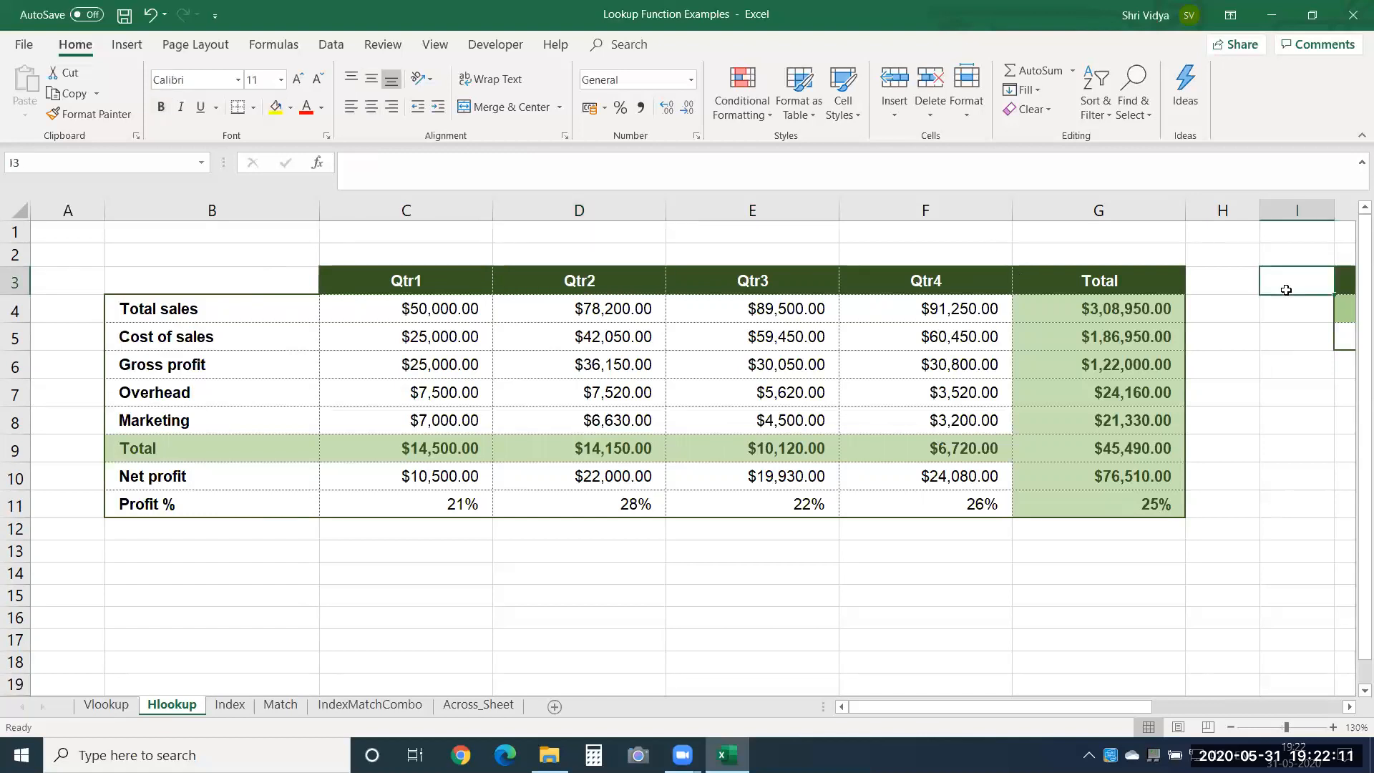
key(Right)
key(Right)
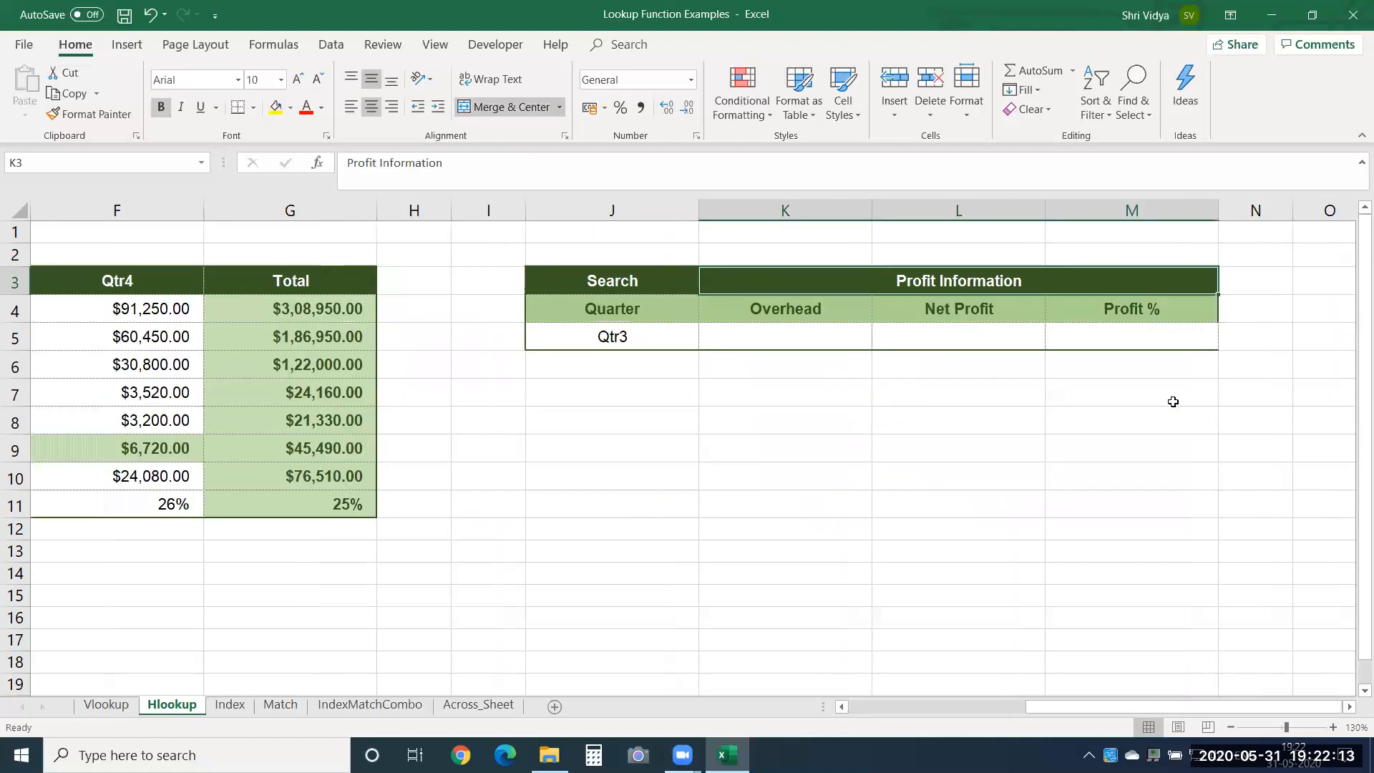
click(719, 332)
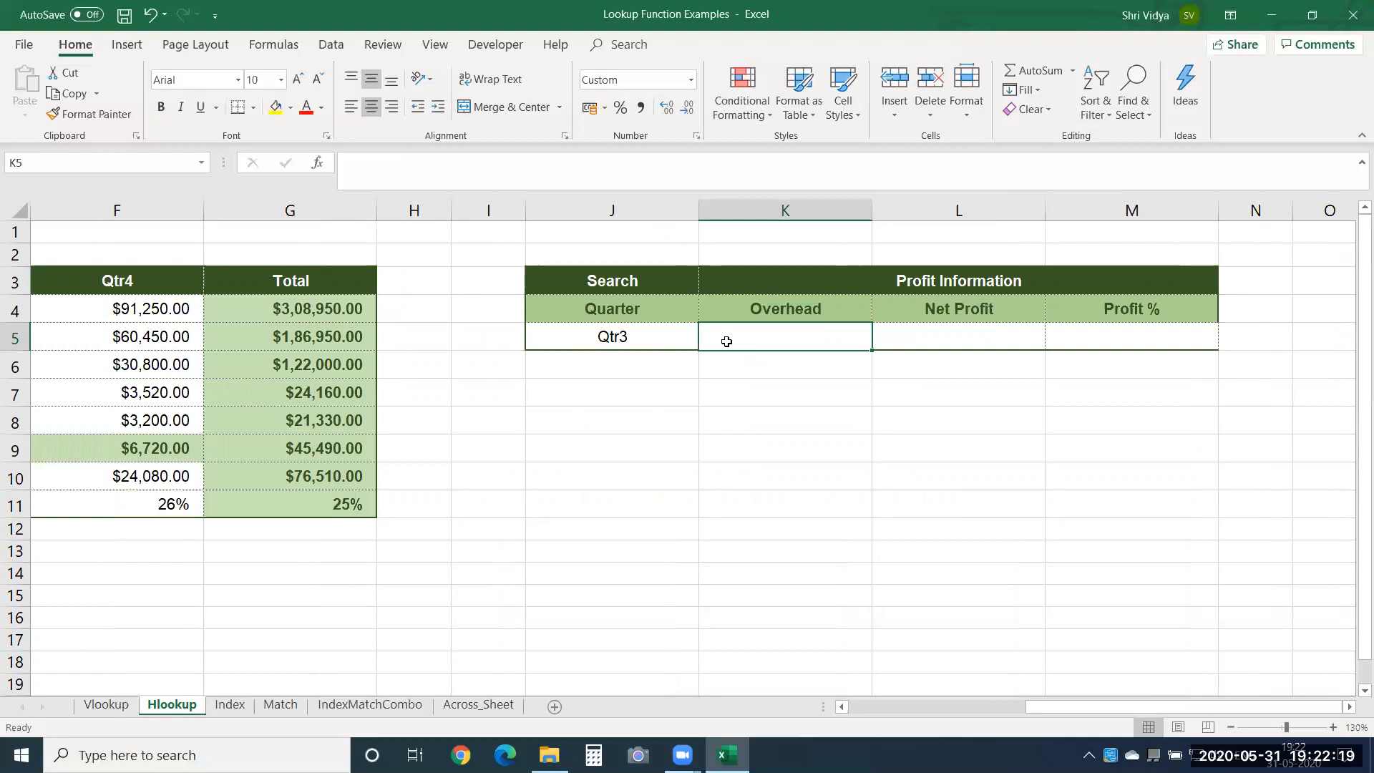
key(Left)
key(Home)
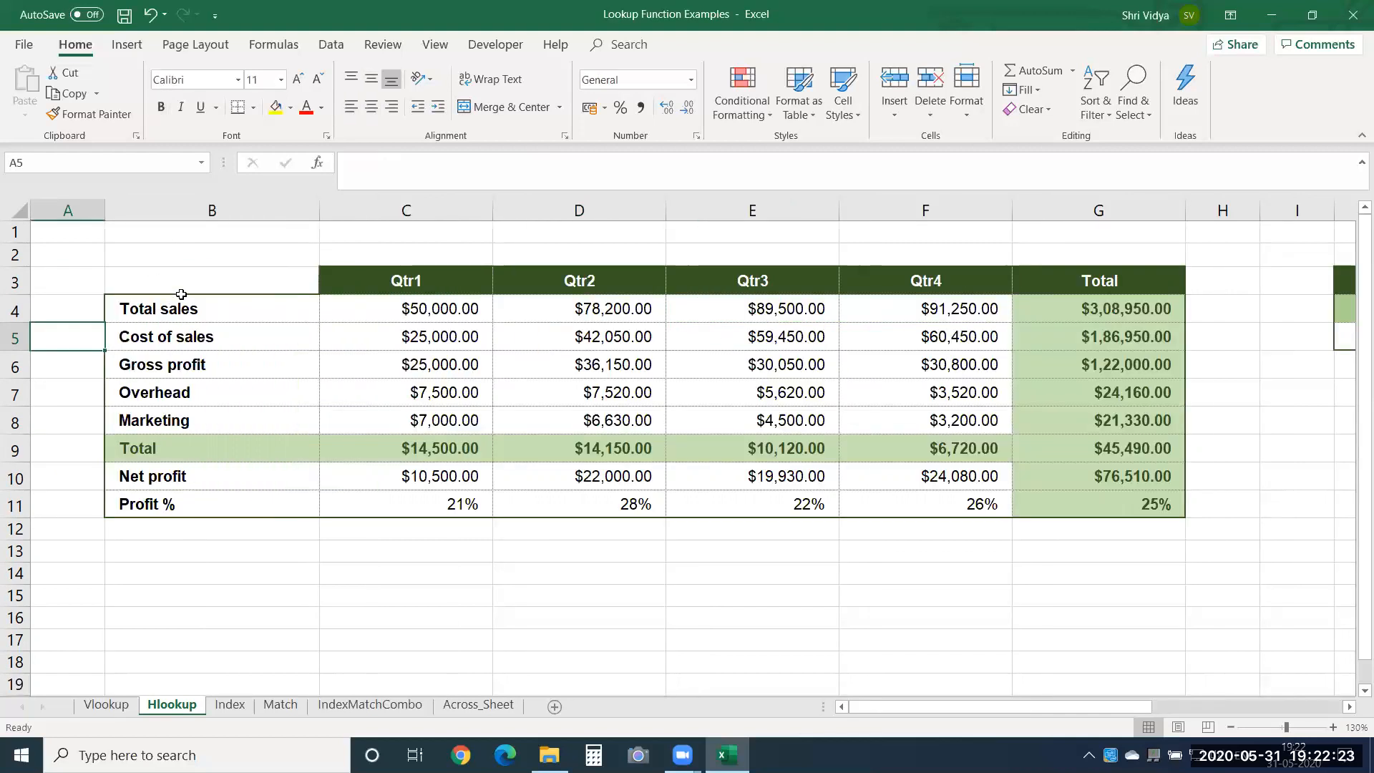
drag(198, 281, 1112, 274)
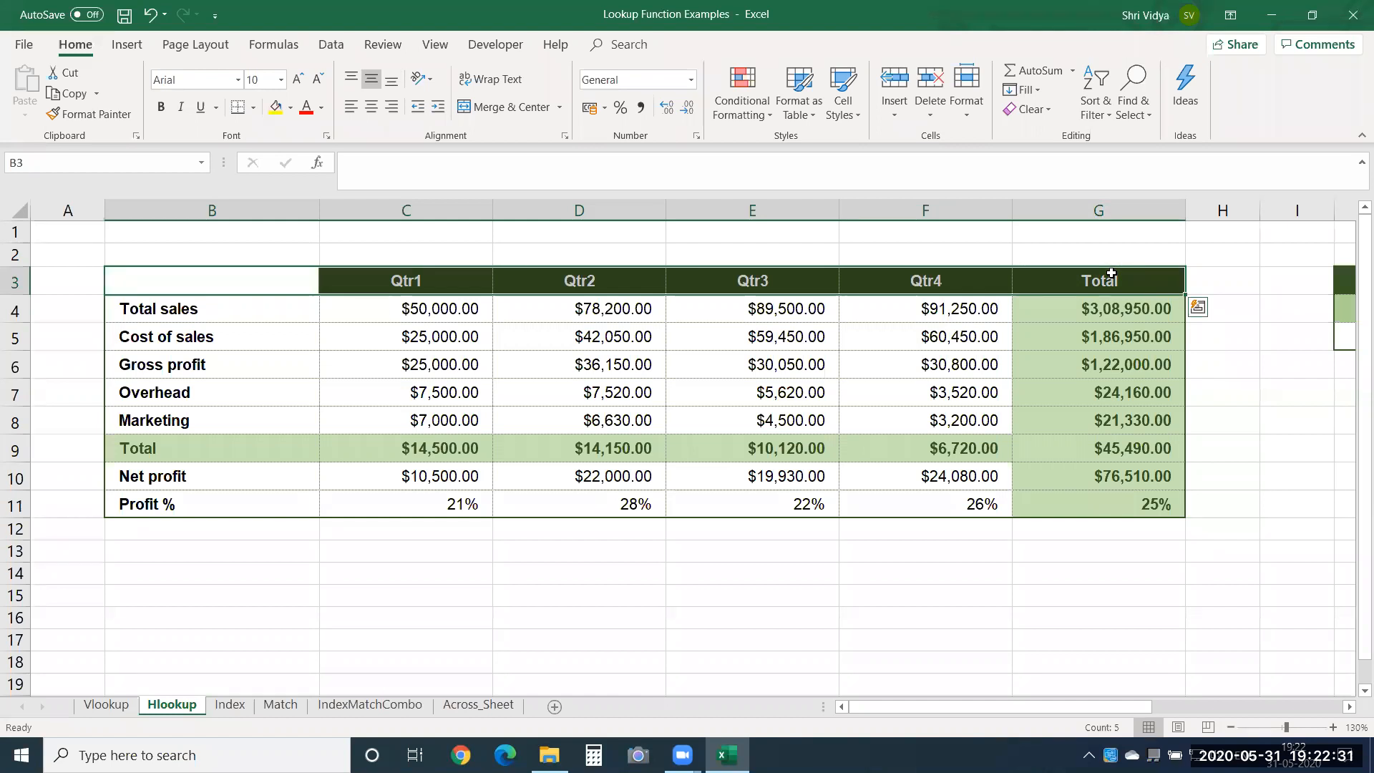
Begin an HLOOKUP formula in the Overhead cell K5 with the column-locked reference $J5 as lookup value.
key(ctrl+Right)
key(ctrl+Right)
key(ctrl+Right)
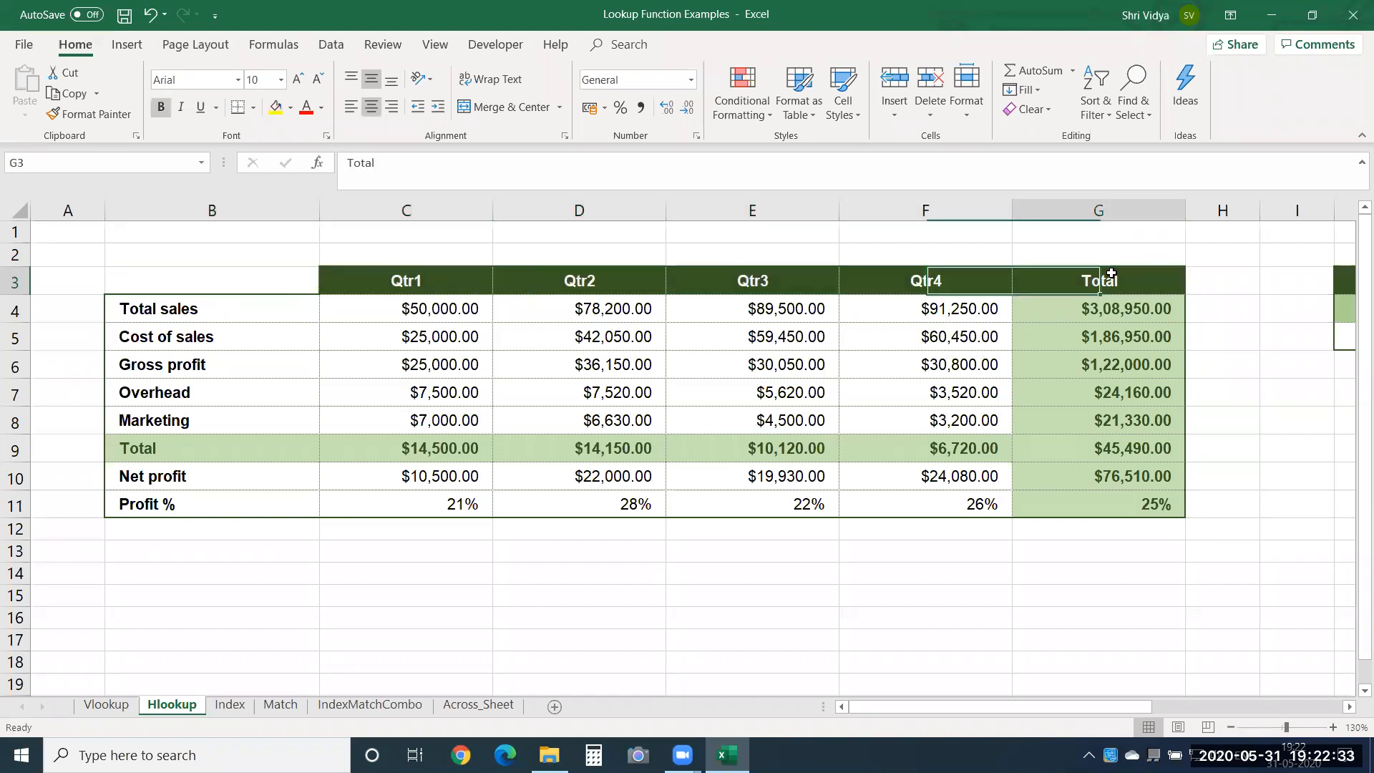
key(Down)
key(Down)
key(Right)
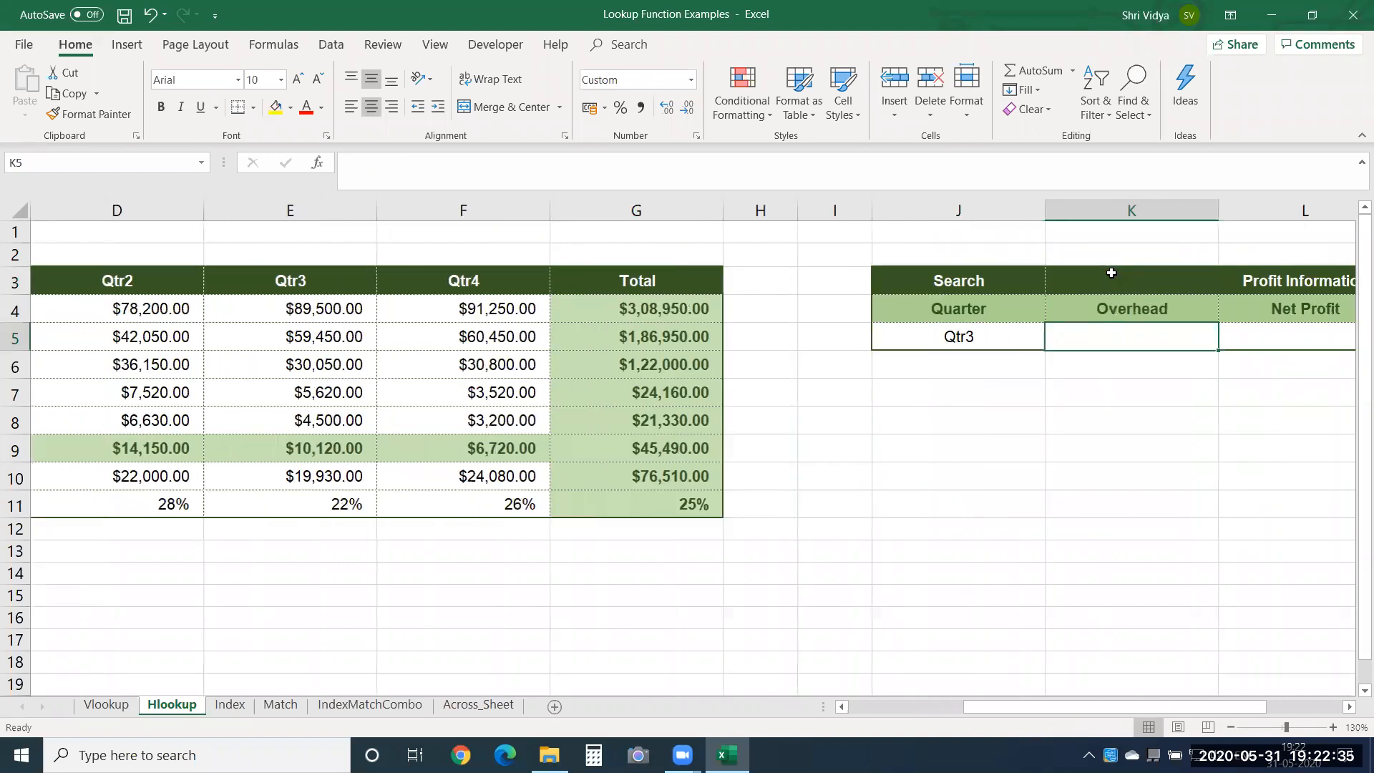
text(=hlo)
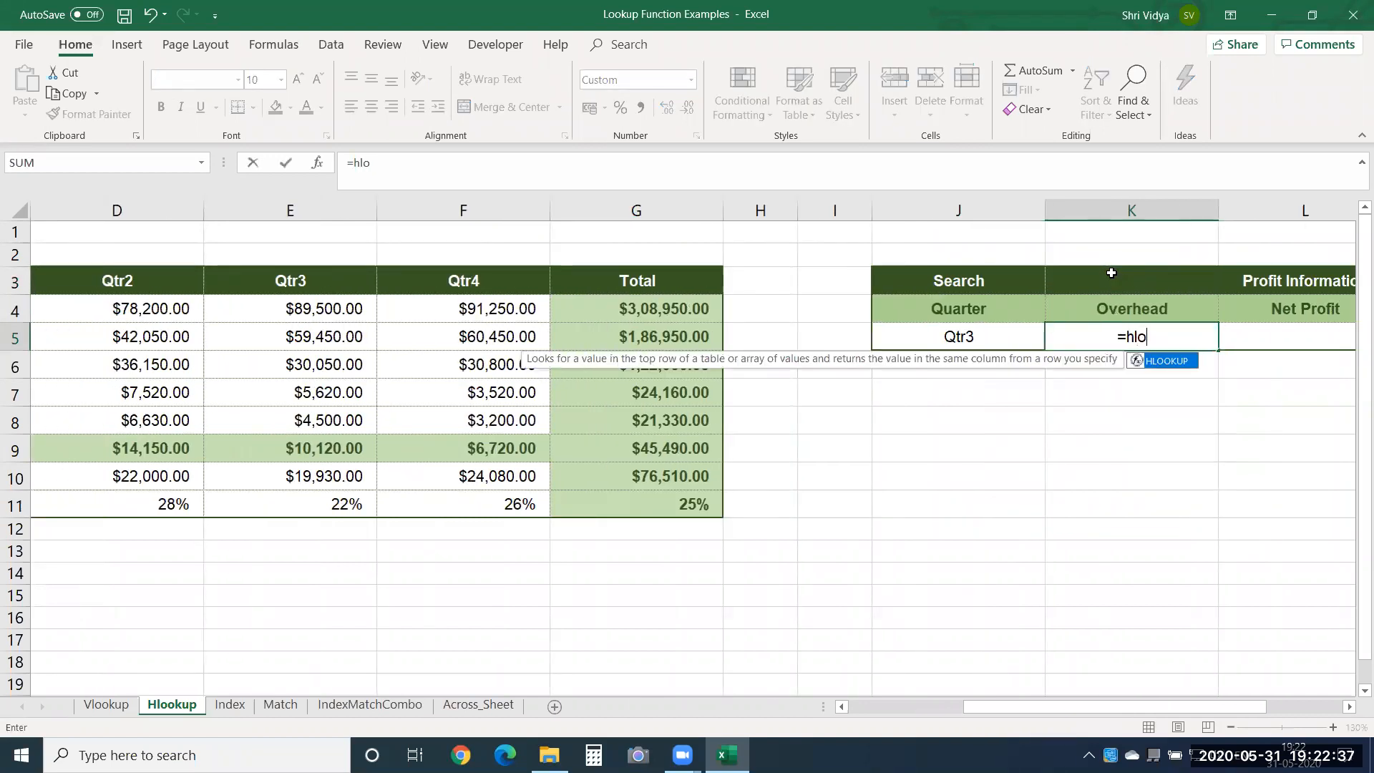
key(Tab)
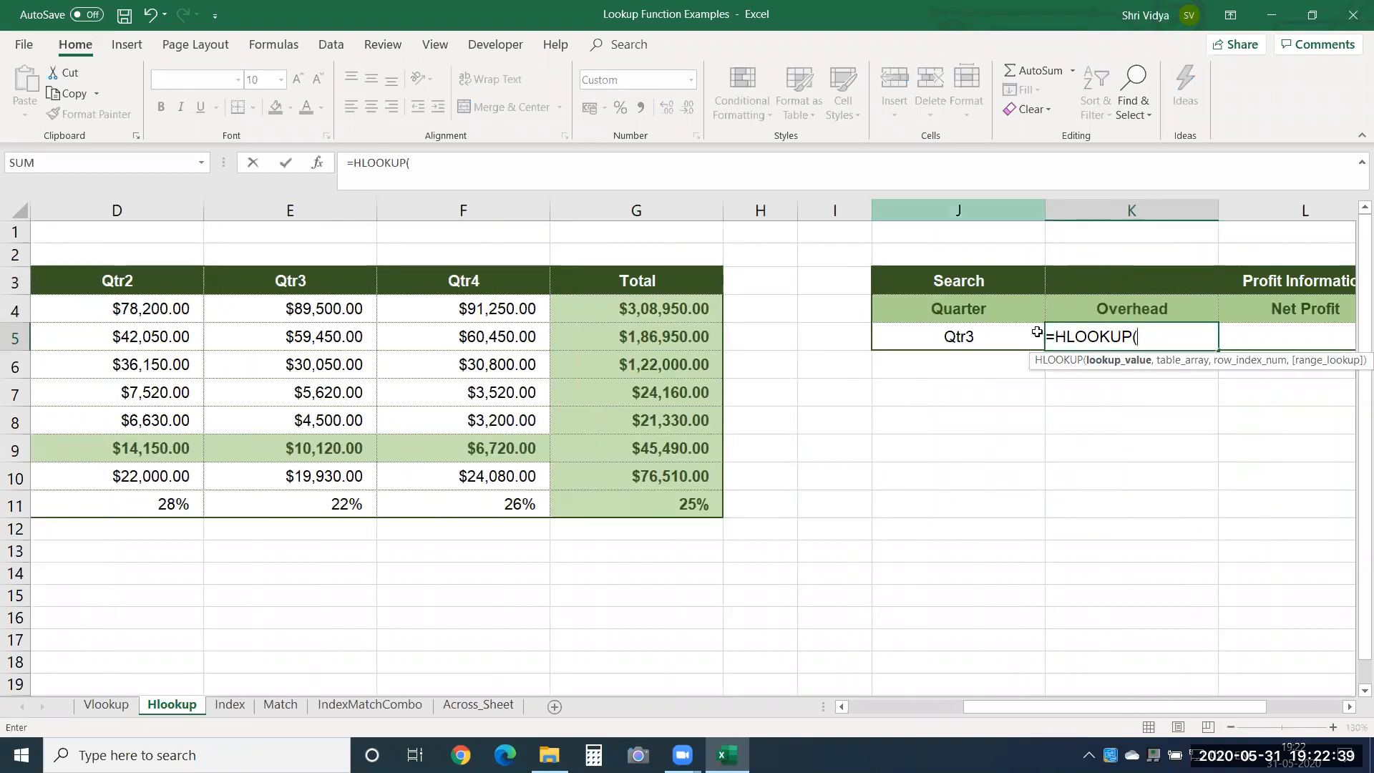
click(962, 336)
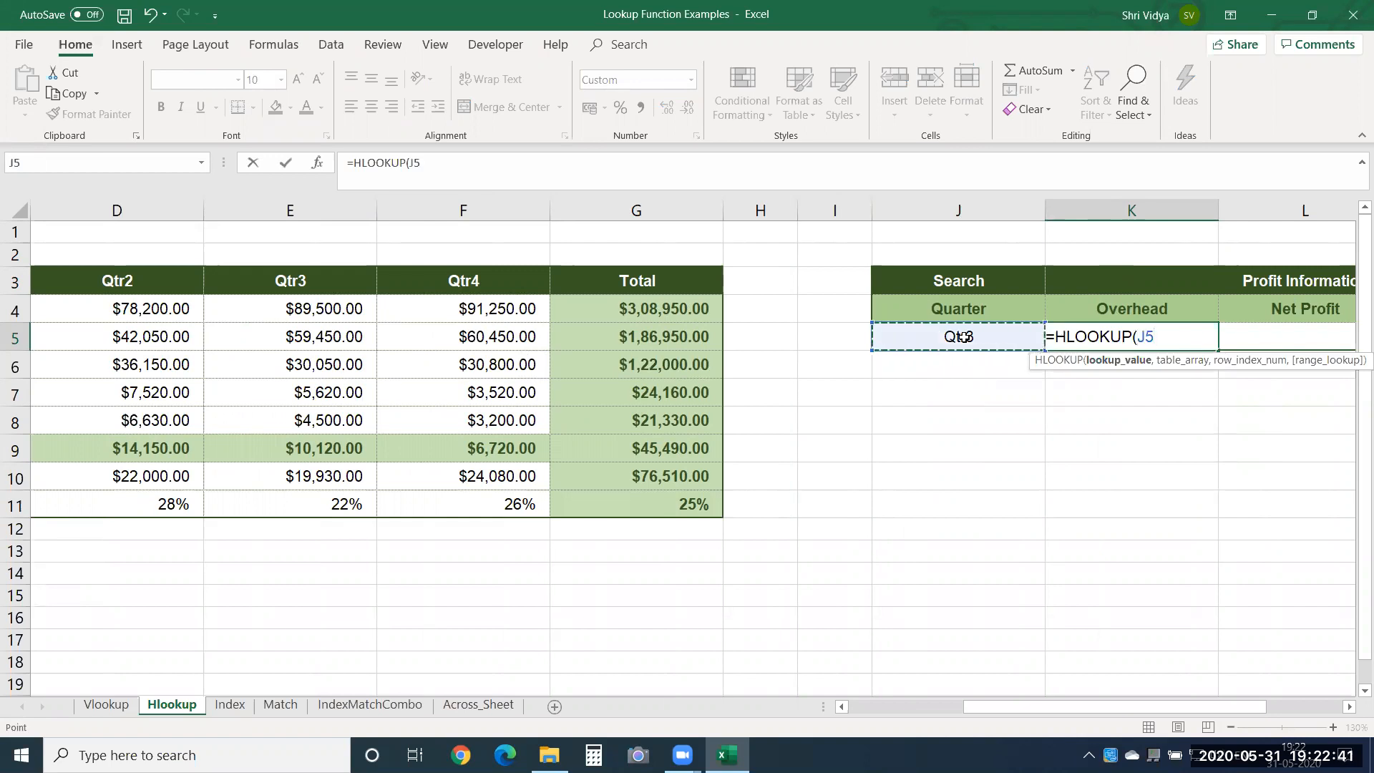
key(F4)
key(F4)
key(F4)
text(,)
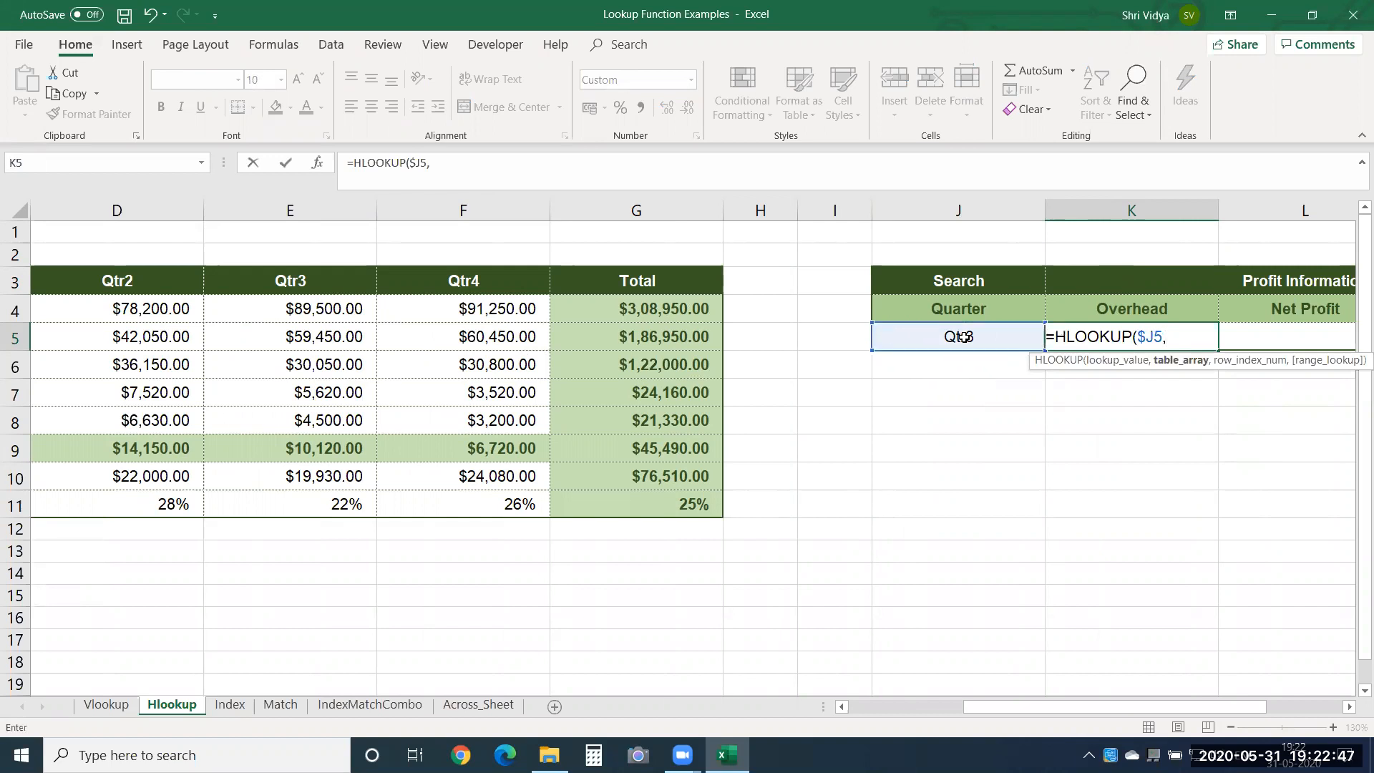
Add the whole source table as the absolute table array $B$3:$G$11 in the K5 formula.
click(162, 269)
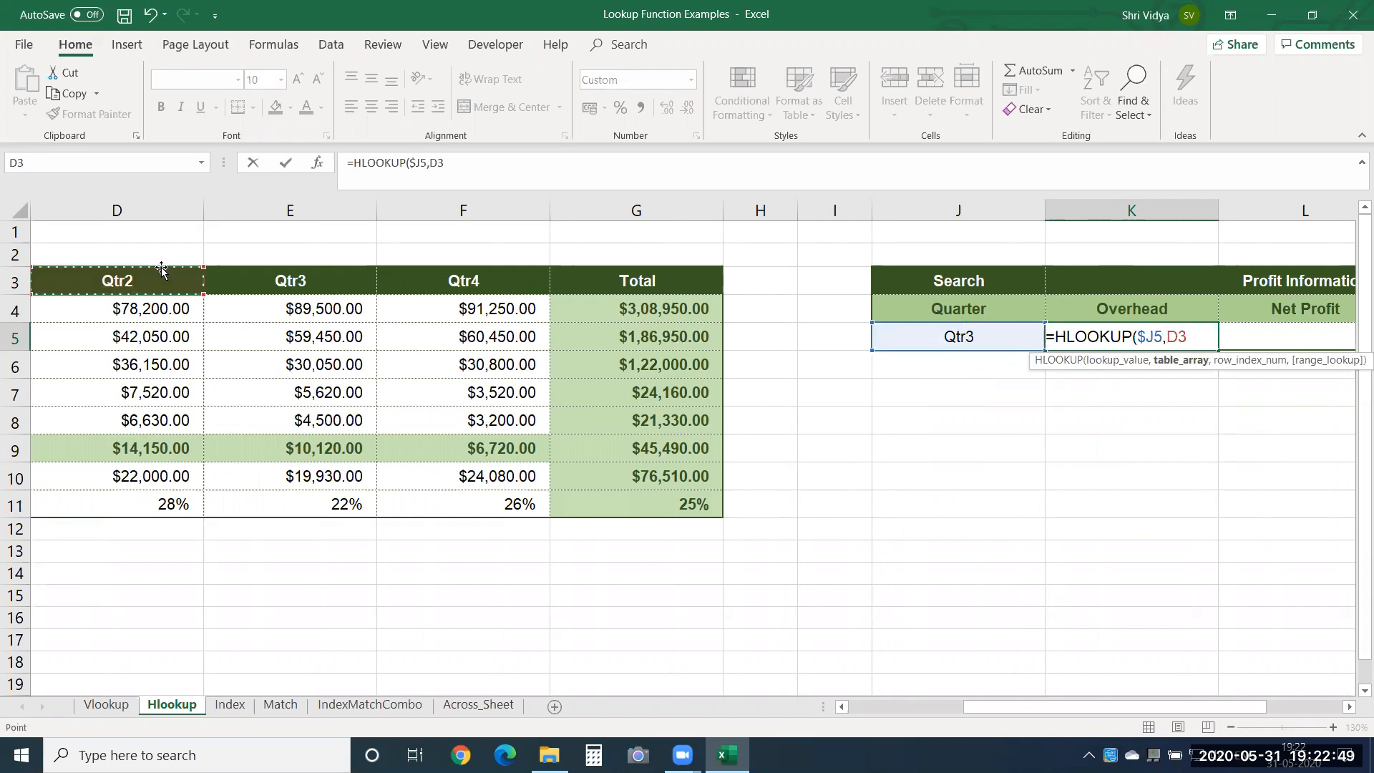
key(Left)
key(Left)
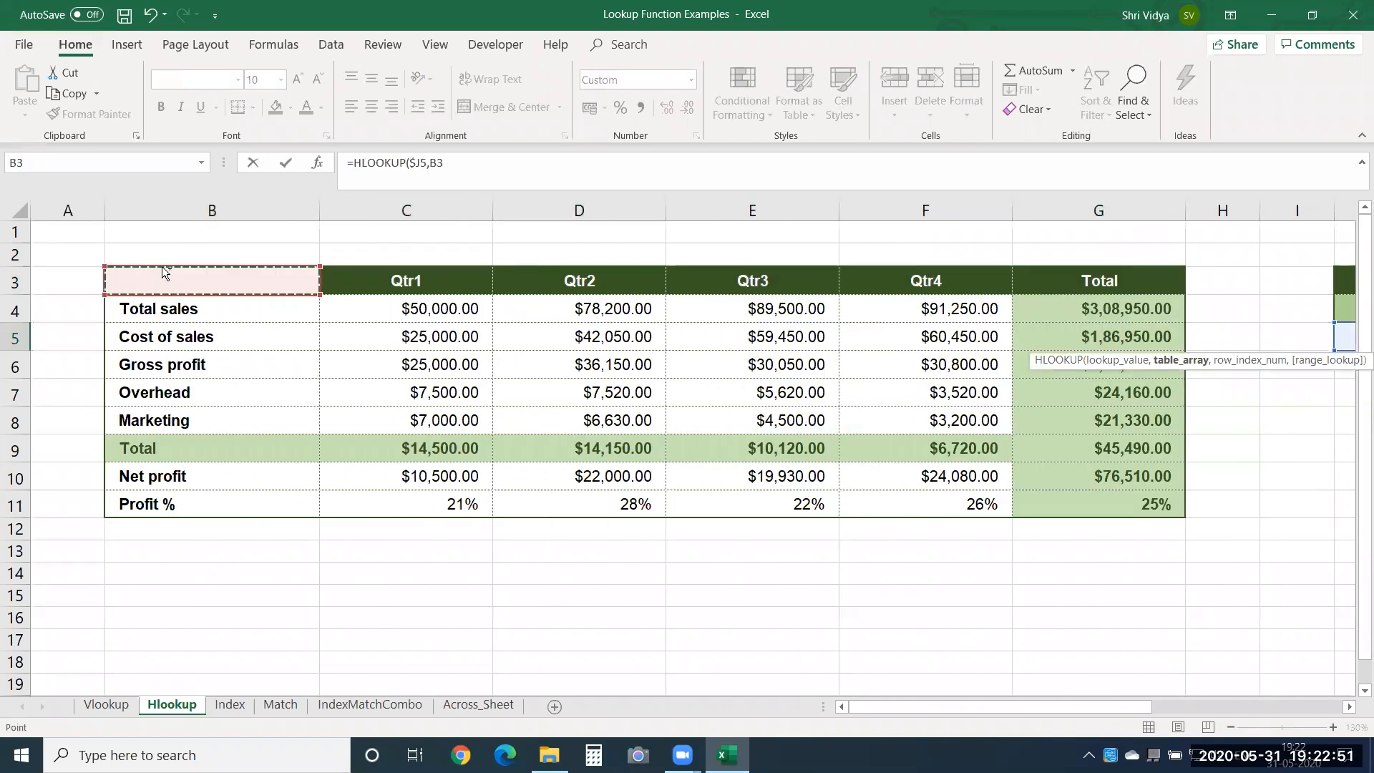
key(shift+Down)
key(ctrl+shift+Down)
key(shift+Right)
key(ctrl+shift+Right)
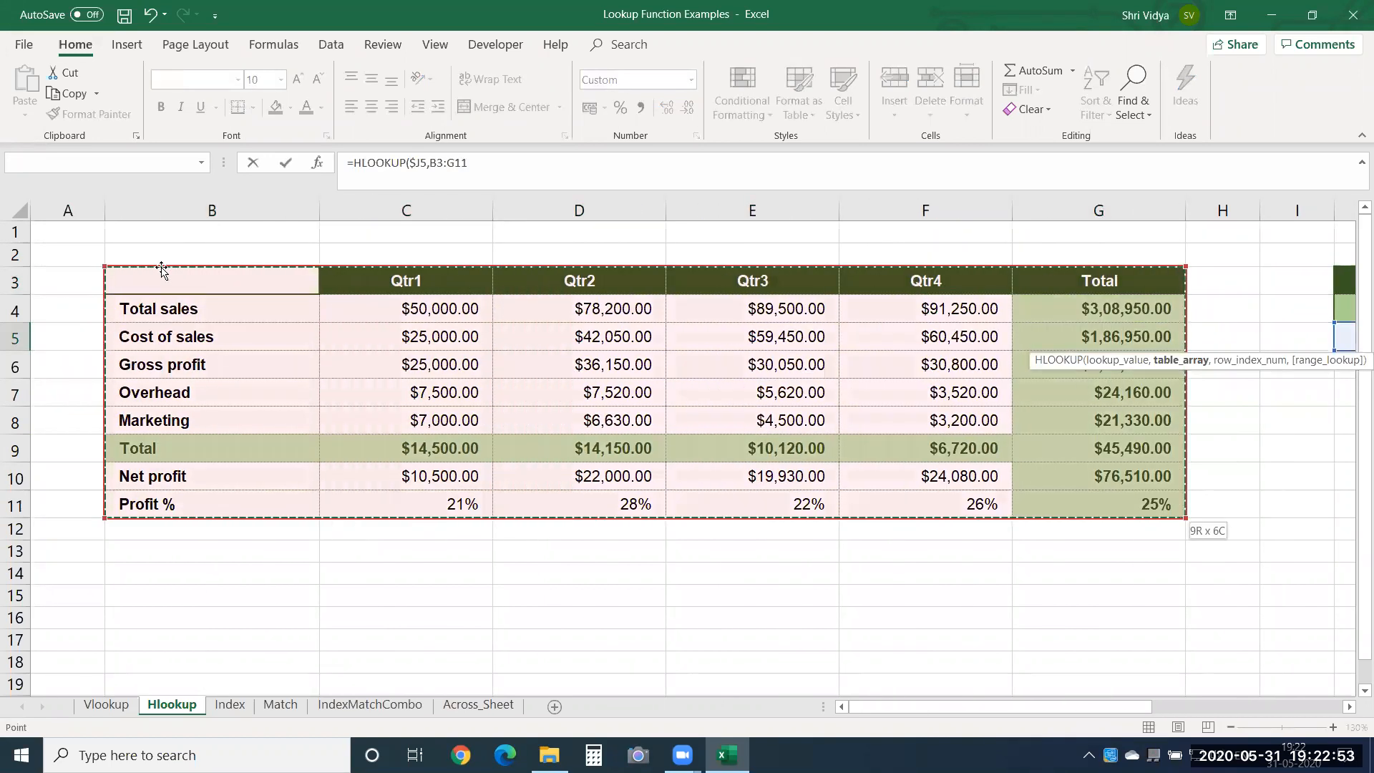
key(F4)
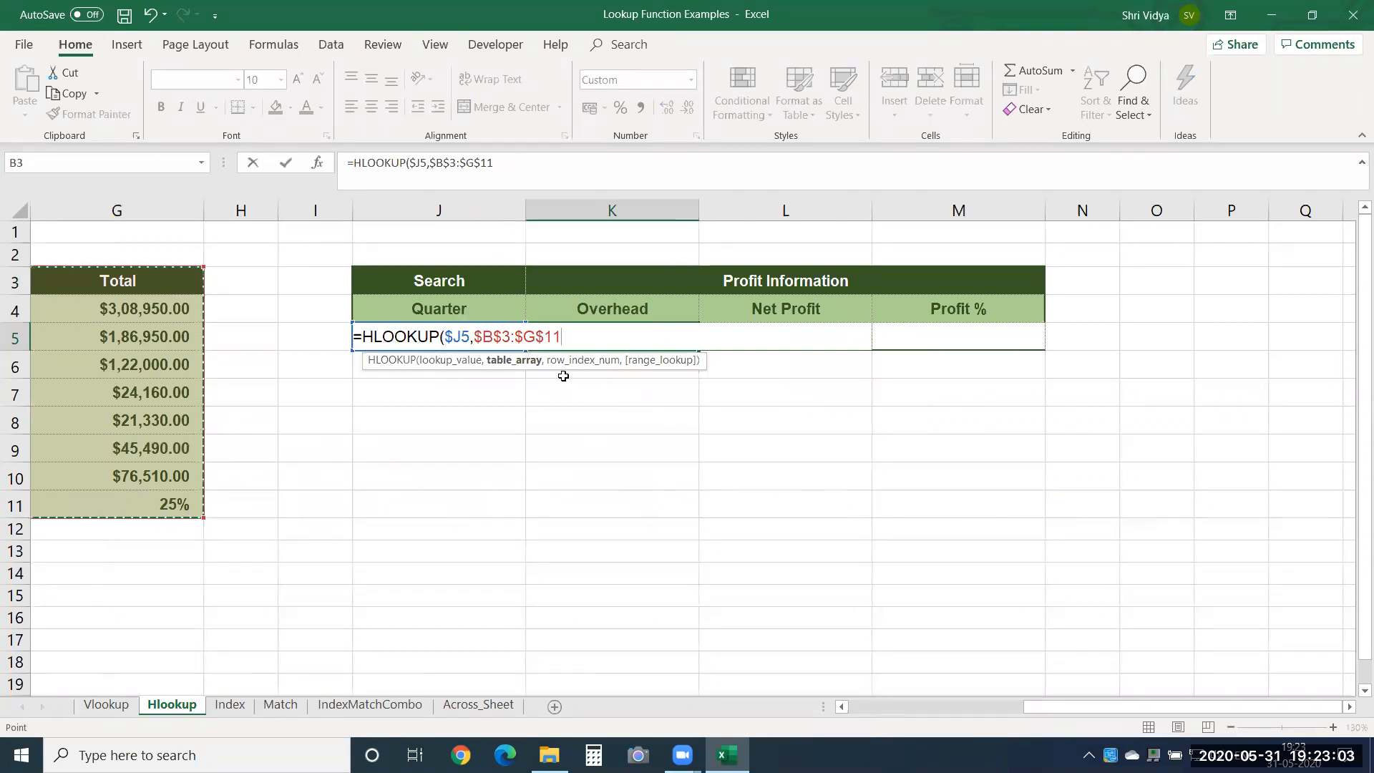
Complete the Overhead formula in K5 with row index 5 and FALSE for an exact match.
mouse_move(1065, 704)
mouse_down()
mouse_move(885, 705)
mouse_move(1037, 703)
mouse_up()
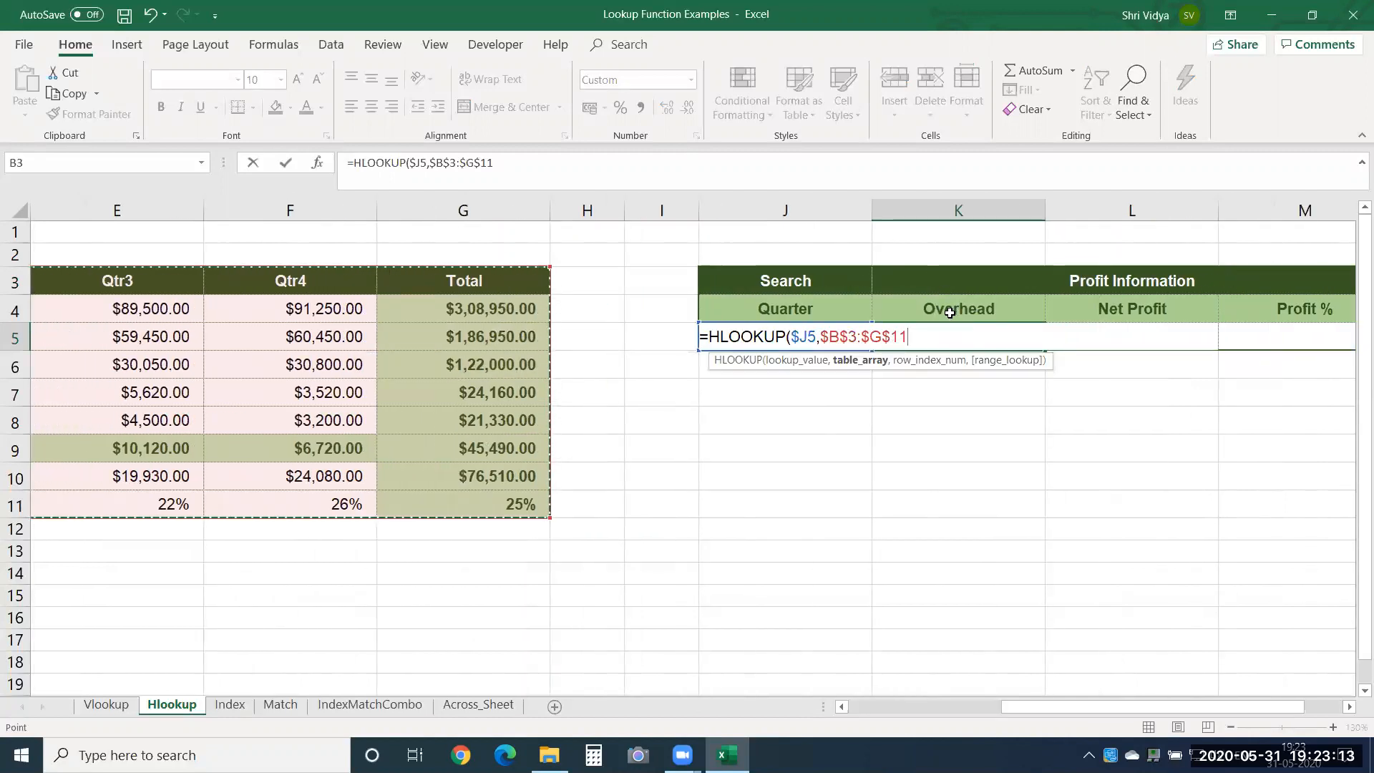
drag(1058, 706, 919, 705)
drag(919, 710, 904, 710)
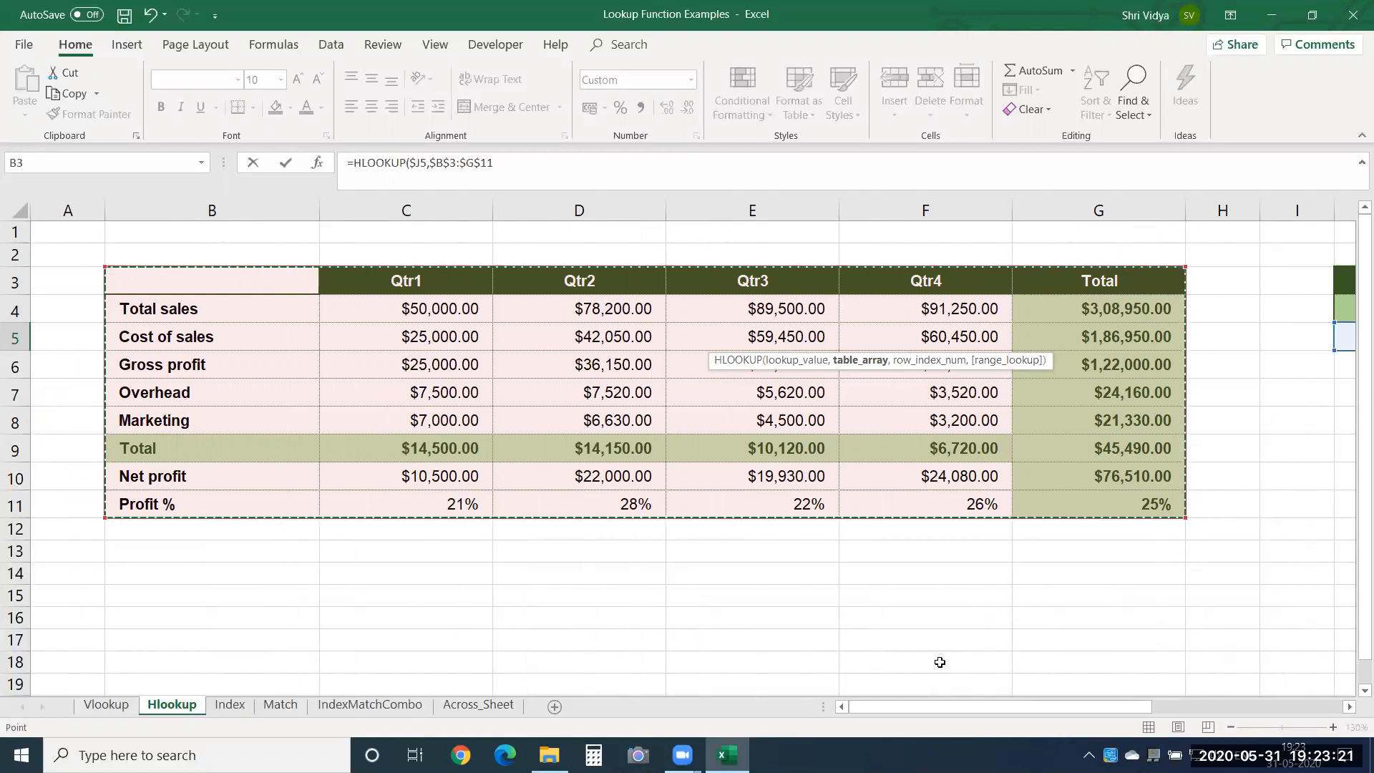
drag(999, 707, 1203, 688)
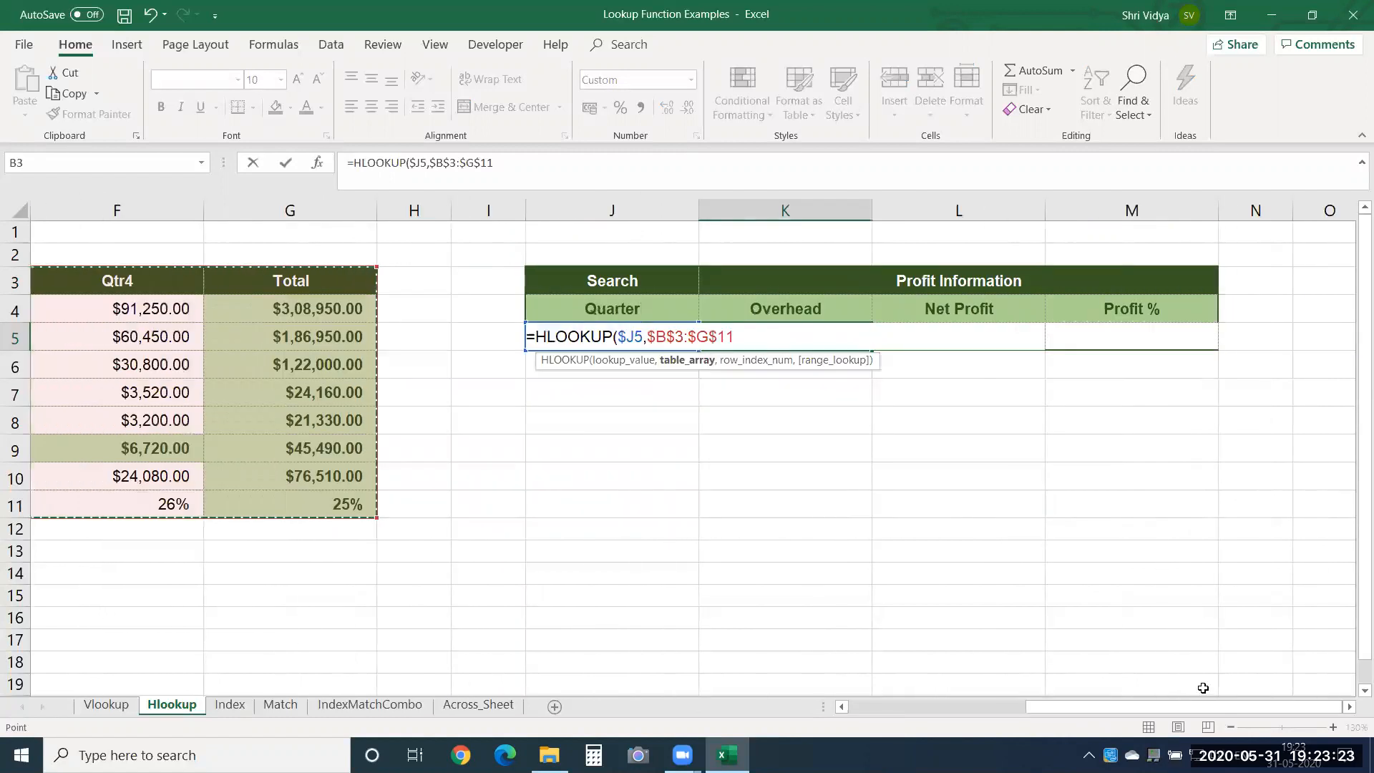
text(,5)
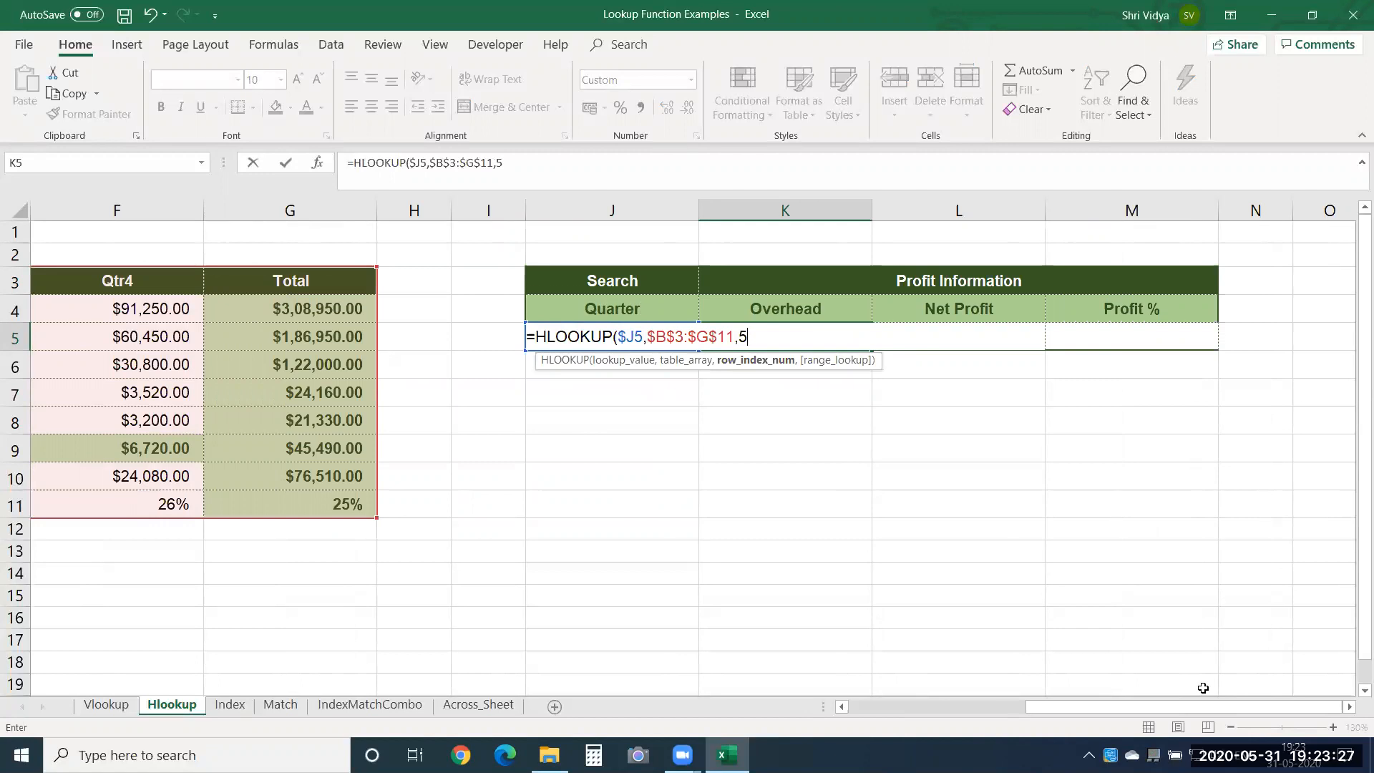
text(,)
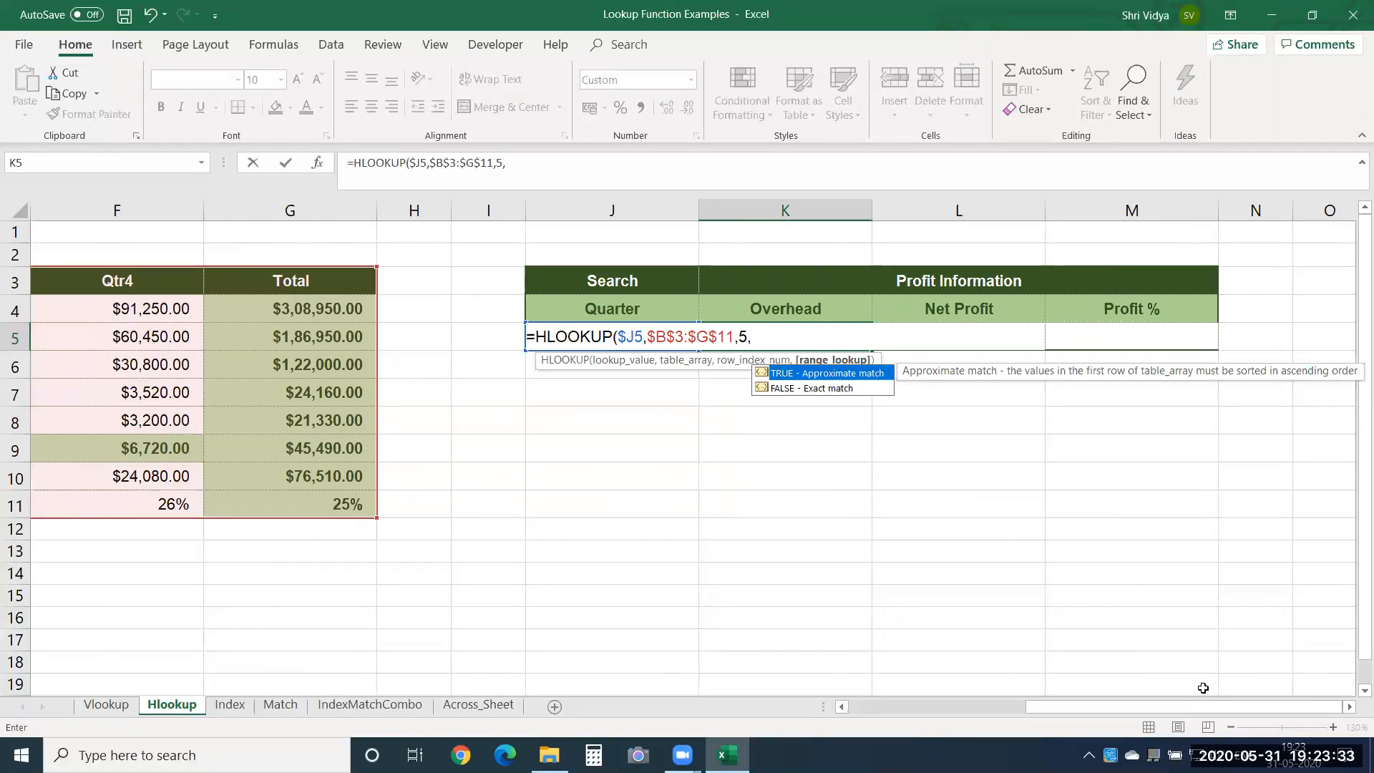
key(Down)
key(Tab)
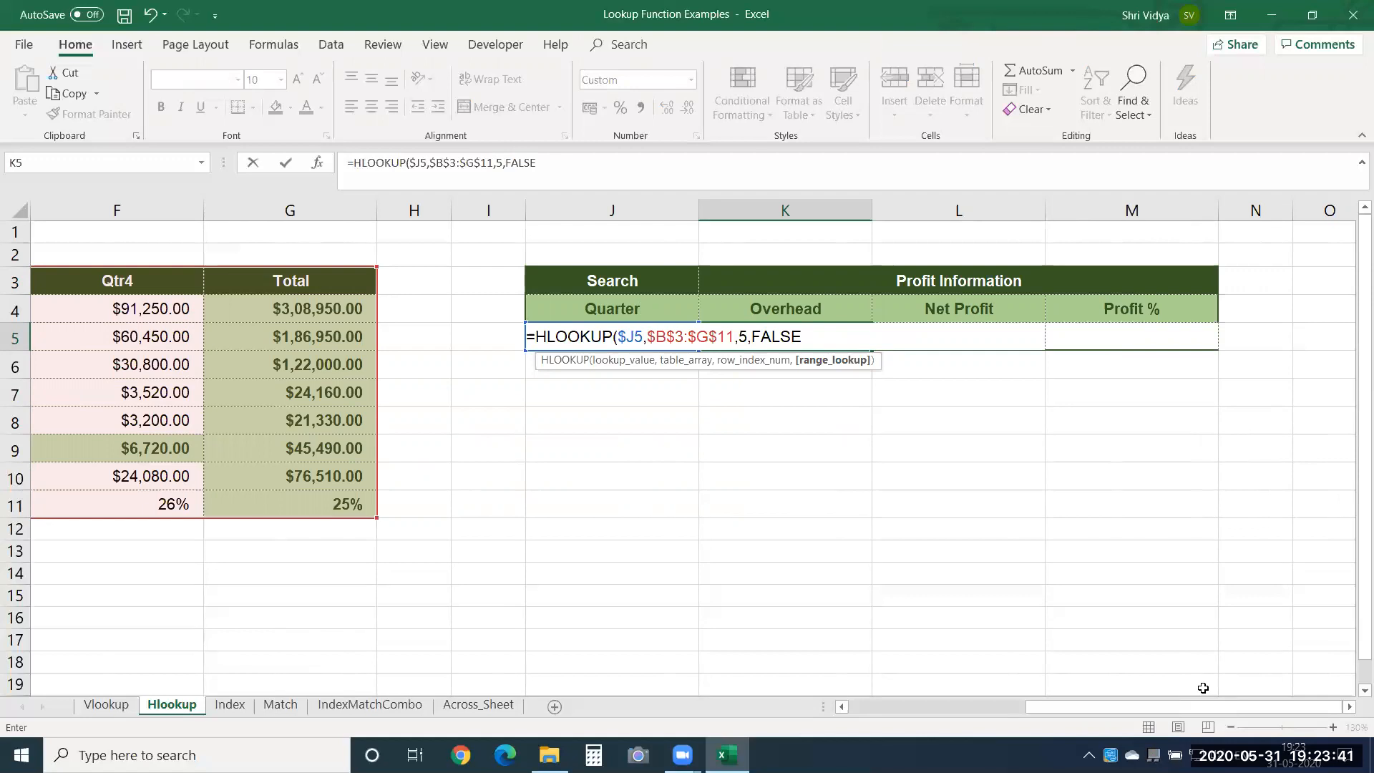
text())
key(Return)
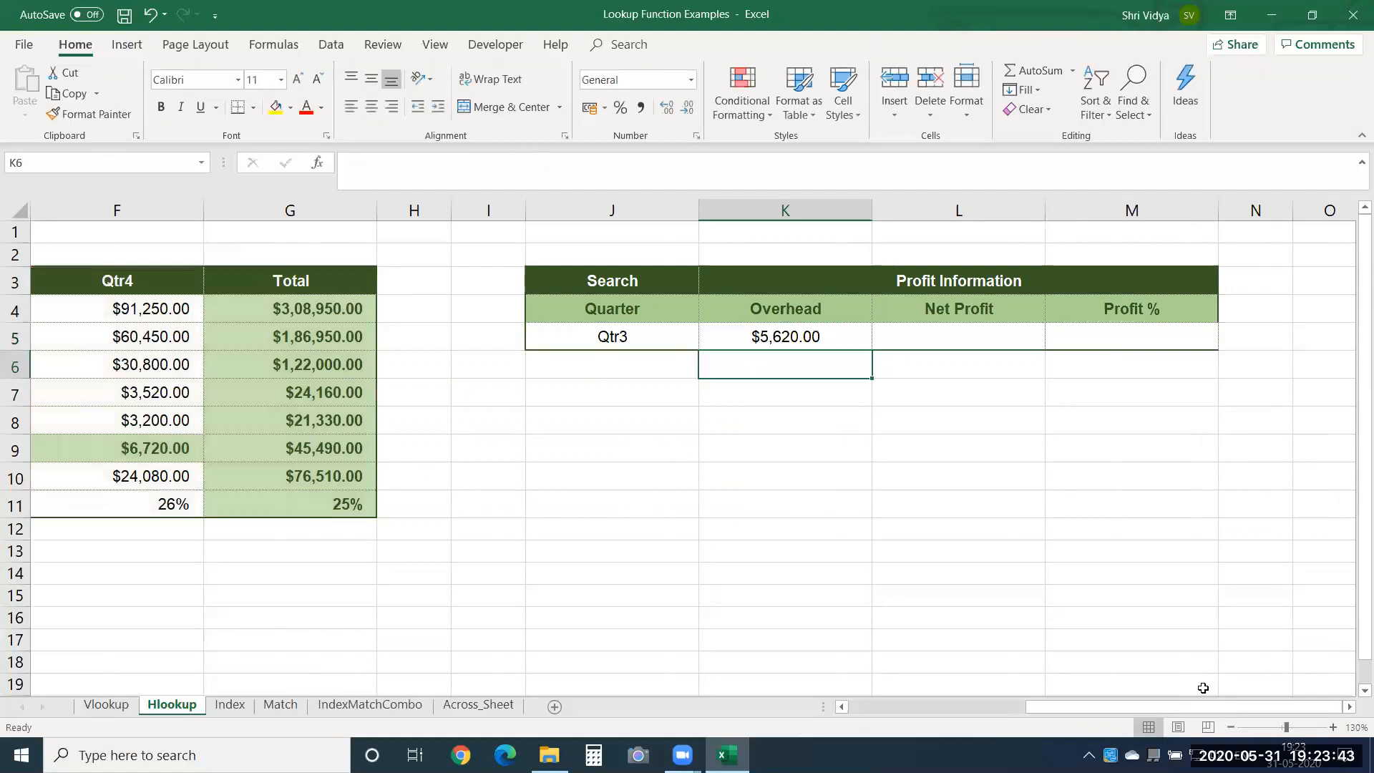
Fill the Overhead formula from K5 across to the Net Profit and Profit % cells L5:M5.
key(Up)
key(shift+Right)
key(shift+Right)
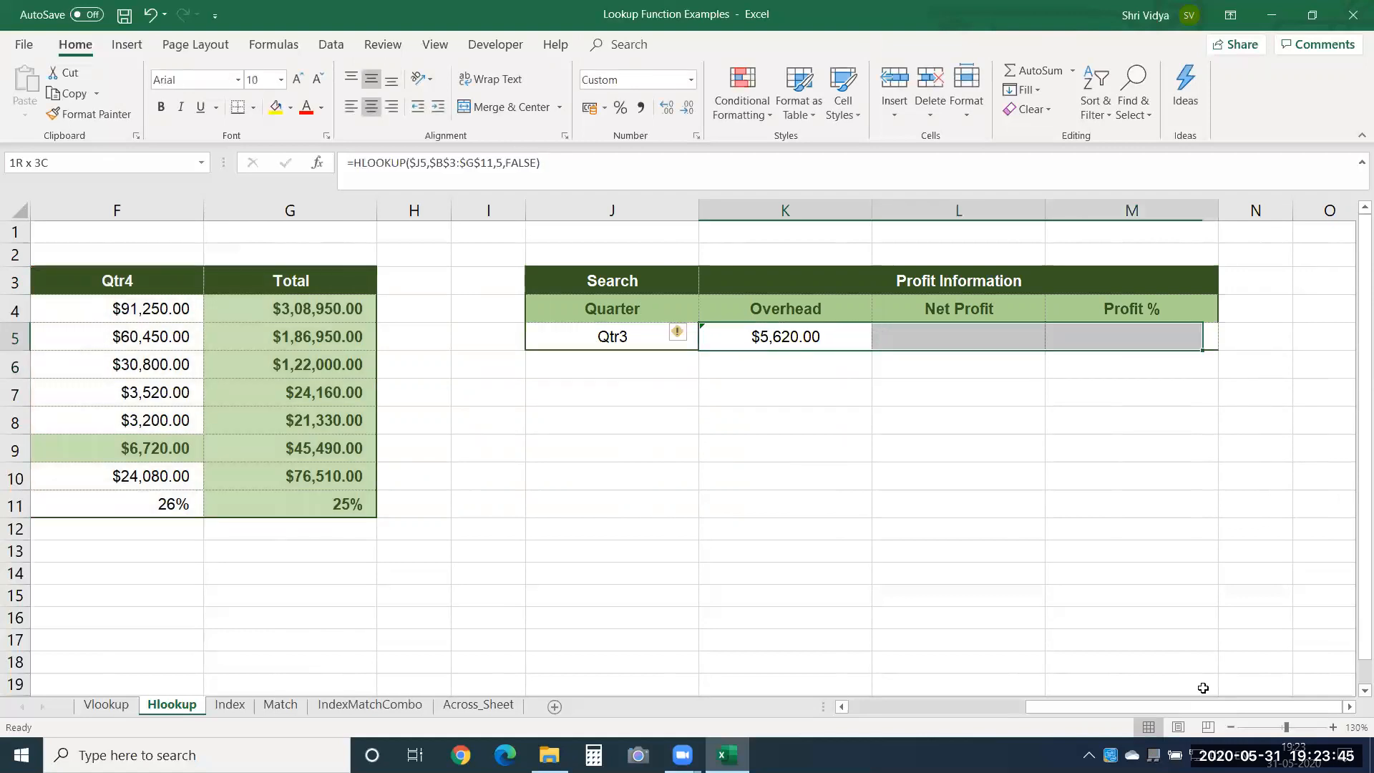
key(ctrl+r)
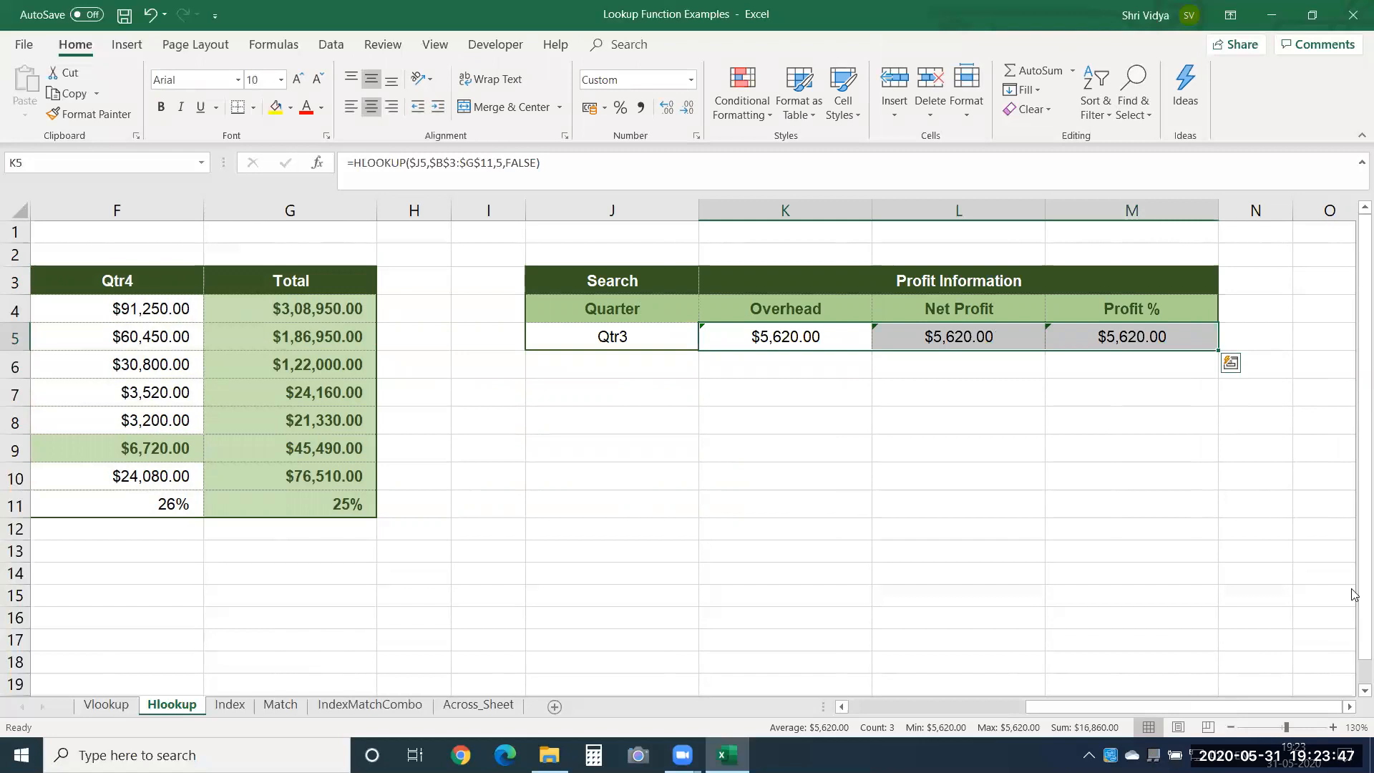
Check the HLOOKUP formula copied to L5 and count the source table rows down to Net profit.
double_click(949, 342)
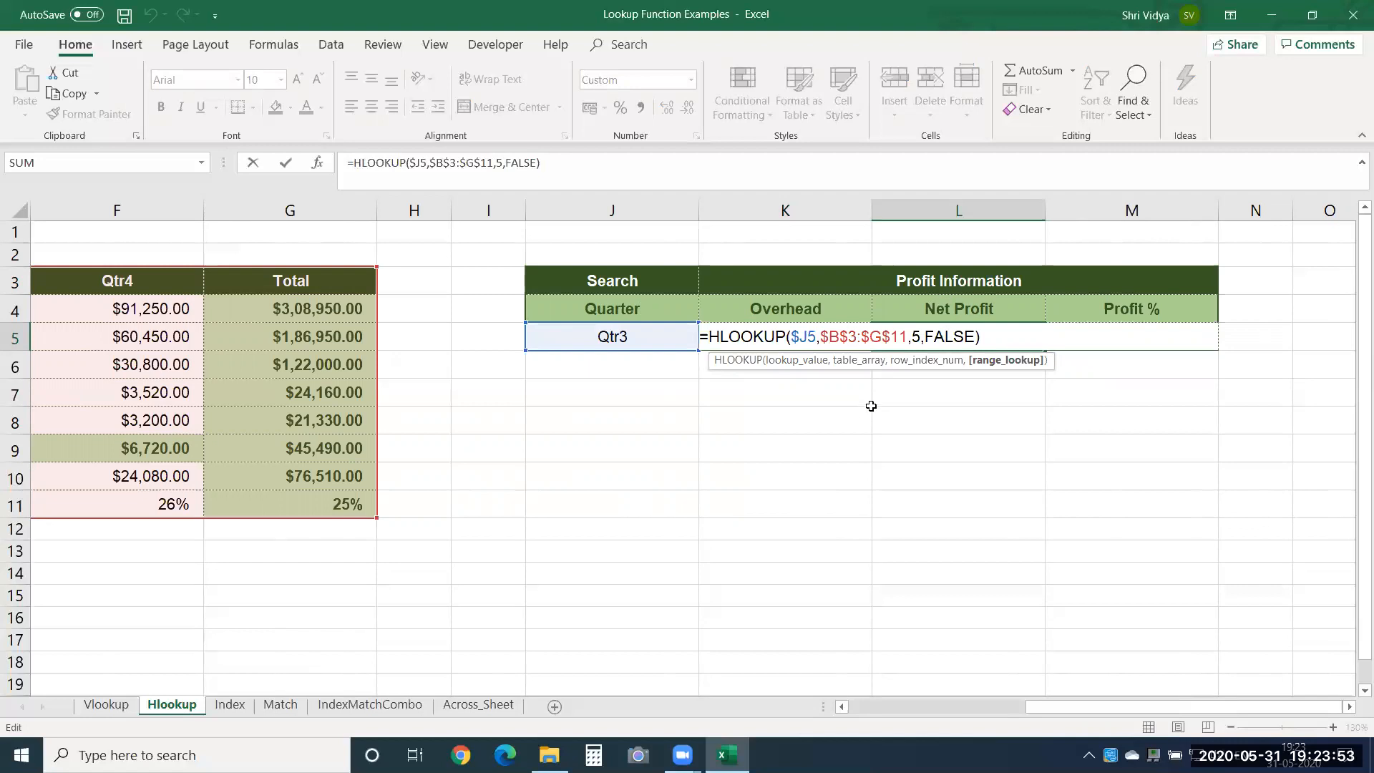
key(Escape)
key(Left)
key(Left)
key(Left)
key(Left)
key(Left)
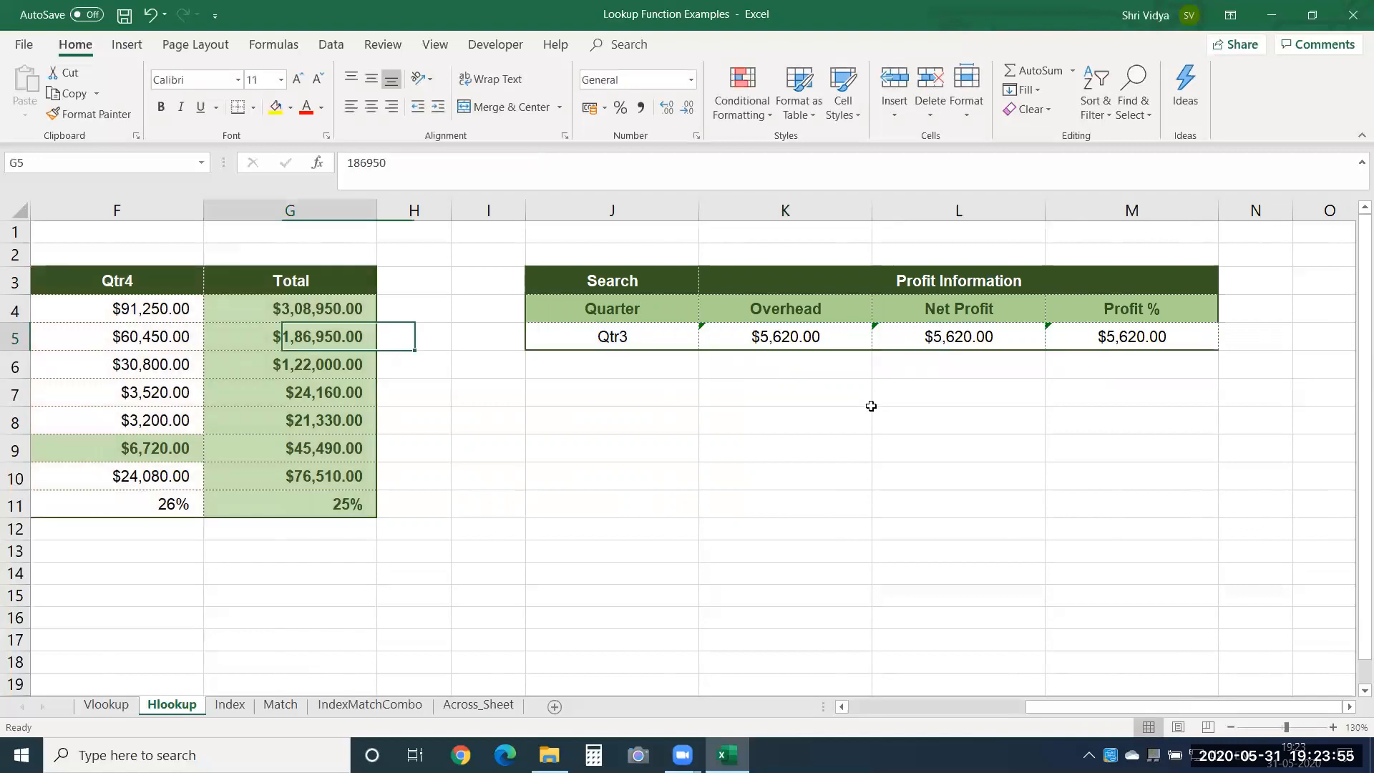
key(Left)
key(Left)
key(Left)
key(Left)
key(Left)
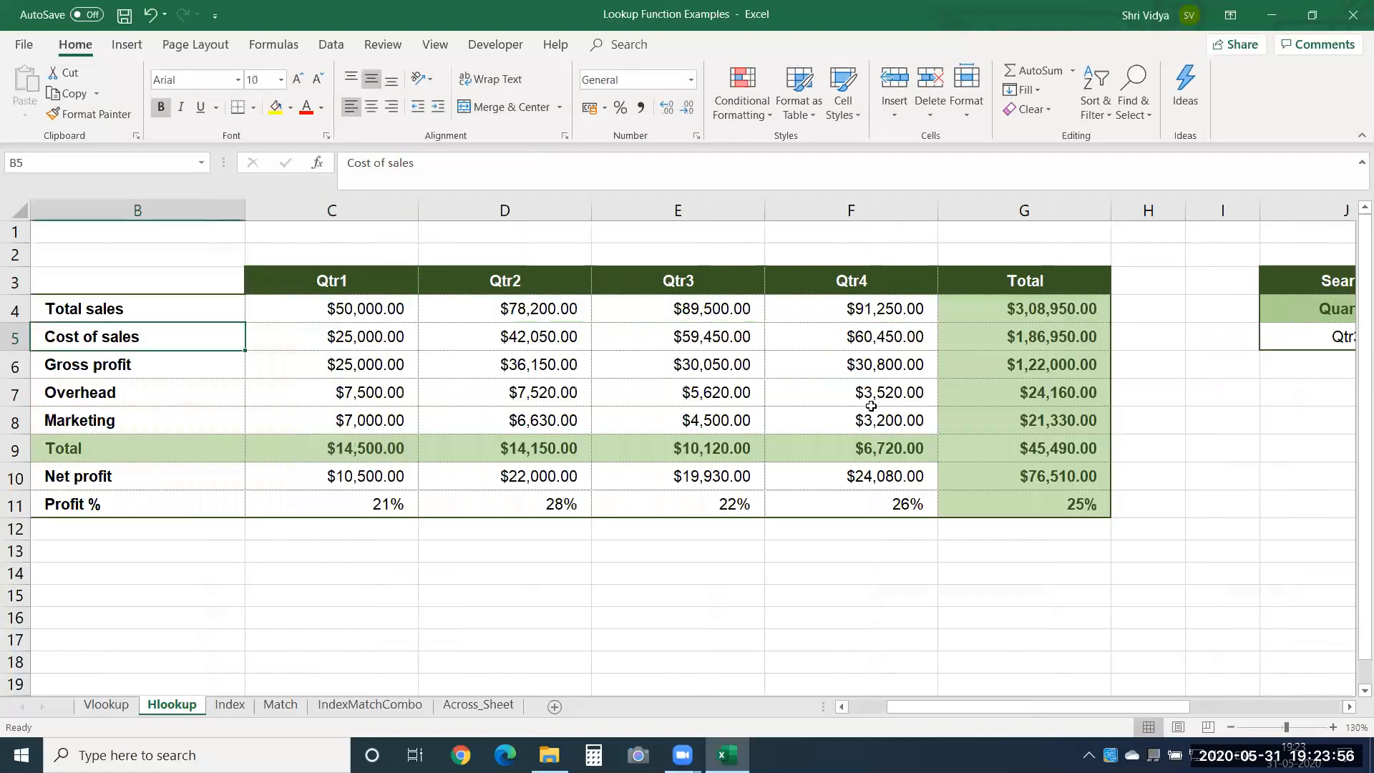
click(107, 399)
click(146, 421)
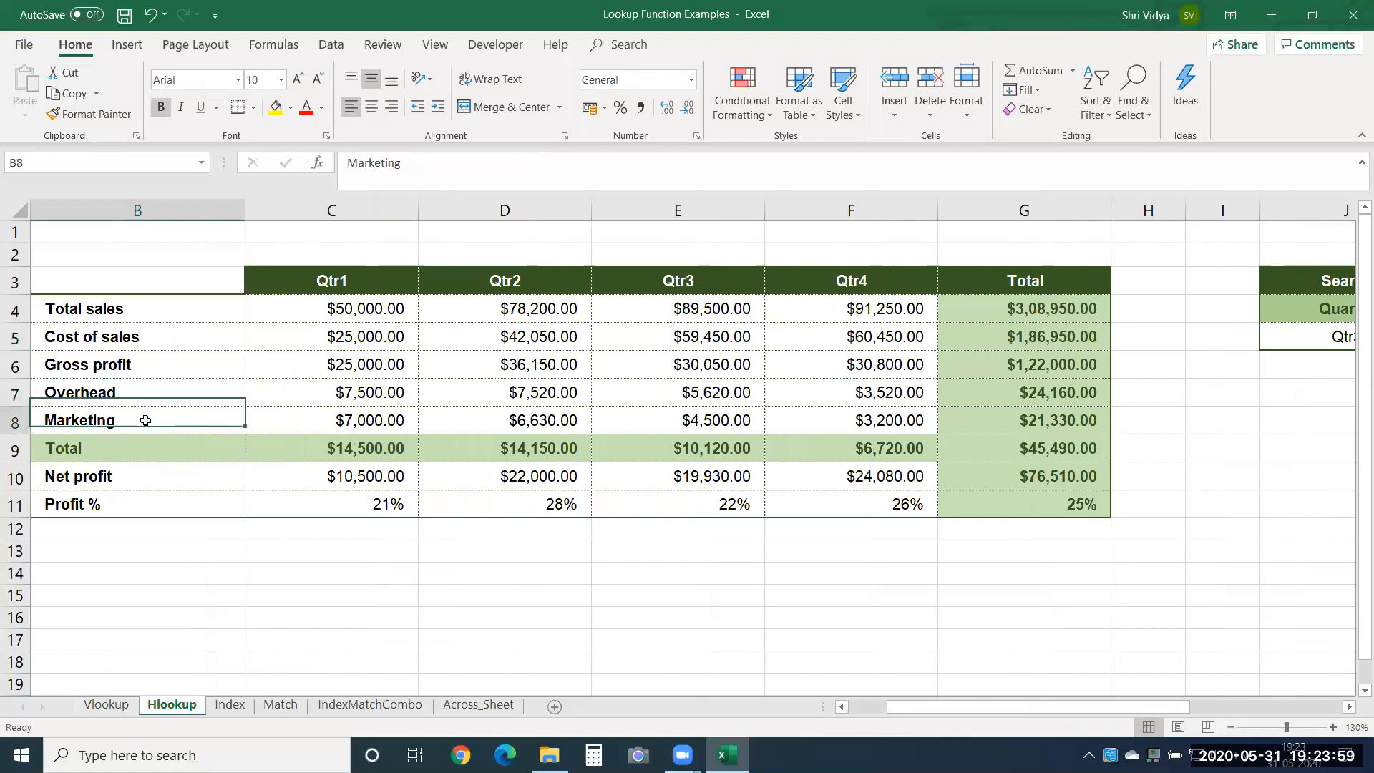
click(140, 442)
click(113, 478)
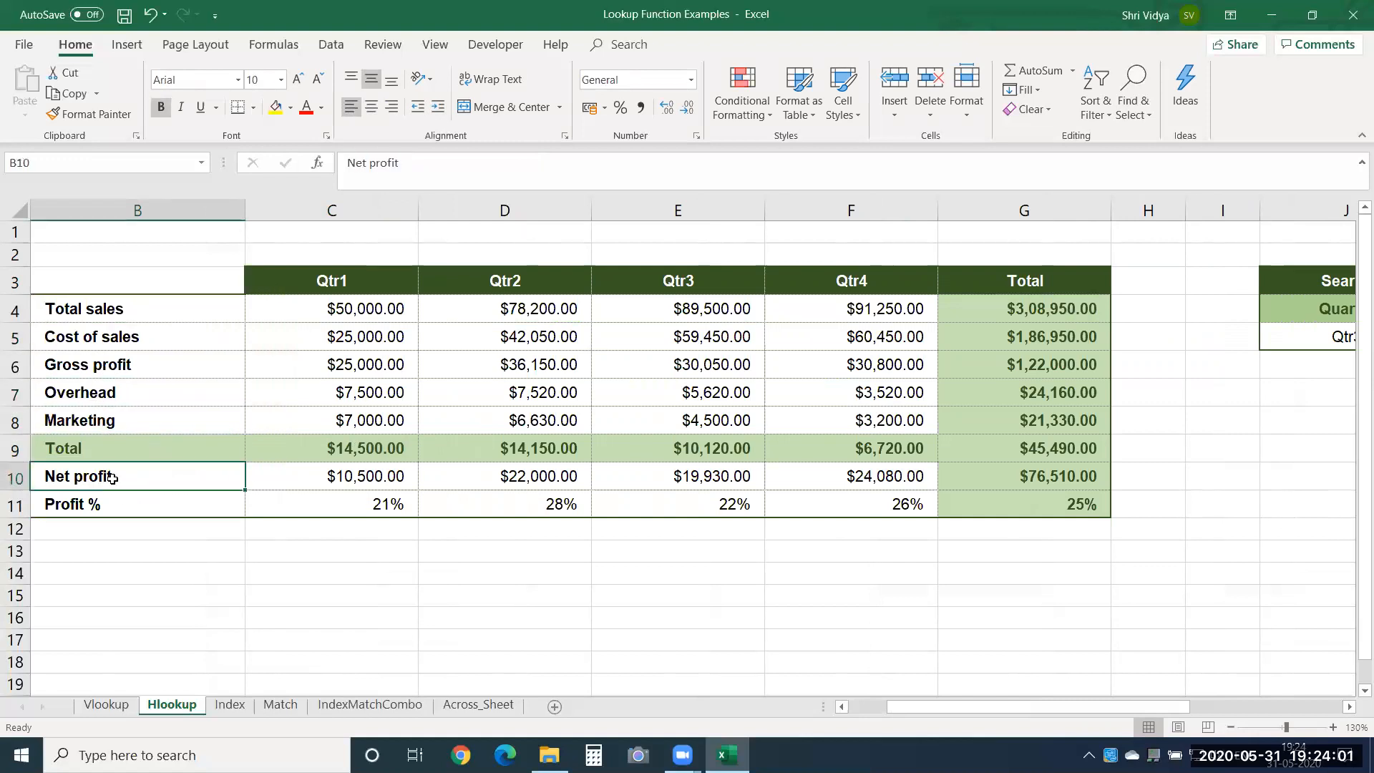
click(1299, 367)
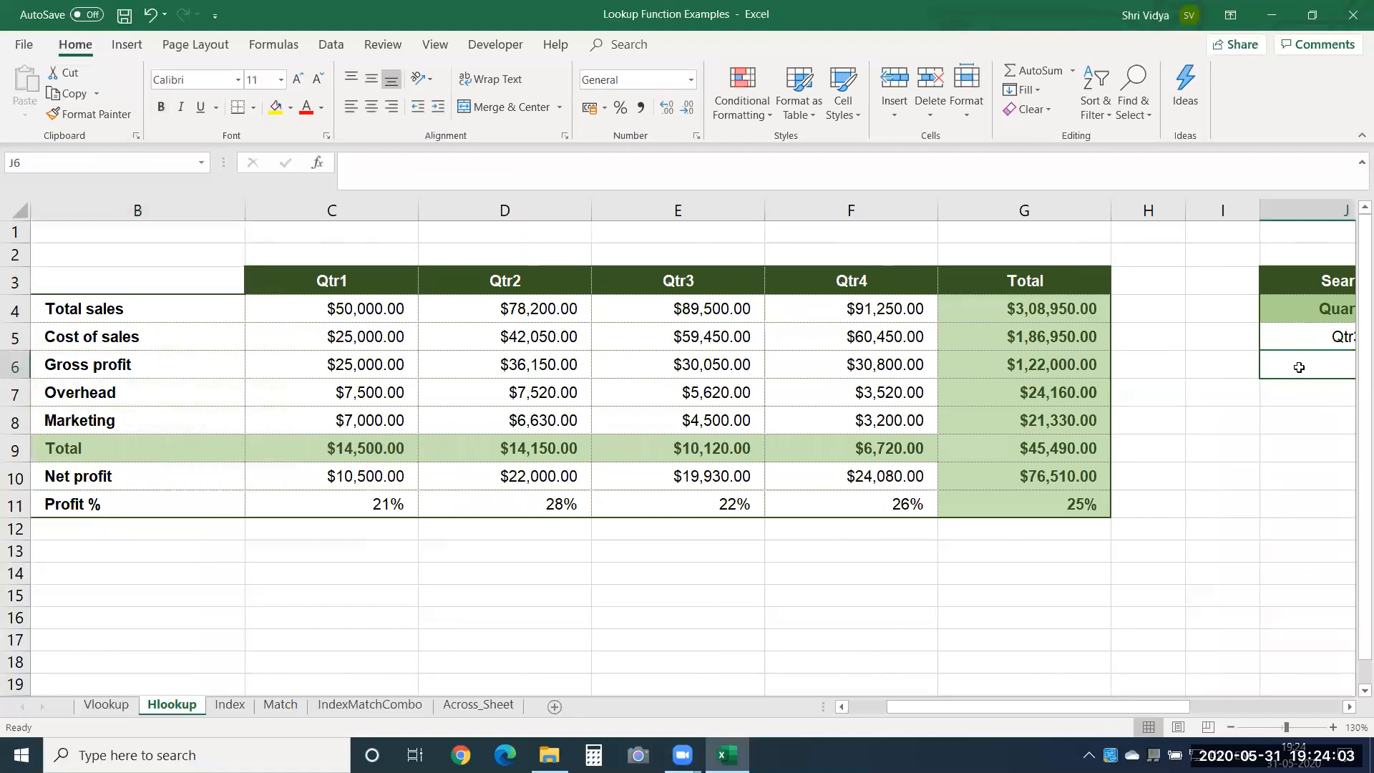
key(Right)
key(Right)
key(Right)
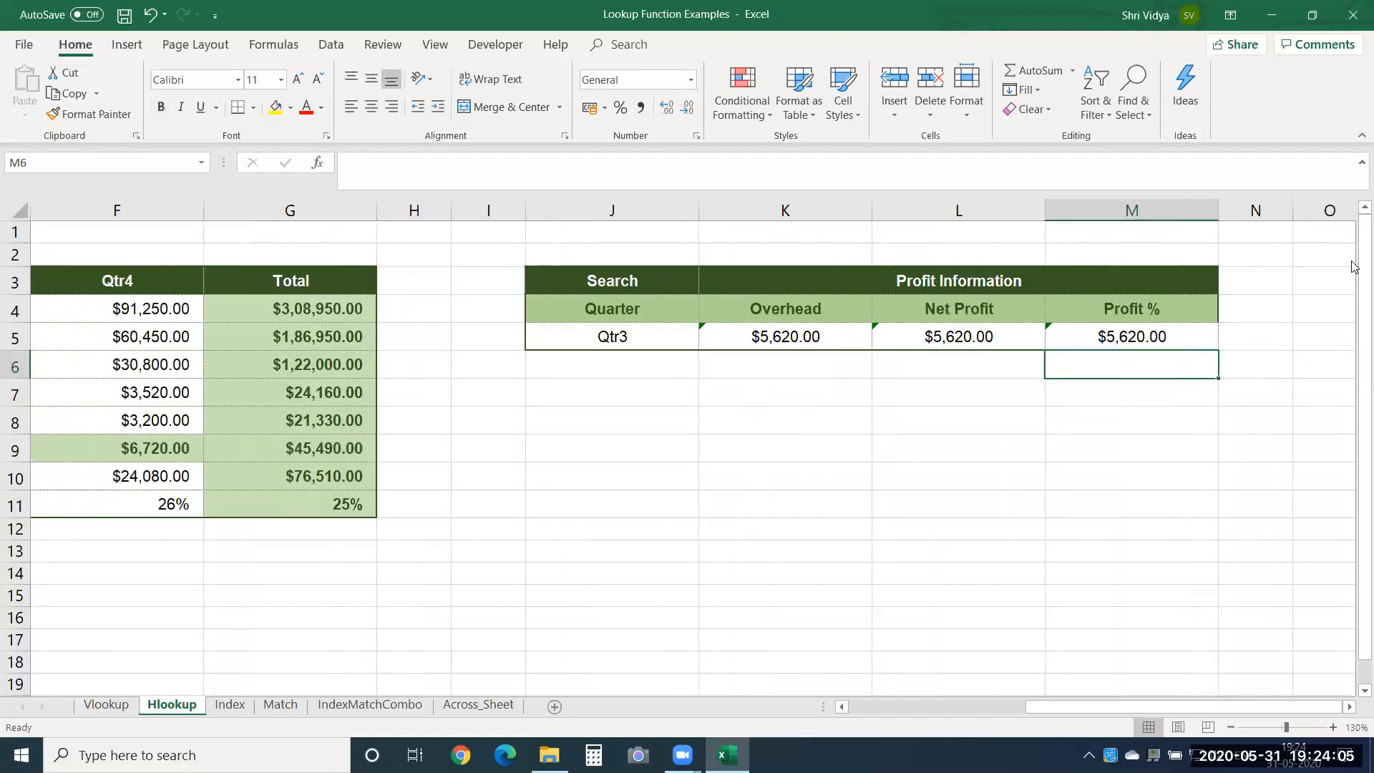
Set the row index number in the Net Profit formula in L5 to 8.
double_click(984, 332)
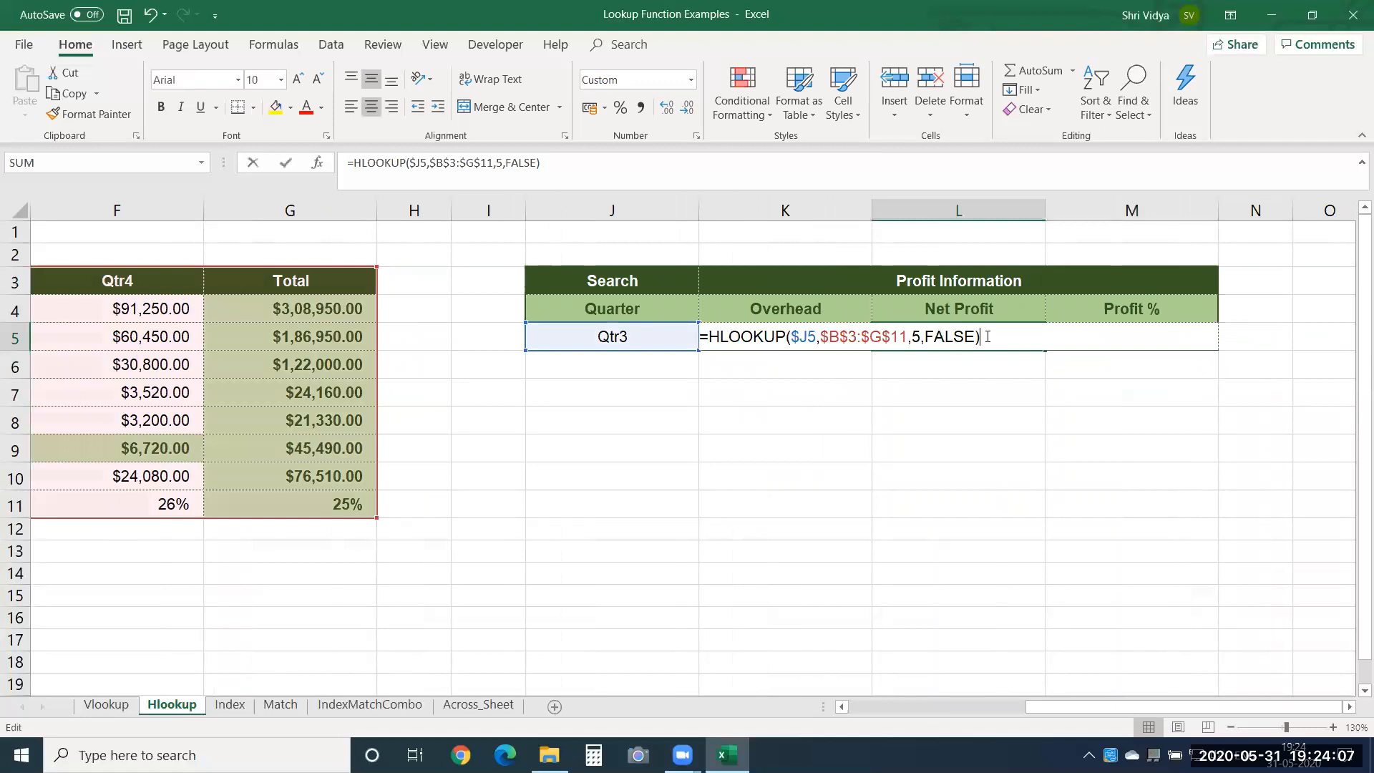
double_click(916, 336)
text(8)
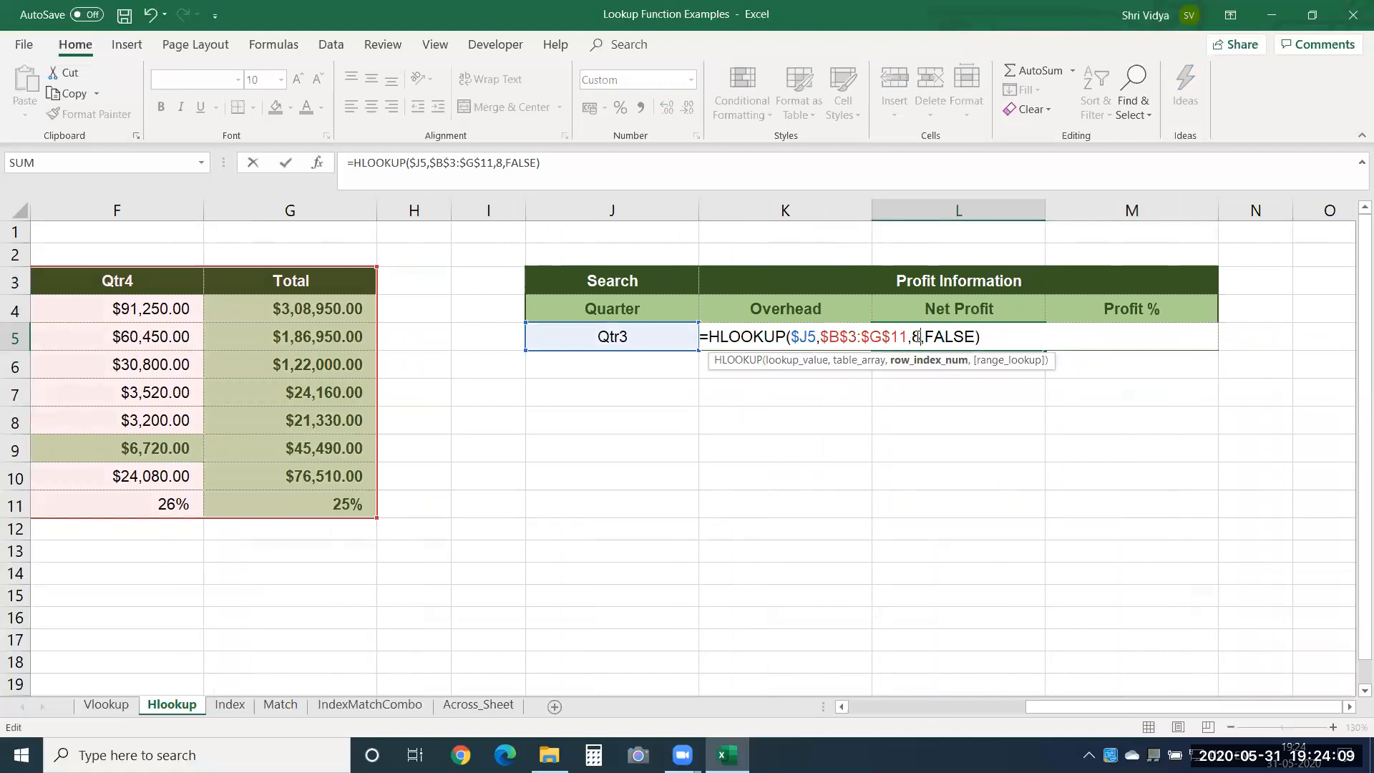
key(Return)
key(Up)
key(Right)
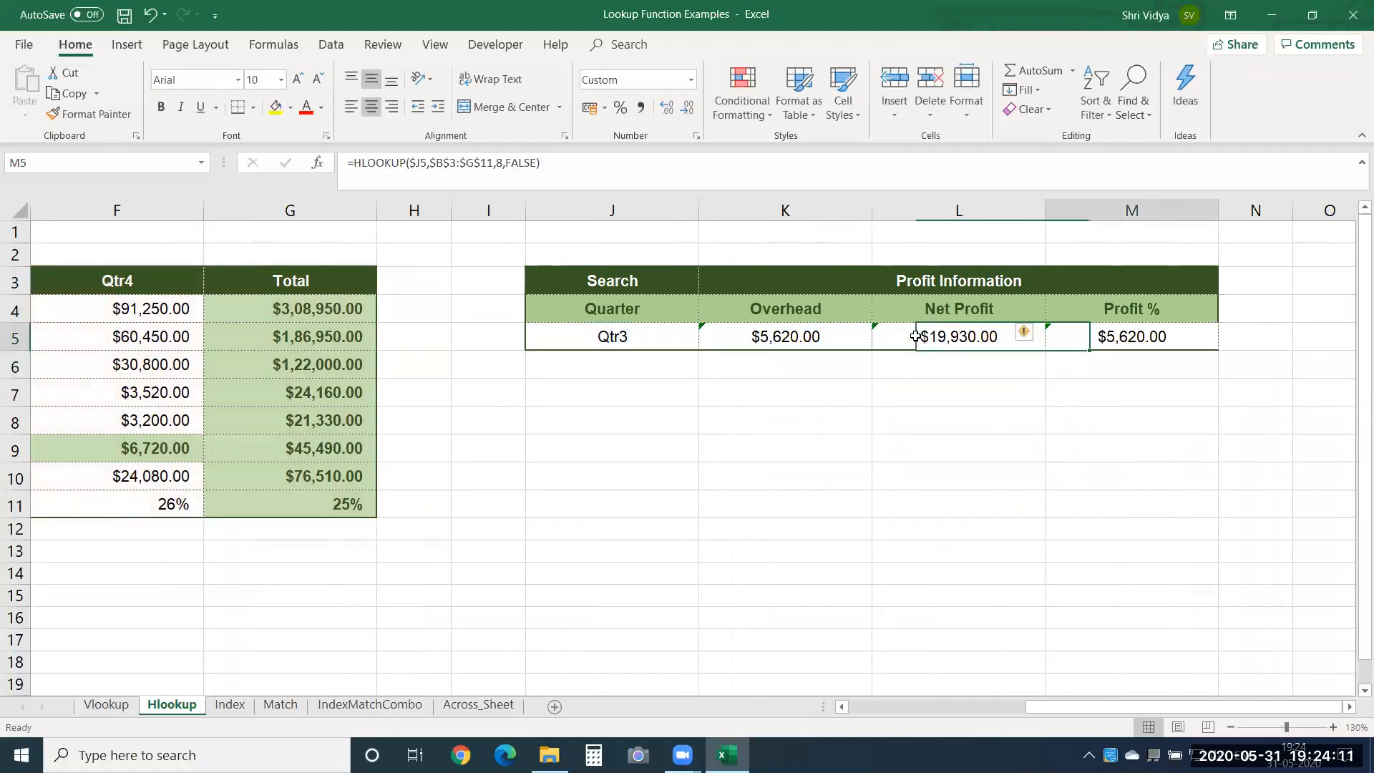
Set the row index number in the Profit % formula in M5 to 9 and format the cell as a percentage.
double_click(1083, 339)
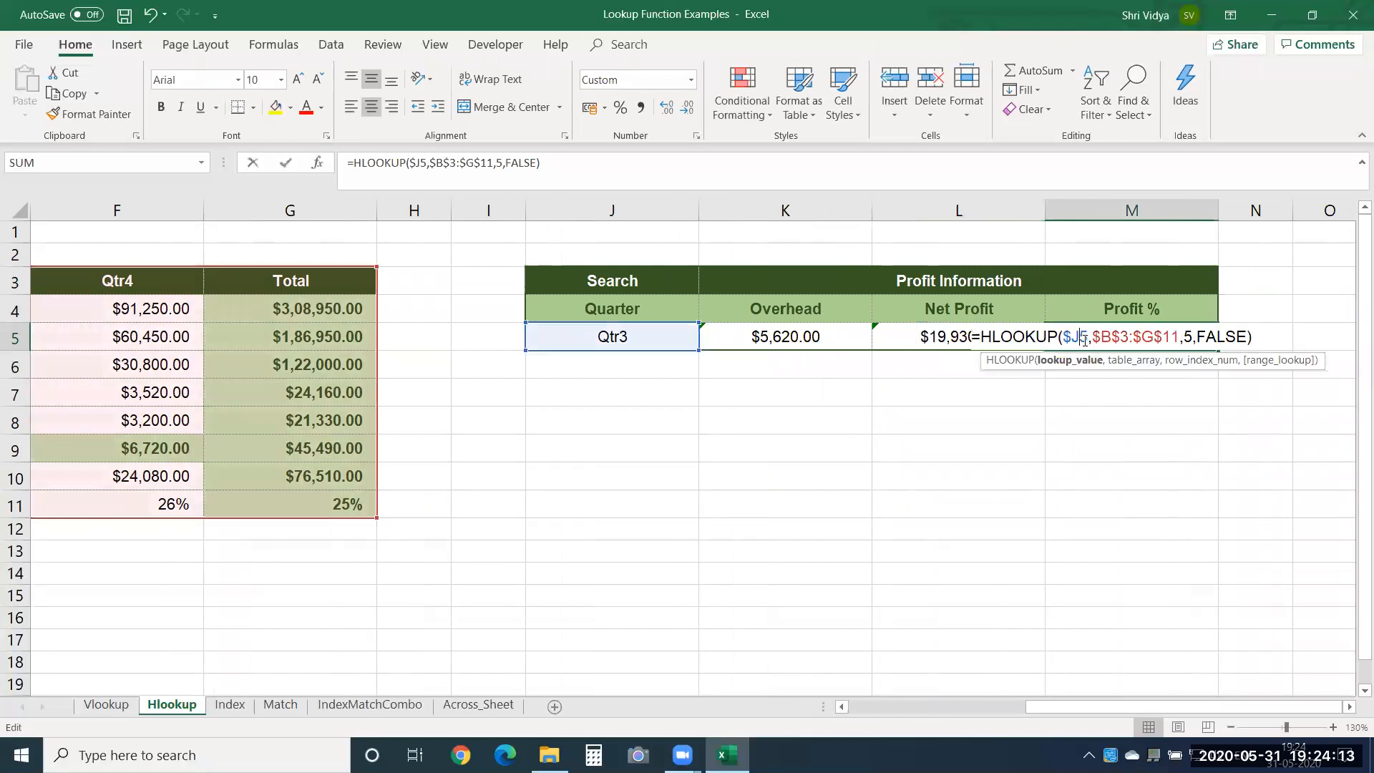
double_click(1189, 338)
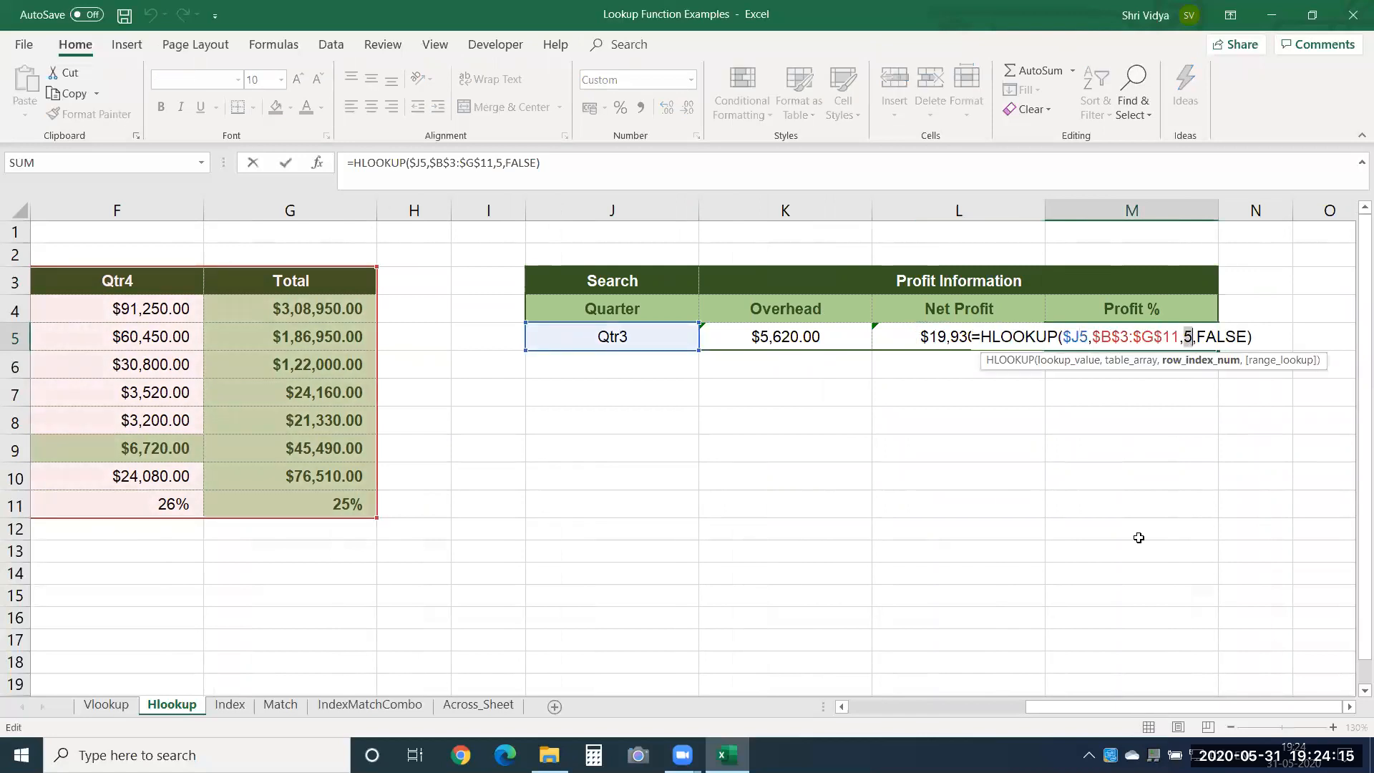
text(9)
key(Return)
key(Up)
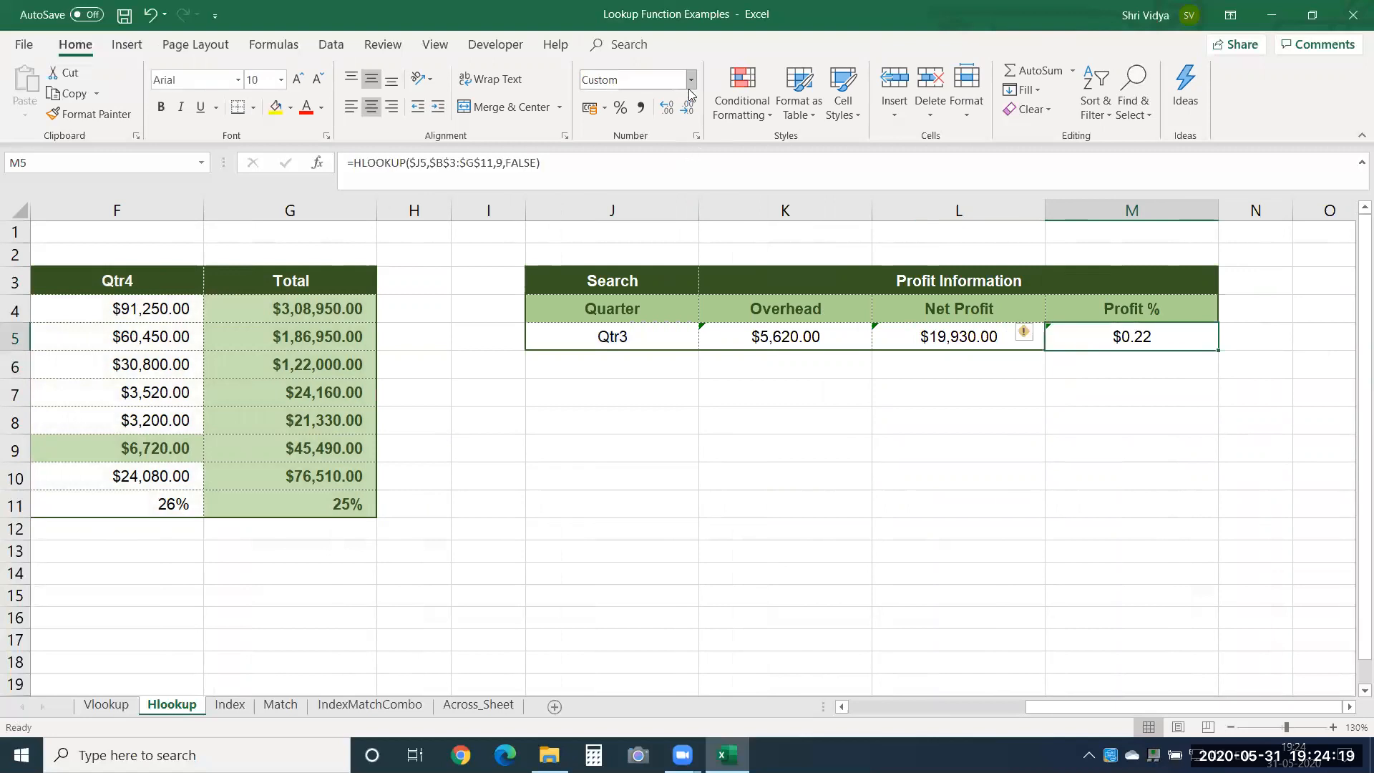
click(620, 108)
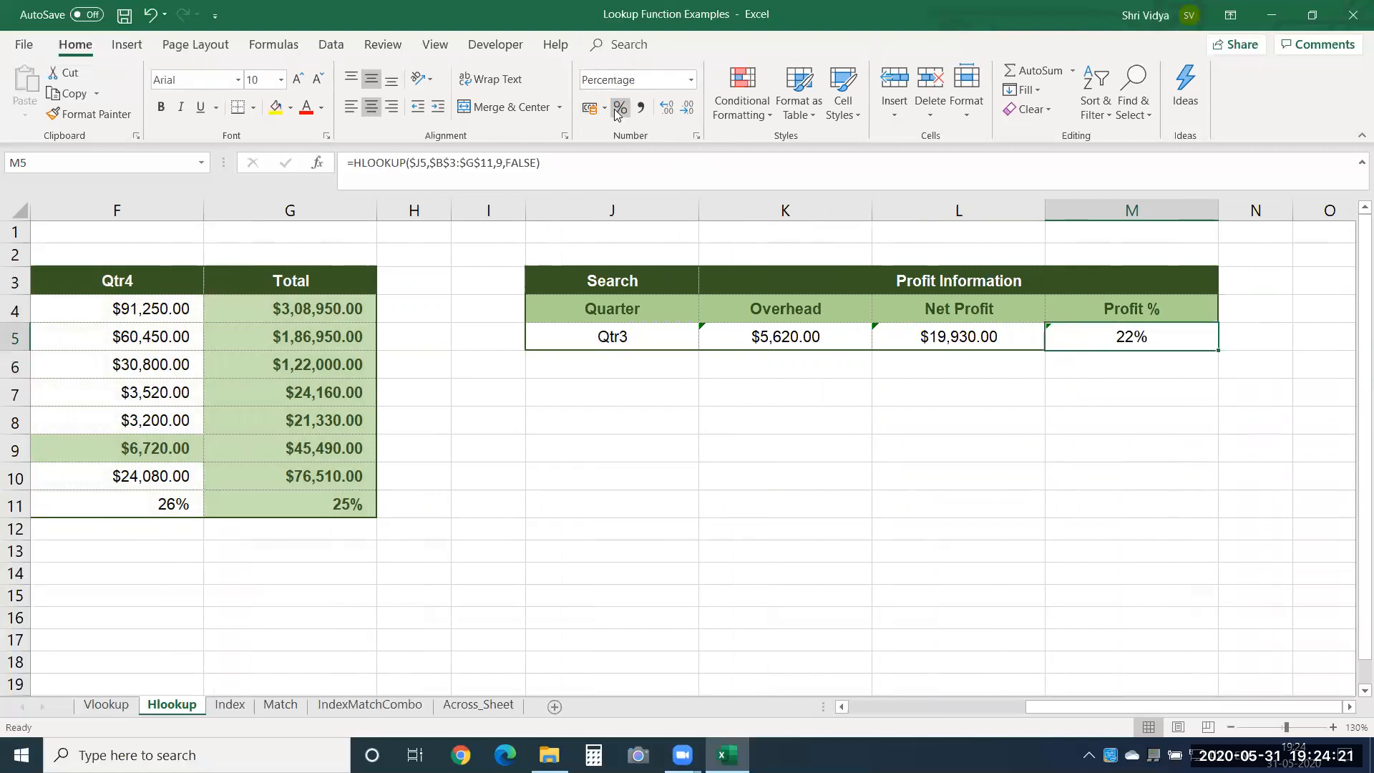
click(584, 533)
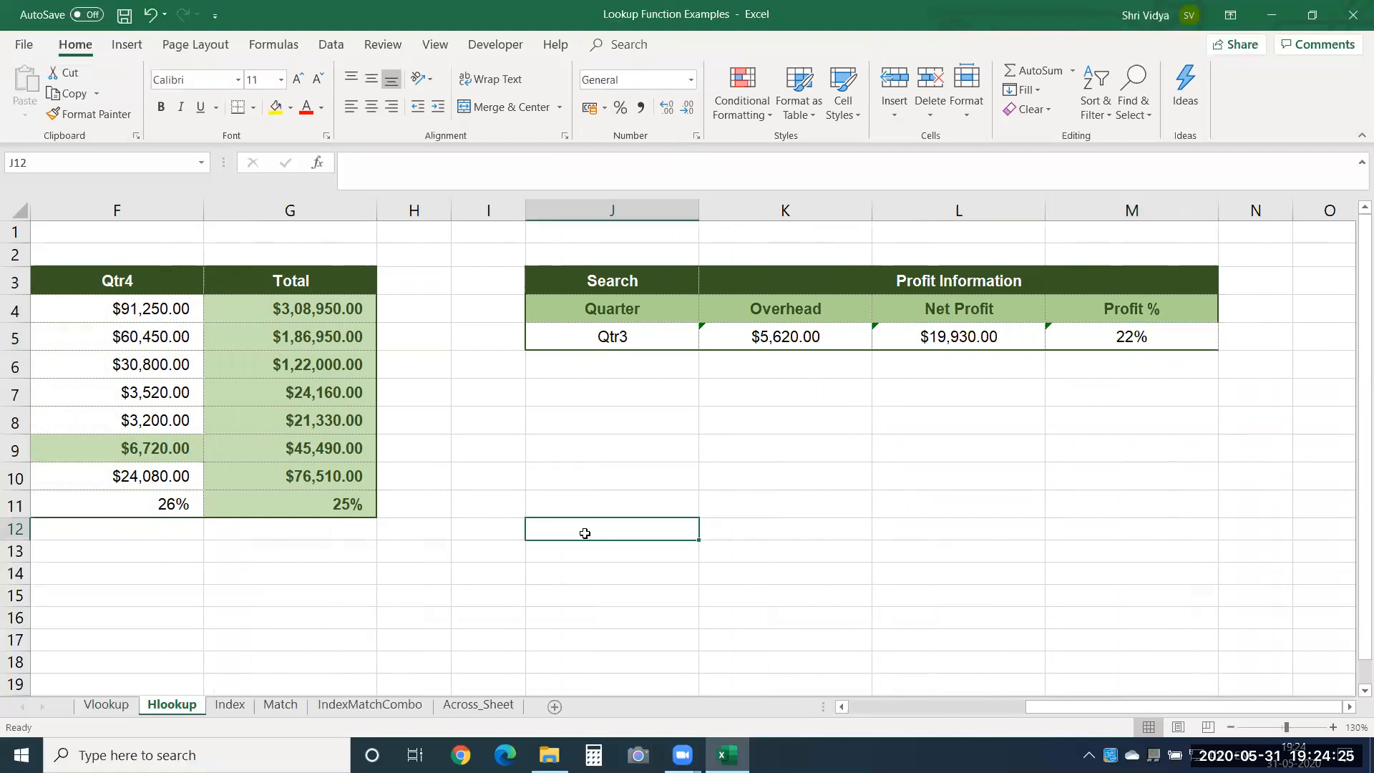
Set the search quarter in J5 to Qtr2.
click(617, 337)
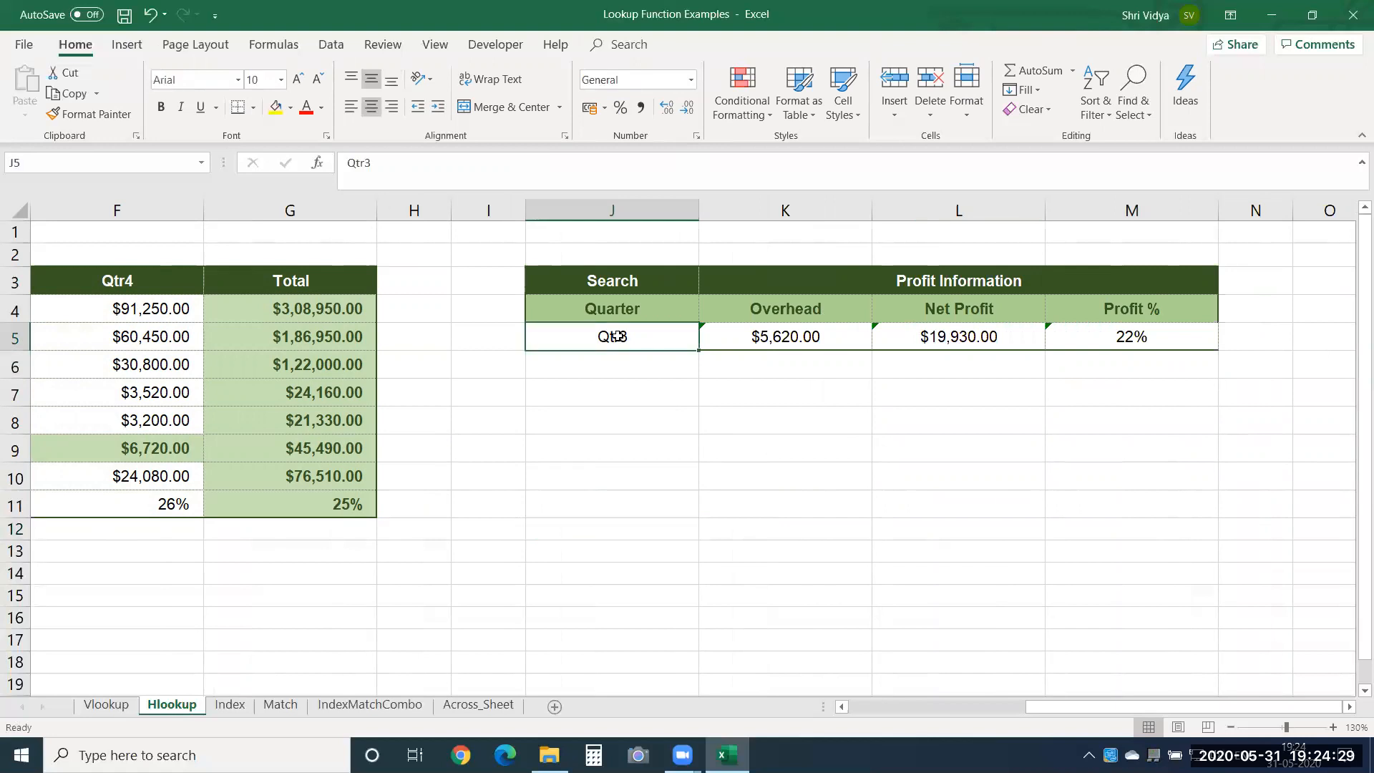
text(Qtr)
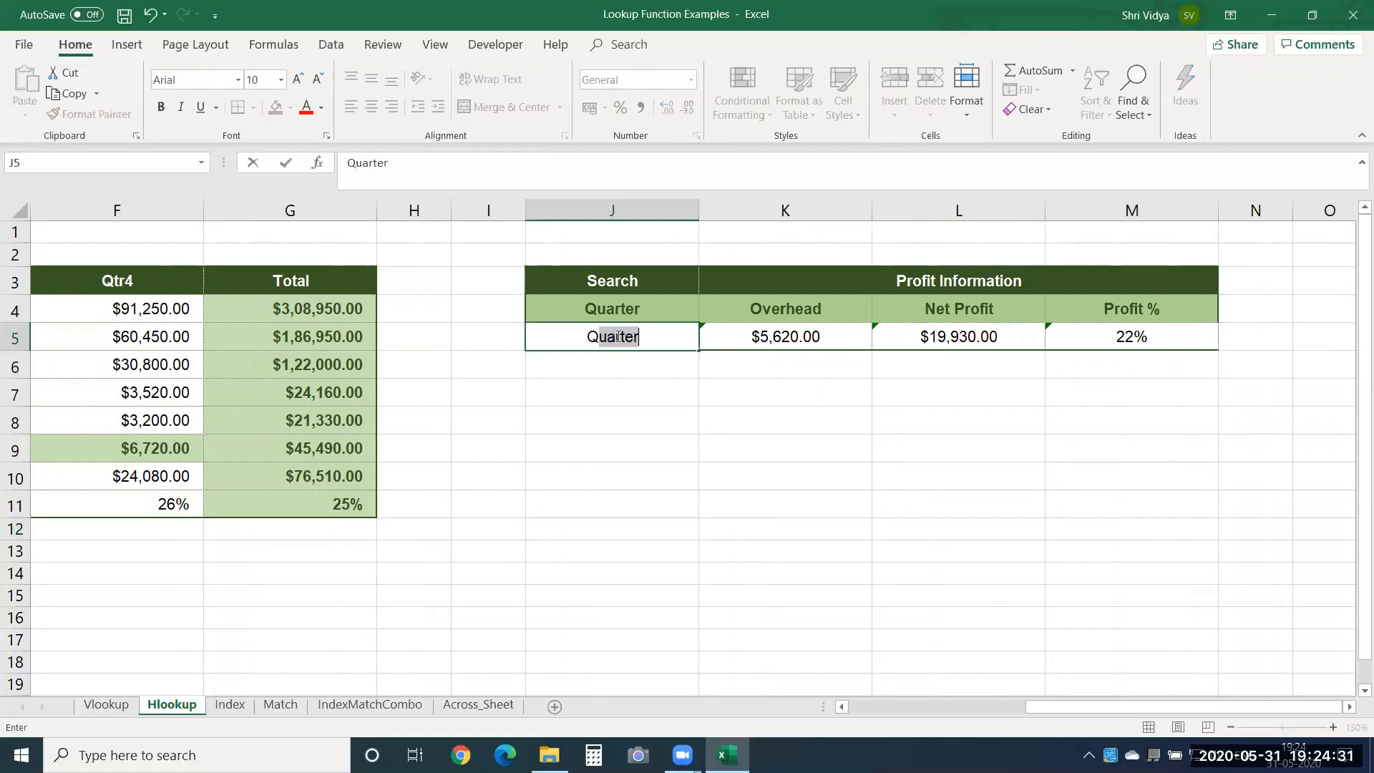
text(2)
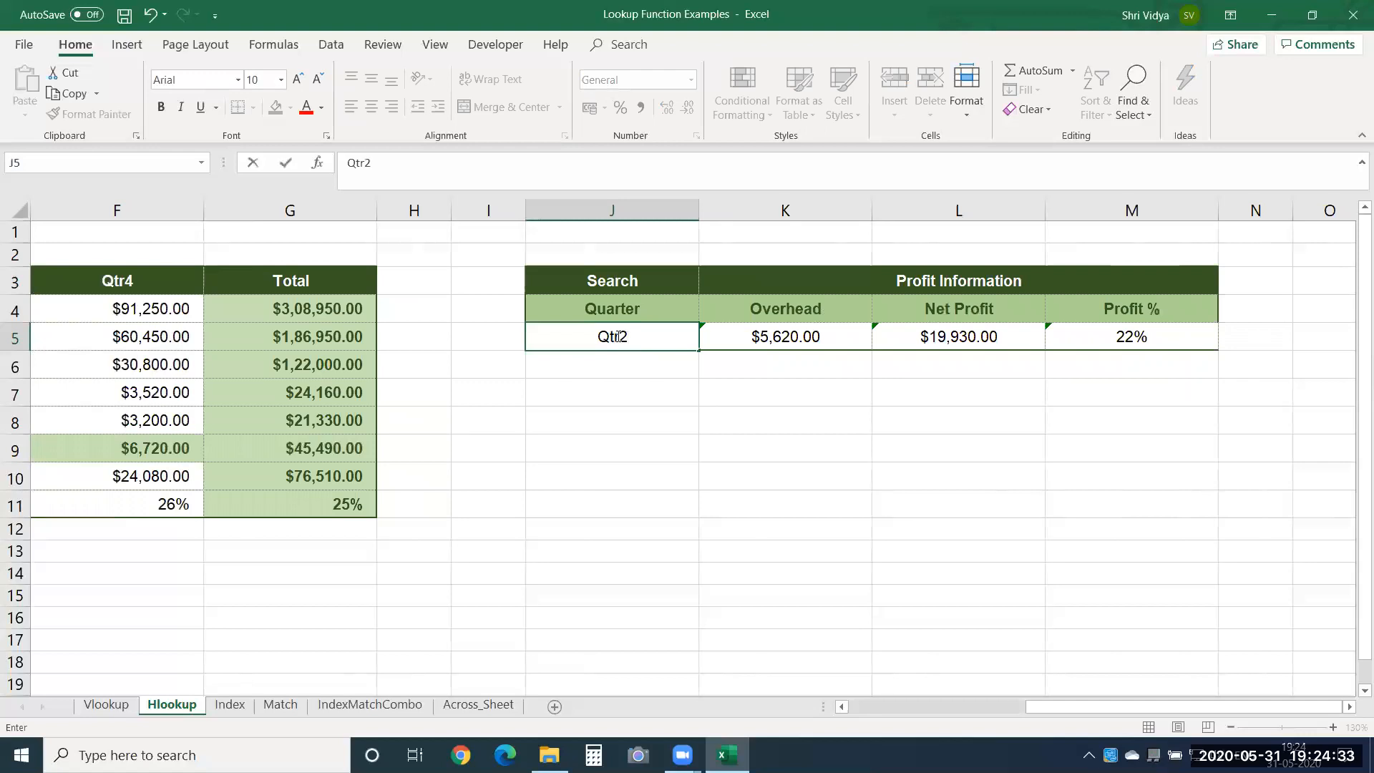
key(Return)
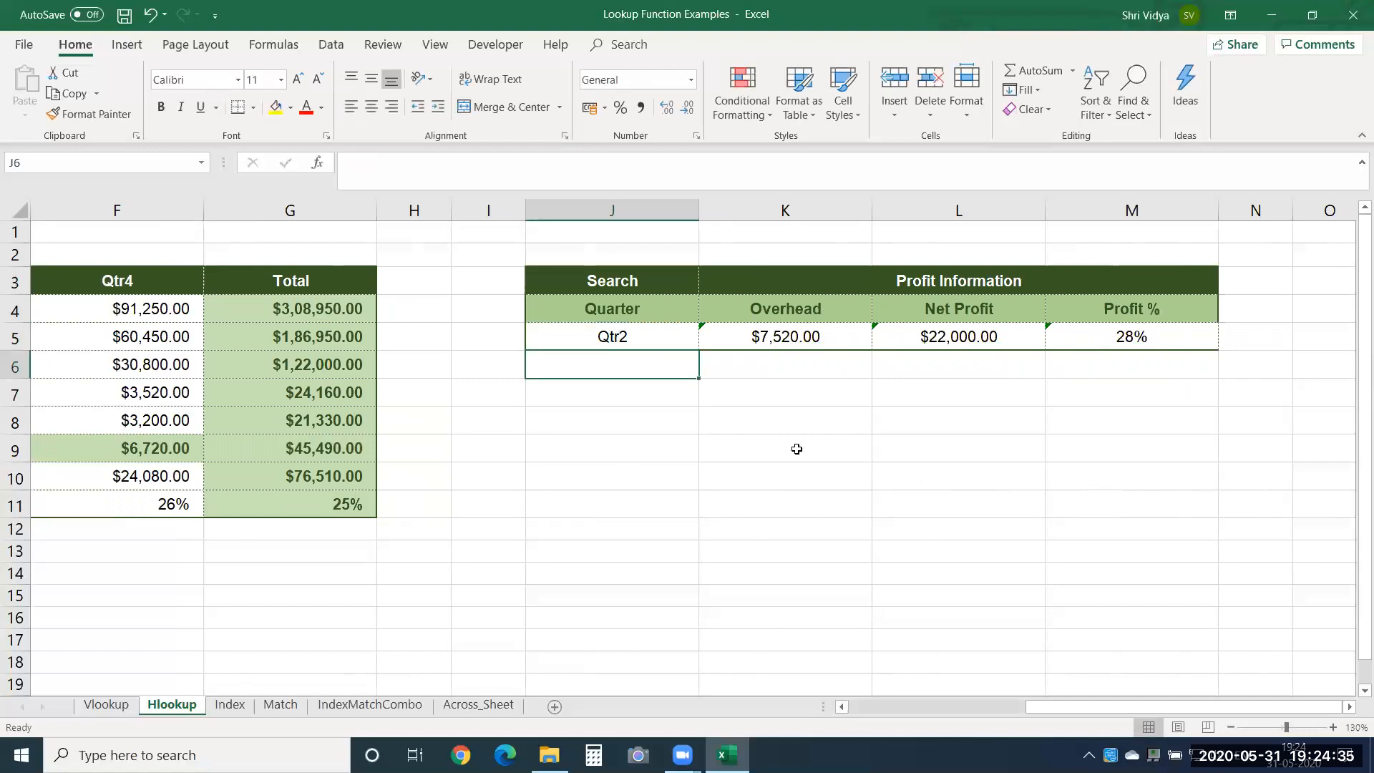
Compare the Qtr2 Overhead figure in the source table with the HLOOKUP results in the Profit Information table.
key(Left)
key(Left)
key(Left)
key(Left)
key(Left)
key(Left)
key(Left)
key(Left)
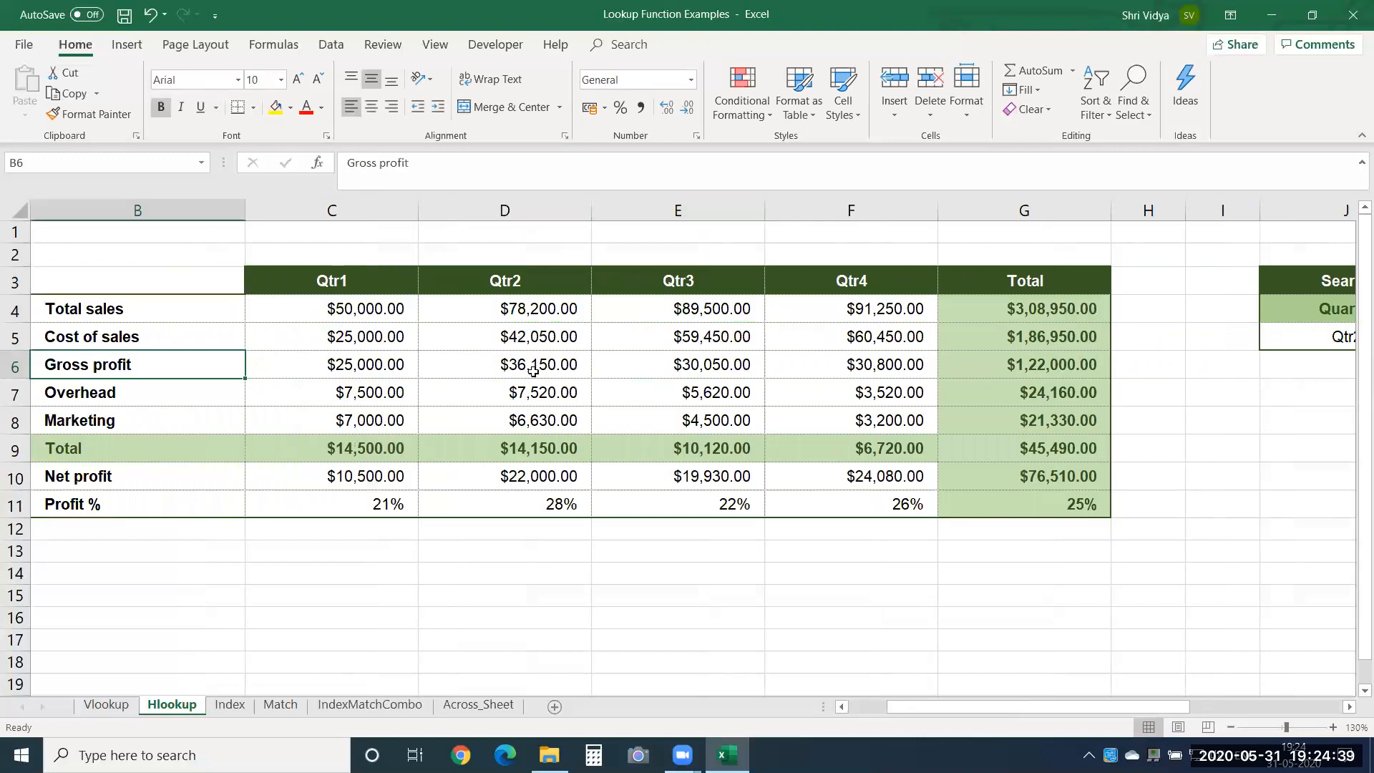
drag(528, 390, 531, 237)
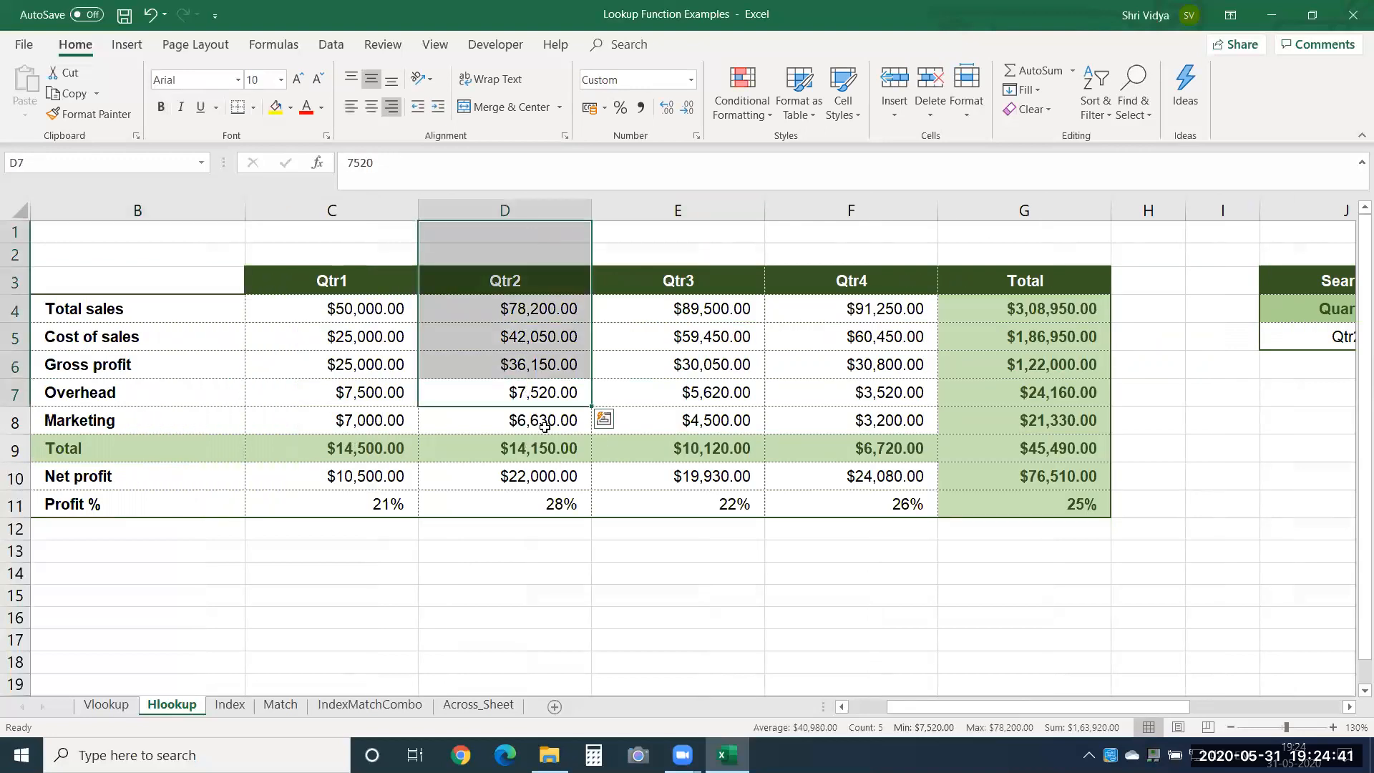
drag(501, 393, 157, 401)
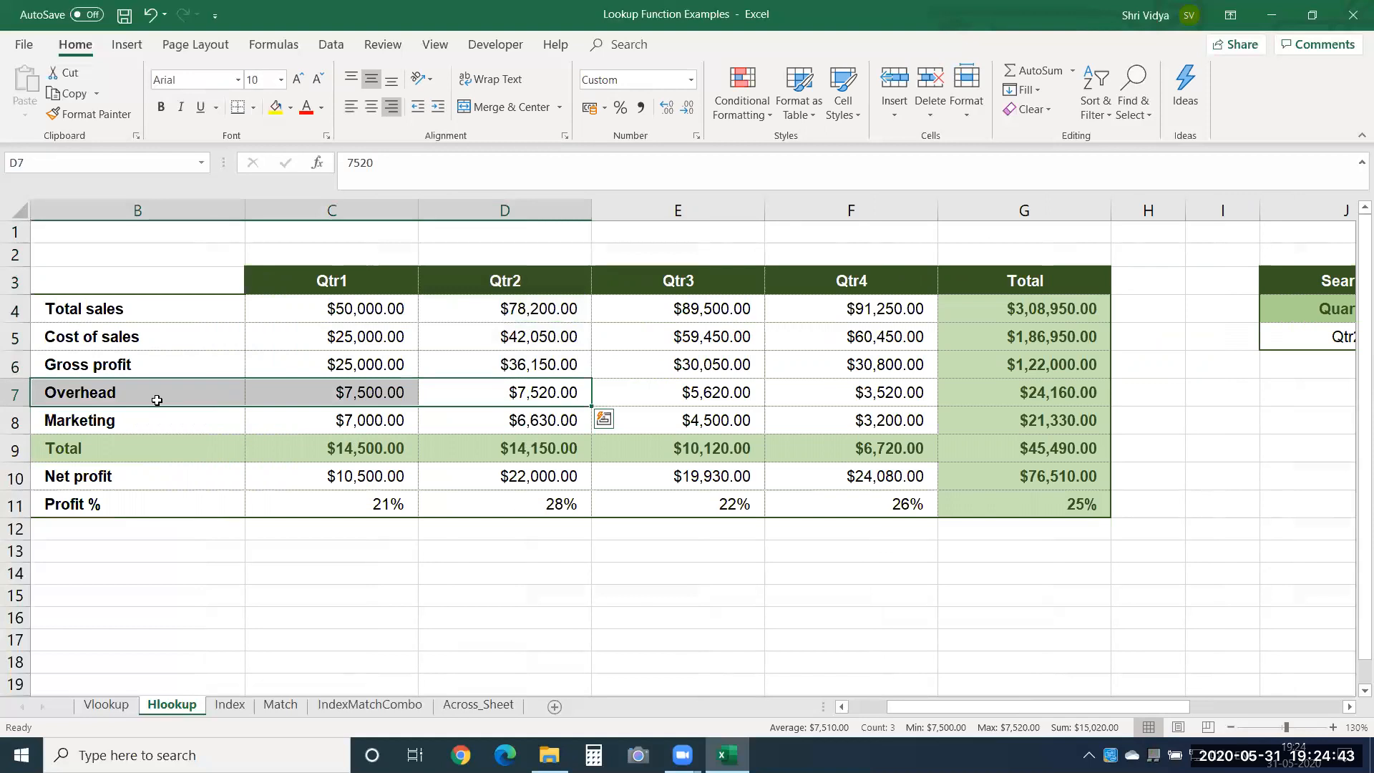
key(Right)
key(Right)
key(Right)
key(Right)
key(Right)
key(Right)
key(Right)
key(Right)
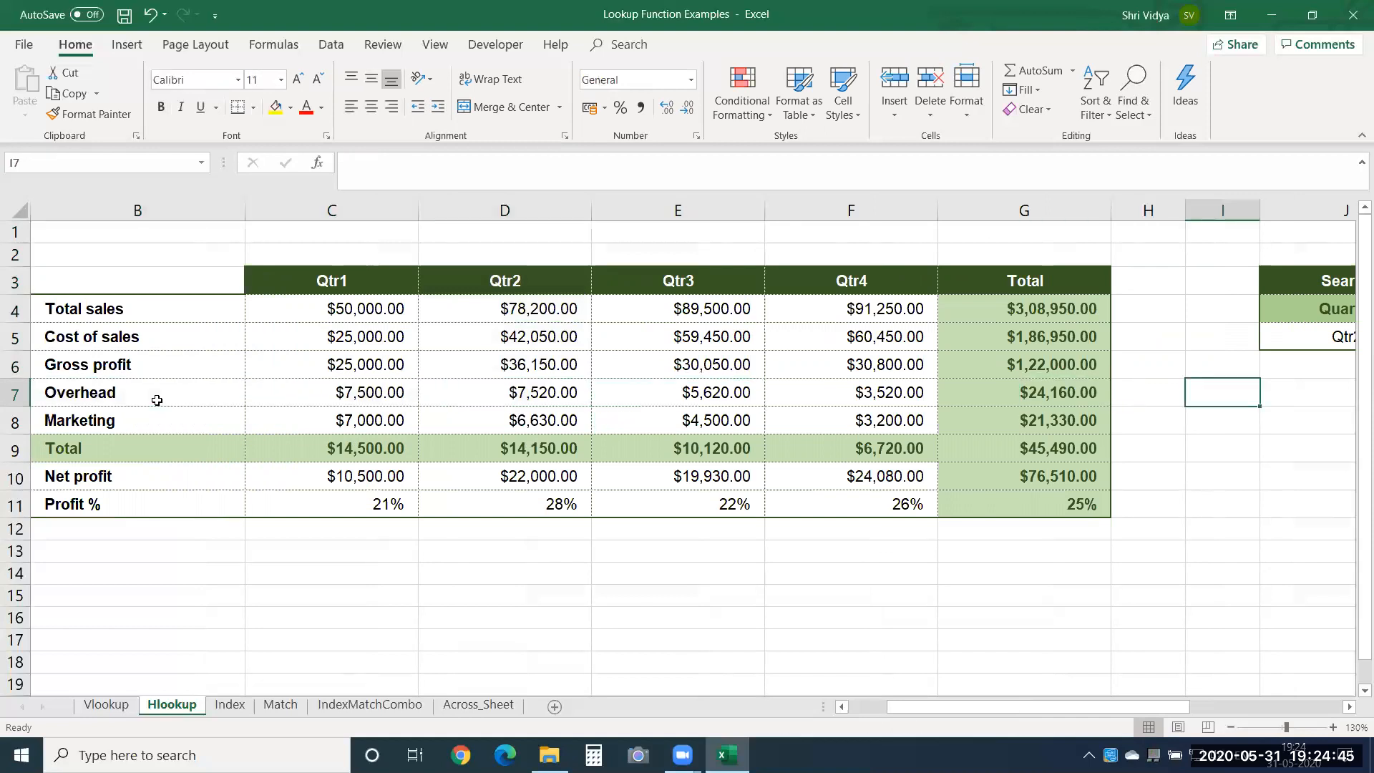
key(Right)
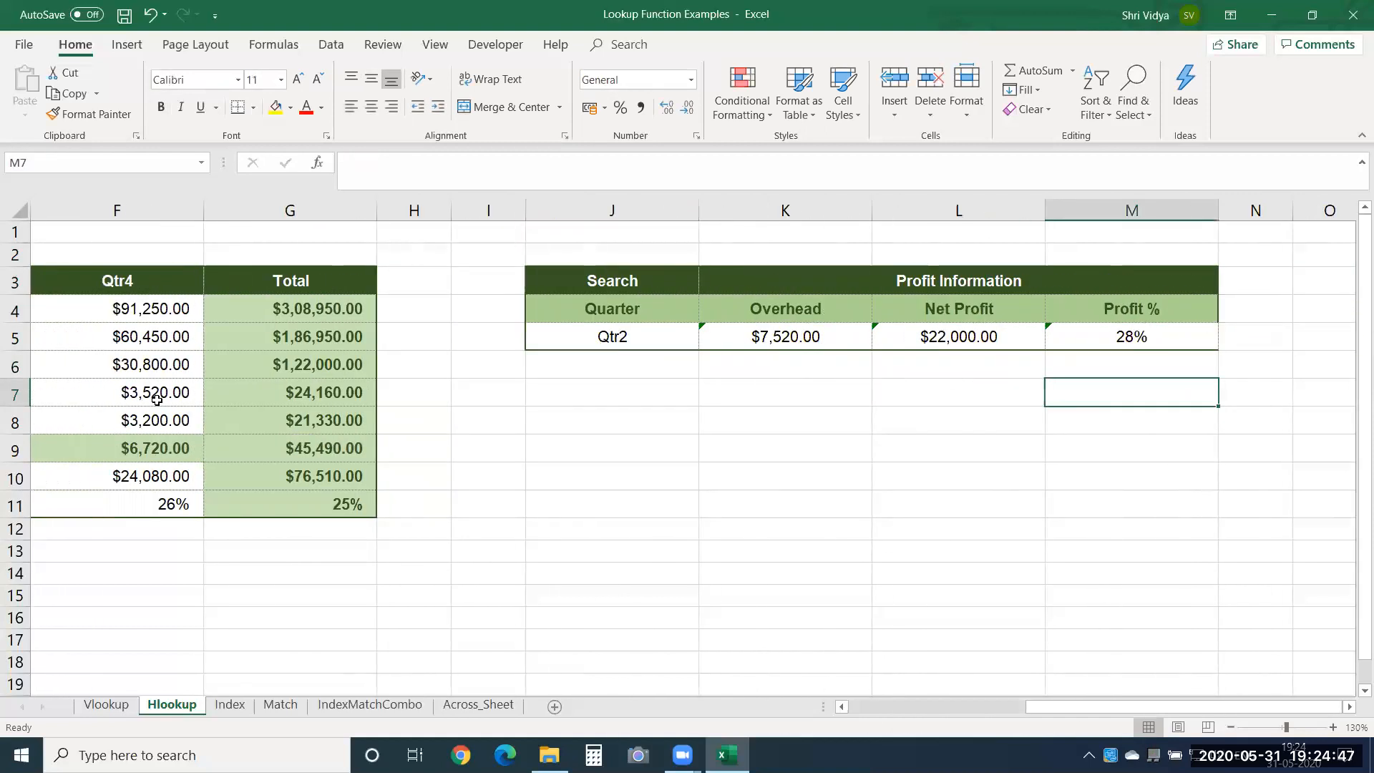
Fill the quarter series from J5 down to J10 and clear the repeated quarters in J9:J10.
click(646, 355)
click(654, 332)
drag(699, 351, 698, 481)
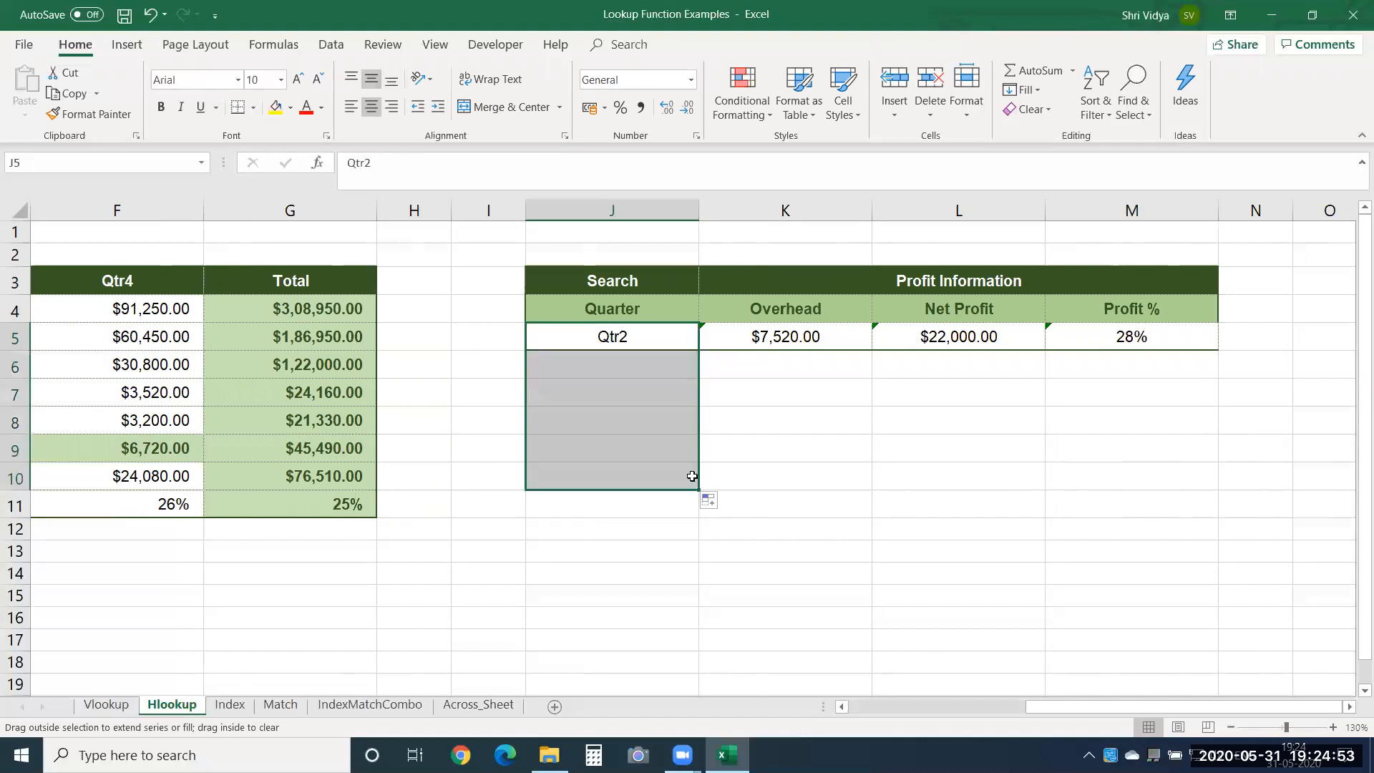
click(668, 475)
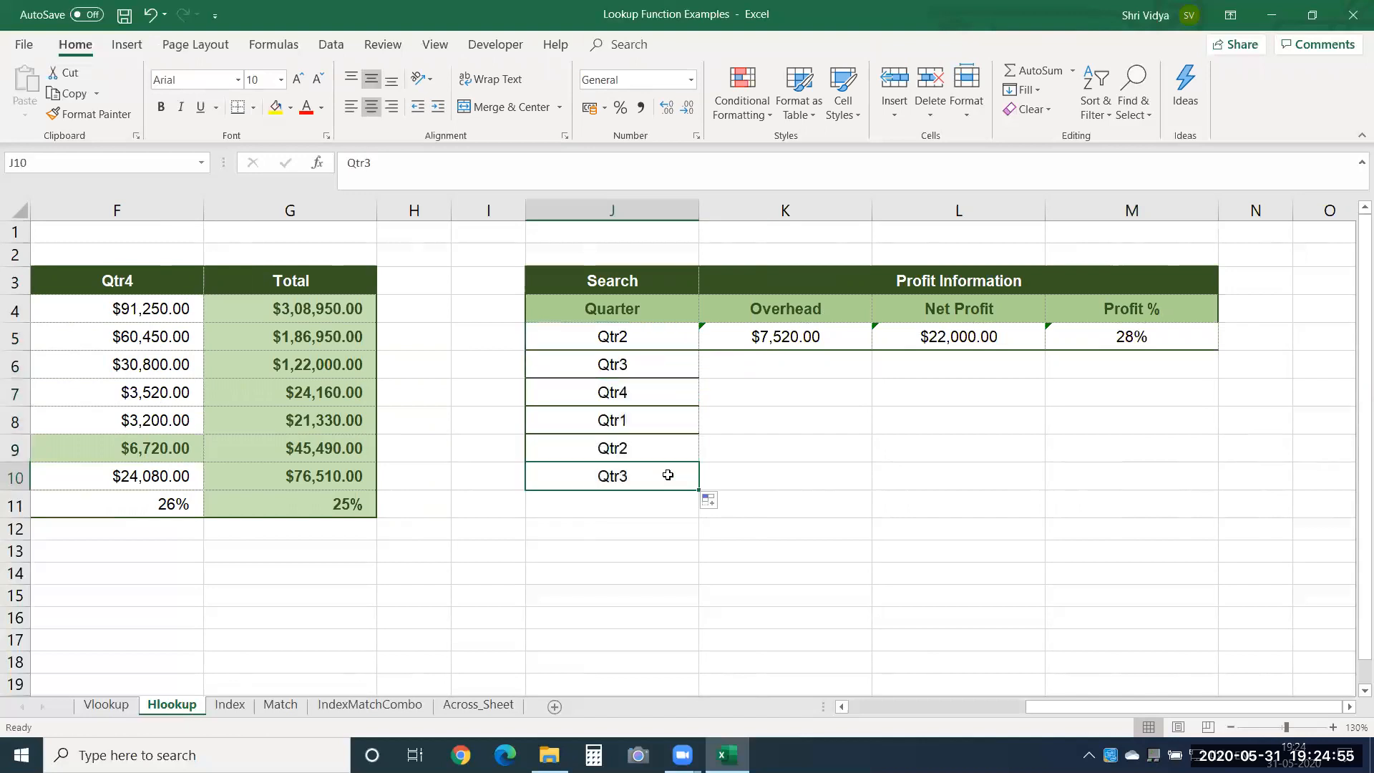
drag(667, 448, 668, 475)
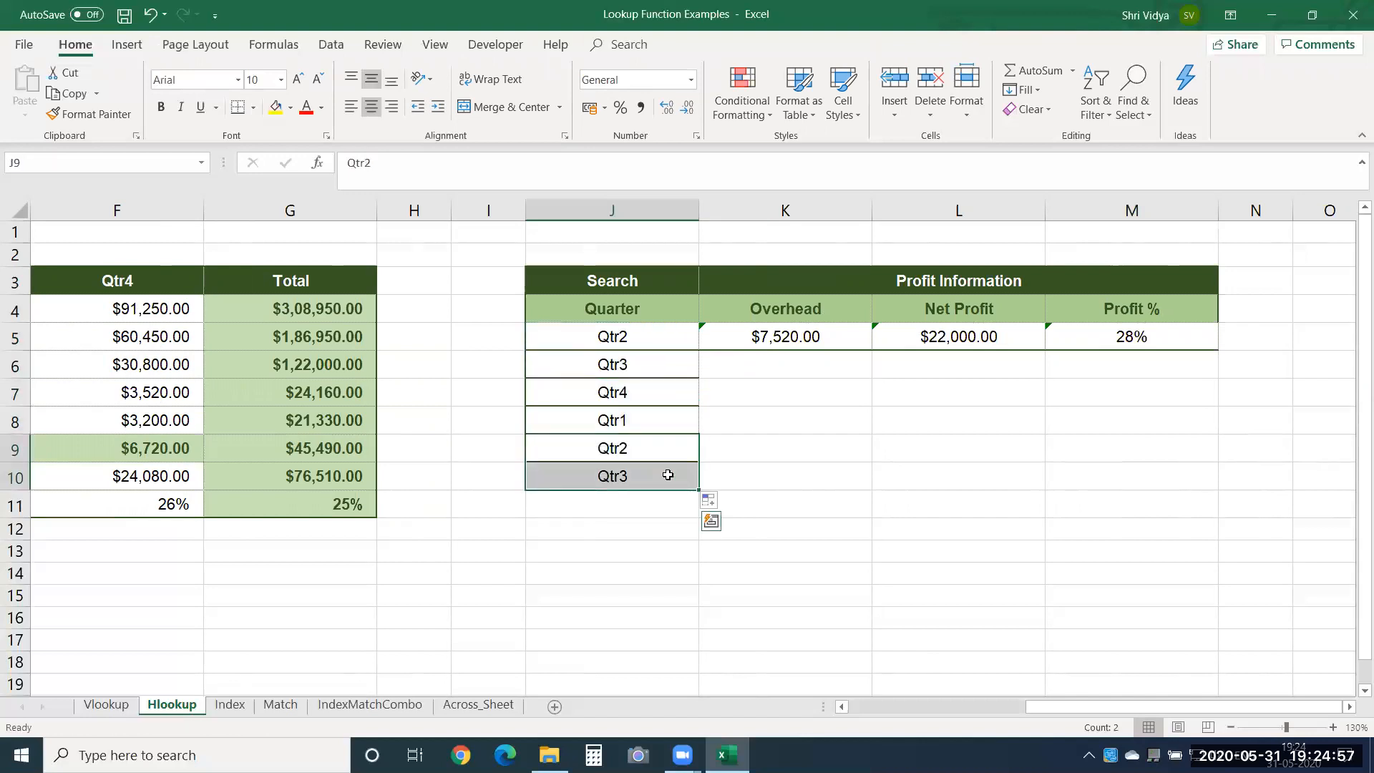
key(Delete)
Fill the Overhead, Net Profit and Profit % formulas from K5:M5 down through row 8.
click(770, 344)
drag(770, 344, 1095, 437)
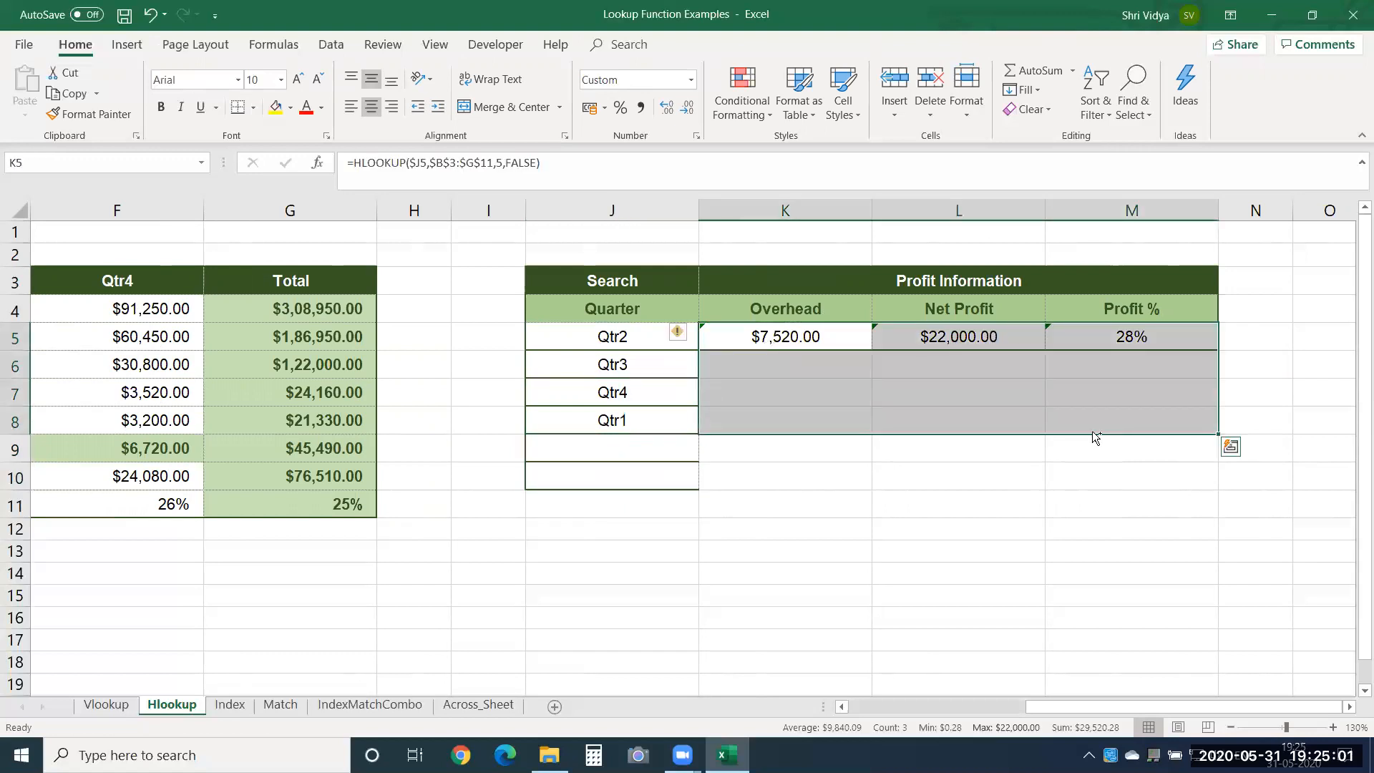
key(ctrl+d)
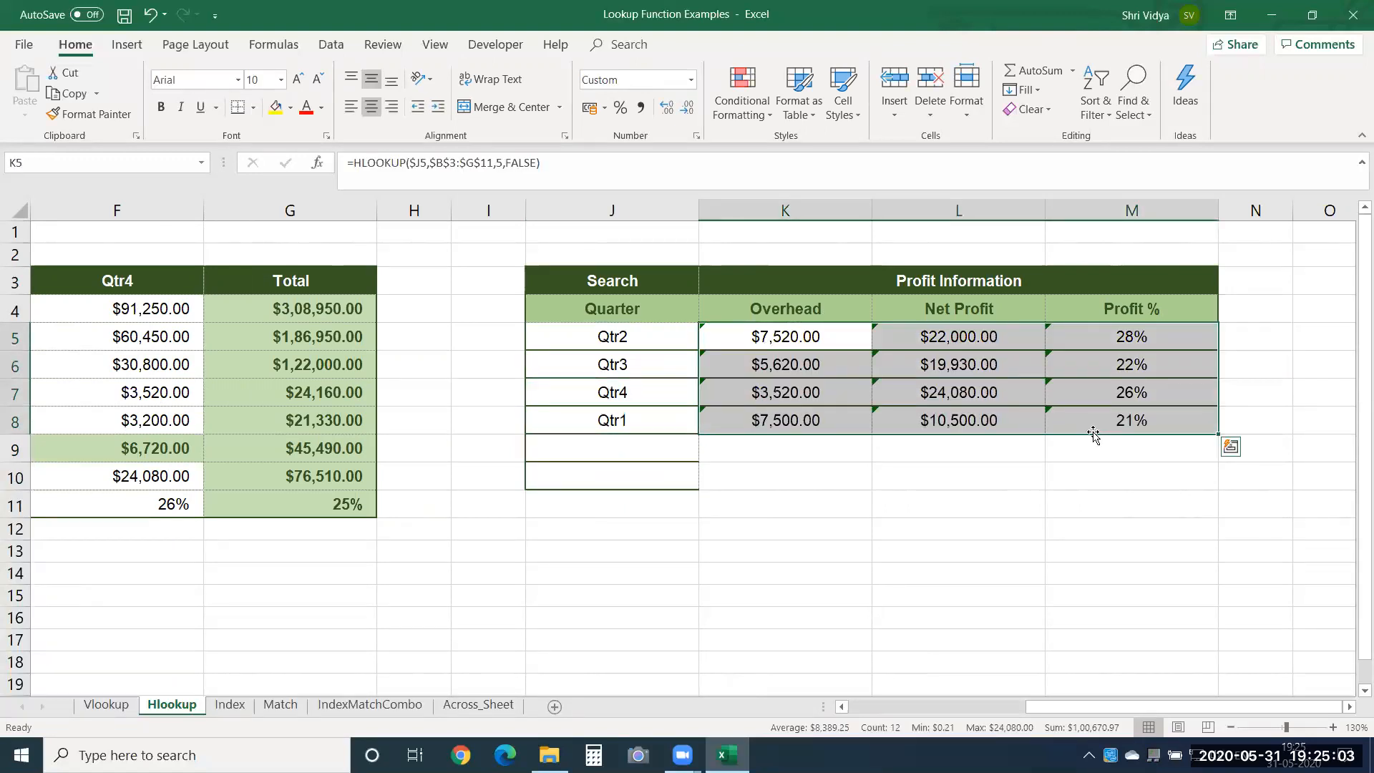
click(753, 535)
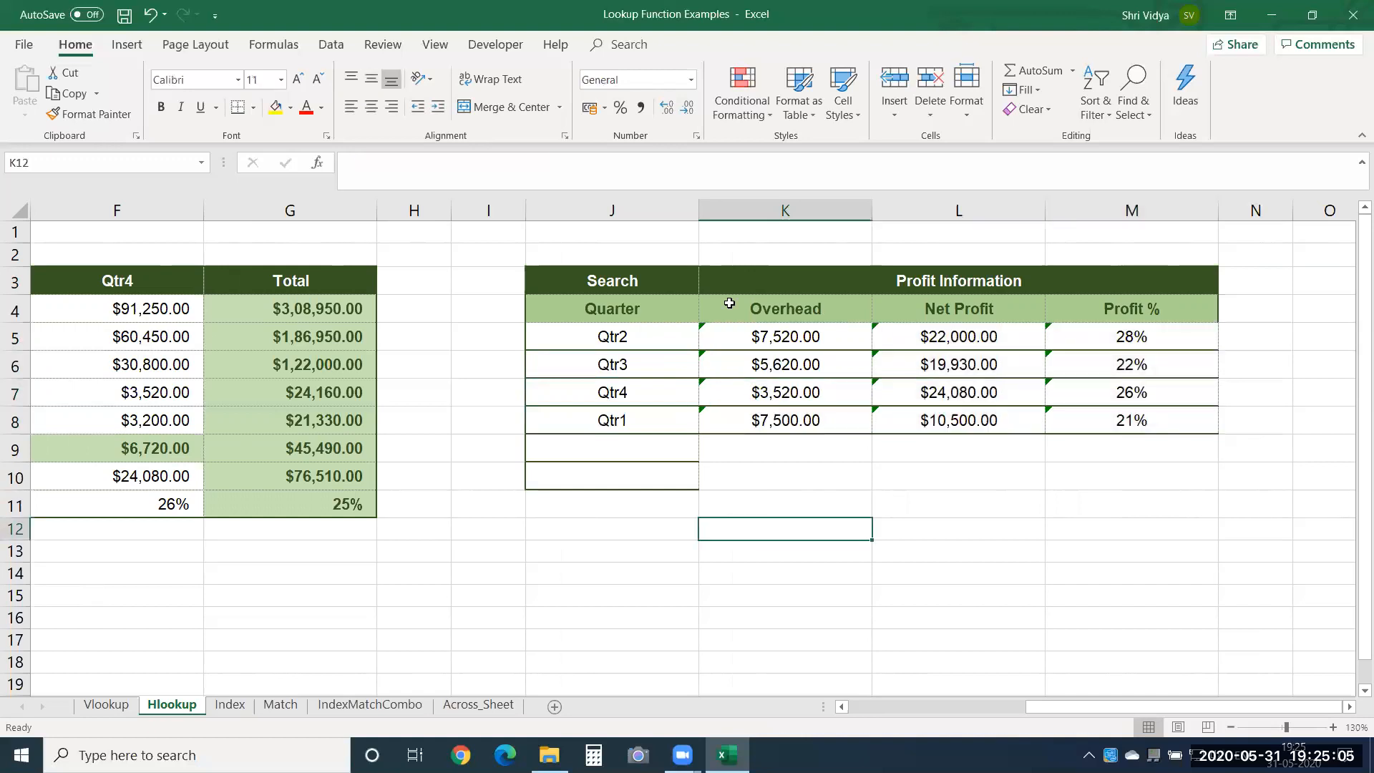
Inspect the cell references in the Overhead HLOOKUP formulas in K5 and K7.
double_click(771, 337)
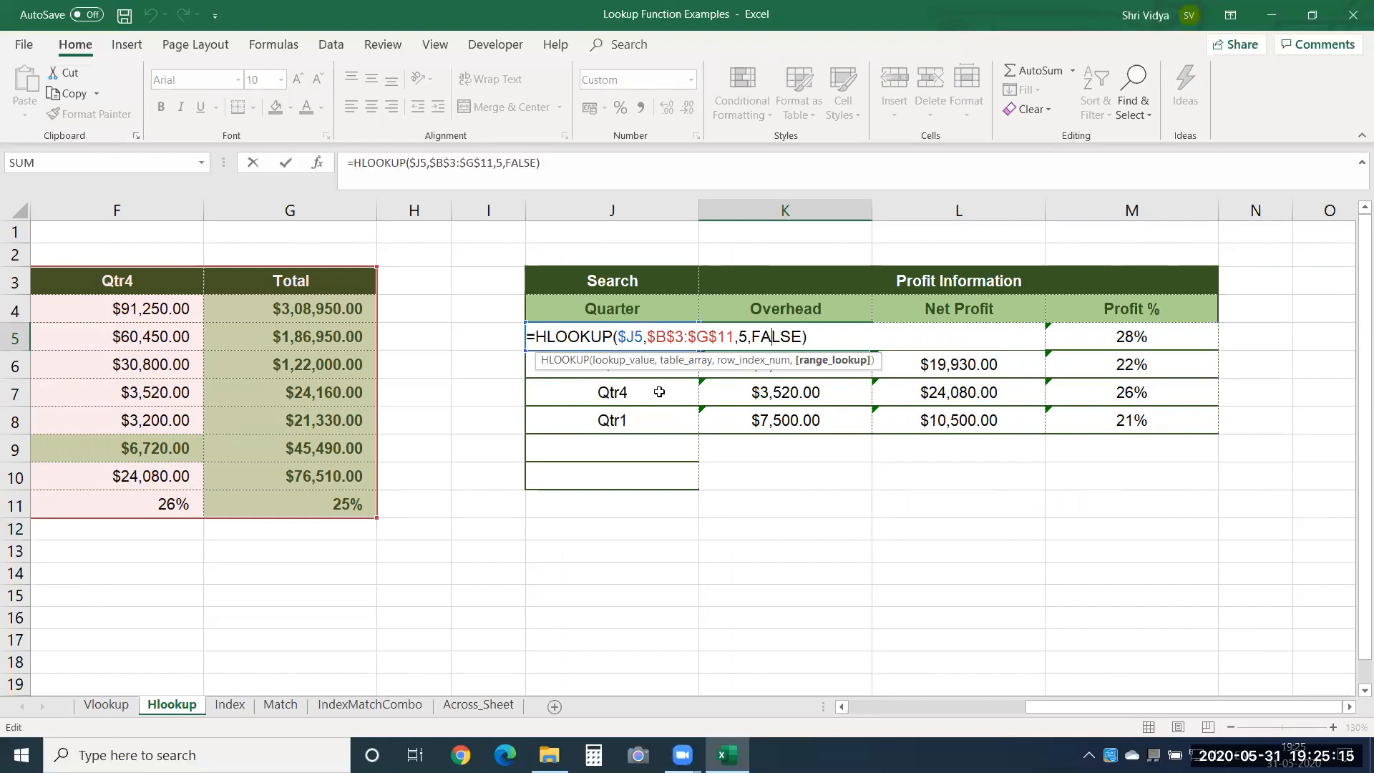
key(Return)
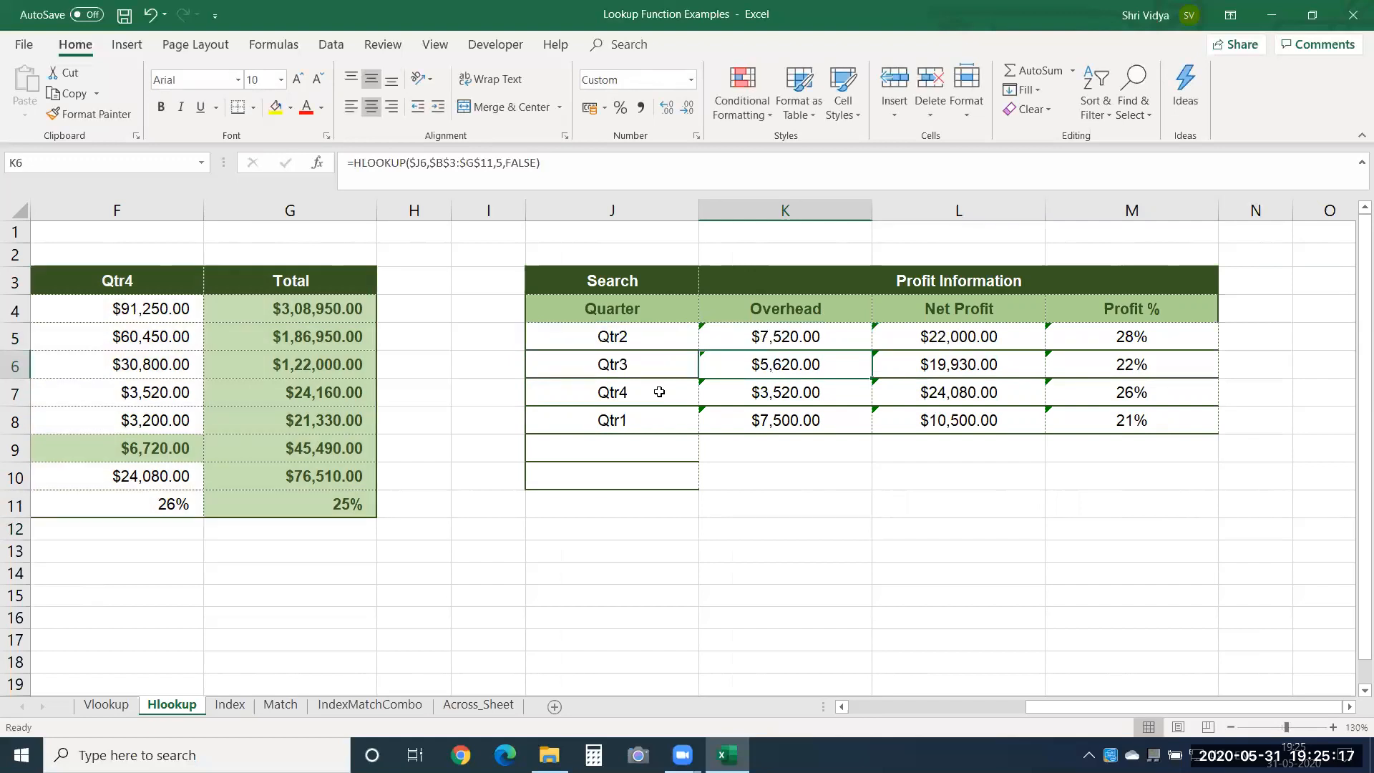
double_click(799, 388)
key(Escape)
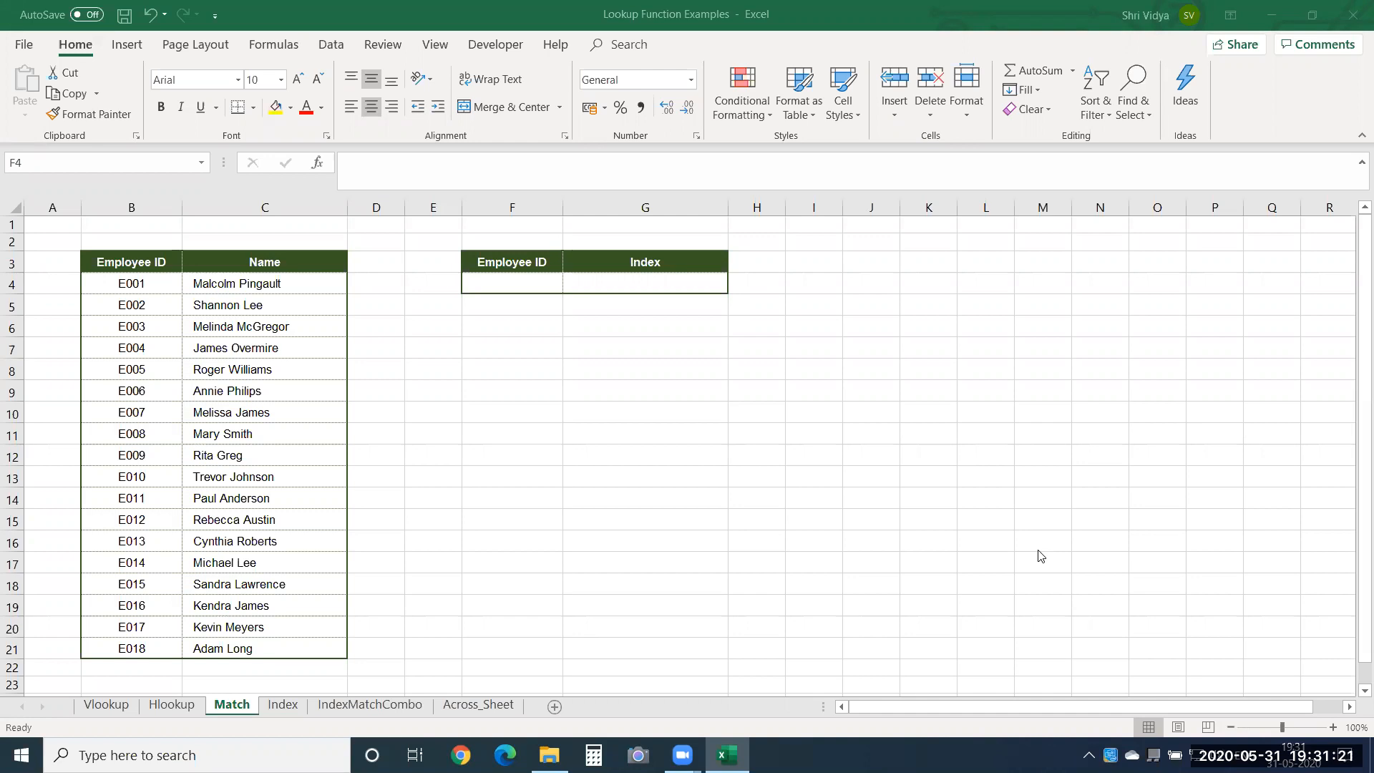
Enlarge the Match sheet to 120% zoom.
click(1332, 727)
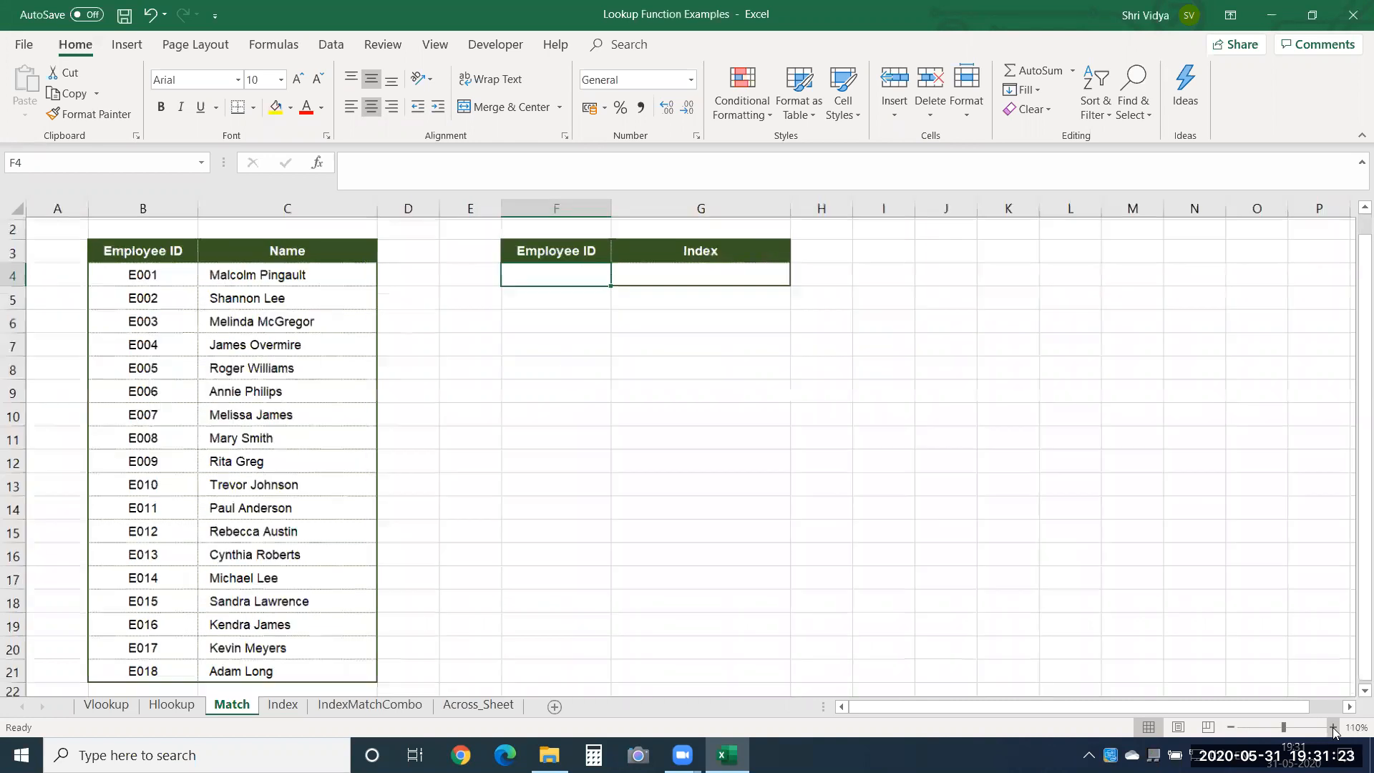
click(1333, 727)
click(510, 331)
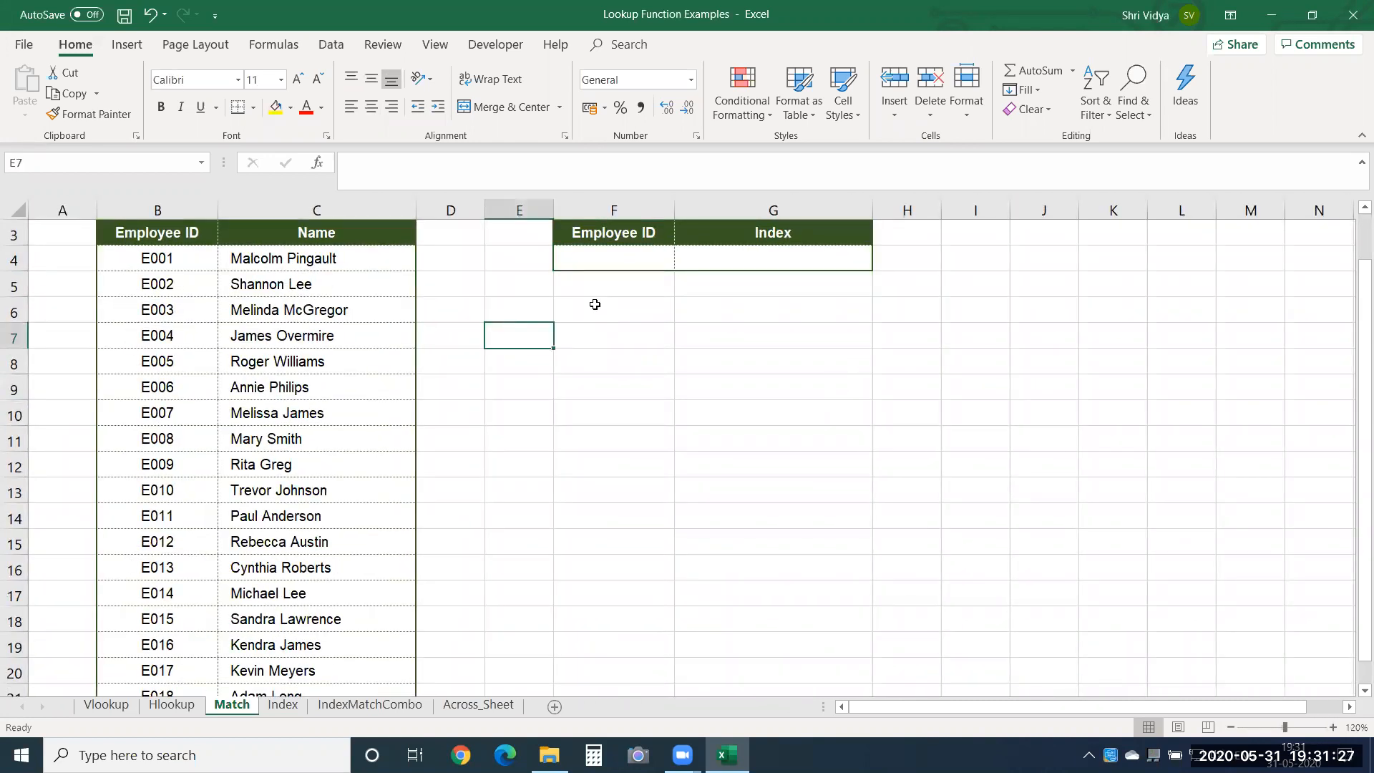
Enter the lookup employee ID E025 in F4 of the Match sheet.
click(601, 259)
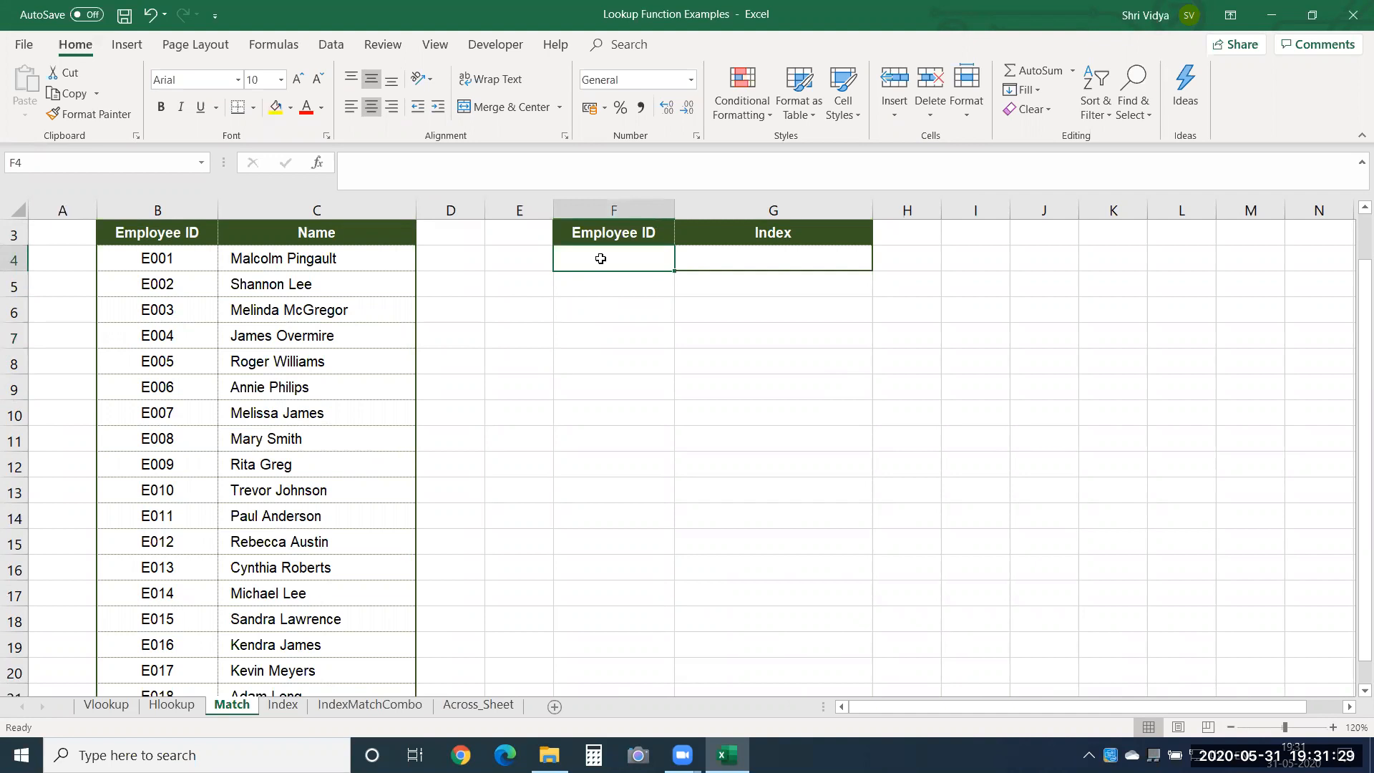
text(E025)
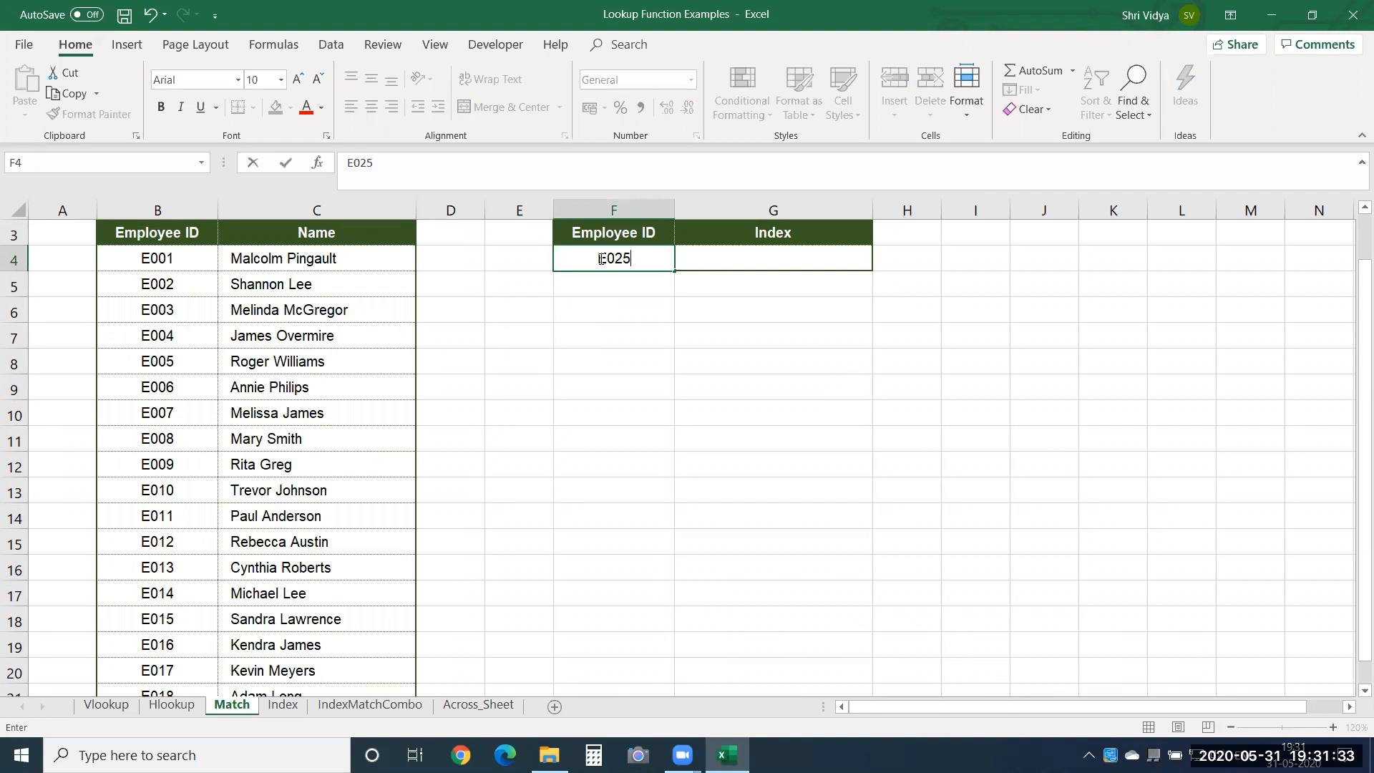
key(Return)
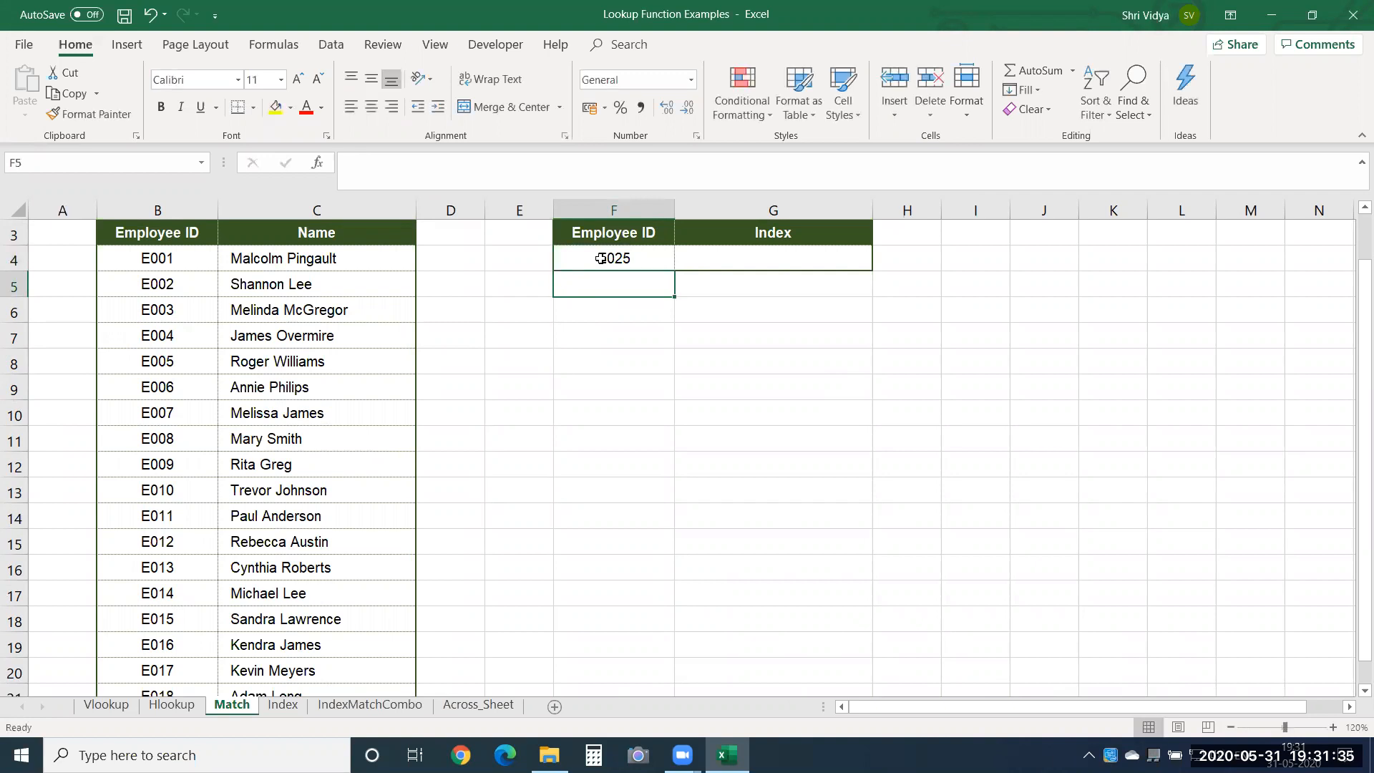
Examine the Employee ID list in column B down to its last entry.
key(Left)
key(Left)
key(Left)
key(Left)
key(ctrl+Down)
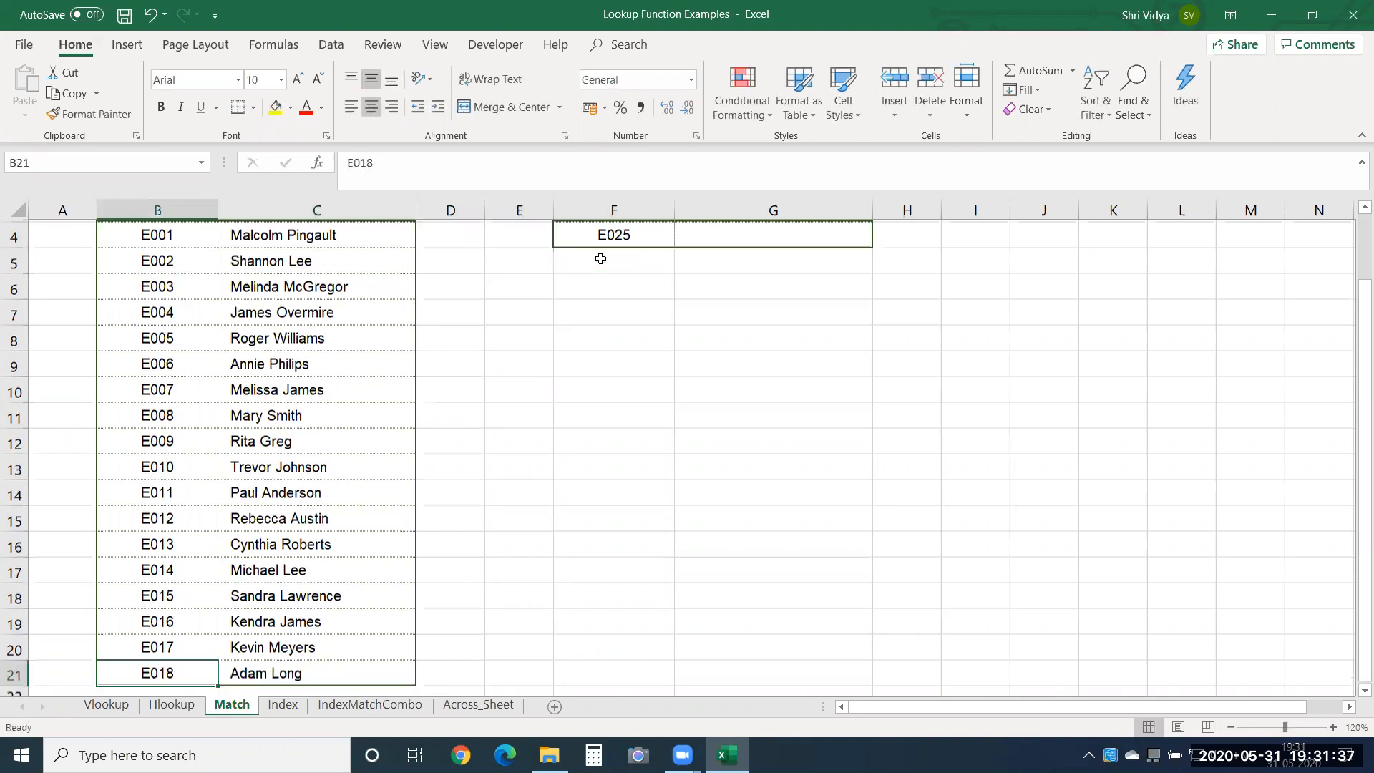
key(Down)
key(Up)
key(Up)
key(ctrl+Up)
key(ctrl+Up)
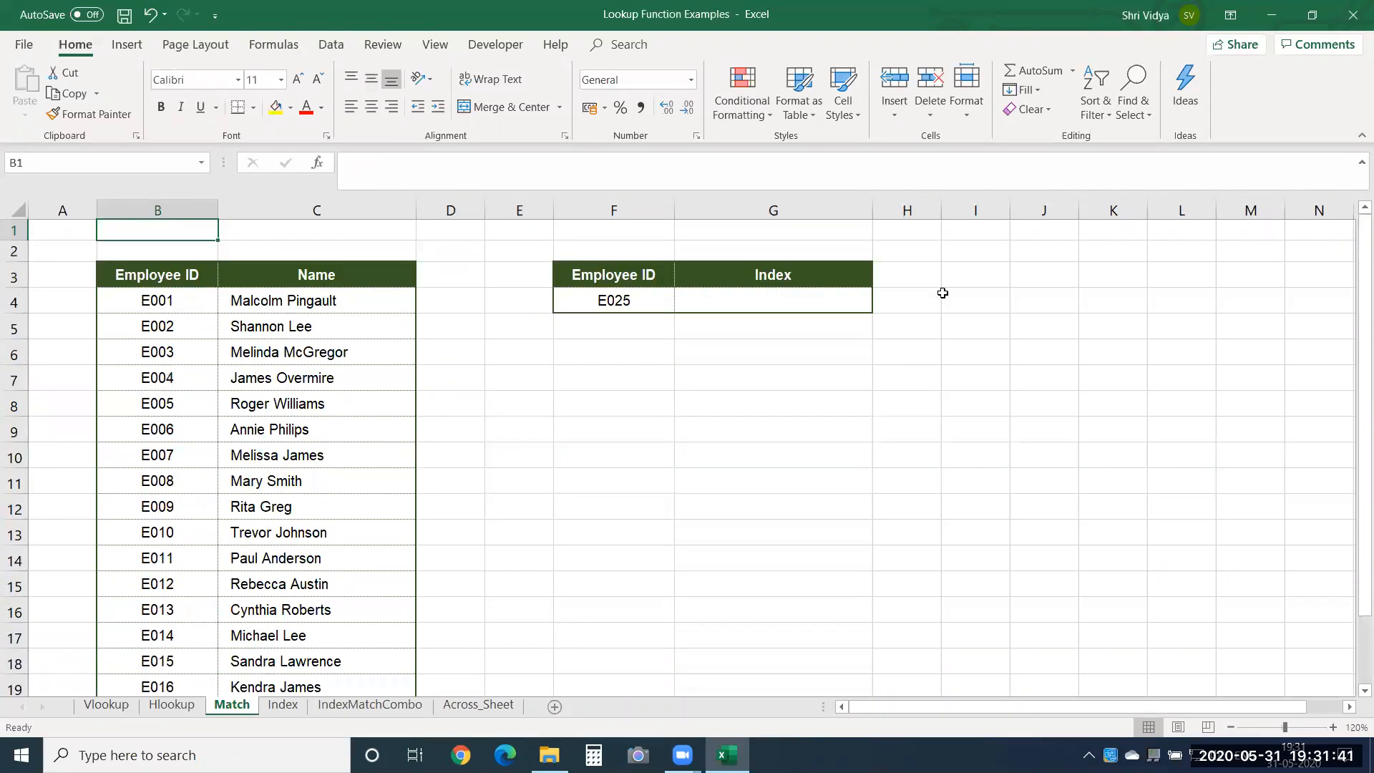
Change the lookup employee ID in F4 to E015.
double_click(628, 301)
key(BackSpace)
key(BackSpace)
text(15)
key(Return)
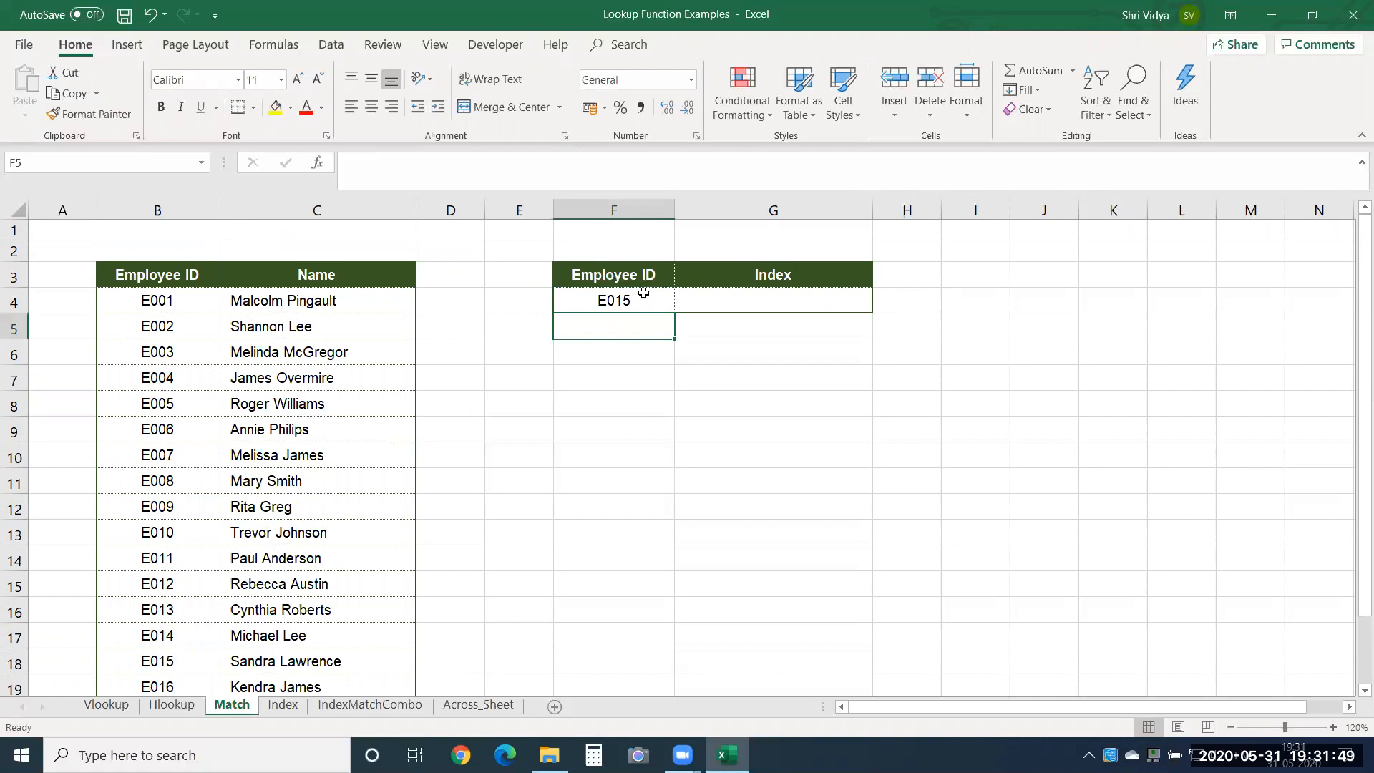
click(643, 293)
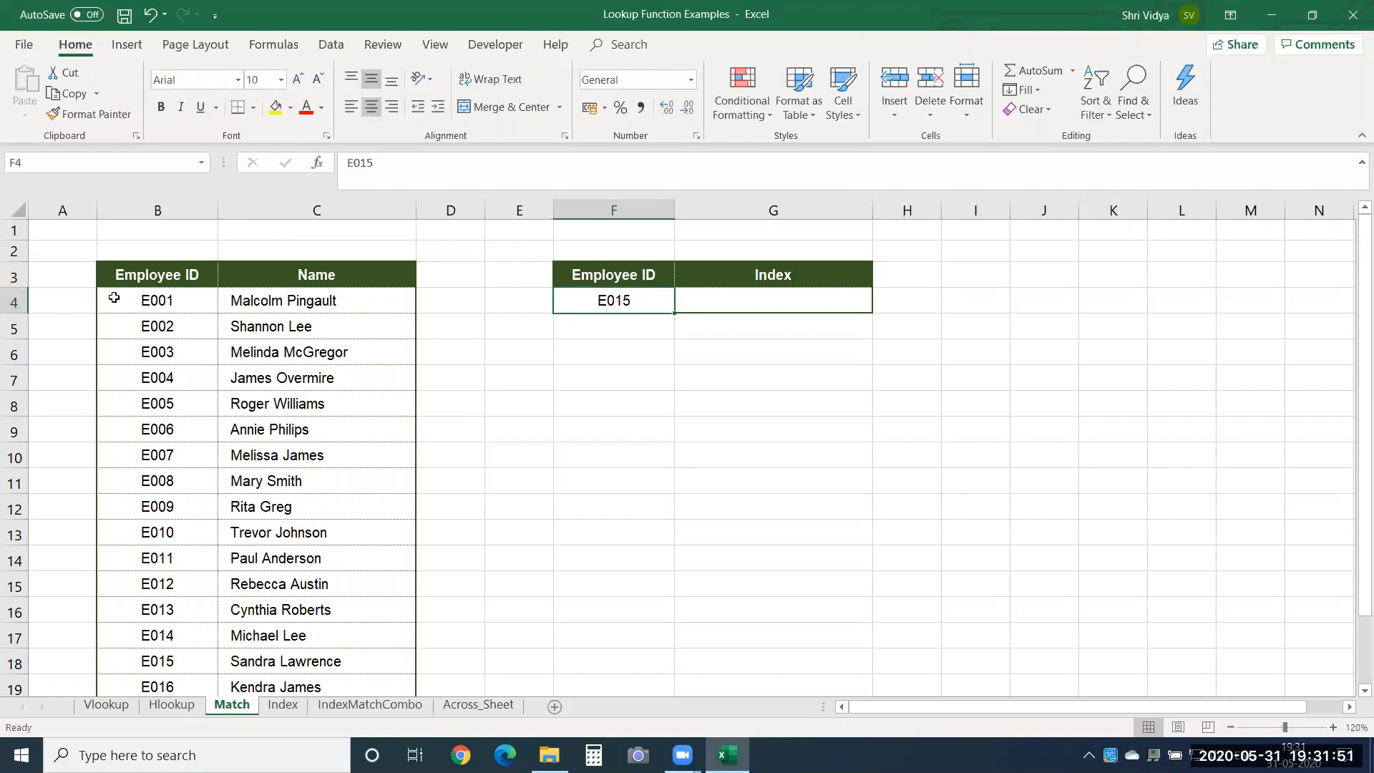
click(173, 207)
click(780, 380)
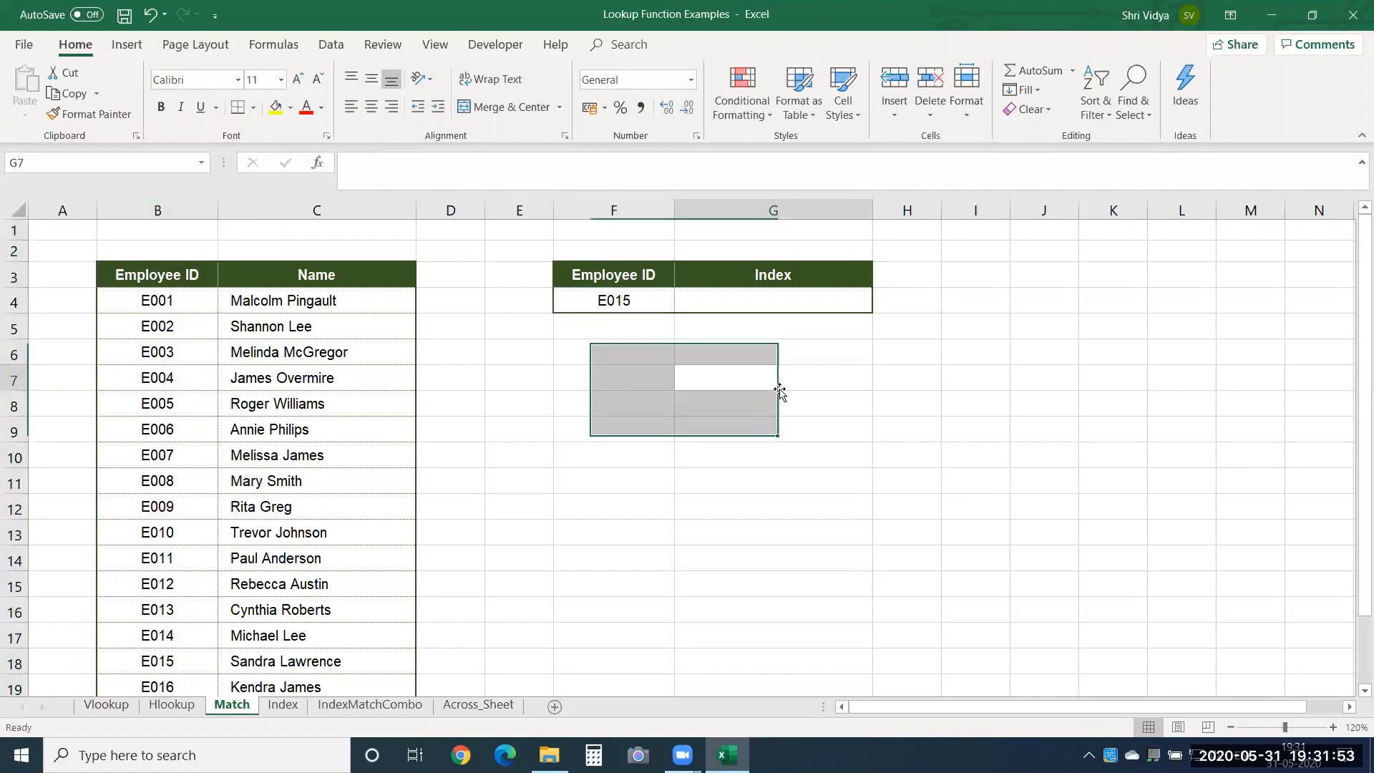
Start a MATCH formula in G4 under Index with F4 as the lookup value.
click(799, 296)
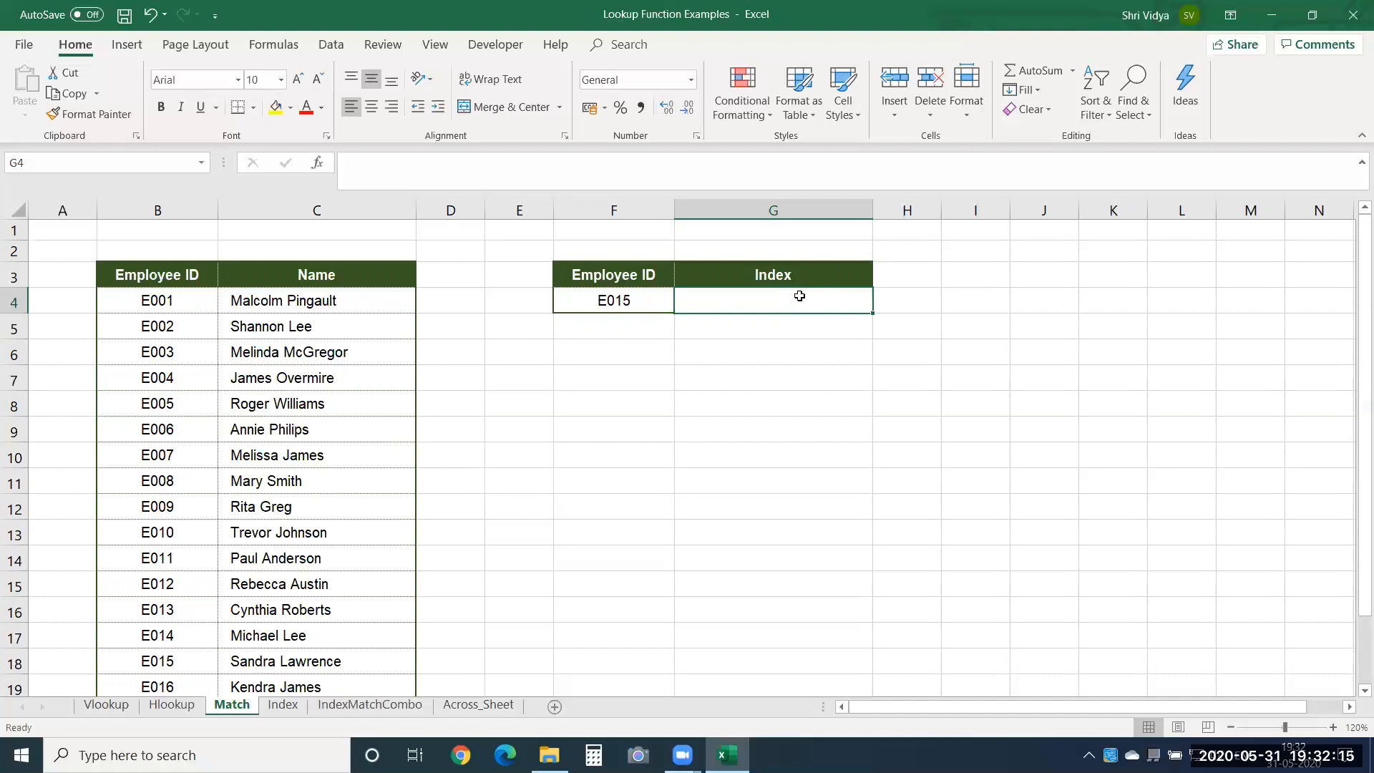
text(=match)
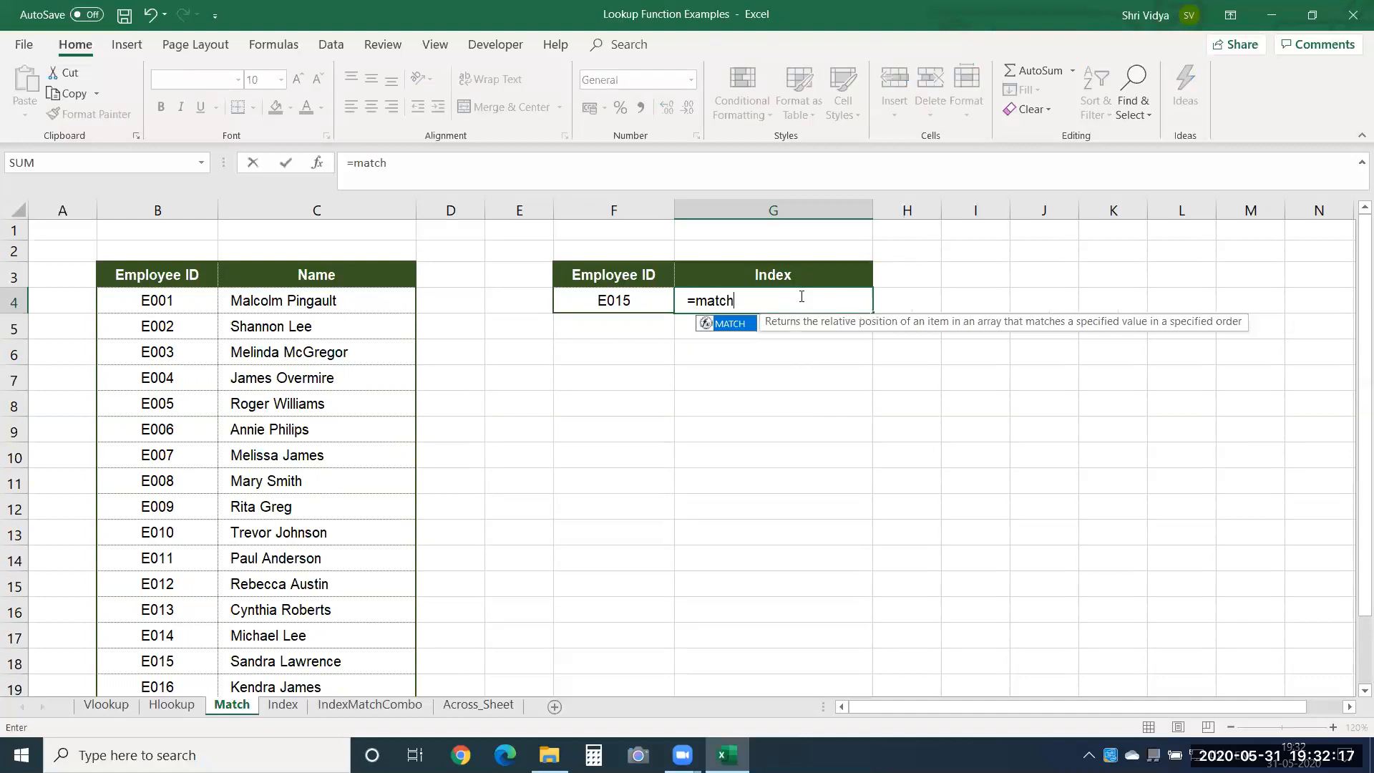
key(Tab)
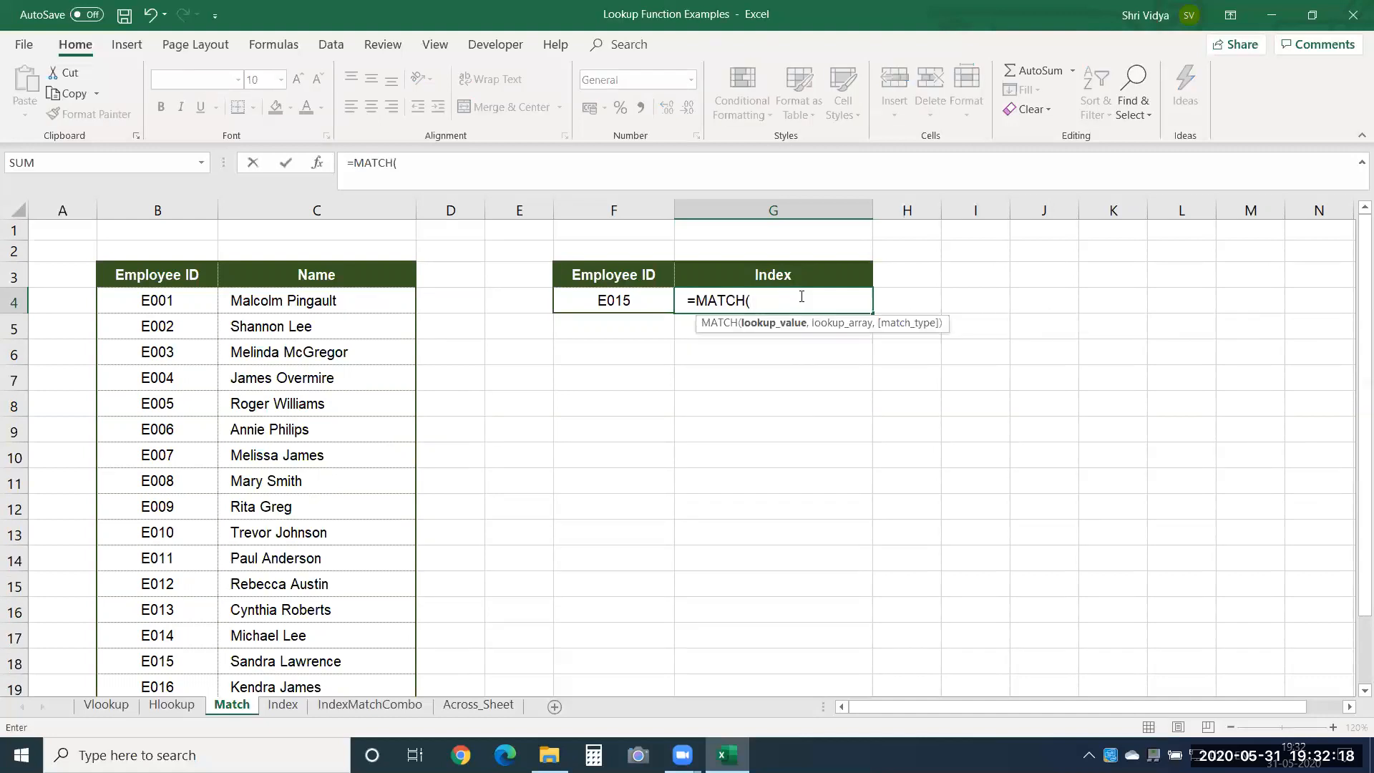
click(639, 296)
text(,)
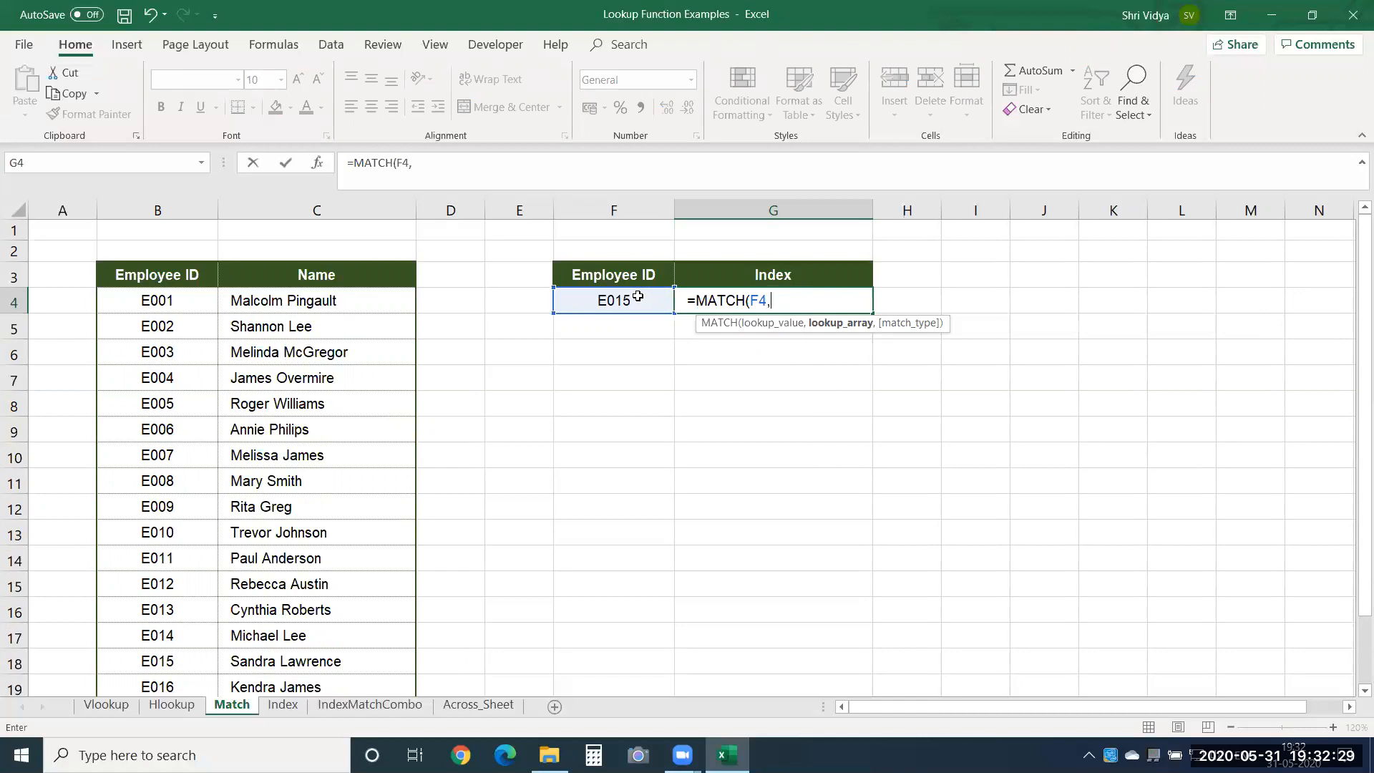
Give the MATCH formula the absolute lookup array $B$3:$B$21, covering the Employee ID column including its header.
click(174, 272)
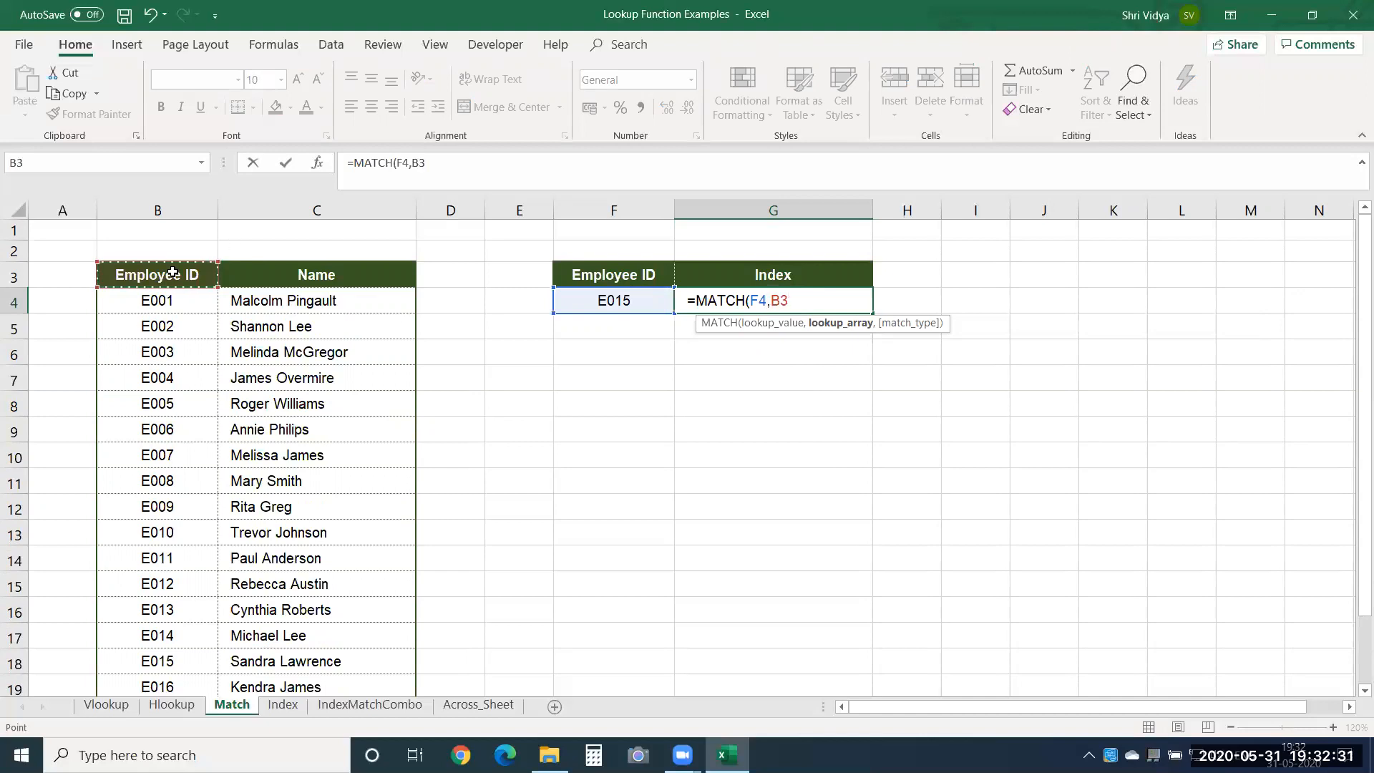
key(ctrl+shift+Down)
key(ctrl+shift+Up)
key(shift+Right)
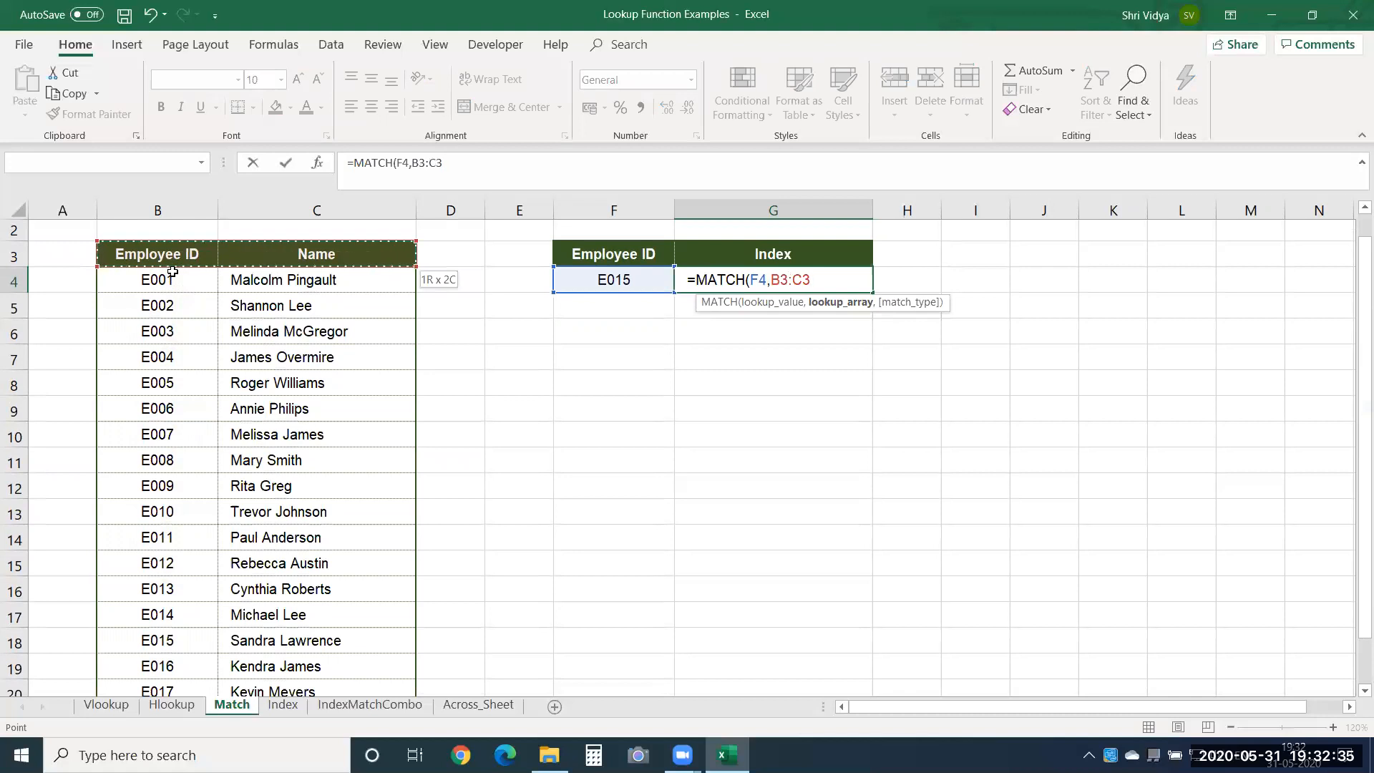
key(Left)
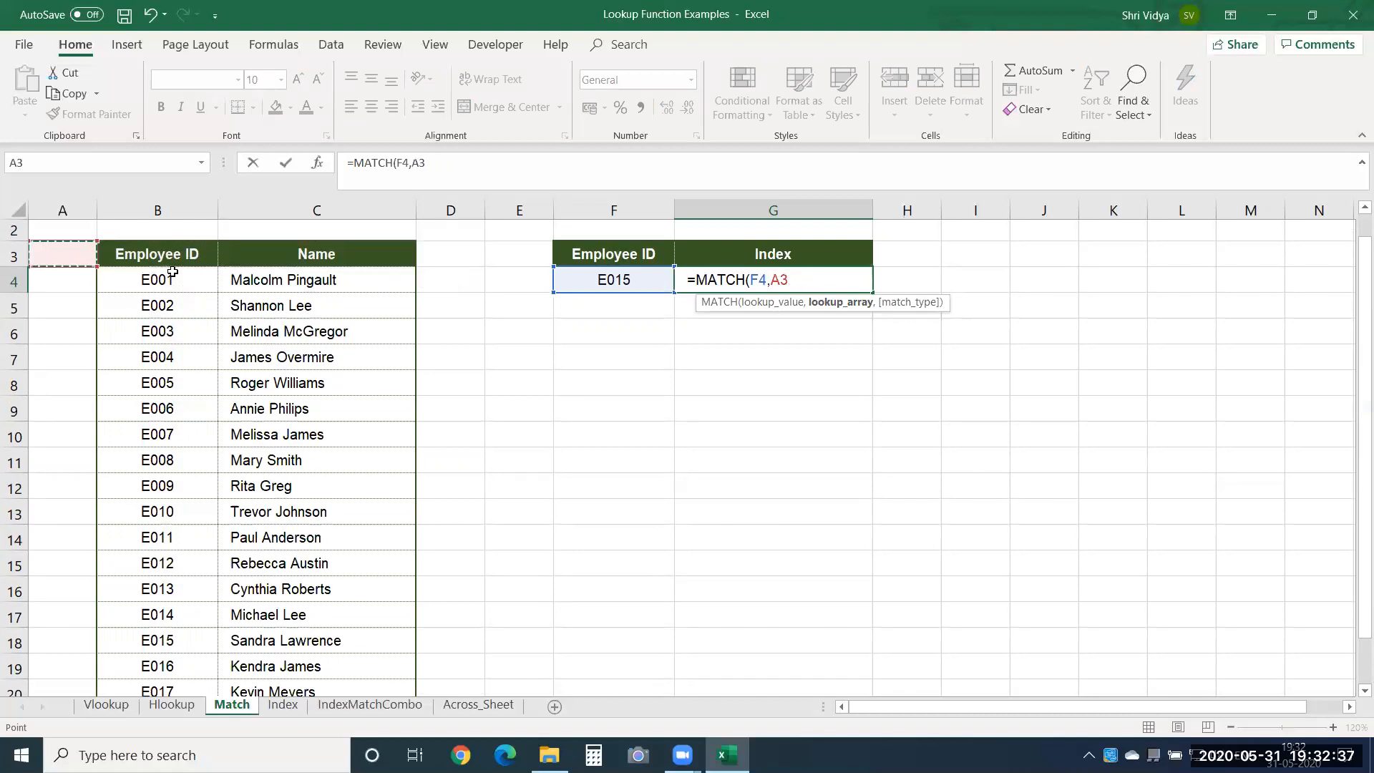
key(Right)
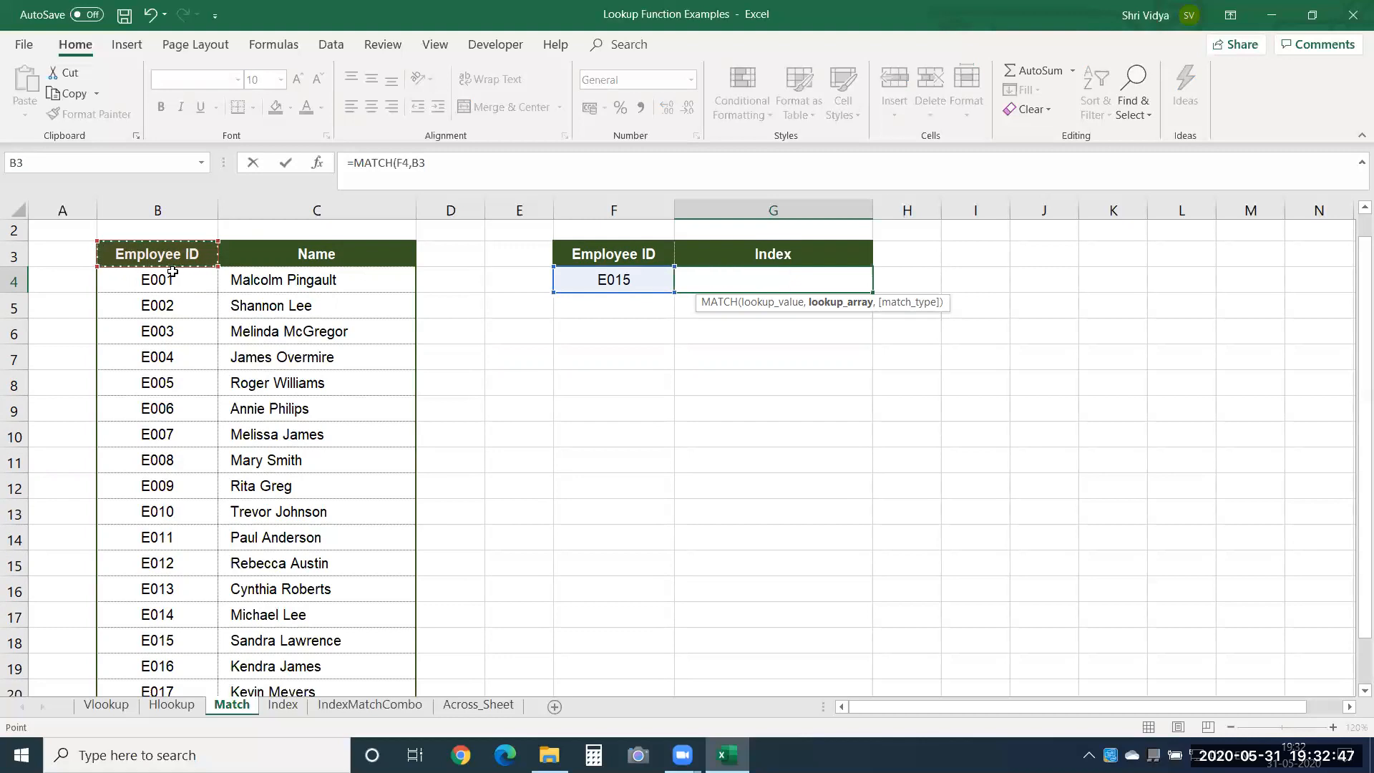
key(ctrl+shift+Down)
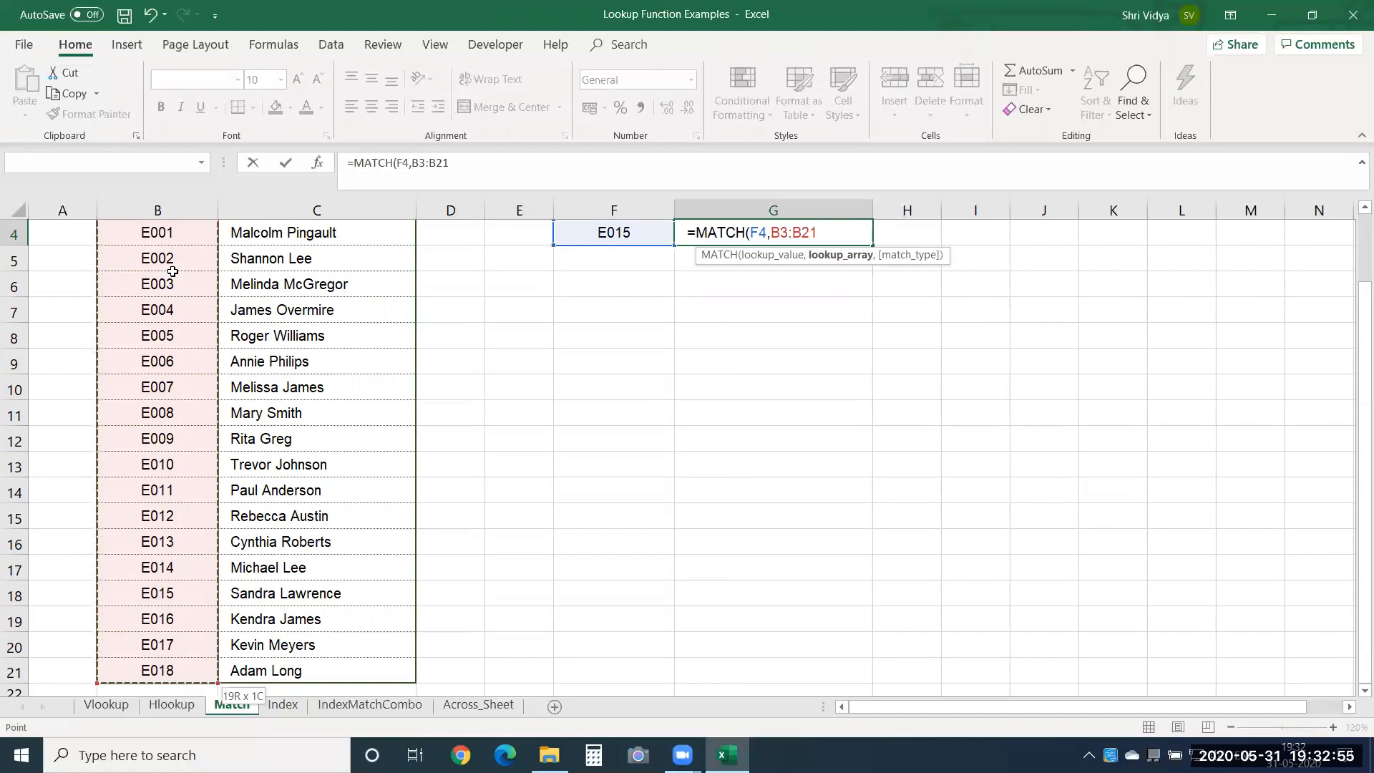
key(F4)
text(,)
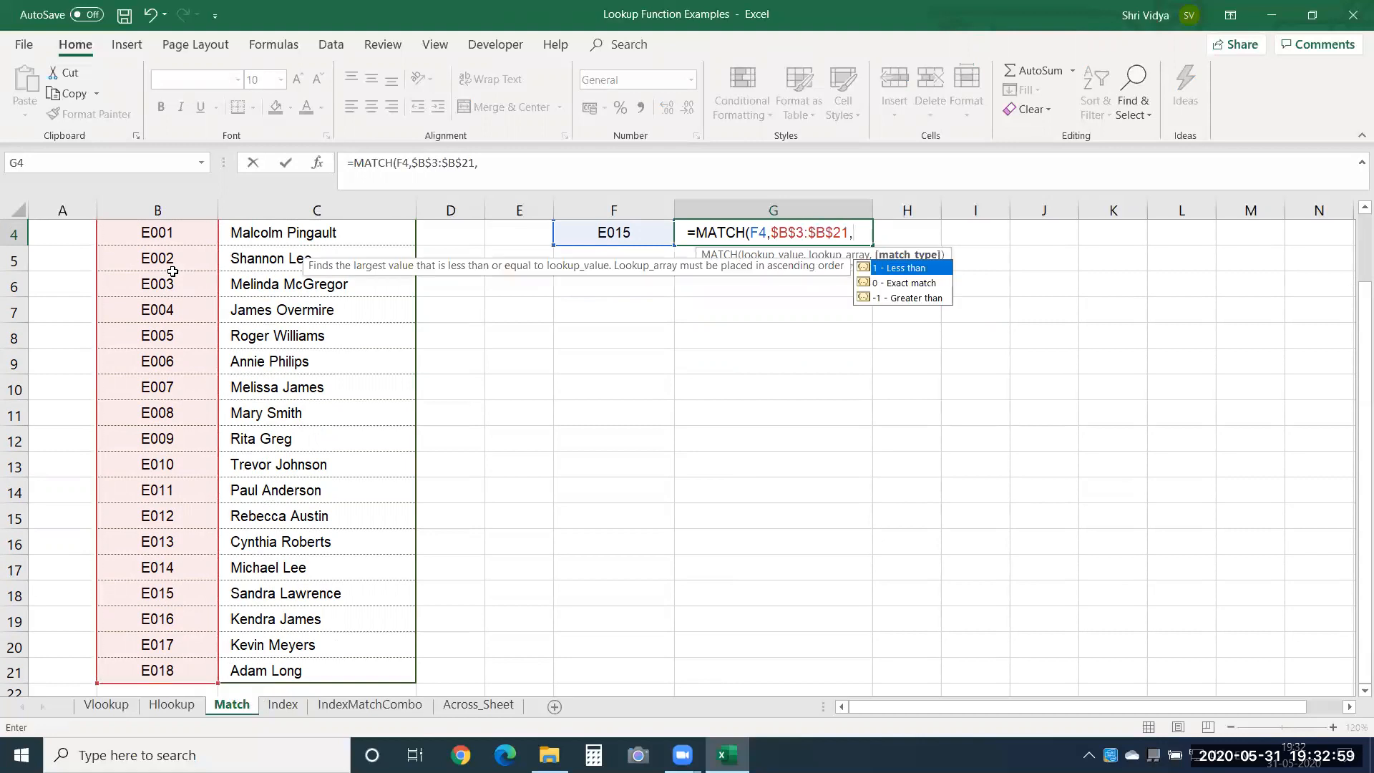
Finish the MATCH formula in G4 with match type 0 for an exact match.
key(Down)
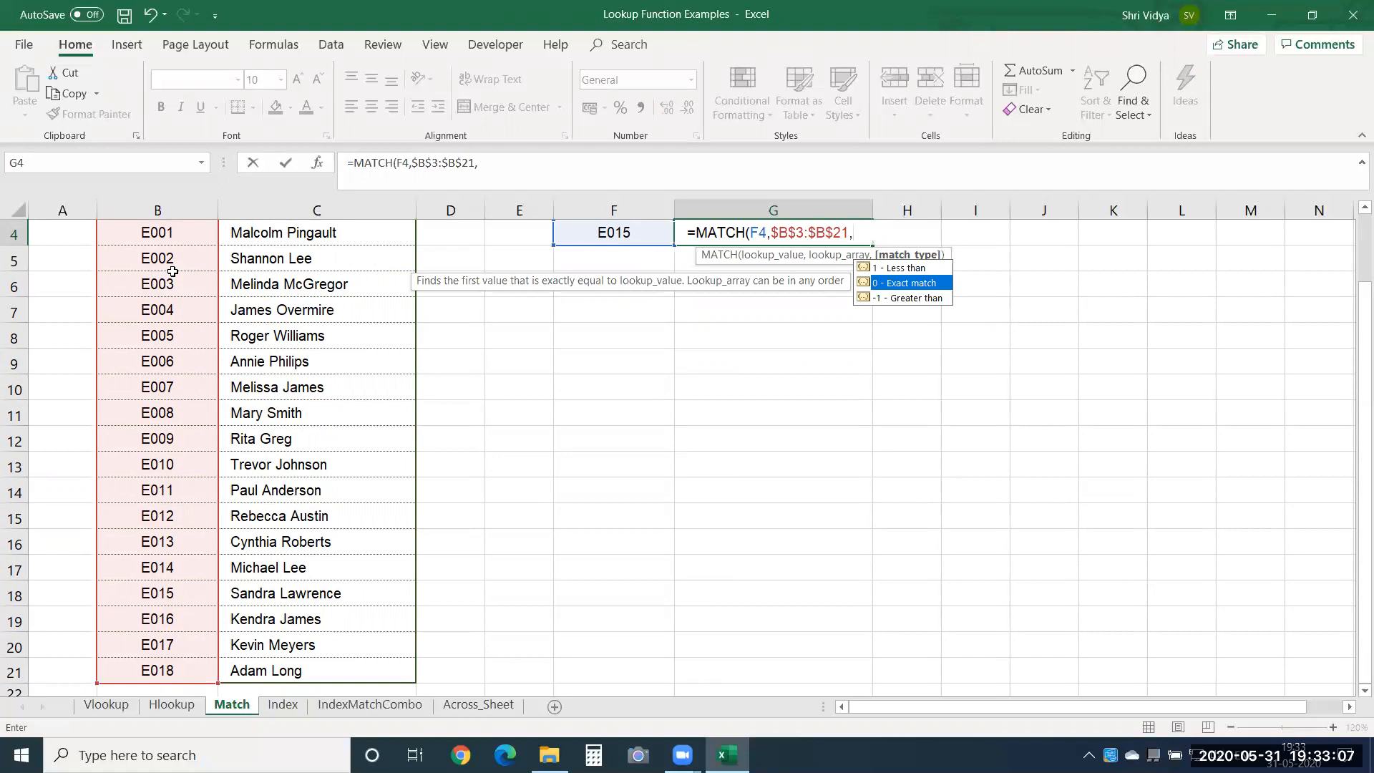
text(0)
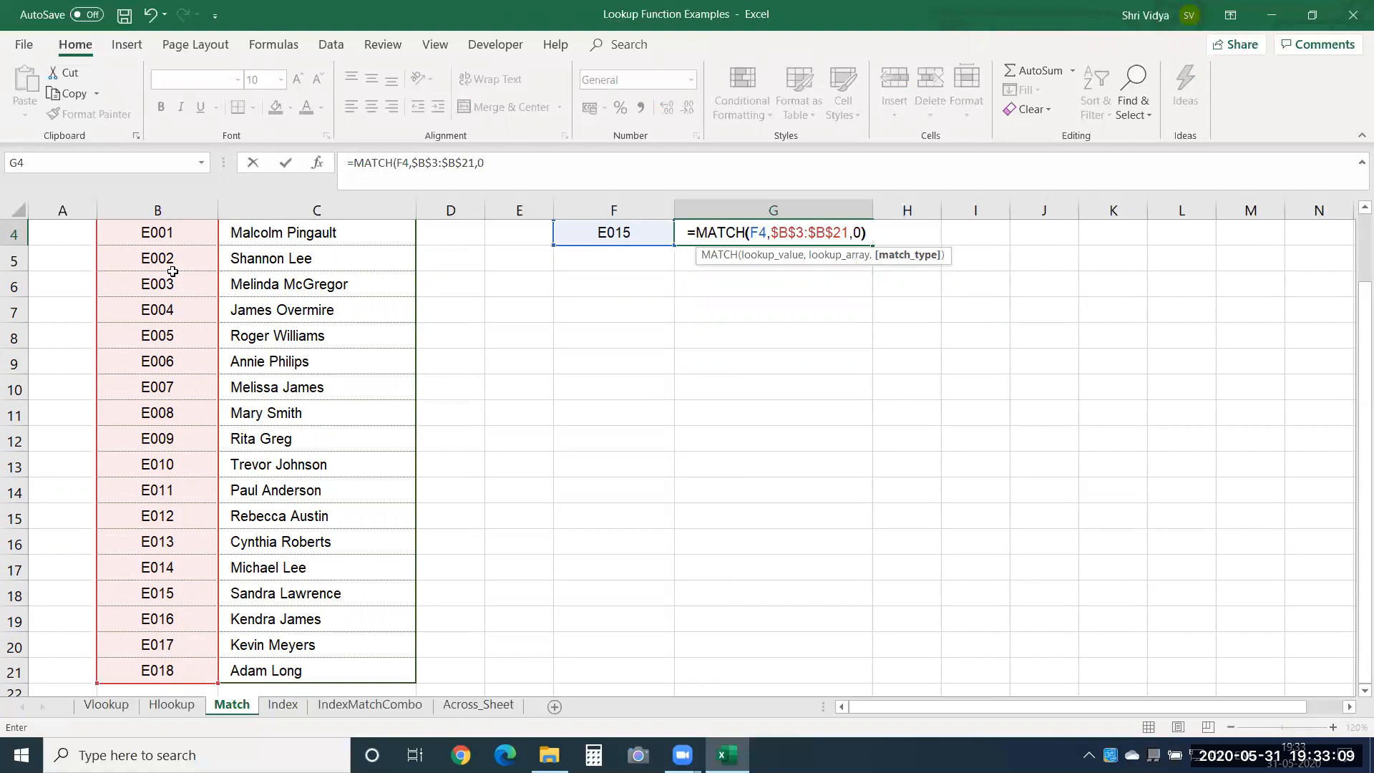
text())
key(Return)
key(Up)
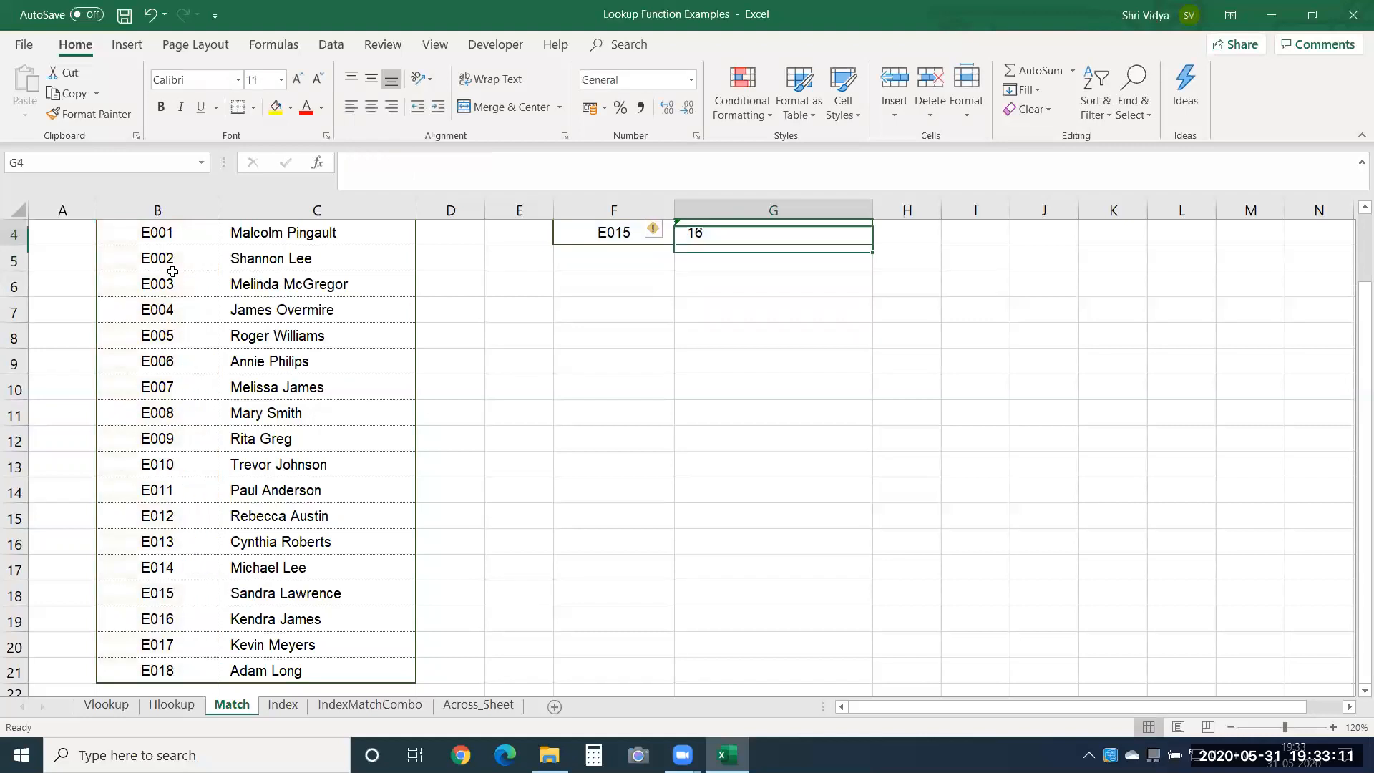
key(Up)
key(Down)
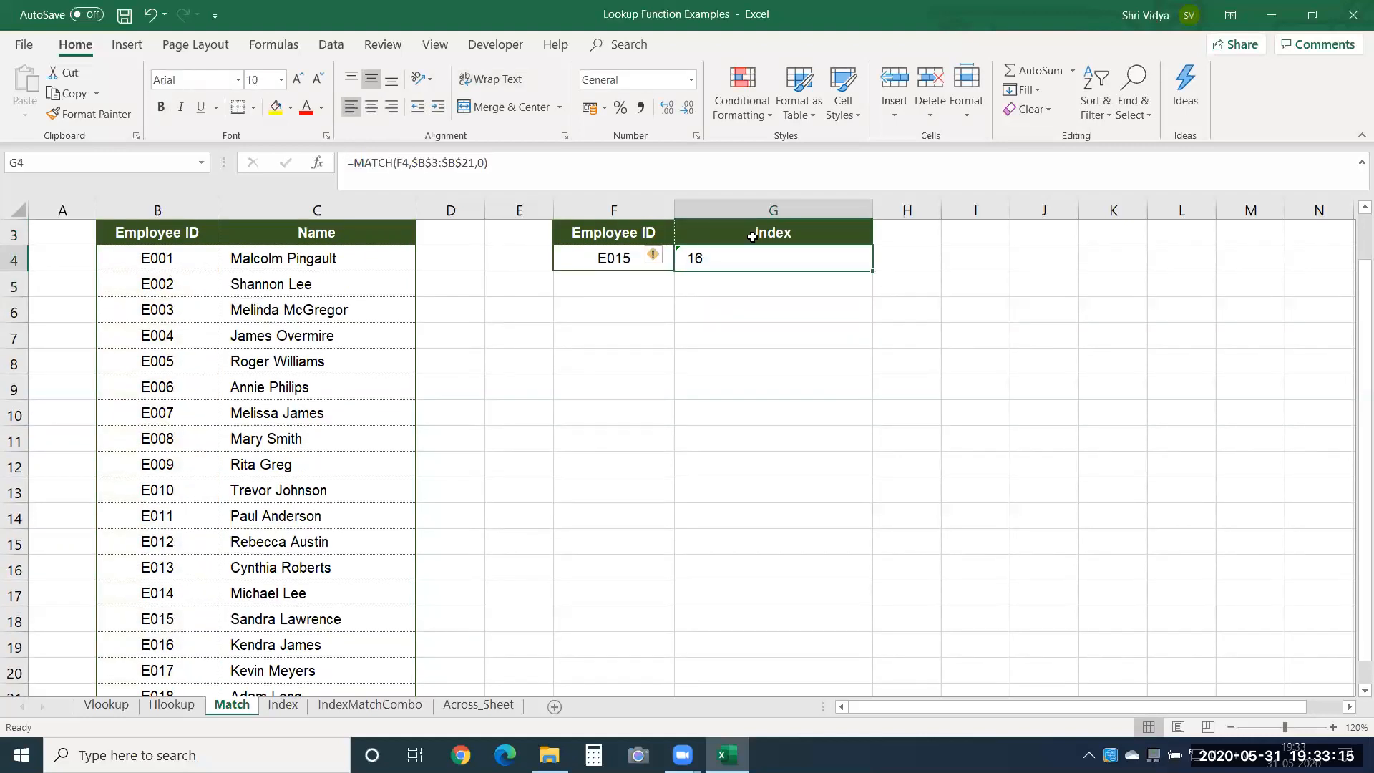
Edit the MATCH formula in G4 so its lookup array excludes the header and covers $B$4:$B$21.
double_click(726, 262)
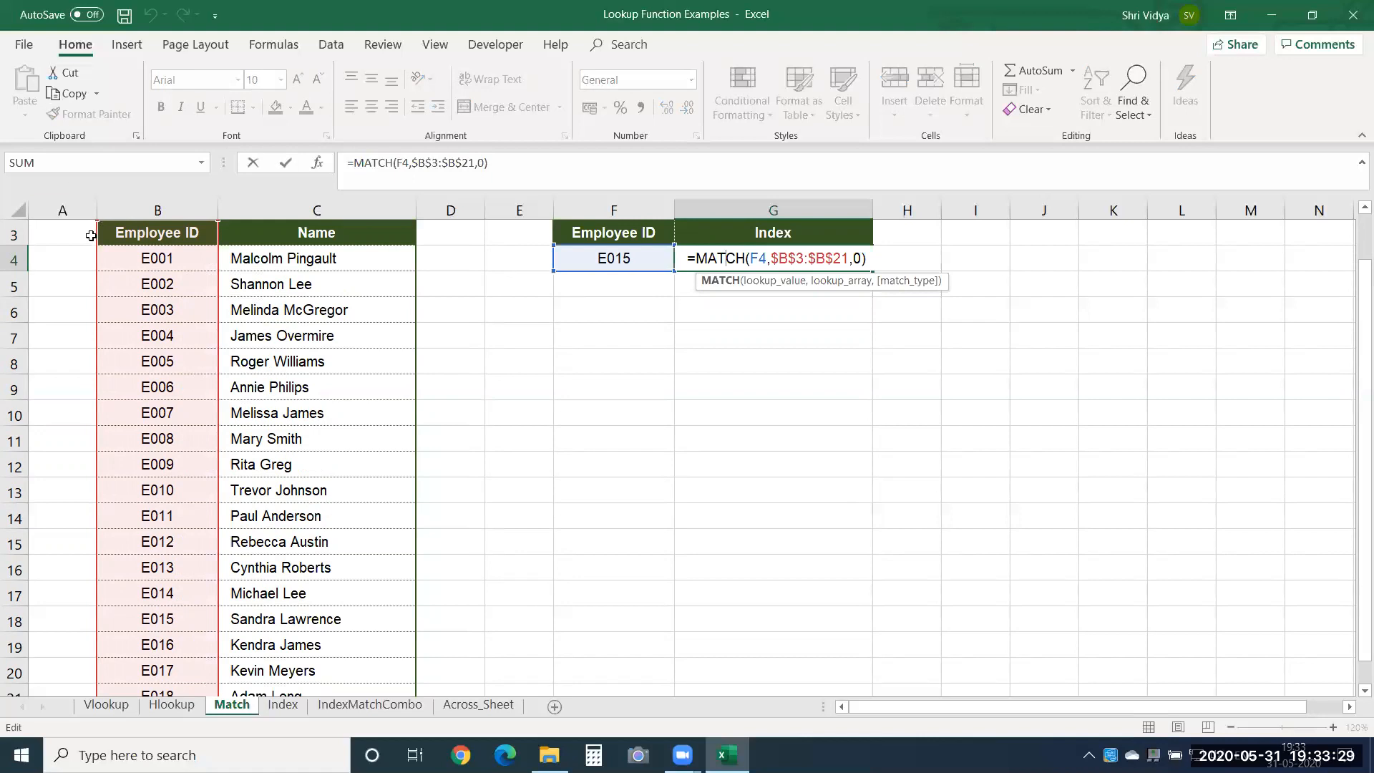
drag(94, 221, 93, 242)
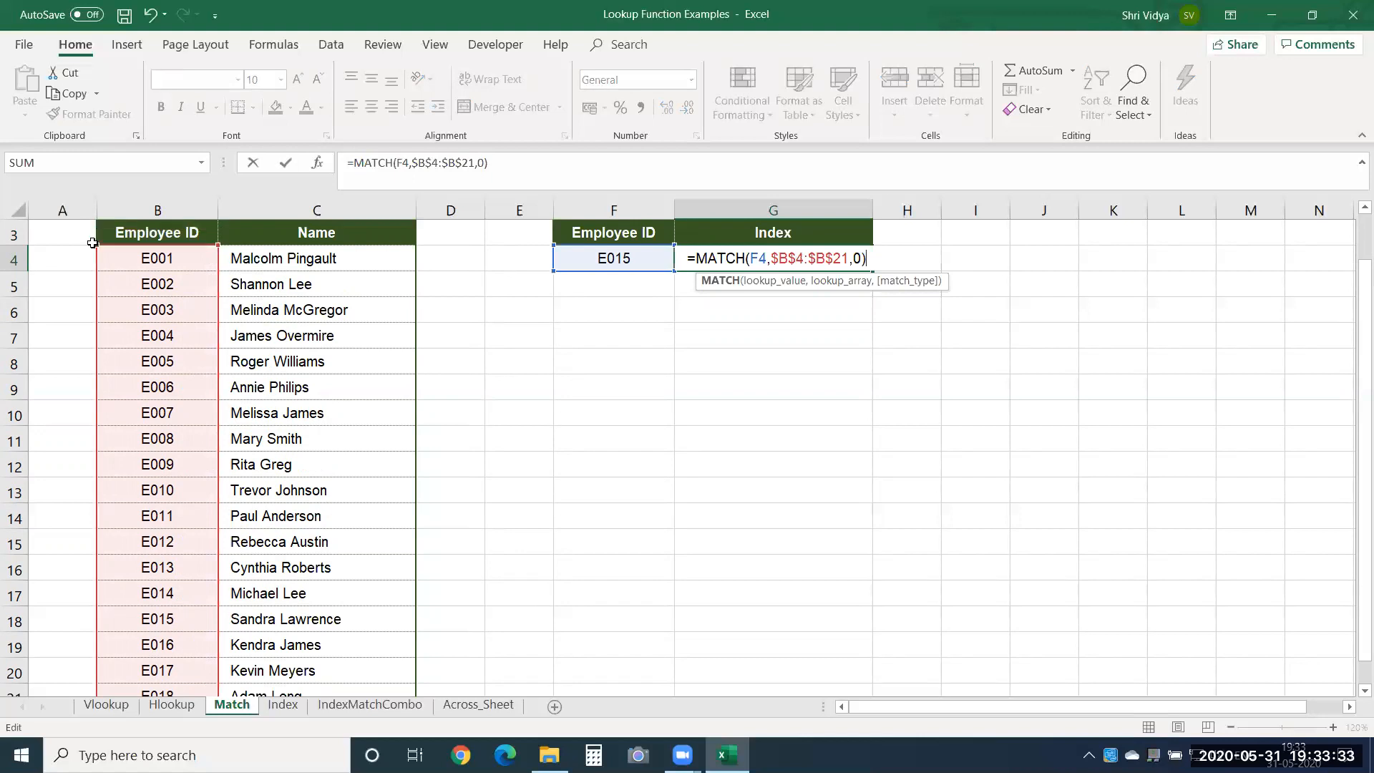
key(Return)
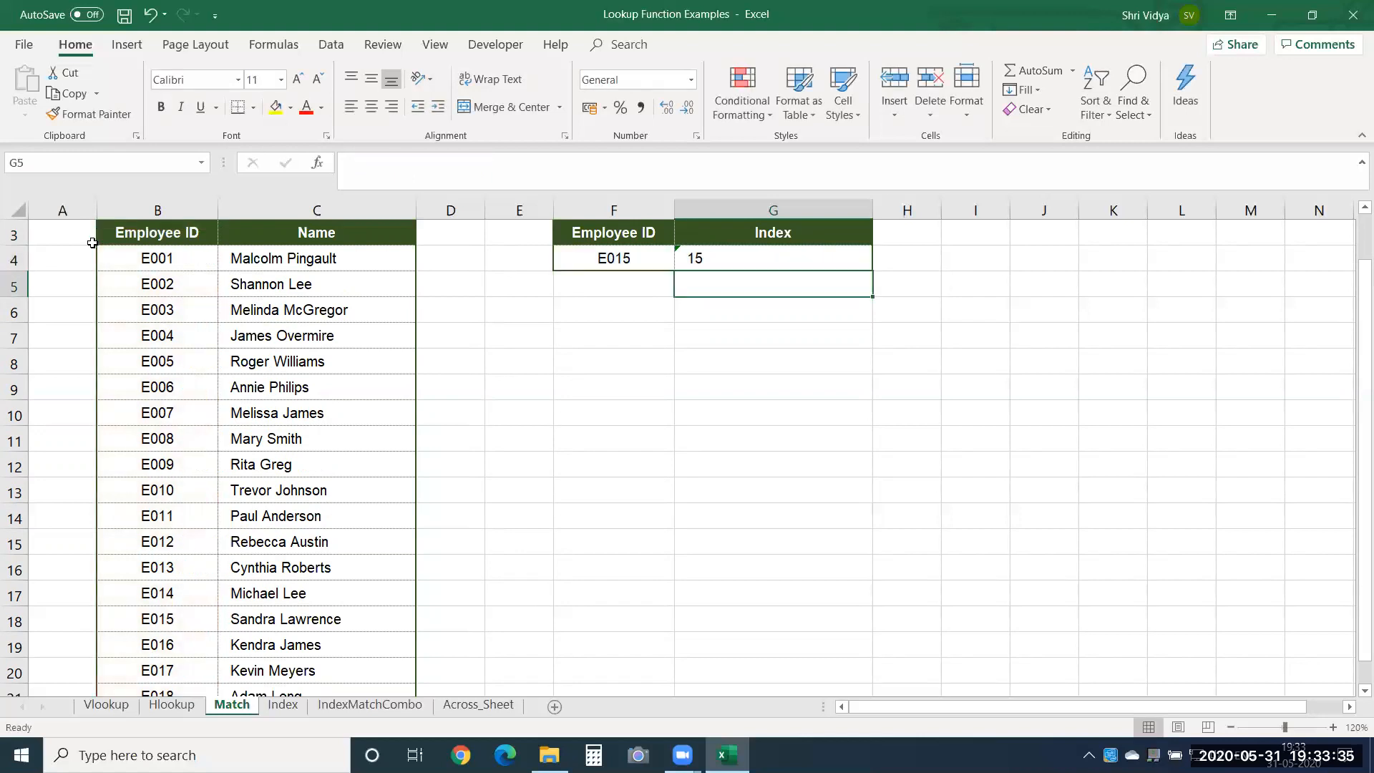
Check the position of E015 in the Employee ID list against the index in G4.
click(528, 257)
key(Up)
scroll(522, 259, up, 1)
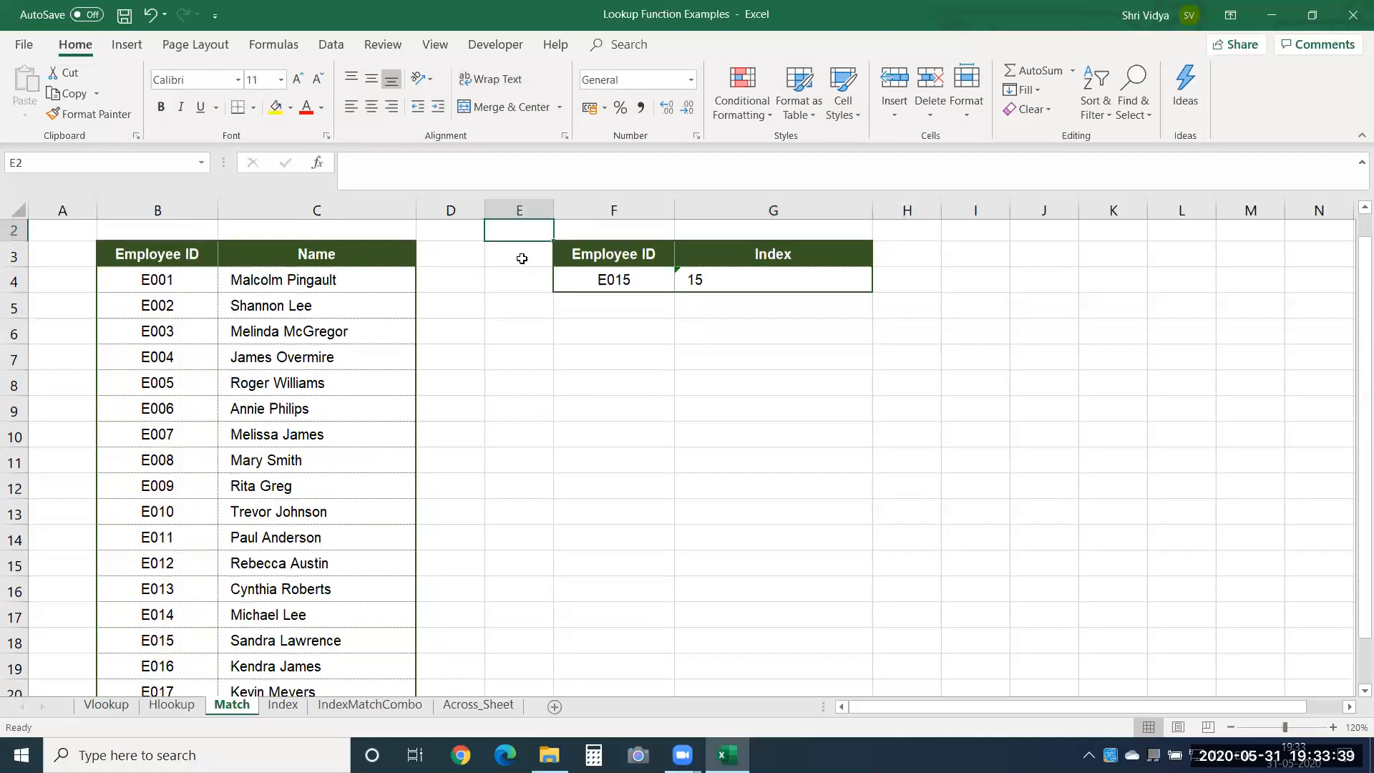
click(571, 283)
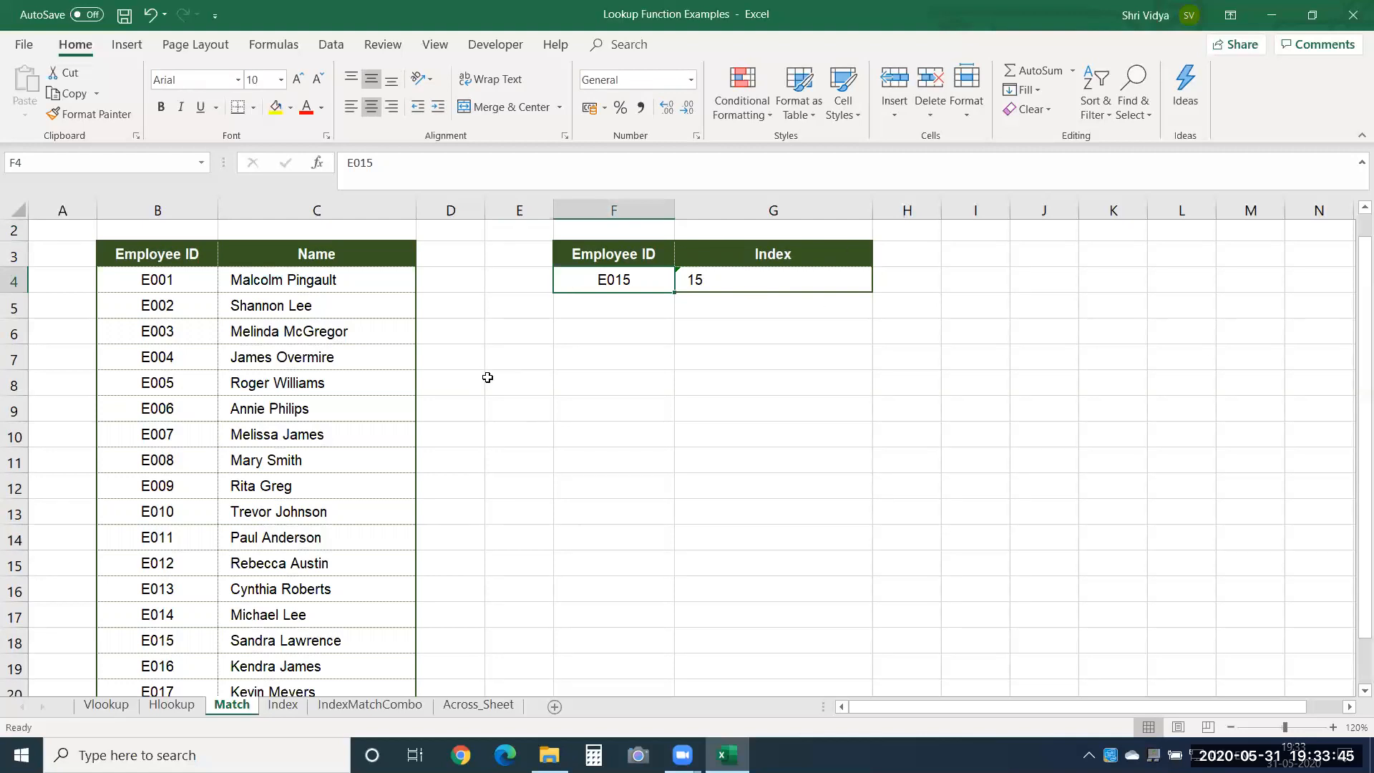
drag(174, 278, 144, 665)
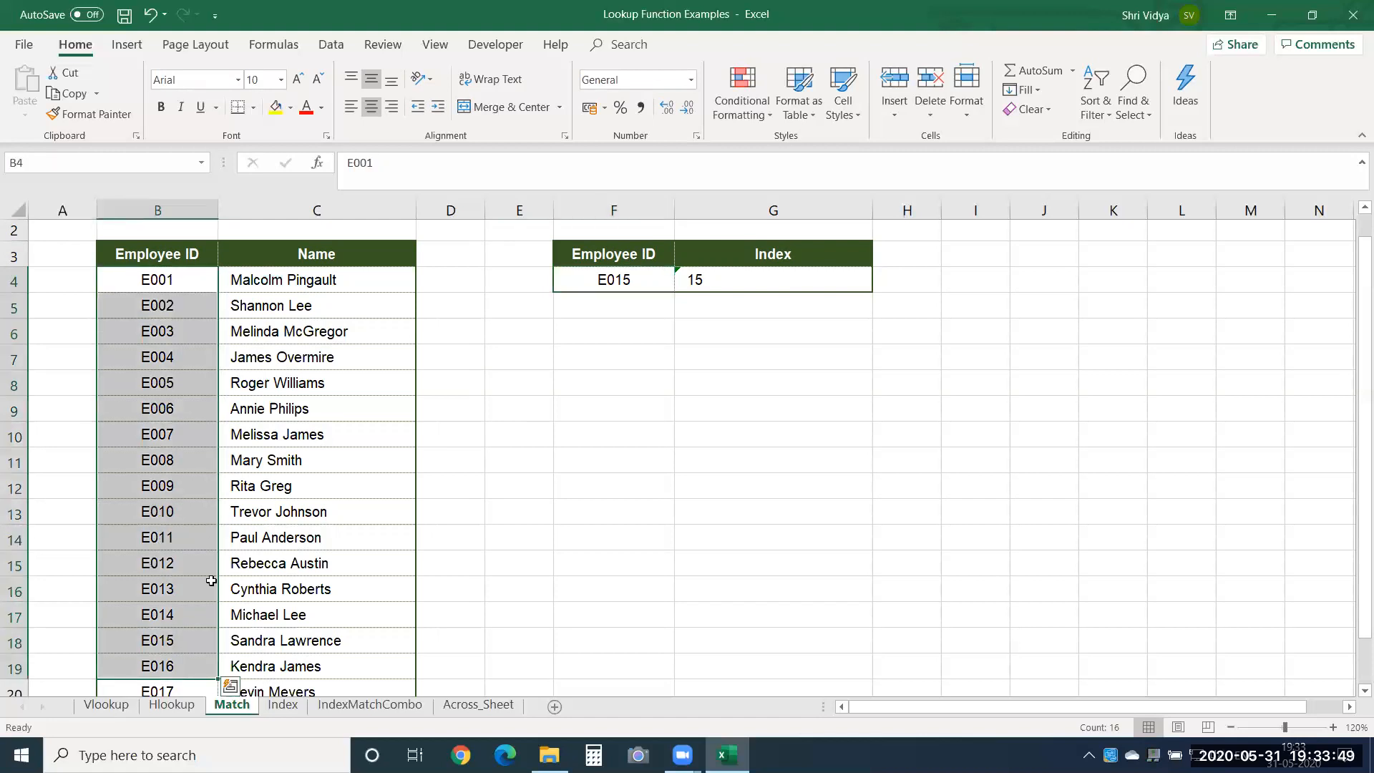
click(165, 644)
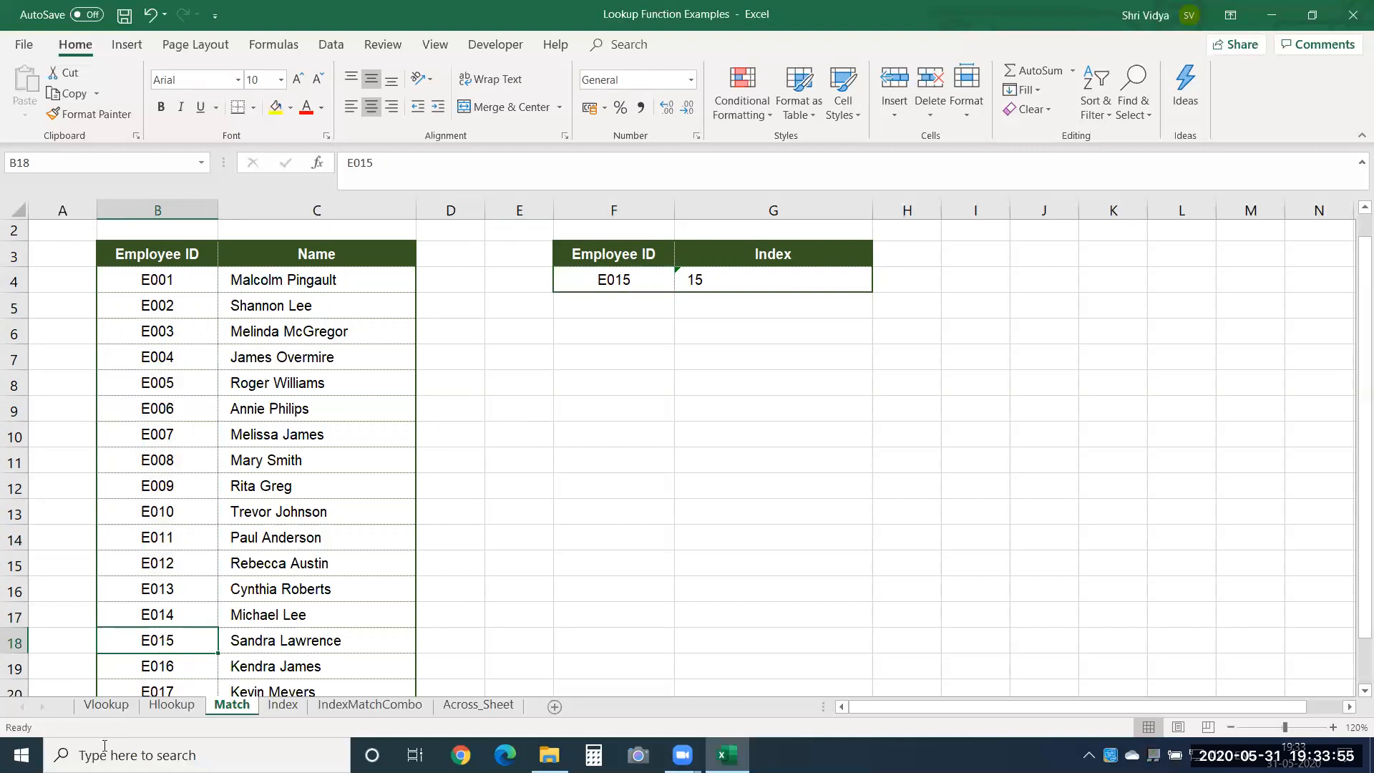
Revisit the Vlookup and Hlookup sheets, and select the search results table J4:N15 on the Vlookup sheet.
click(111, 707)
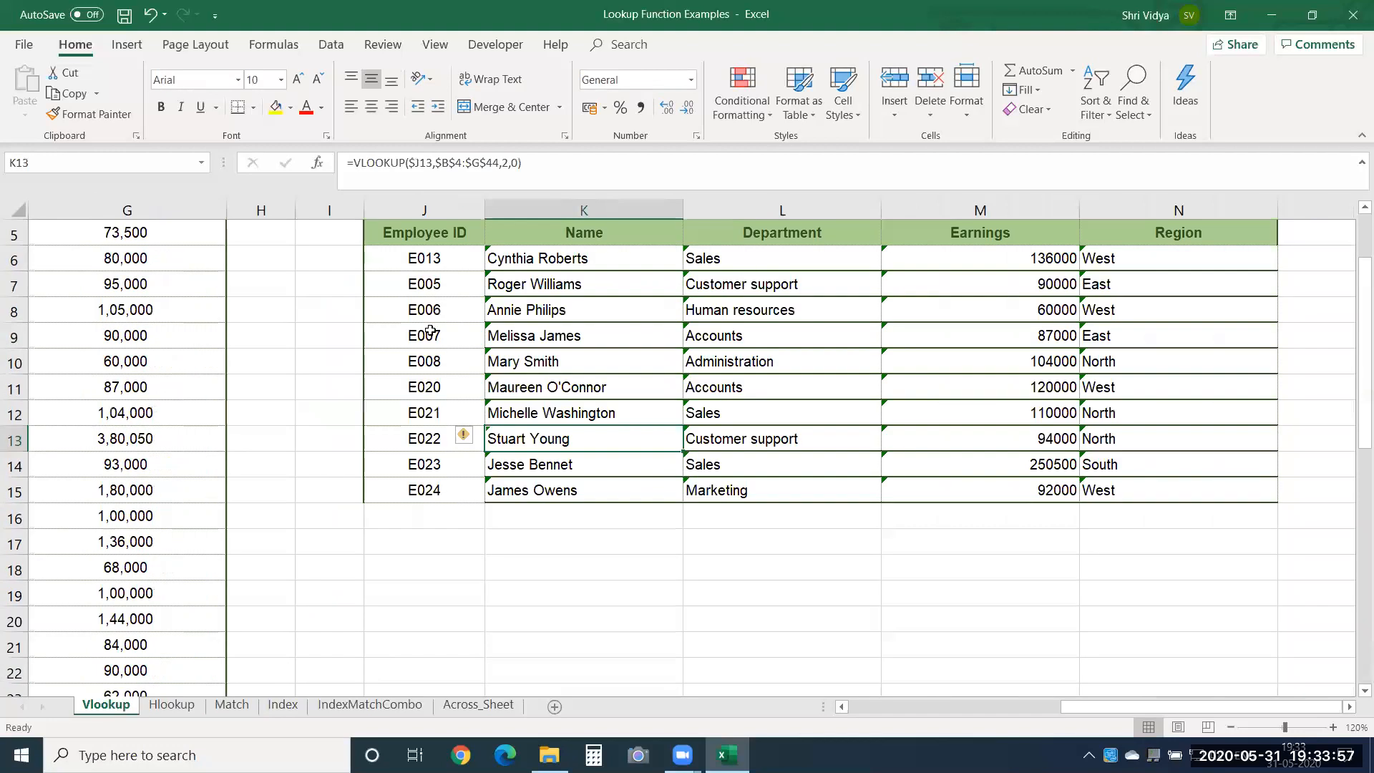
click(171, 712)
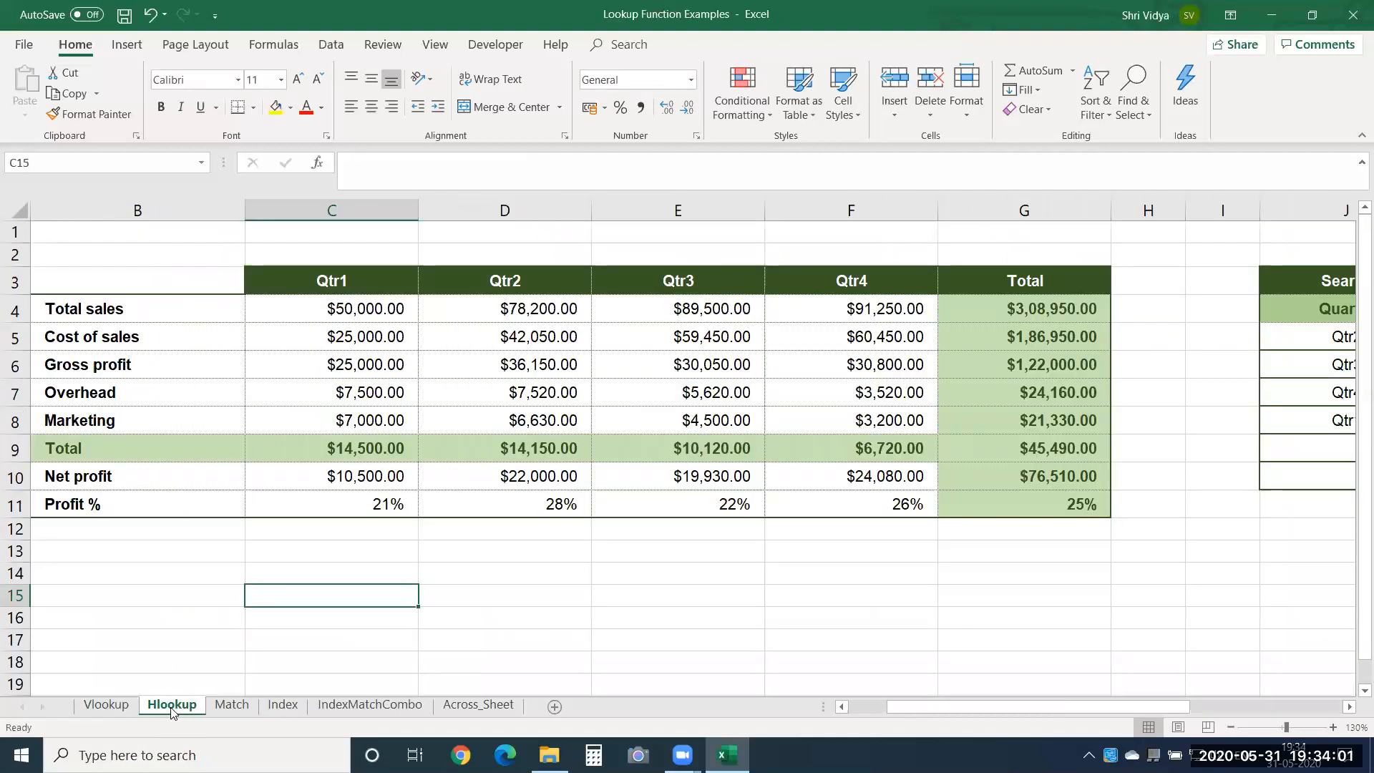
click(118, 707)
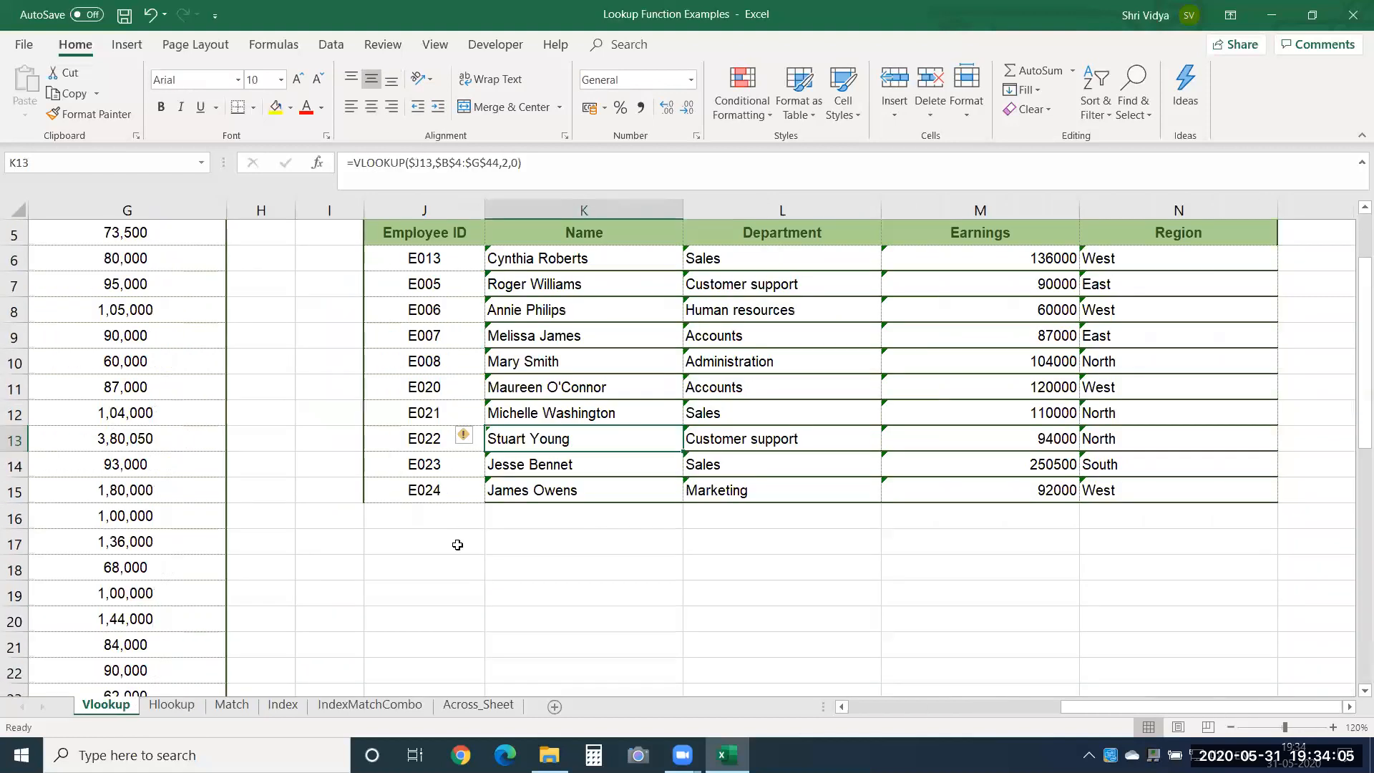
click(453, 564)
key(Up)
key(Up)
key(Up)
key(Up)
key(Up)
key(Up)
key(Up)
key(Up)
key(Up)
key(Up)
key(Up)
key(Up)
key(Up)
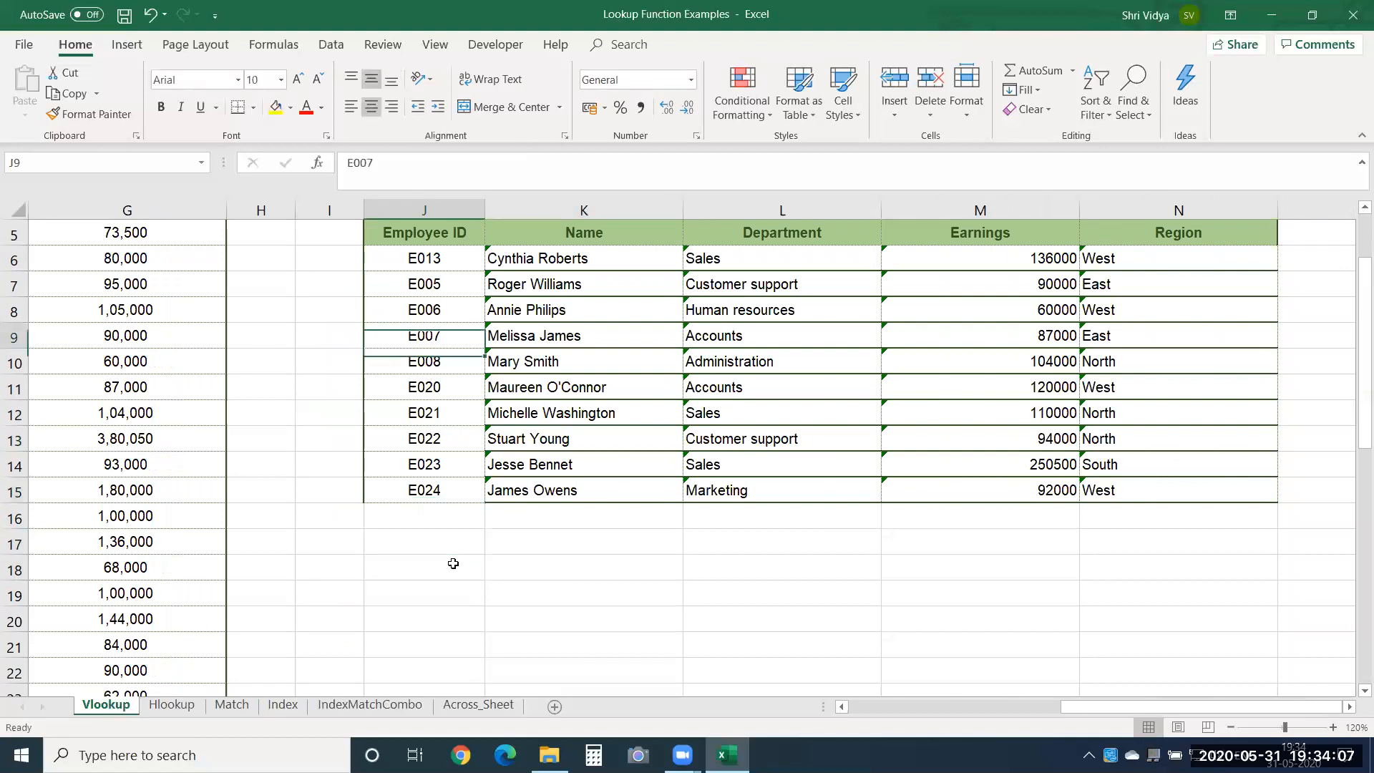
key(Up)
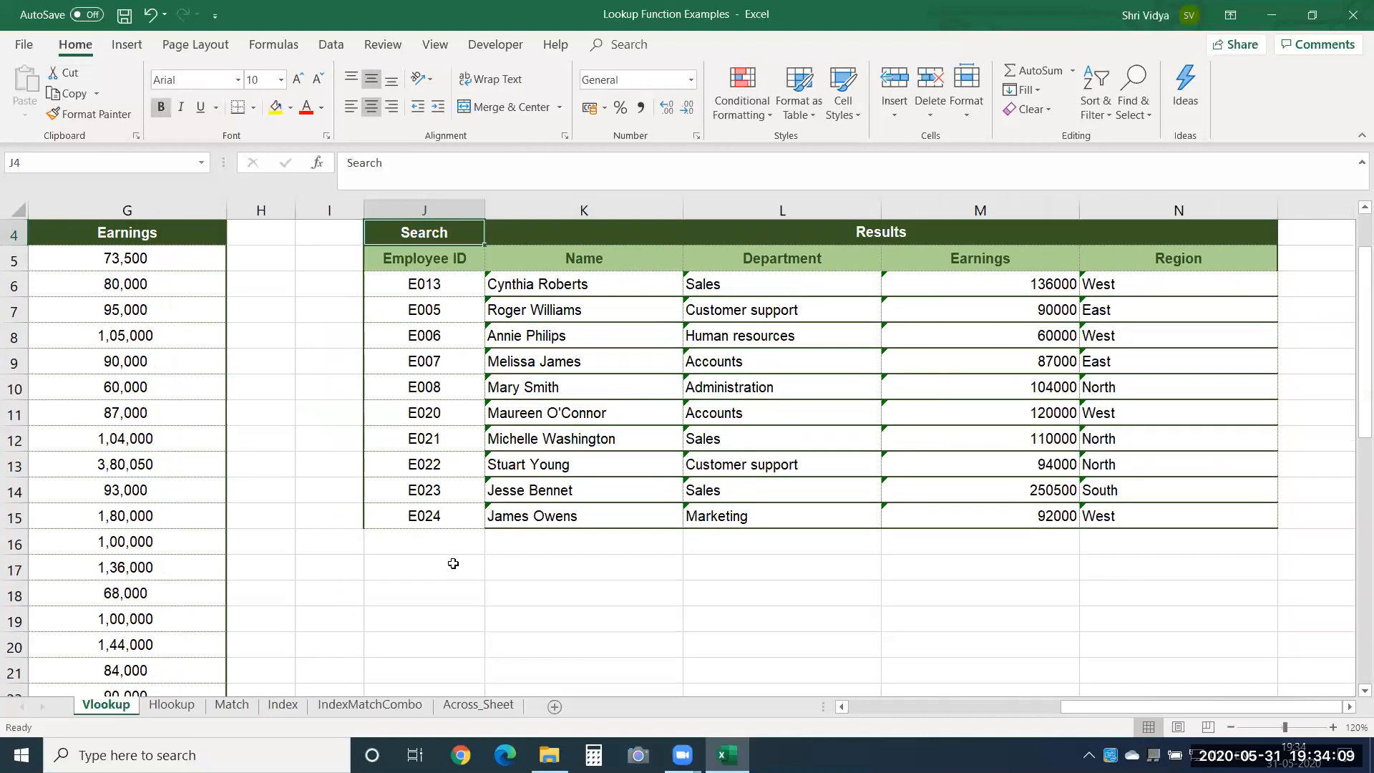
key(ctrl+shift+Right)
key(ctrl+shift+Down)
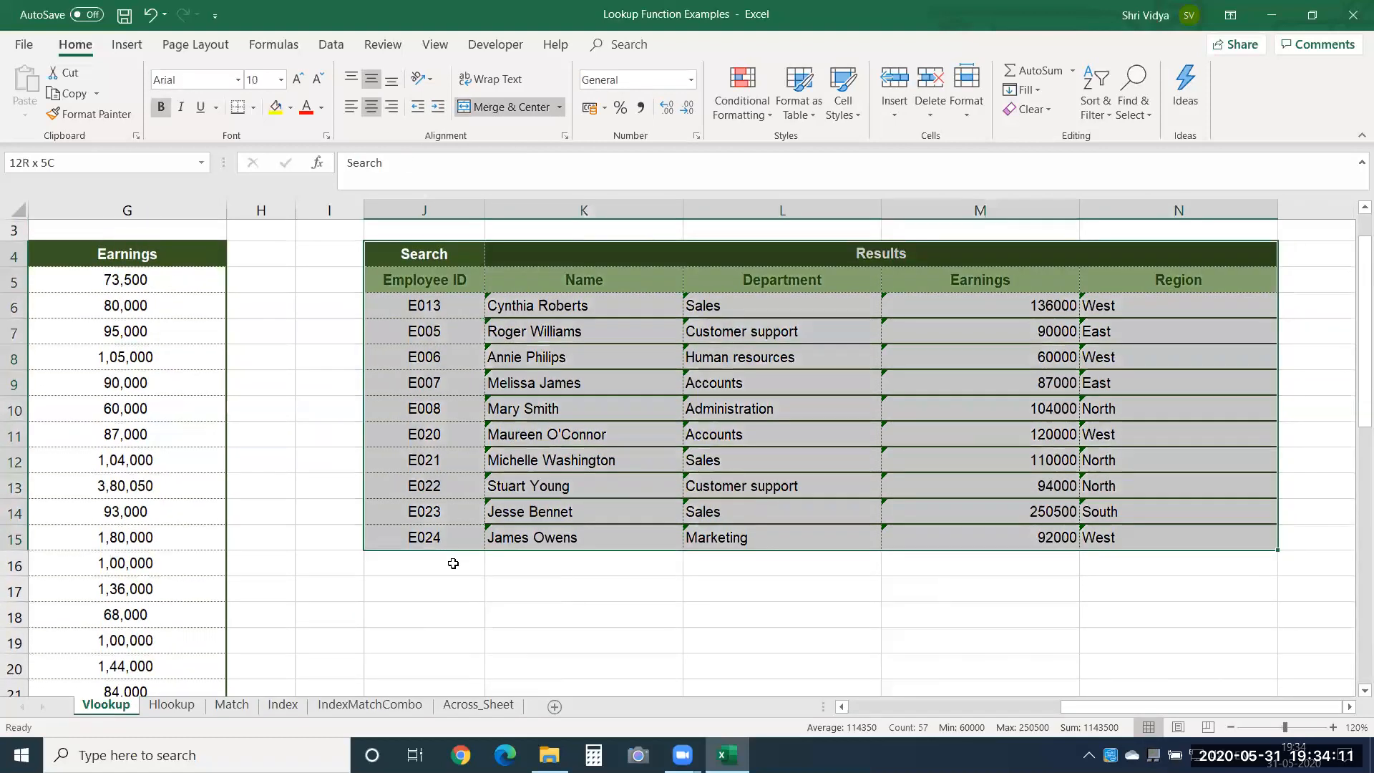
Copy the search results table J4:N15 and paste the duplicate starting at J19 on the Vlookup sheet.
key(ctrl+c)
key(Down)
key(Down)
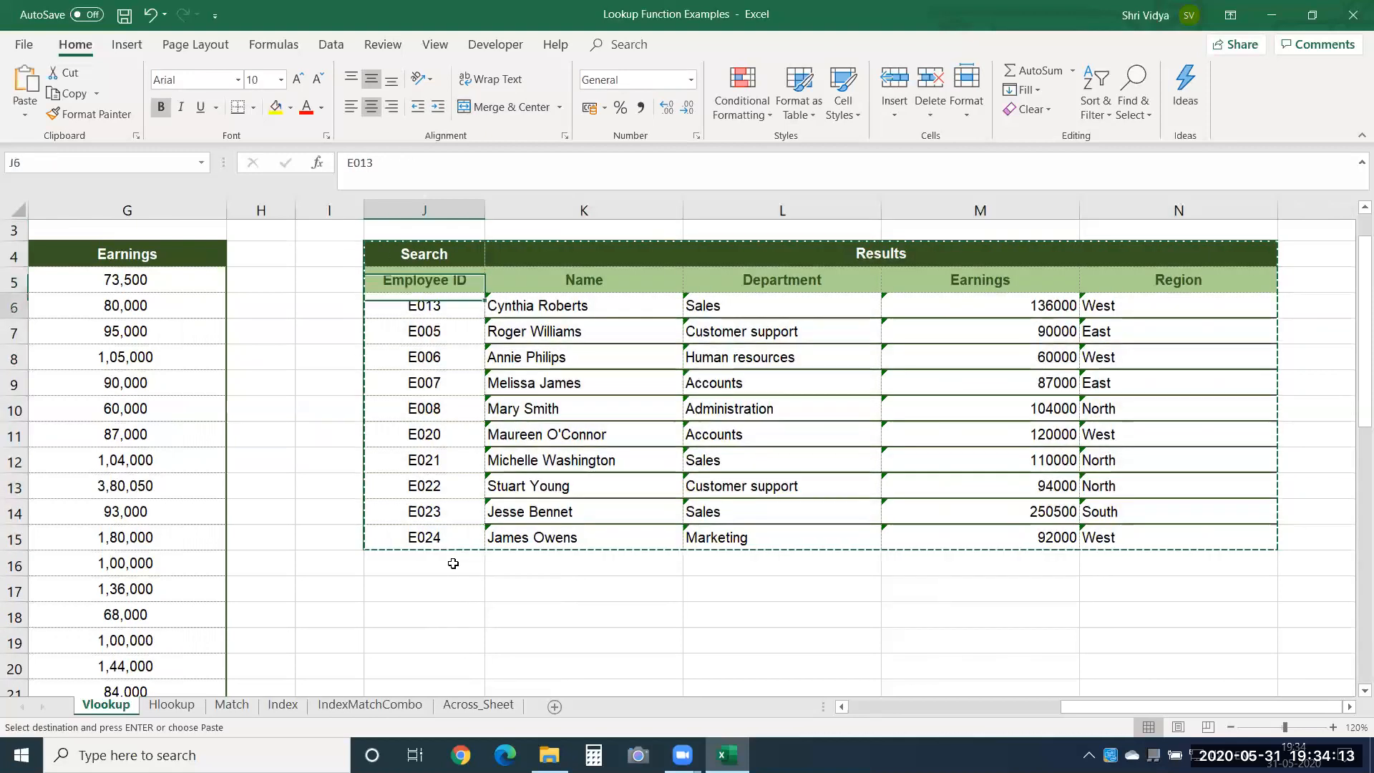
key(Down)
key(Down)
key(Down)
key(Down)
key(Down)
key(Down)
key(Down)
key(Down)
key(Down)
key(Down)
key(Down)
key(Down)
key(Down)
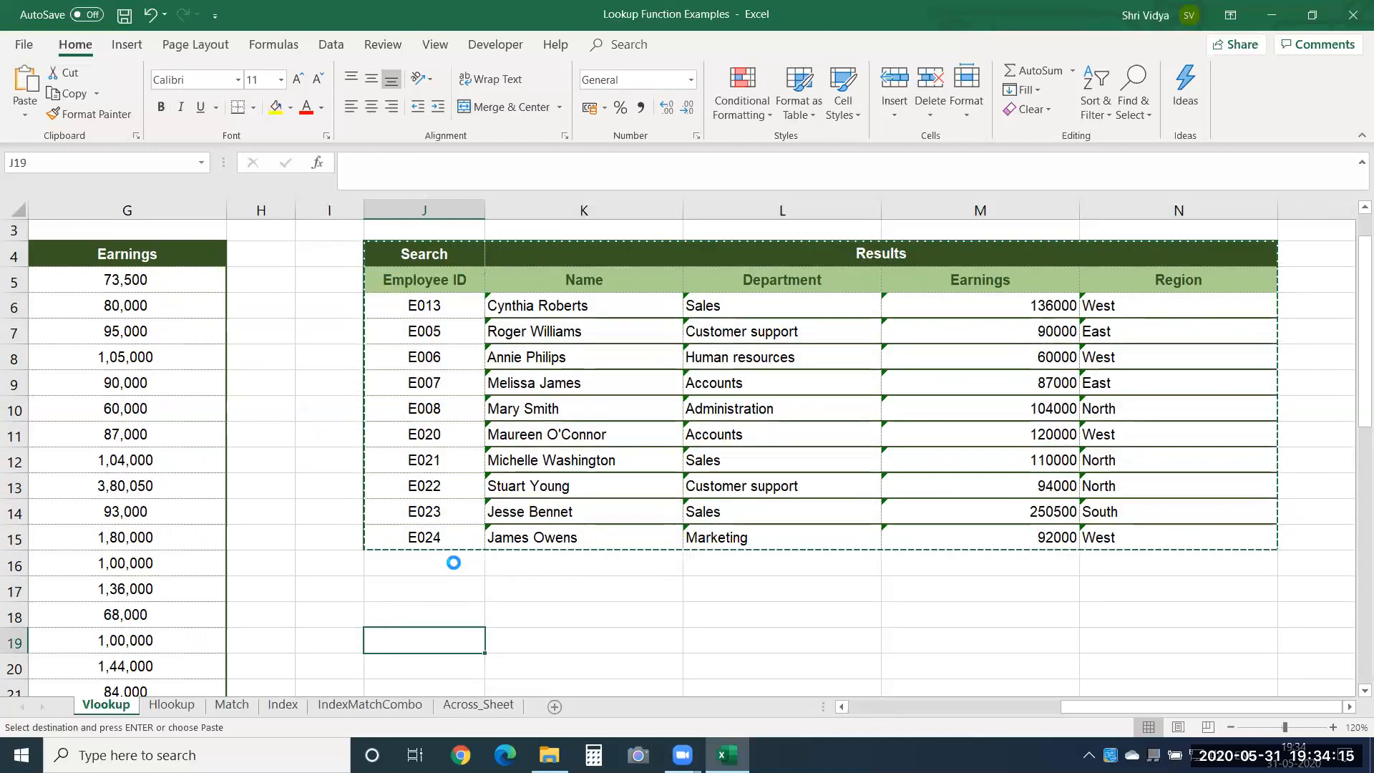
key(Return)
Clear the results in K21:N30 of the duplicated table, keeping its headers and employee IDs.
key(Down)
key(Down)
key(Down)
key(Down)
key(Down)
key(Down)
key(Up)
key(Up)
key(Up)
key(Up)
key(Right)
key(ctrl+shift+Down)
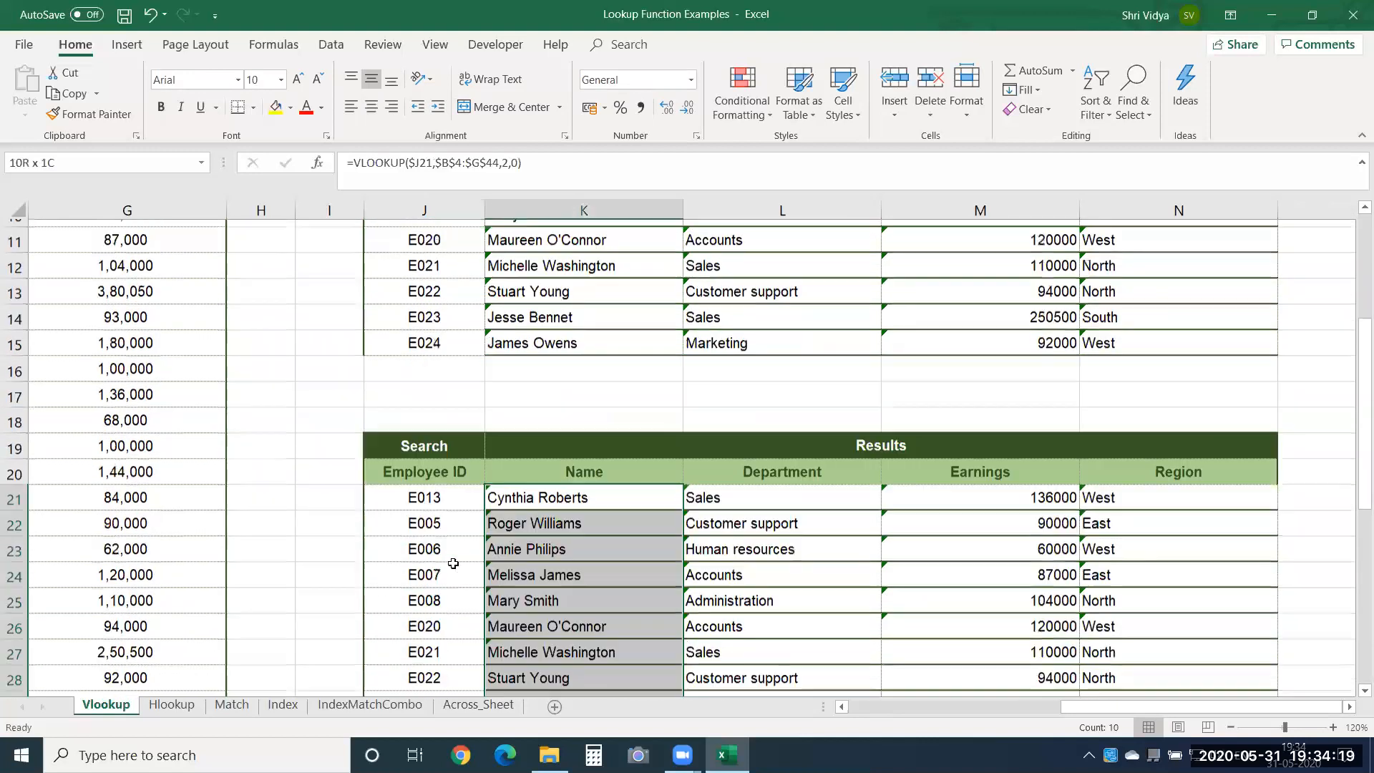
key(ctrl+shift+Right)
key(Delete)
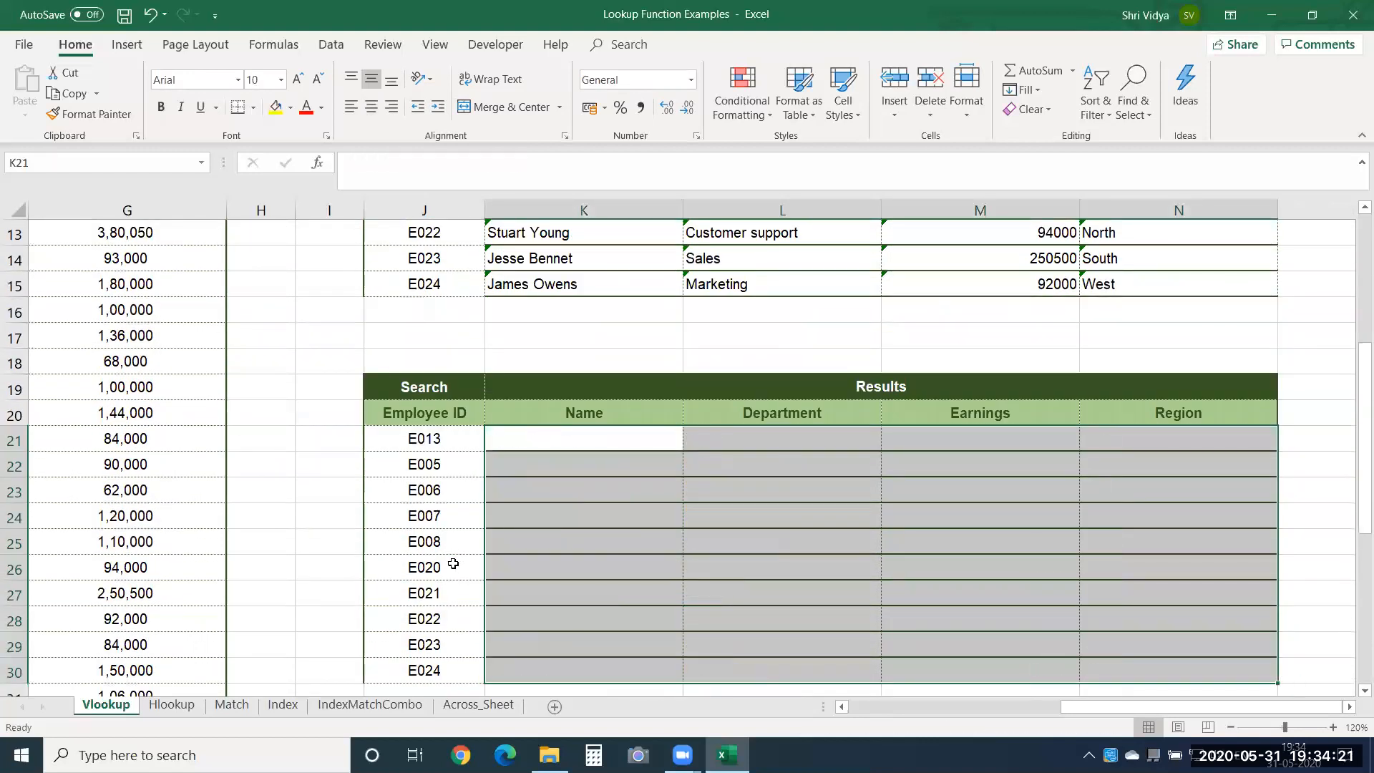
Enter the label Match in J18, directly above the Search header of the duplicated table.
key(Up)
key(Up)
key(Up)
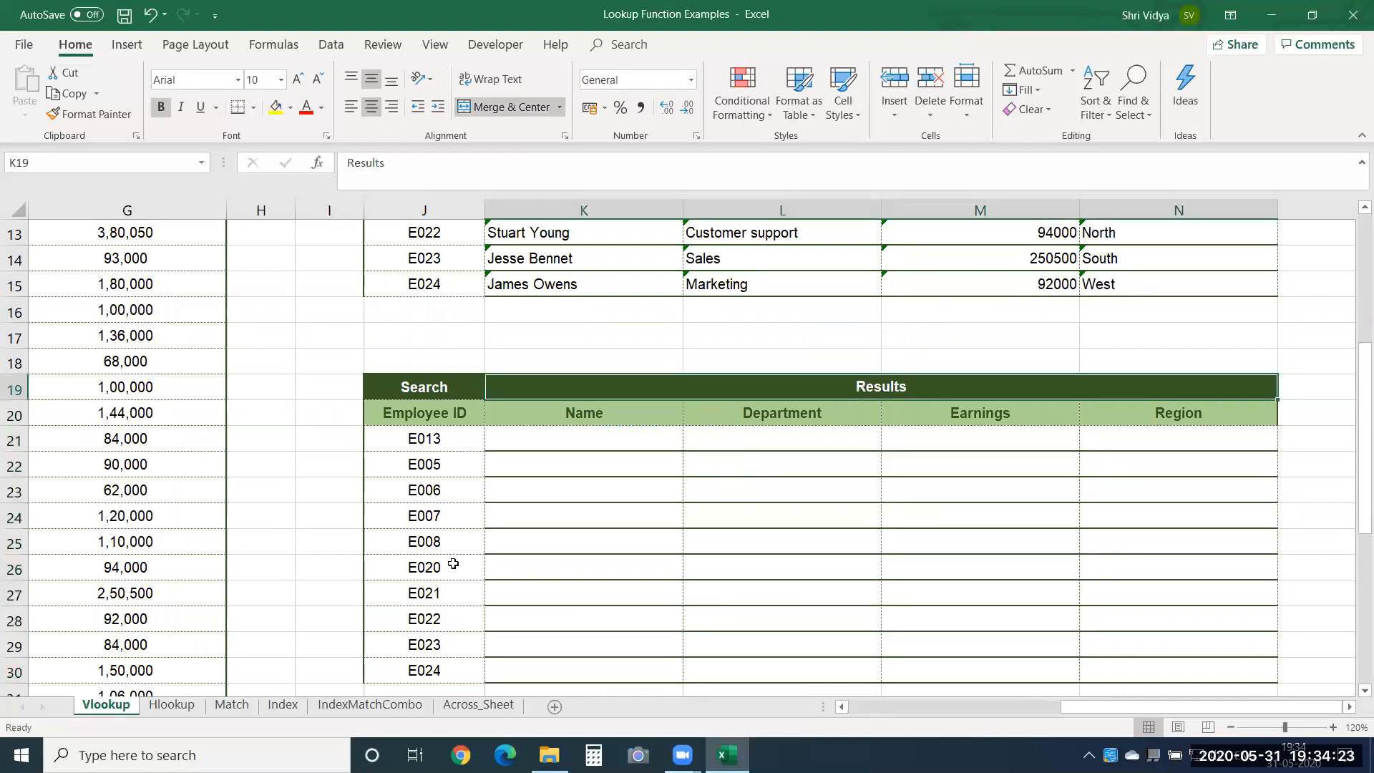
key(Down)
key(Down)
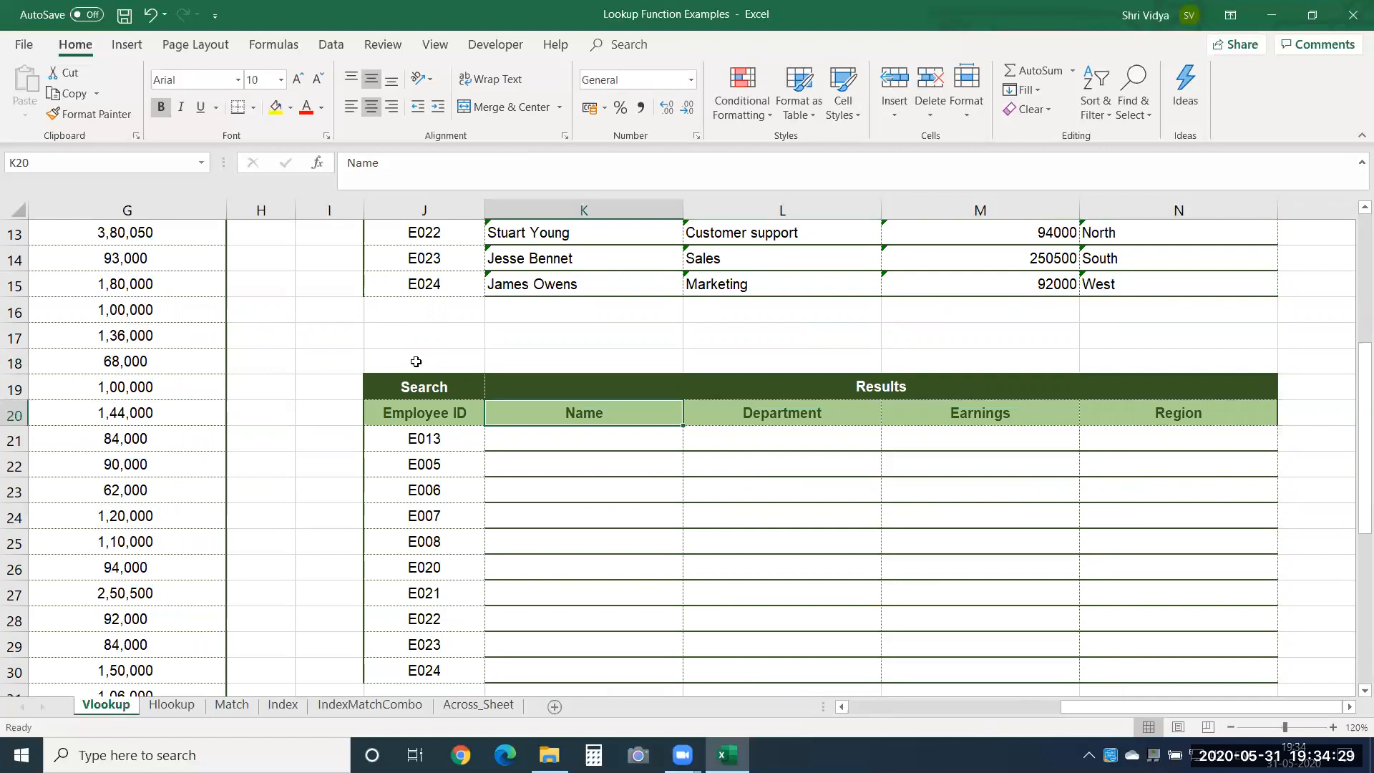
click(416, 361)
text(Match)
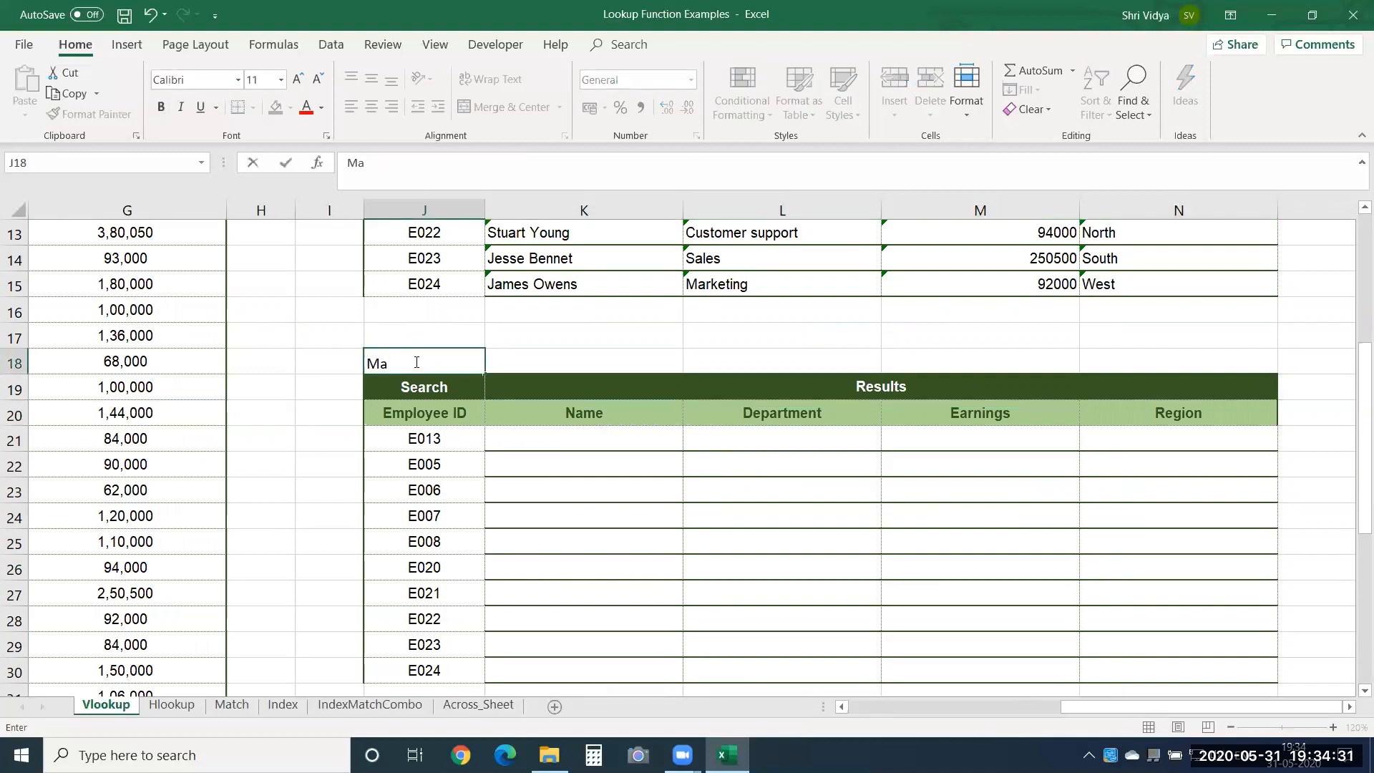
key(Tab)
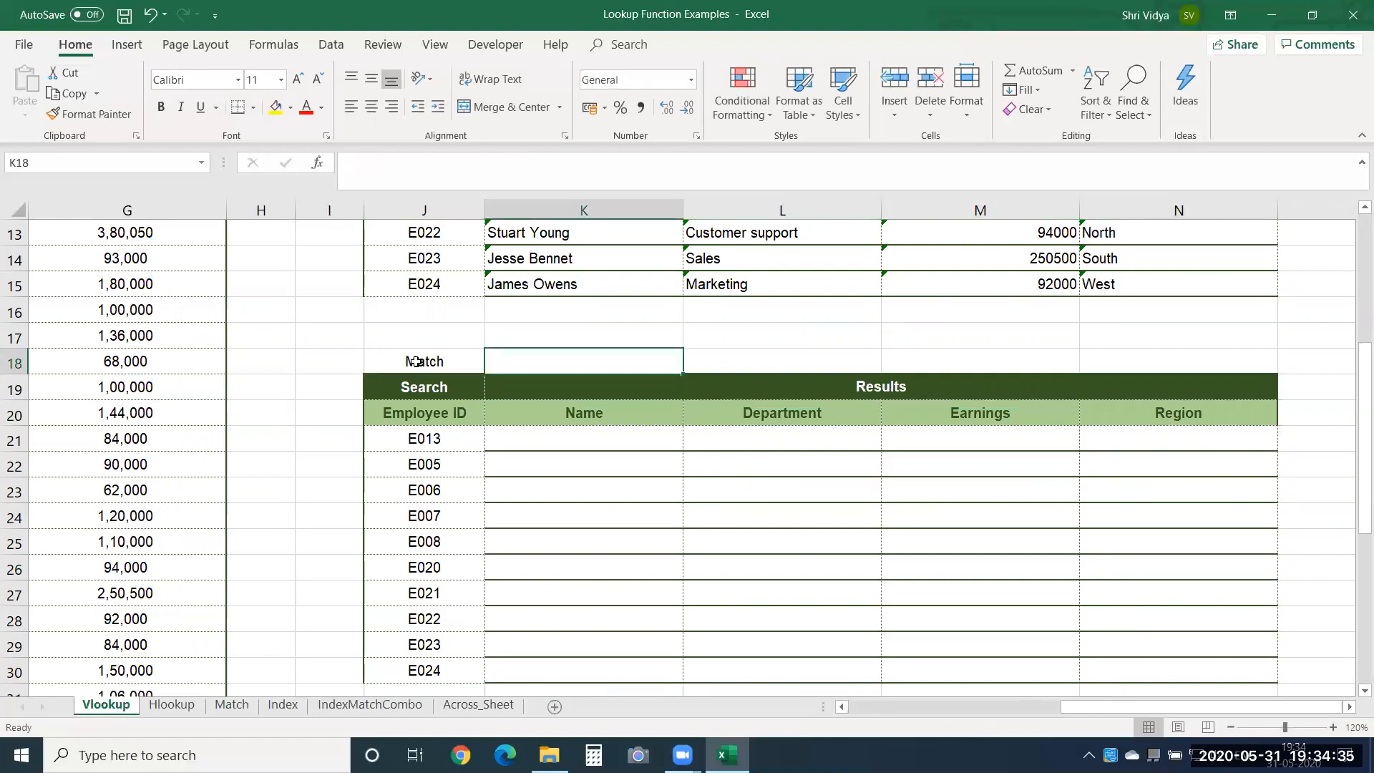
Review the column headers and their order in the source employee table.
key(Left)
key(Left)
key(Left)
key(Left)
key(Left)
key(Left)
key(Left)
key(Left)
key(Left)
key(Left)
key(Up)
key(Up)
key(Up)
key(Up)
key(Up)
key(Up)
key(Up)
key(Up)
key(Up)
key(Up)
key(Up)
key(Up)
key(Up)
key(Up)
key(Up)
key(Up)
key(Up)
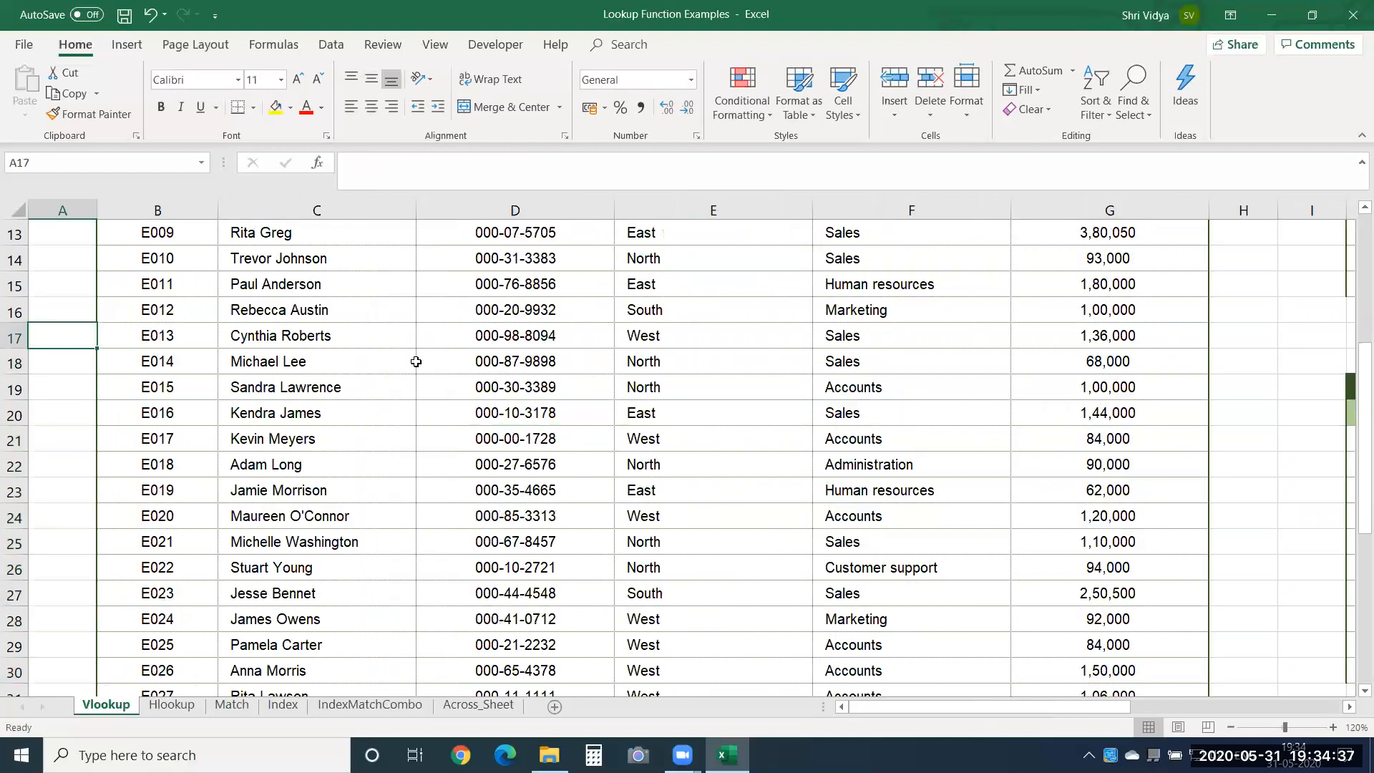
key(Down)
key(Down)
key(Down)
key(Down)
key(Down)
key(Down)
key(Down)
key(Down)
key(Down)
key(Down)
key(Down)
key(Down)
key(Down)
key(Down)
key(Down)
key(Down)
key(Right)
key(Right)
key(Right)
key(Right)
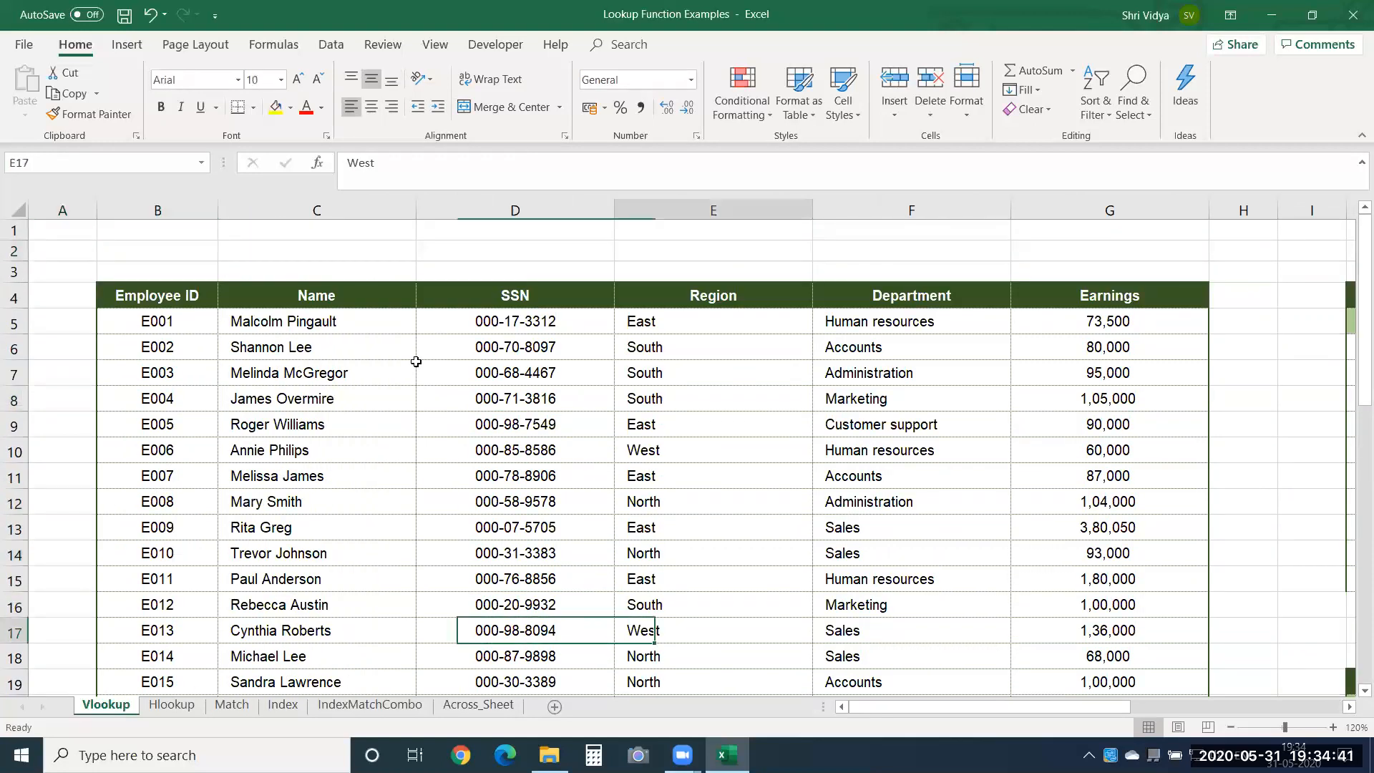
key(Right)
key(Right)
key(Right)
key(Right)
key(Right)
key(Right)
key(Right)
key(Right)
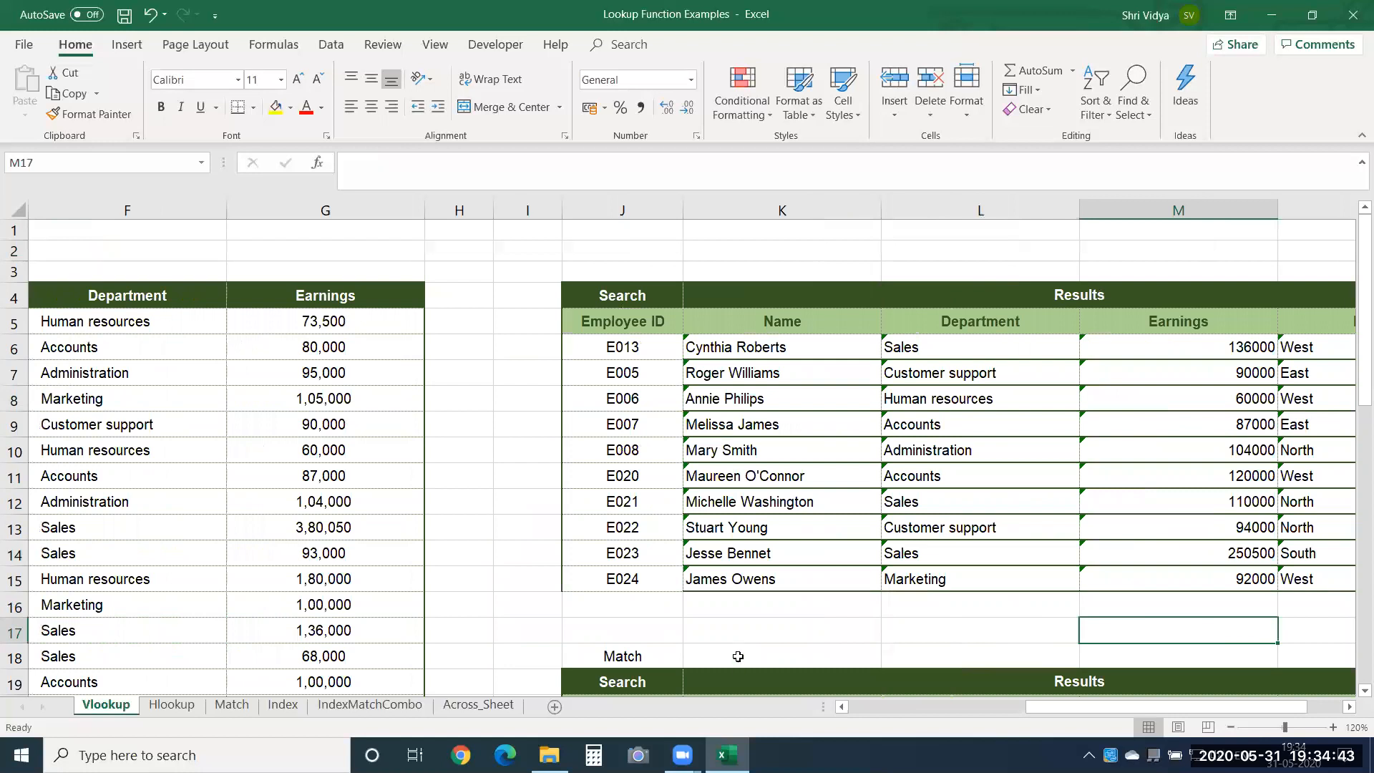
Start a MATCH formula in K18 with the Name header as its lookup value, row-locked as K$20.
click(738, 657)
text(=ma)
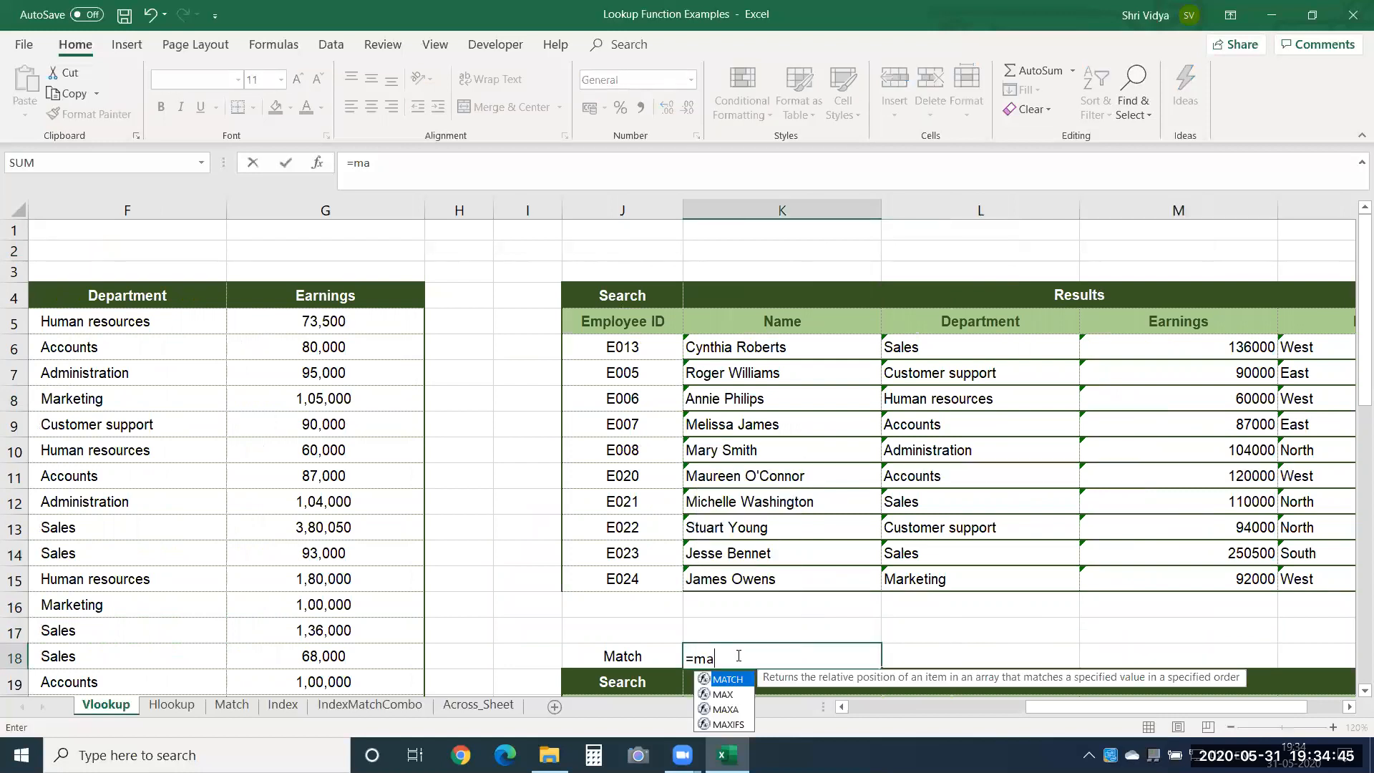
key(Tab)
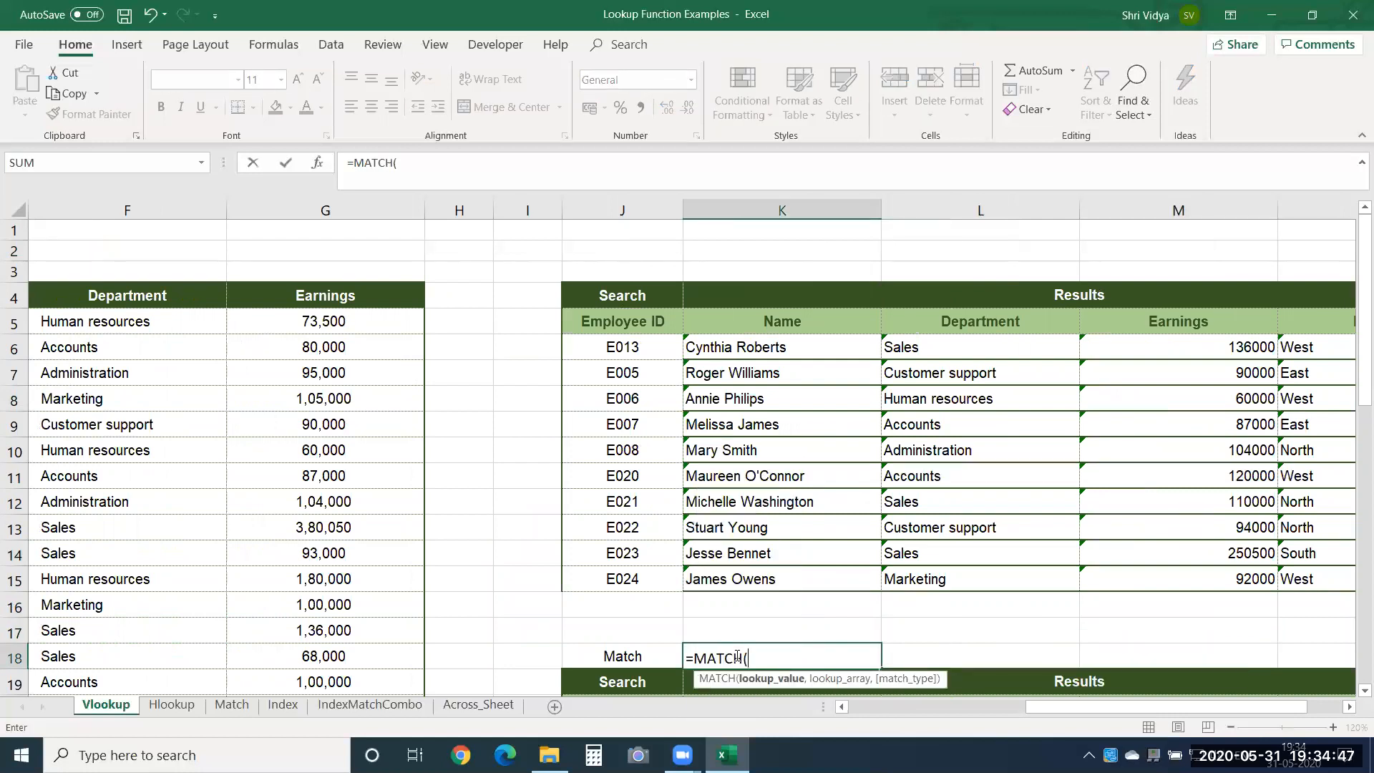
key(Down)
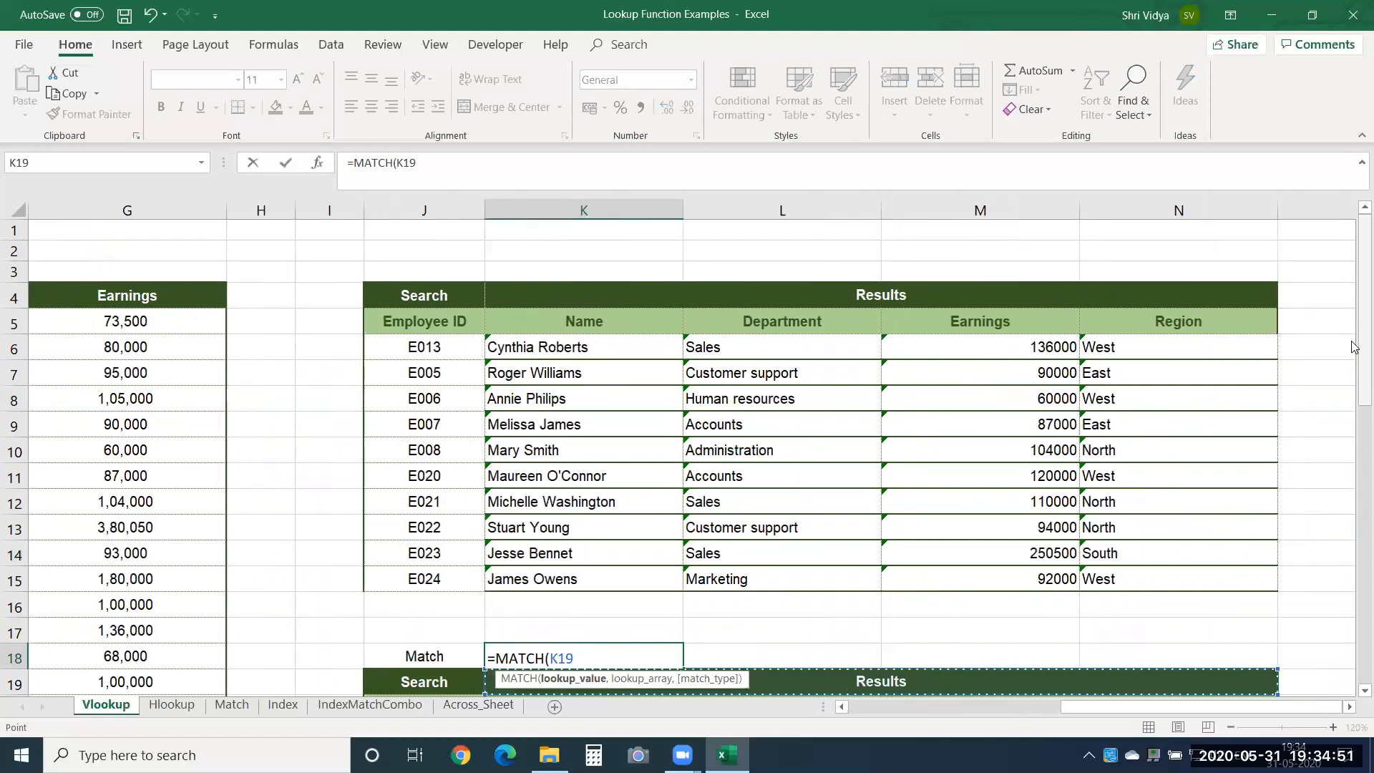
drag(1357, 348, 1354, 434)
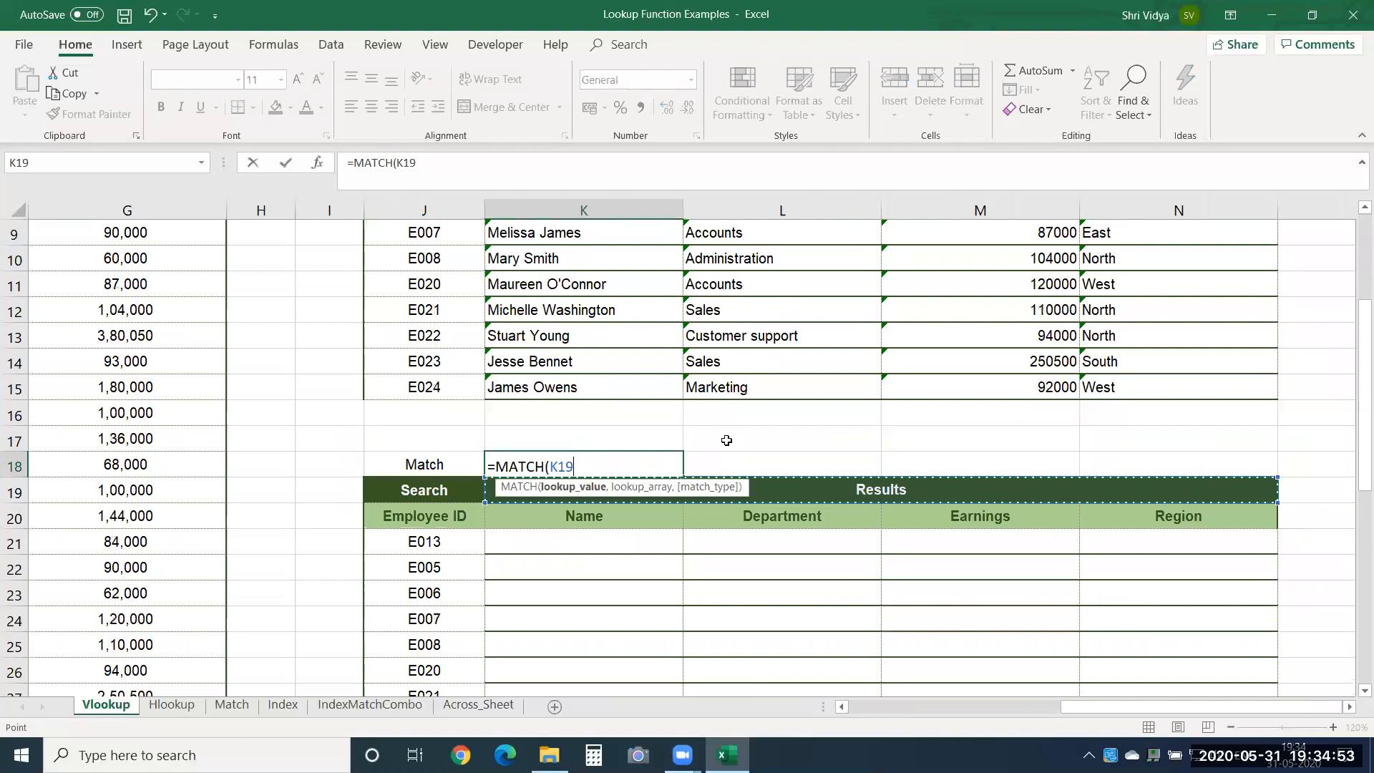
click(580, 519)
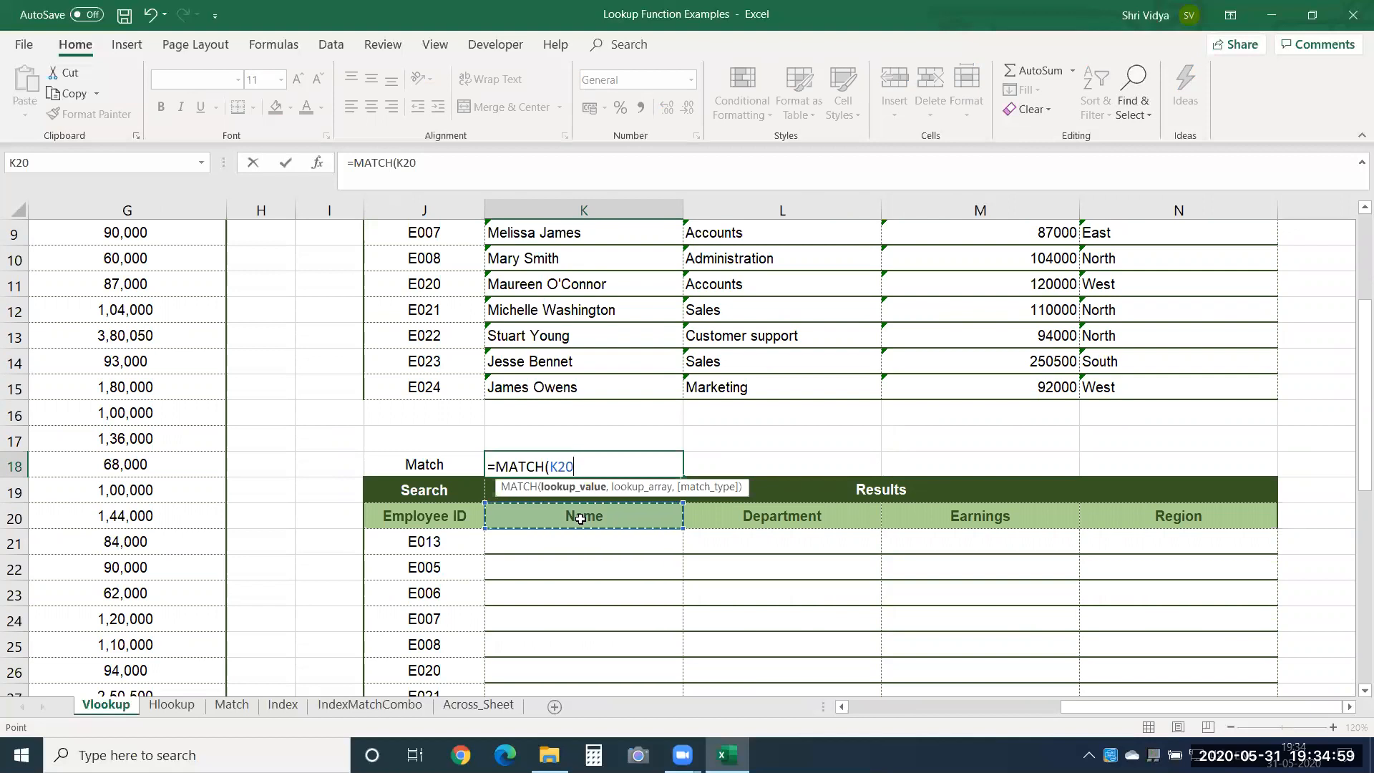
key(F4)
key(F4)
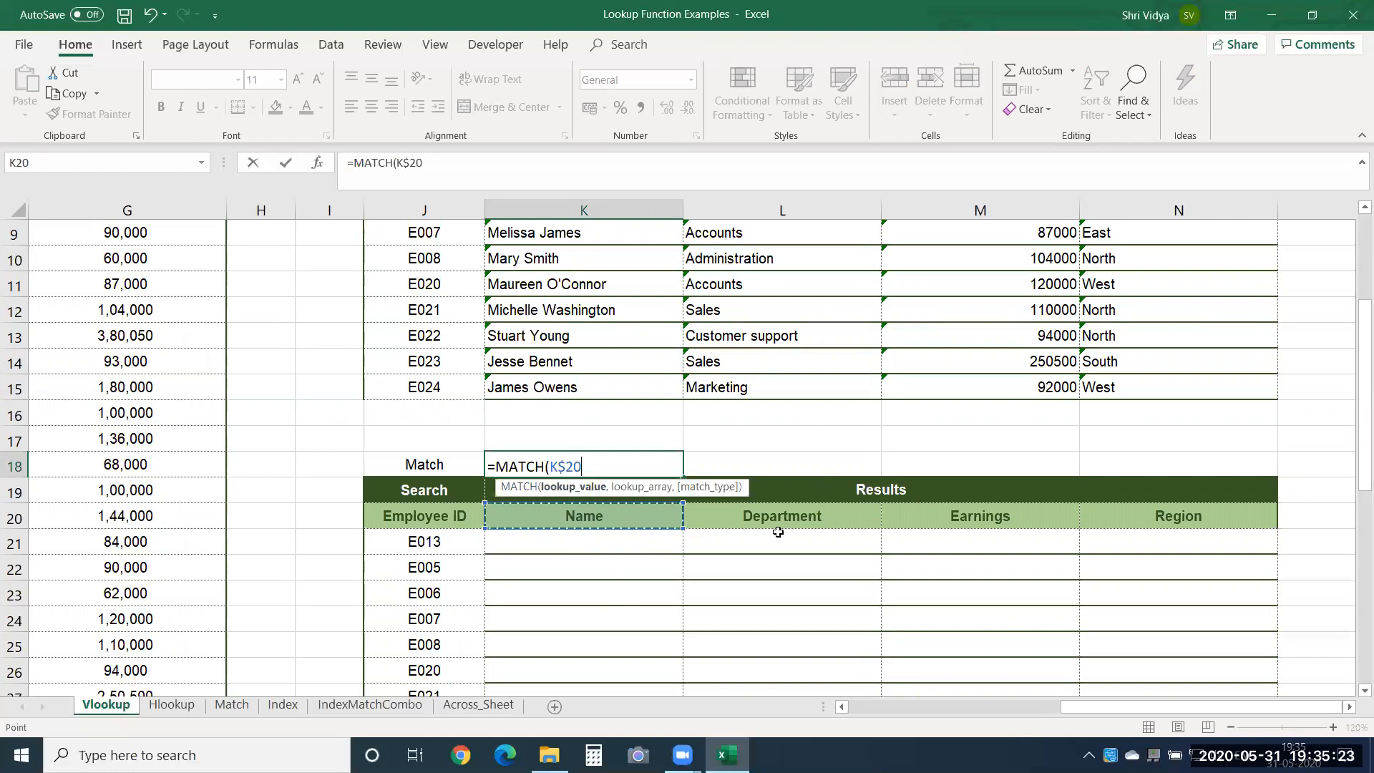
Complete the MATCH formula in K18 with the source headers $B$4:$G$4 as the absolute lookup array and match type 0.
text(,)
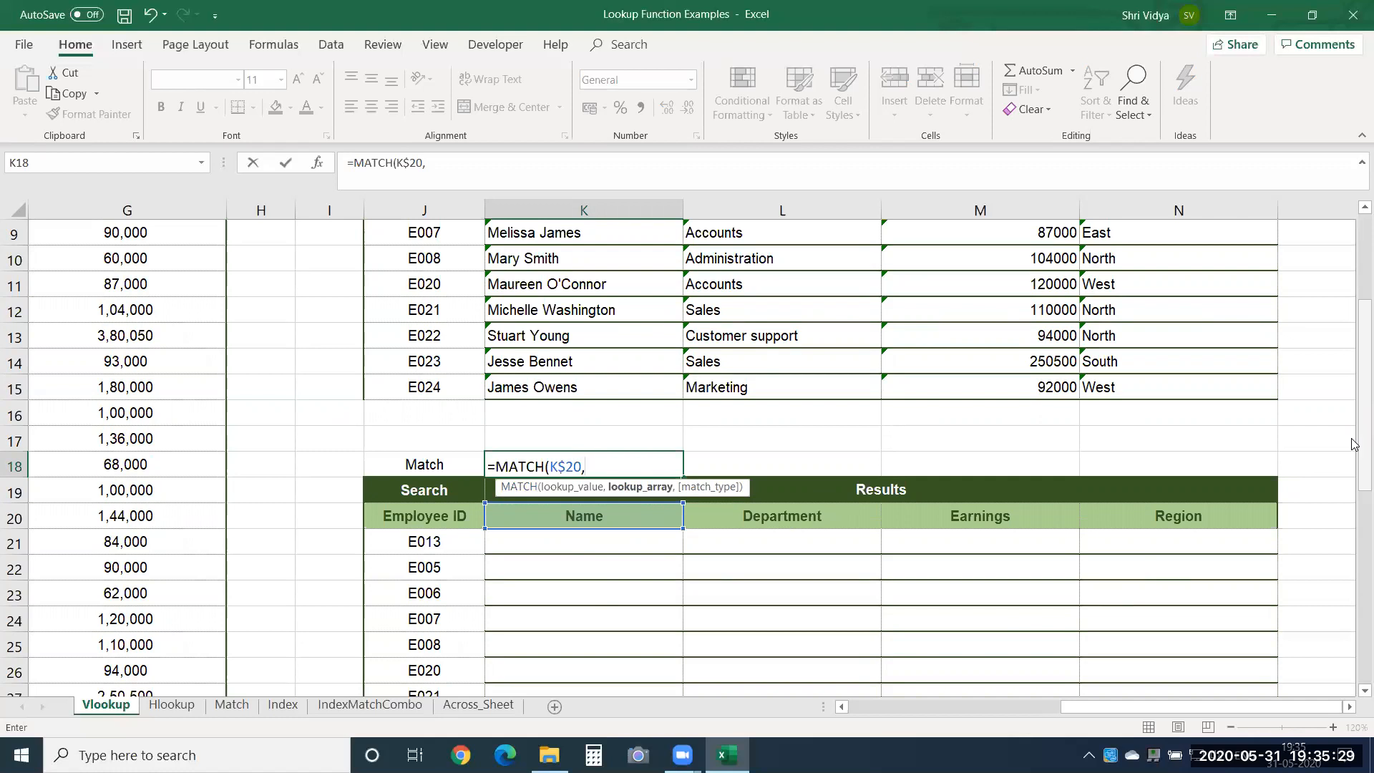
drag(1356, 450, 1353, 318)
drag(1138, 705, 1060, 301)
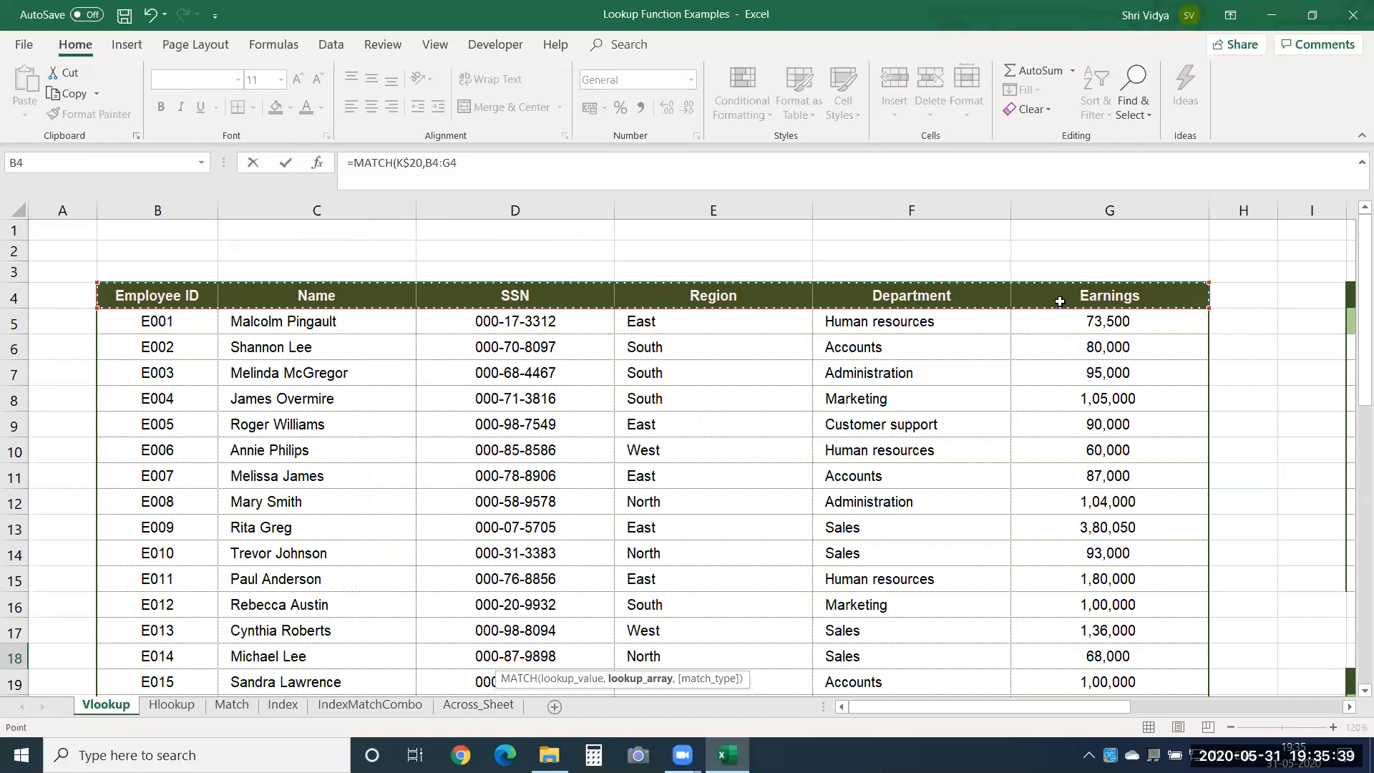
key(F4)
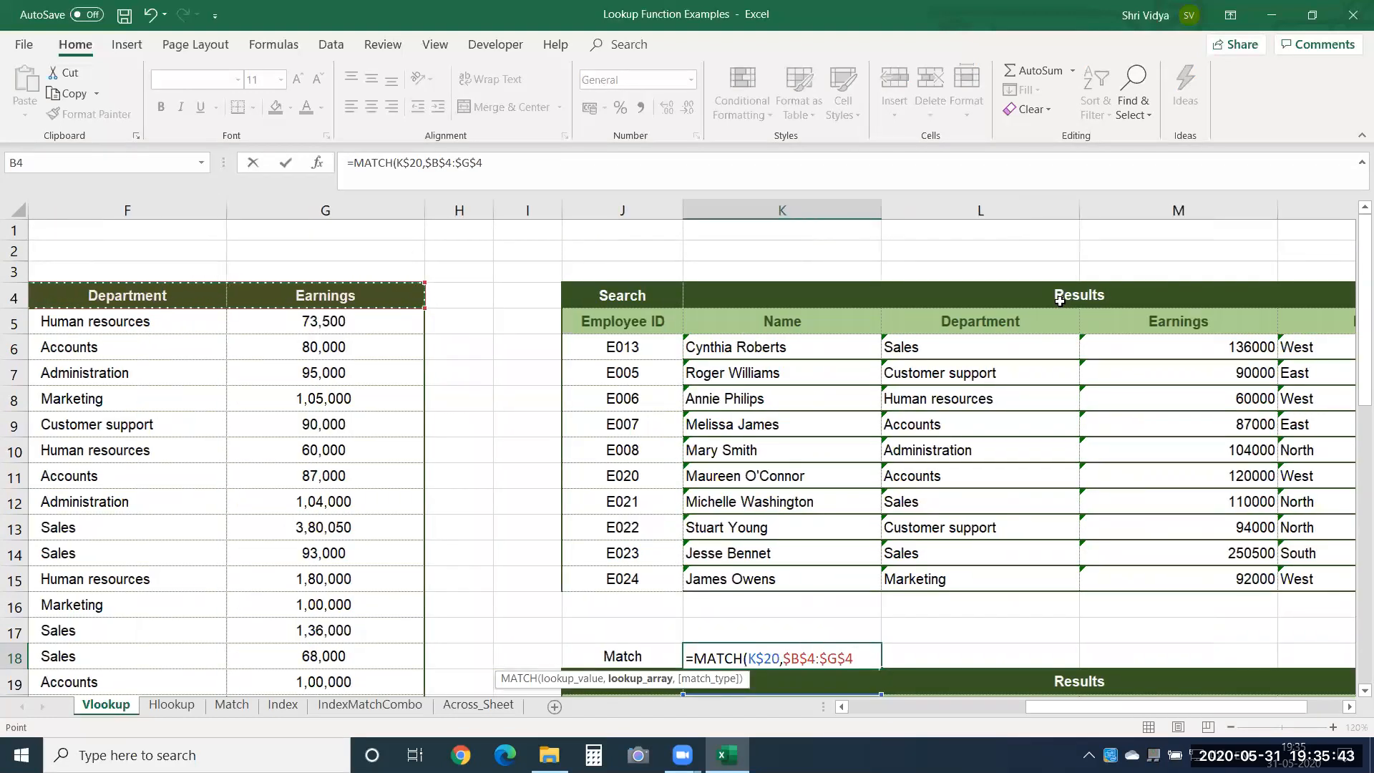
text(,0)
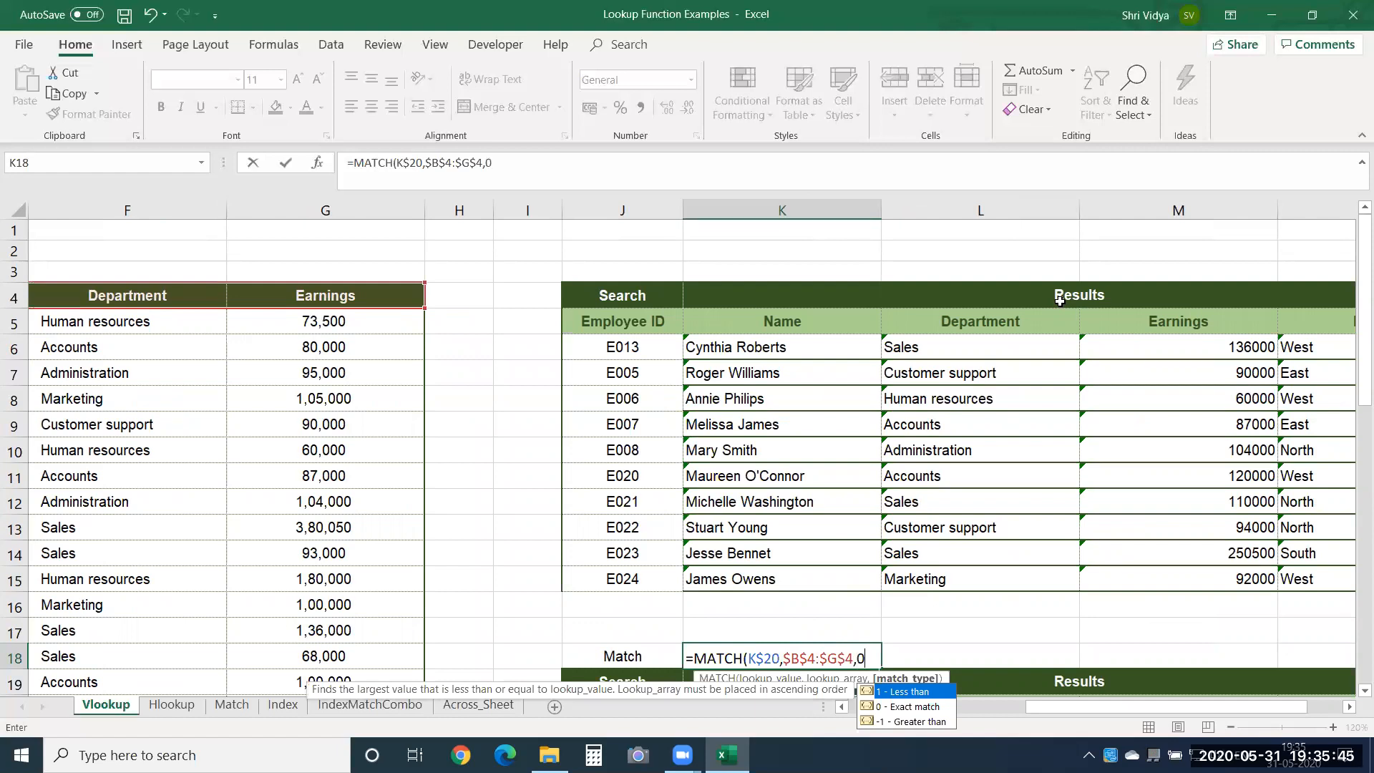
key(Left)
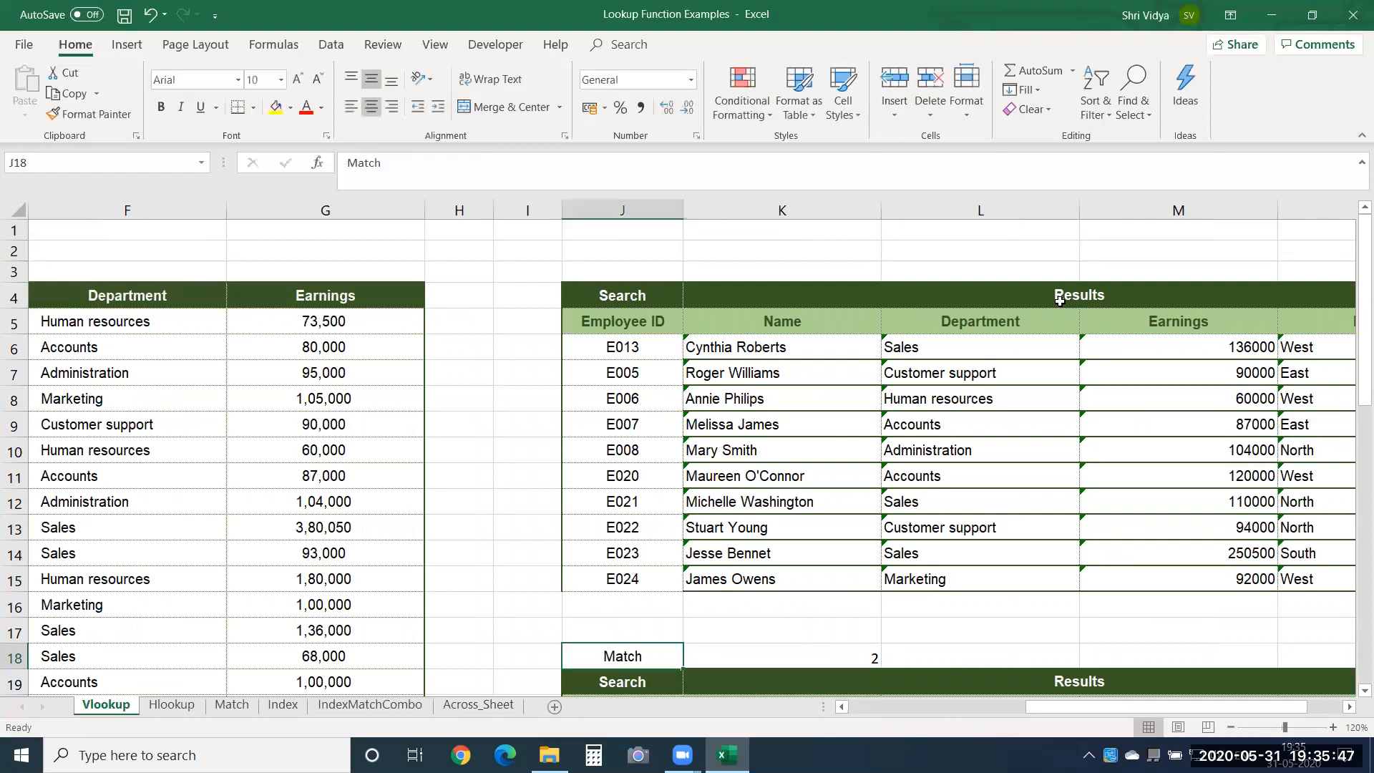
key(Up)
key(Down)
key(Right)
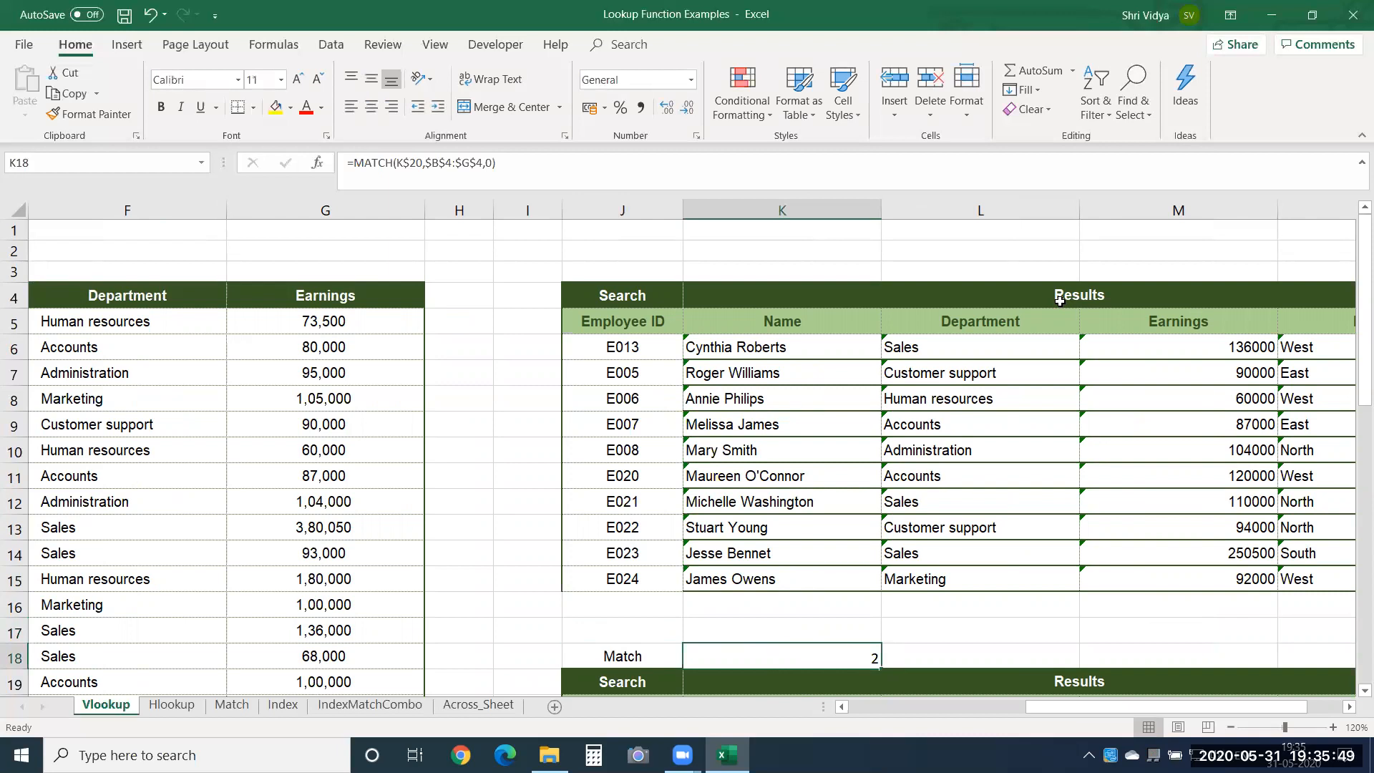
Change the Name header in K20 to Employee ID to test the MATCH formula.
key(shift+Right)
key(Down)
key(Down)
key(Down)
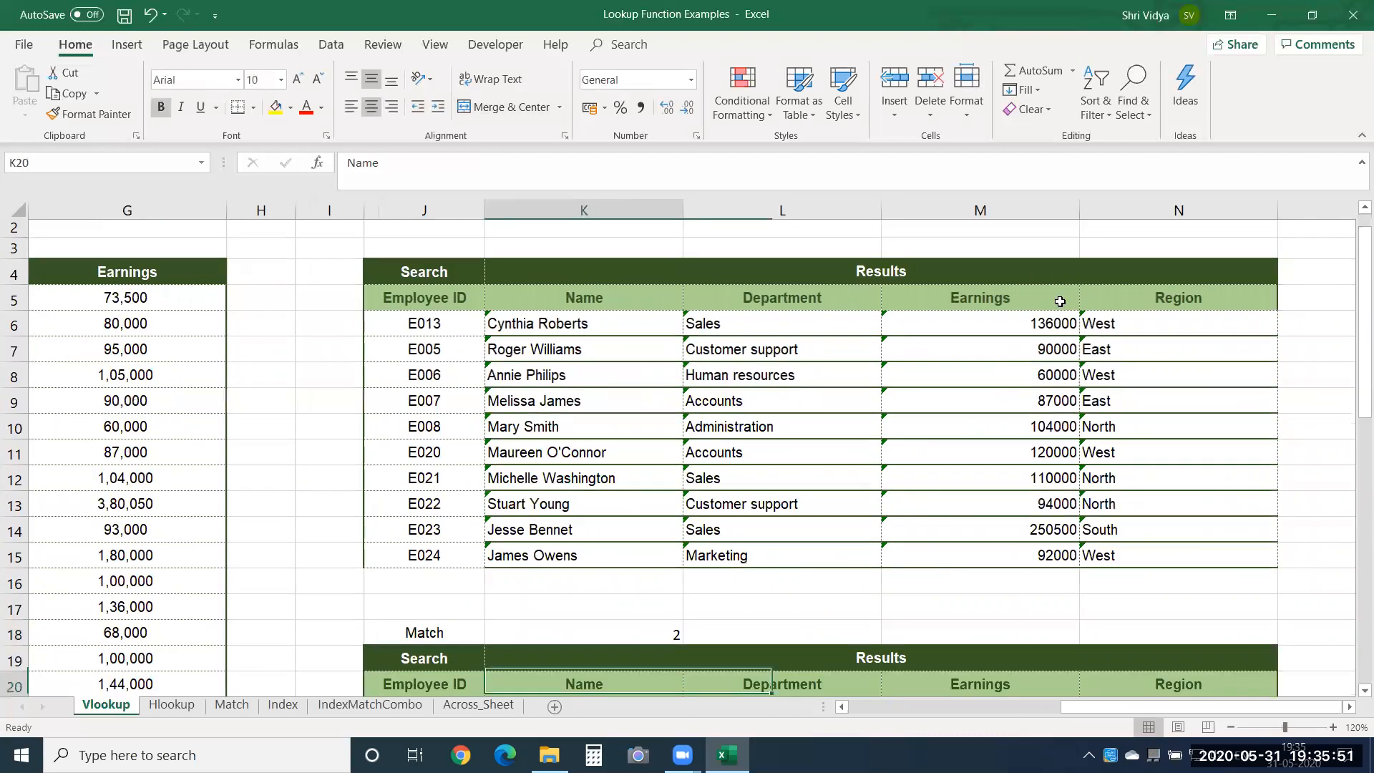
key(Up)
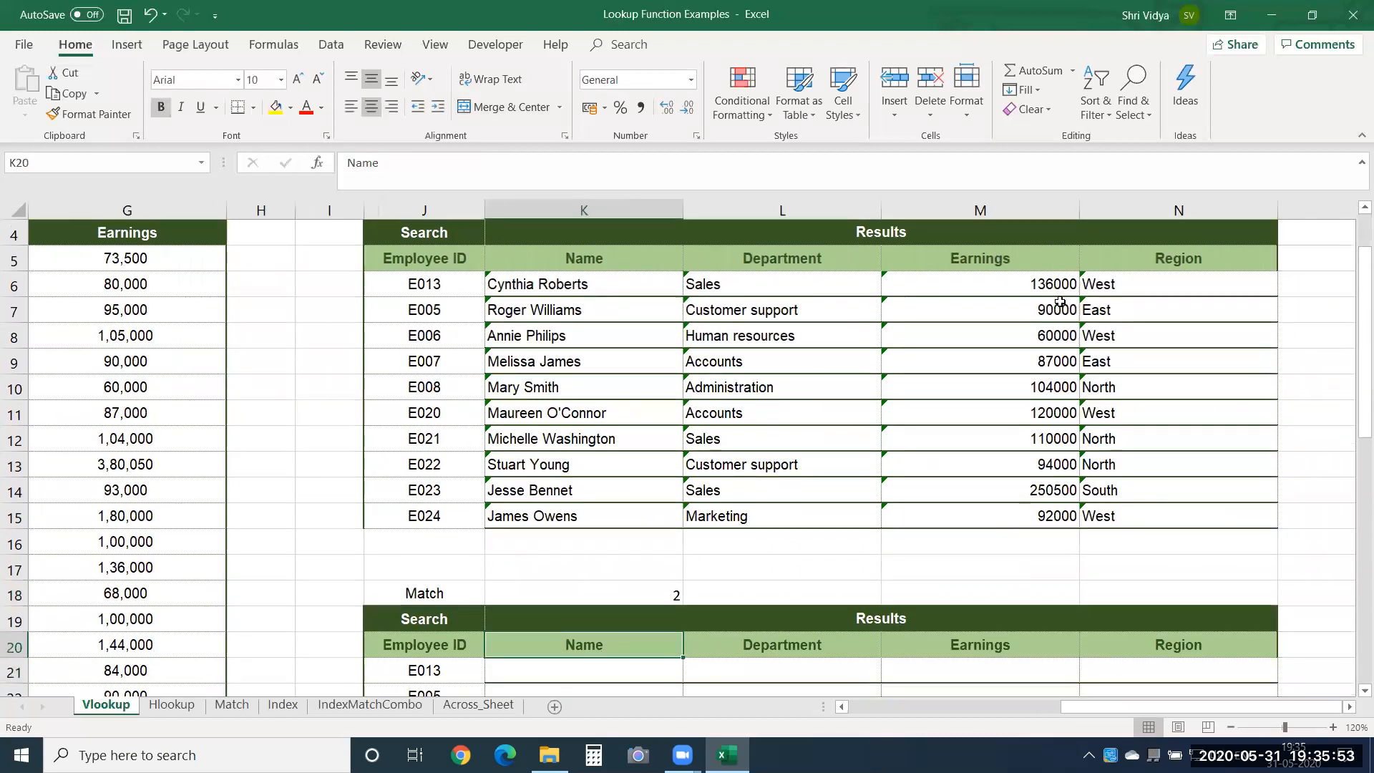
text(Empl)
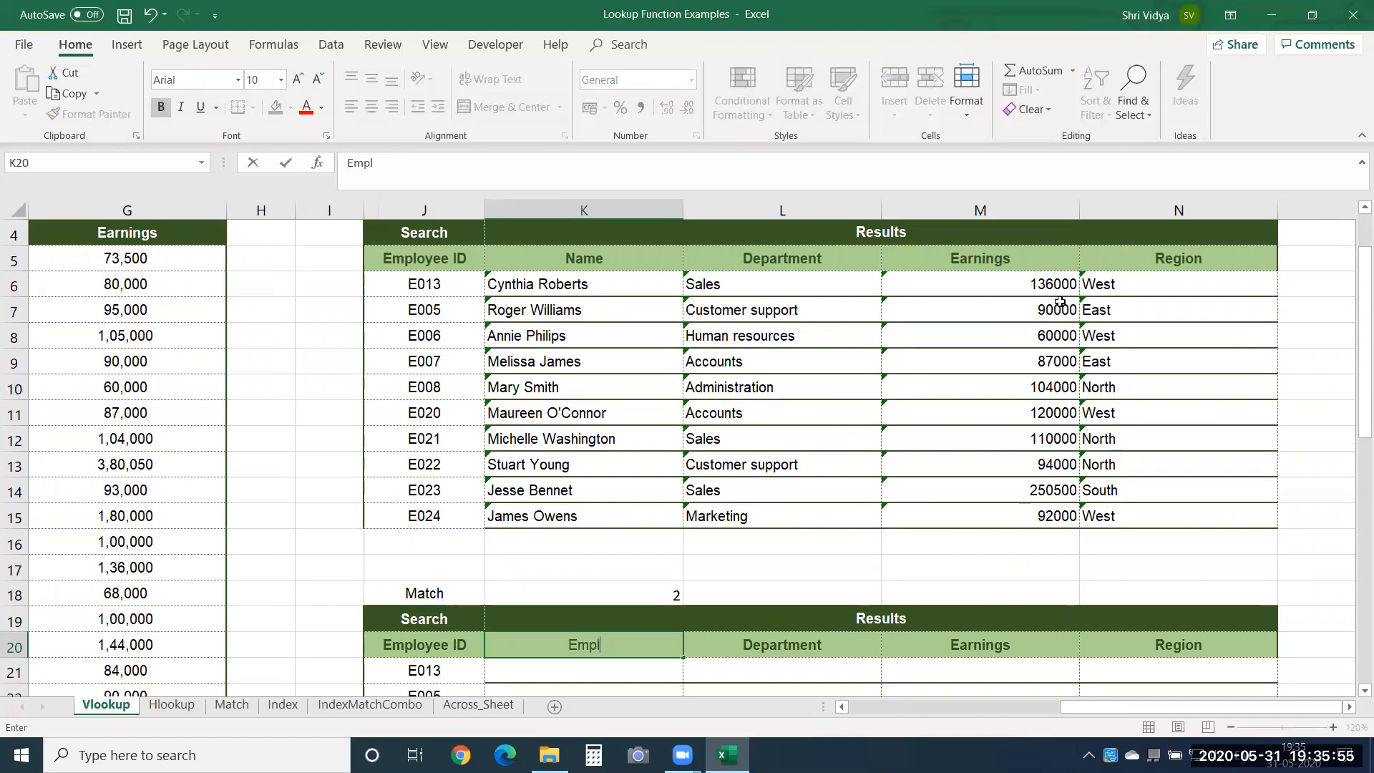
text(oyee ID)
key(Return)
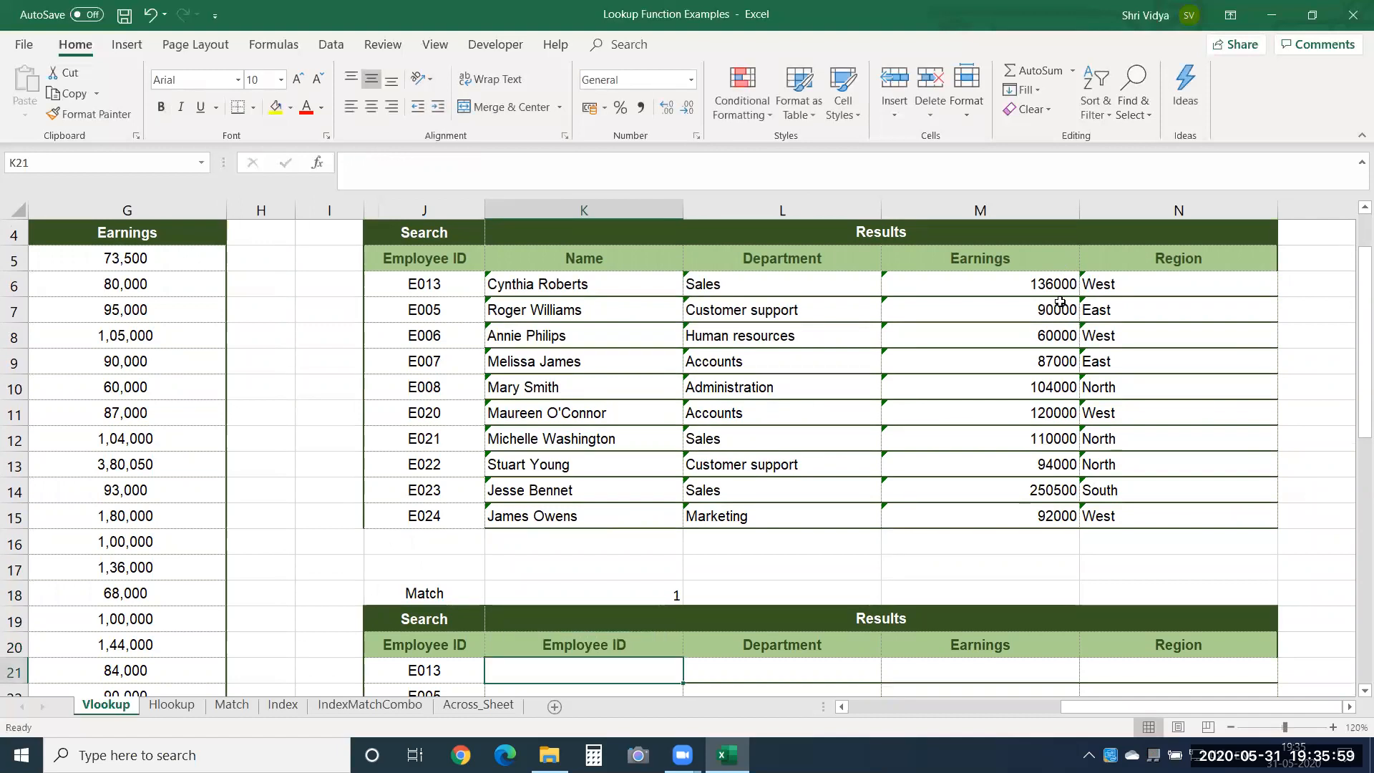
Test the MATCH formula with Region as the header in K20.
key(Up)
text(Region)
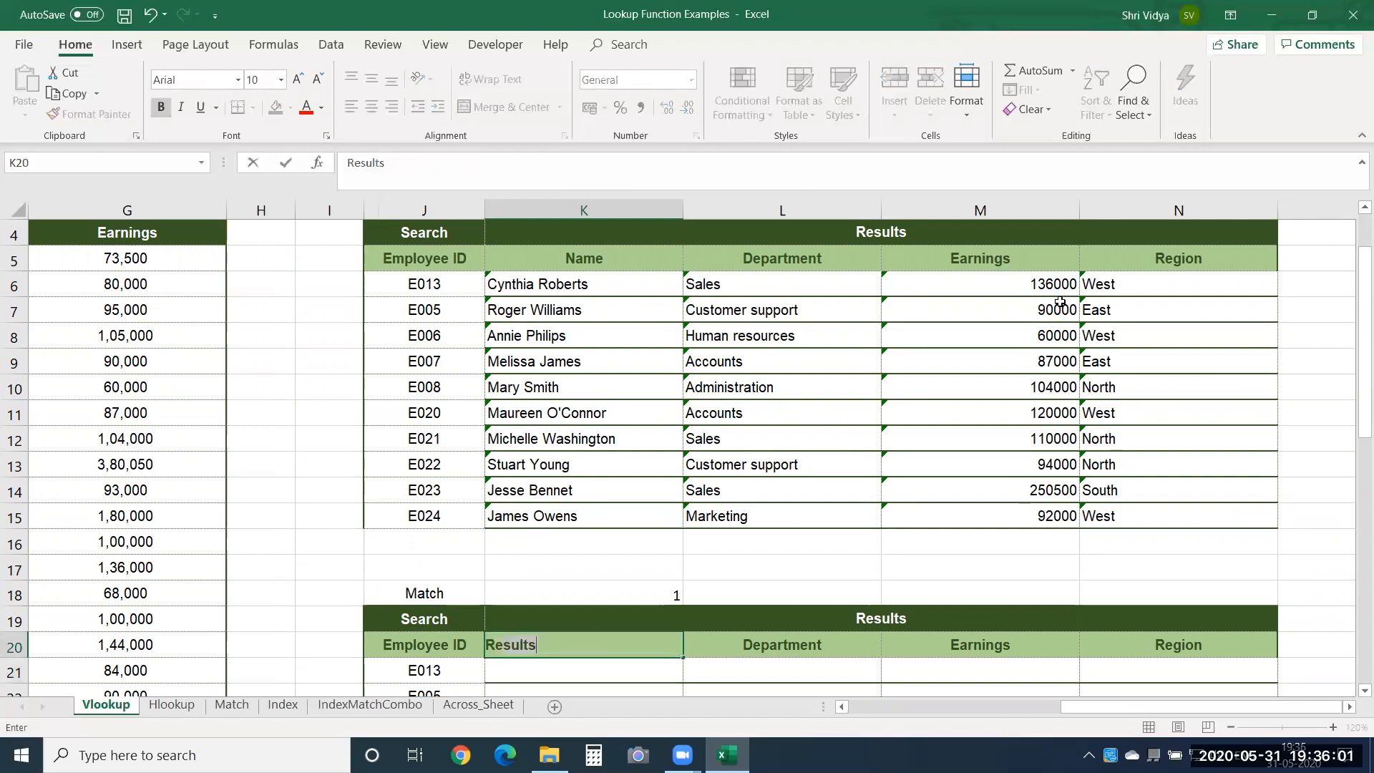
key(Return)
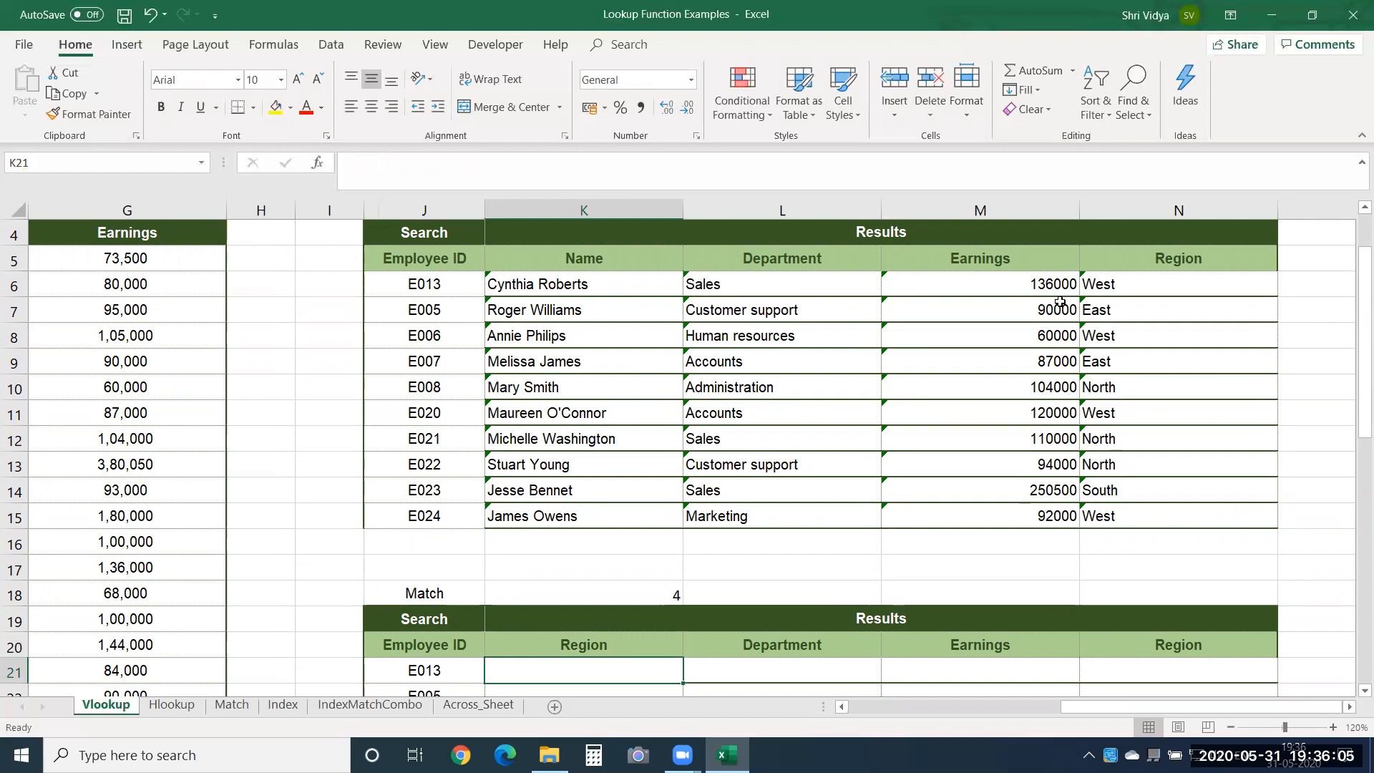
Replace the header in K20 with SSN as another test of the MATCH formula.
key(Up)
text(SSN)
key(Return)
key(Up)
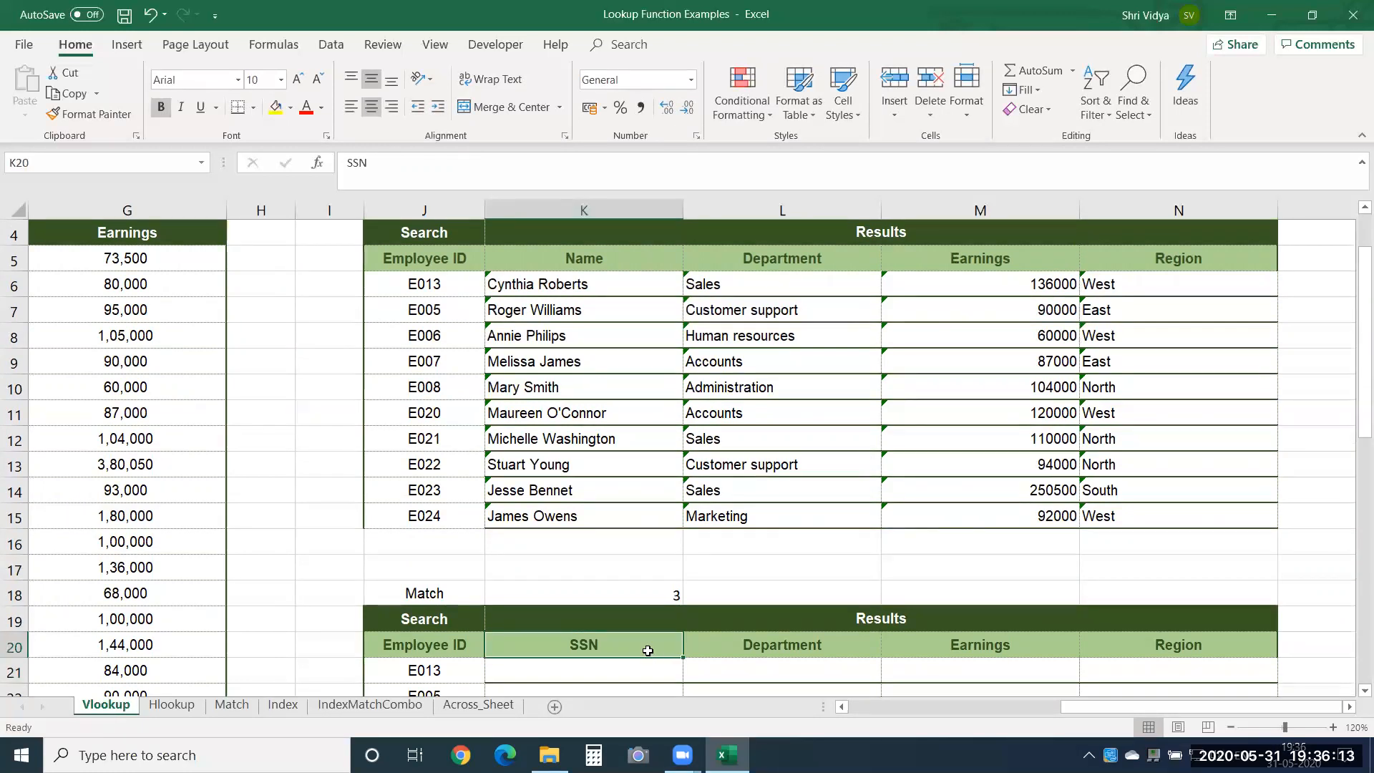
Compare K18 with the source table's columns and copy its MATCH expression without the equal sign.
click(621, 600)
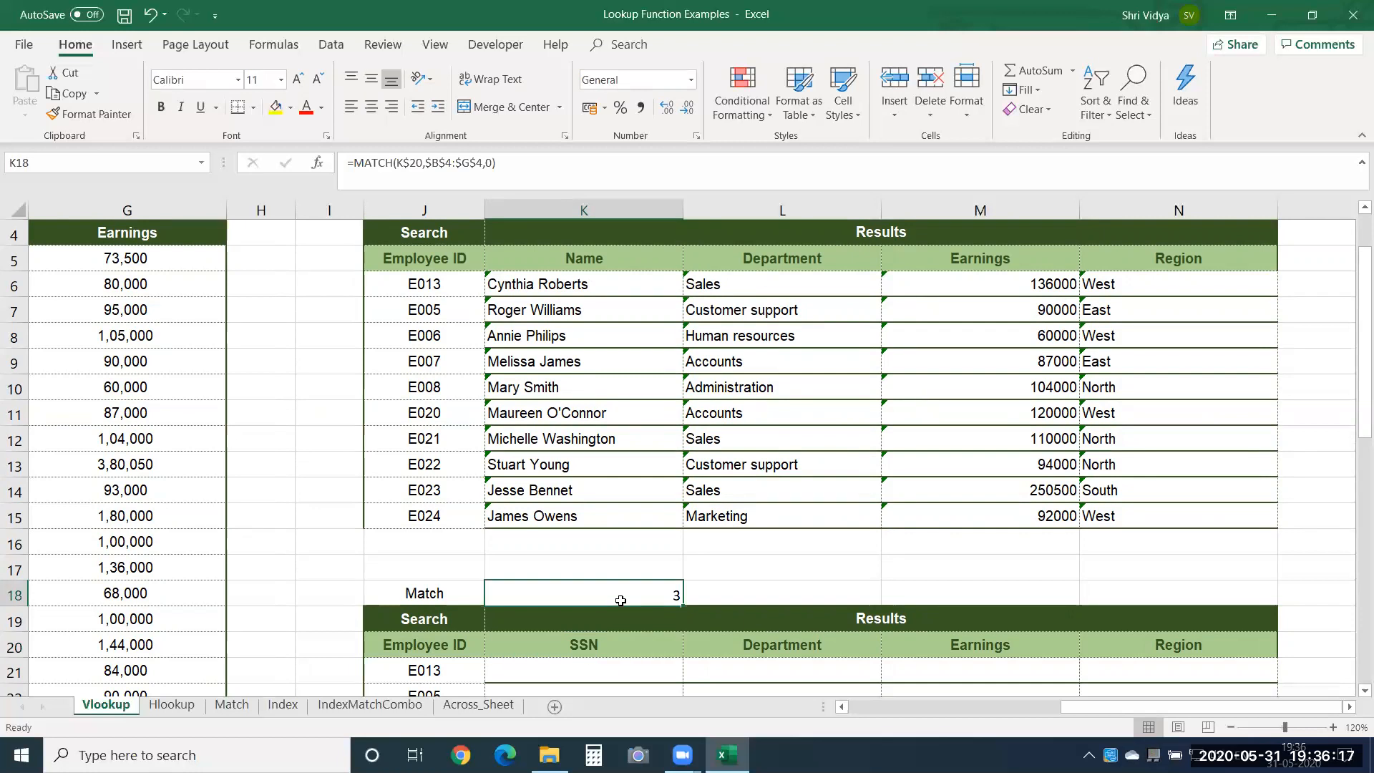
drag(1077, 709, 803, 708)
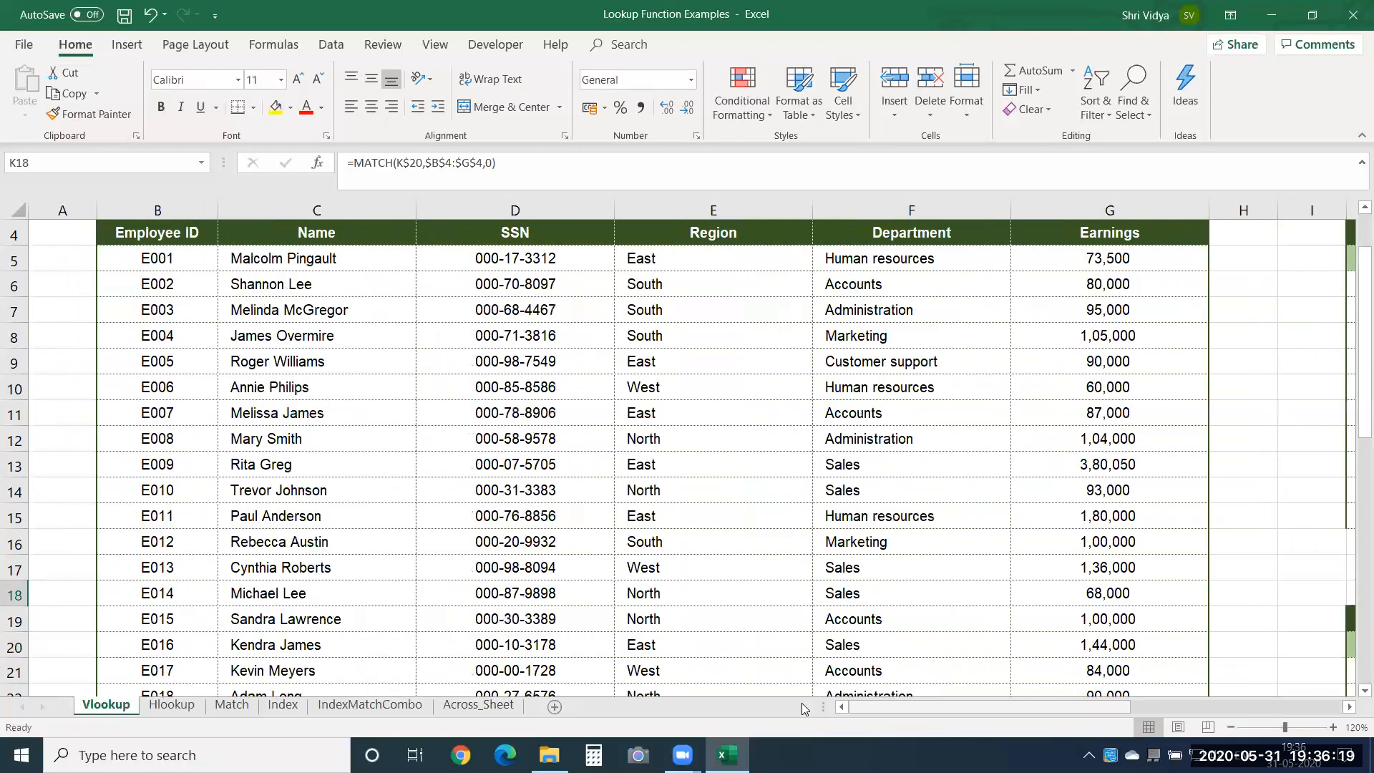
click(1350, 707)
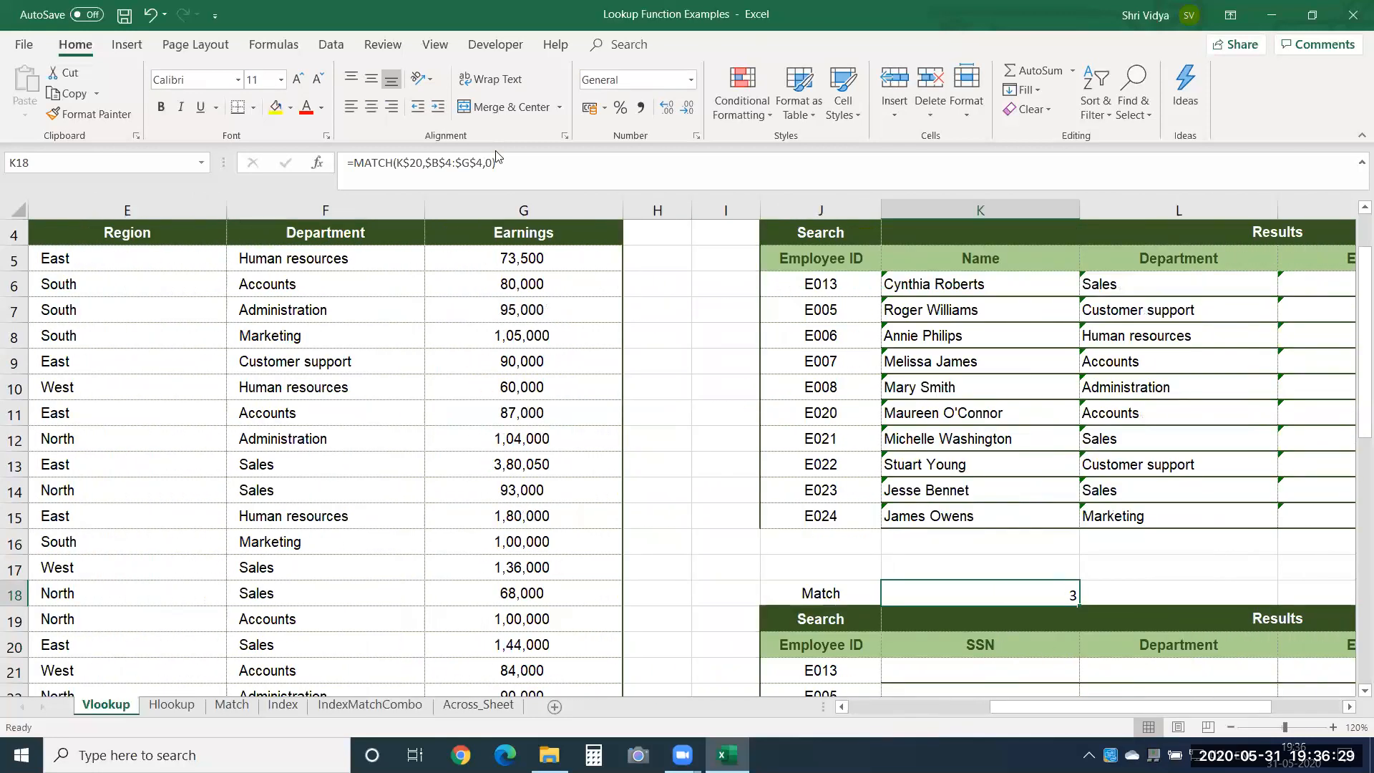
drag(497, 152, 354, 143)
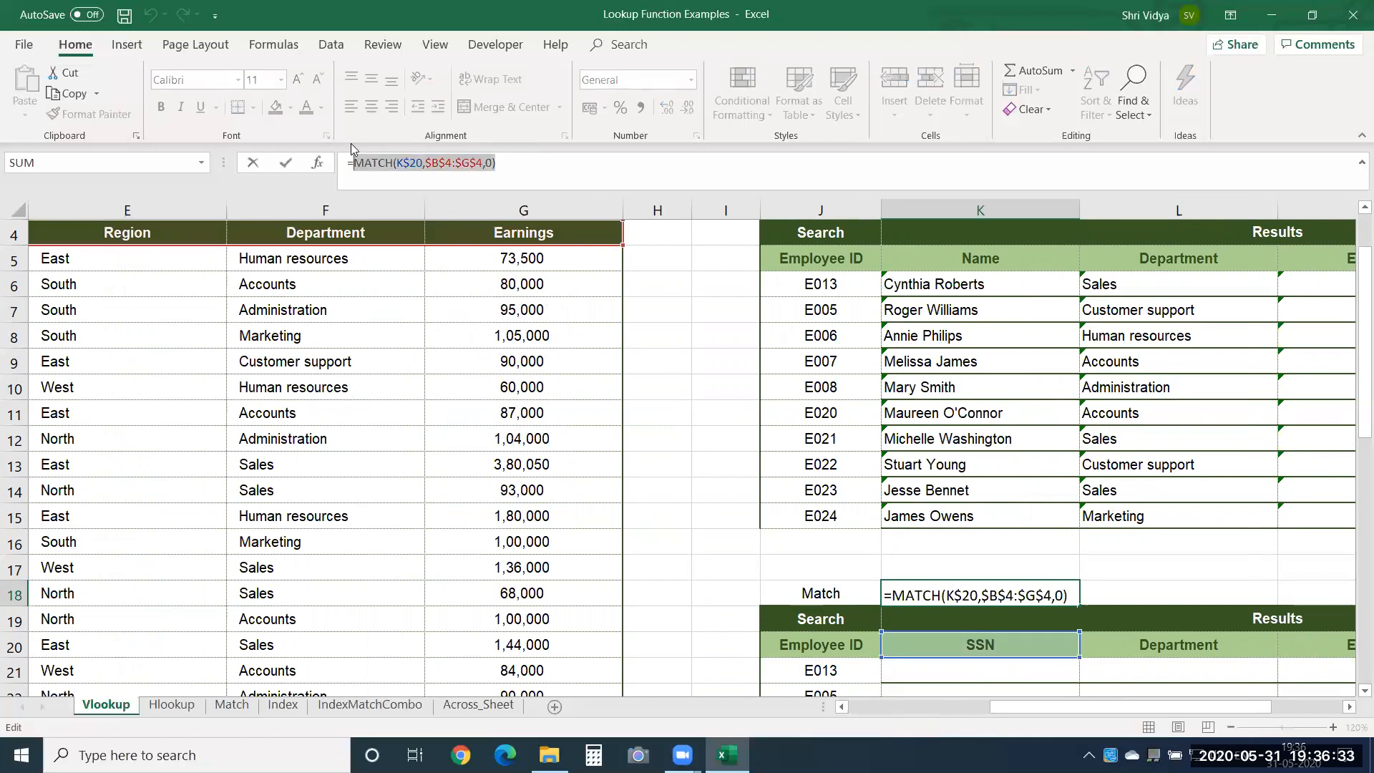
key(ctrl+c)
key(Return)
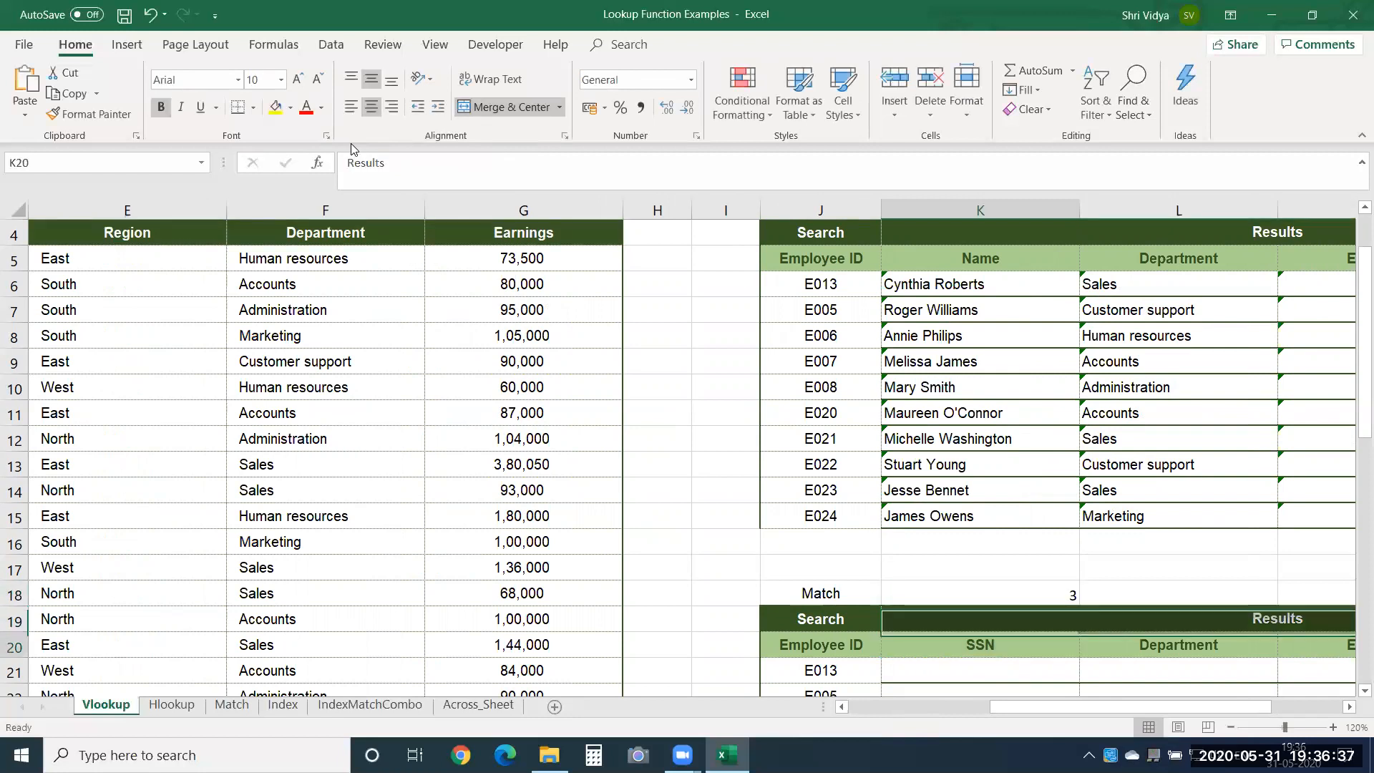
Start a VLOOKUP formula in K21 with the first employee ID as its lookup value, column-locked as $J21.
key(Down)
key(Down)
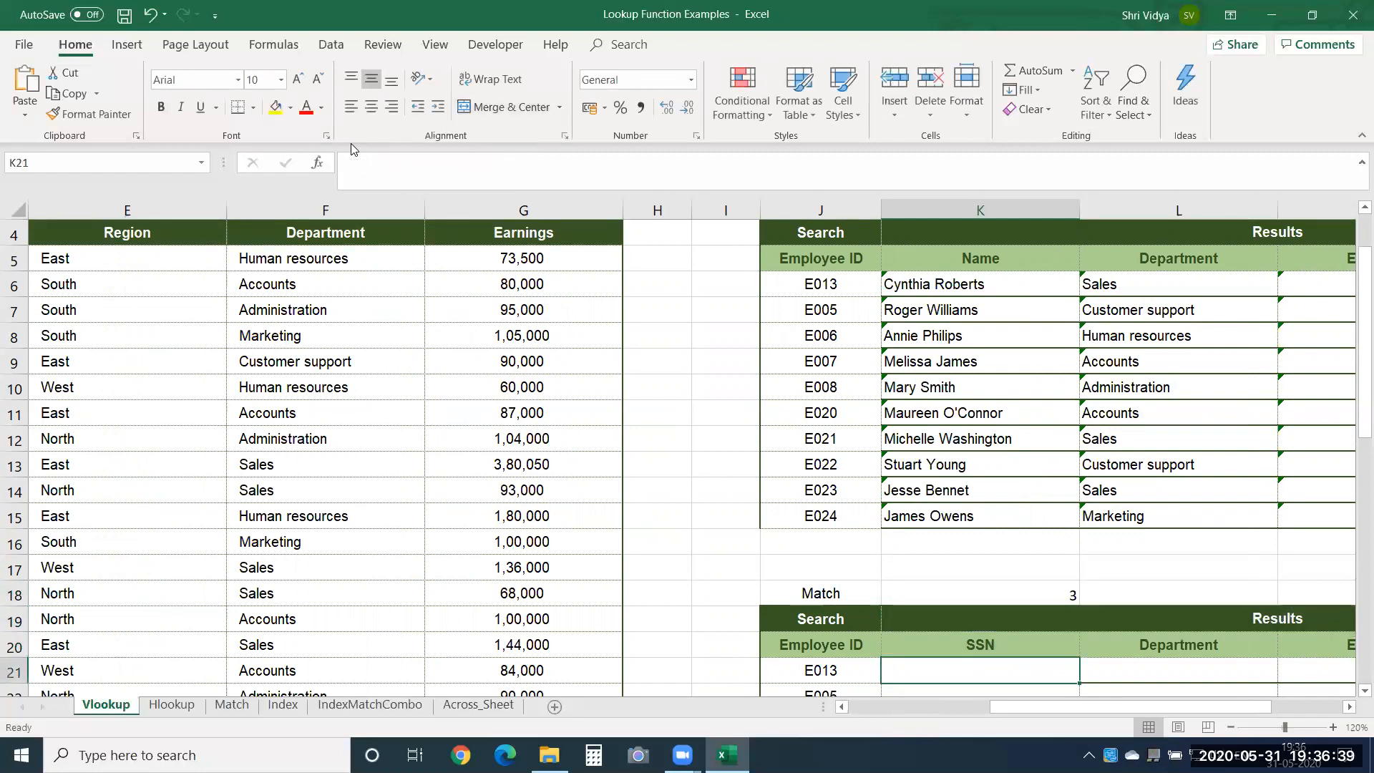
key(Down)
key(Down)
key(Down)
key(Up)
key(Up)
key(Up)
key(Up)
text(=vl)
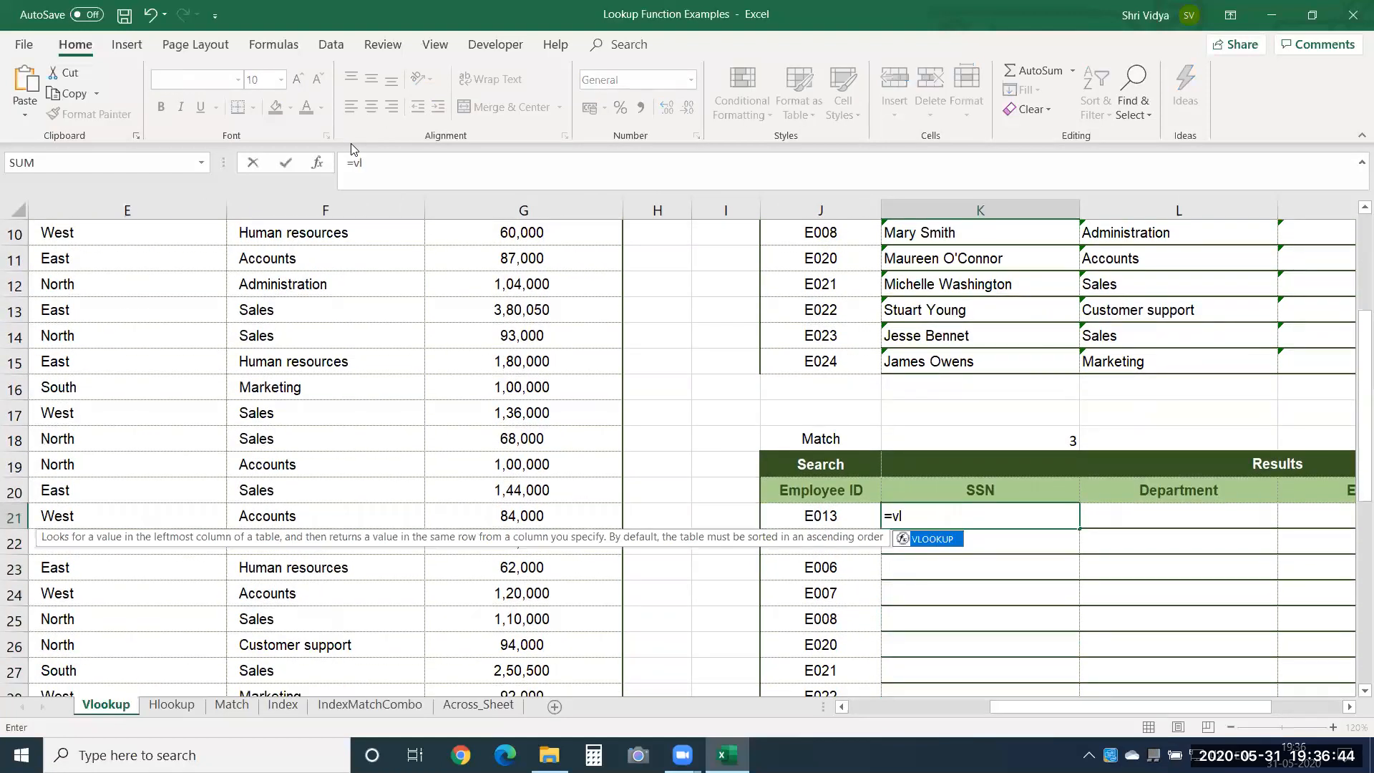
key(Tab)
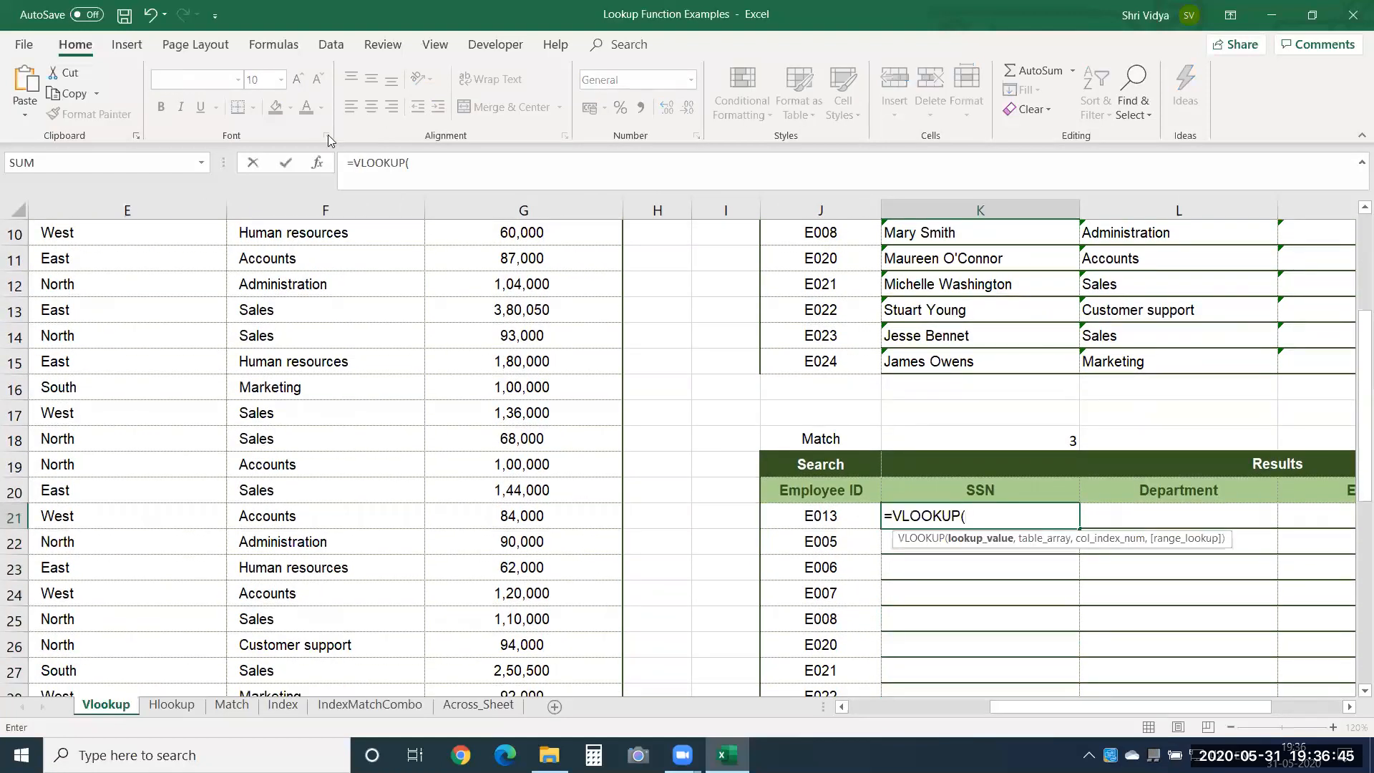
click(810, 518)
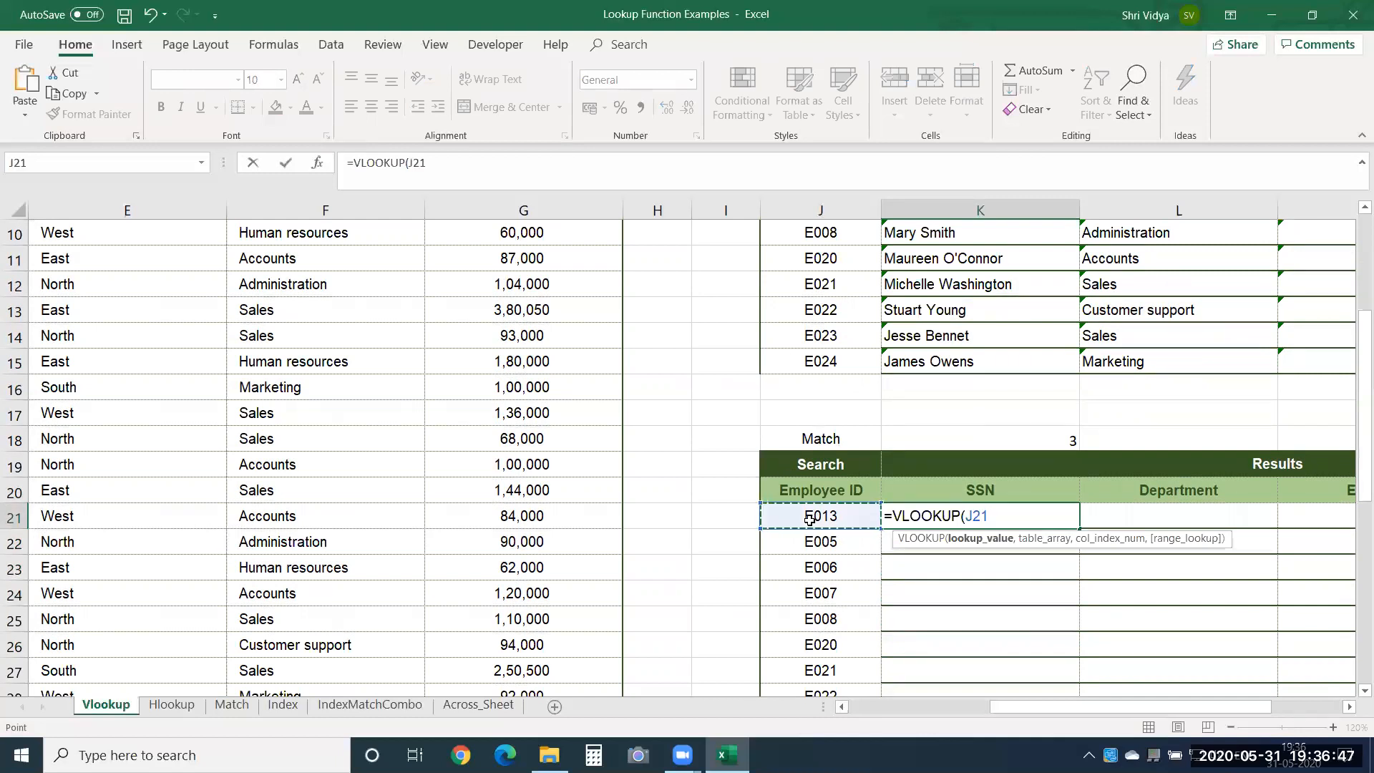
key(F4)
key(F4)
key(F4)
text(,)
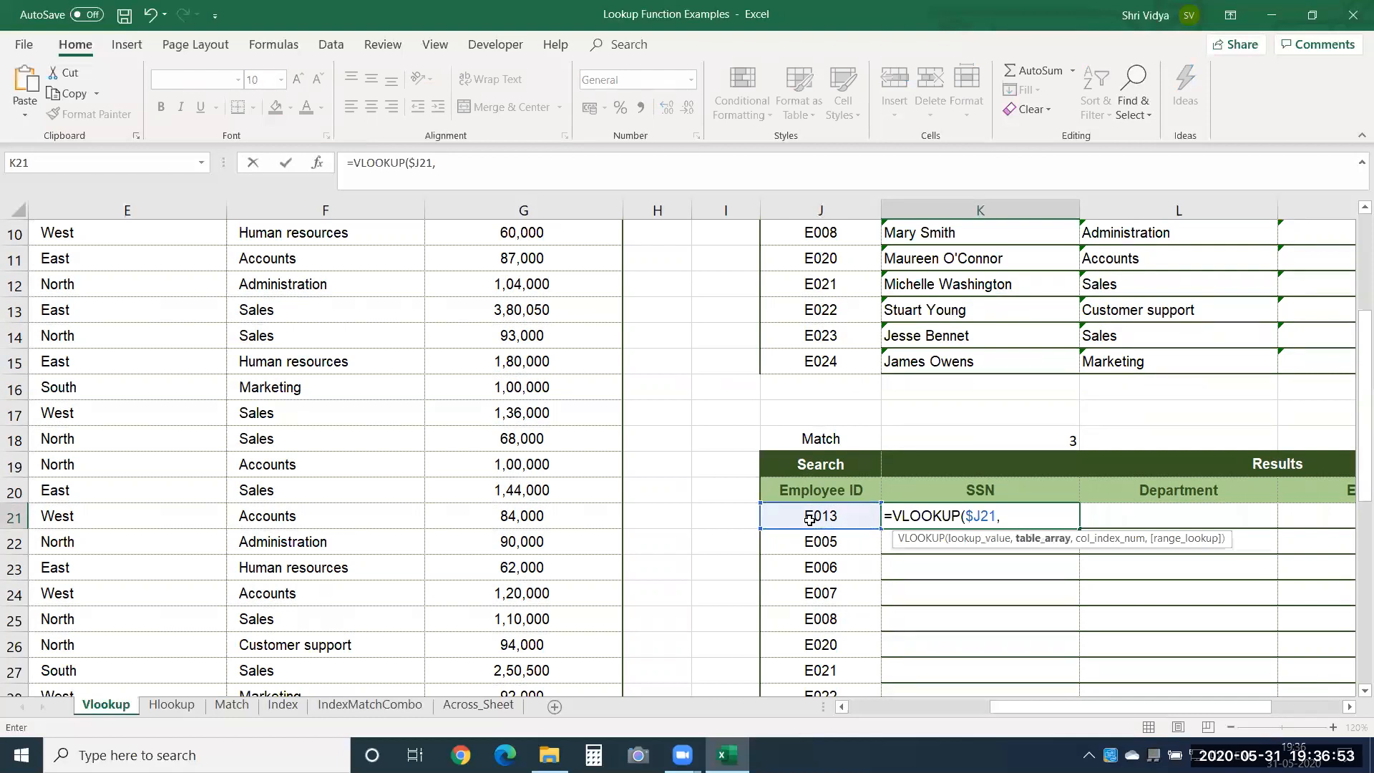
Set the VLOOKUP's table array to the whole source employee table, locked as $B$4:$G$44.
click(366, 395)
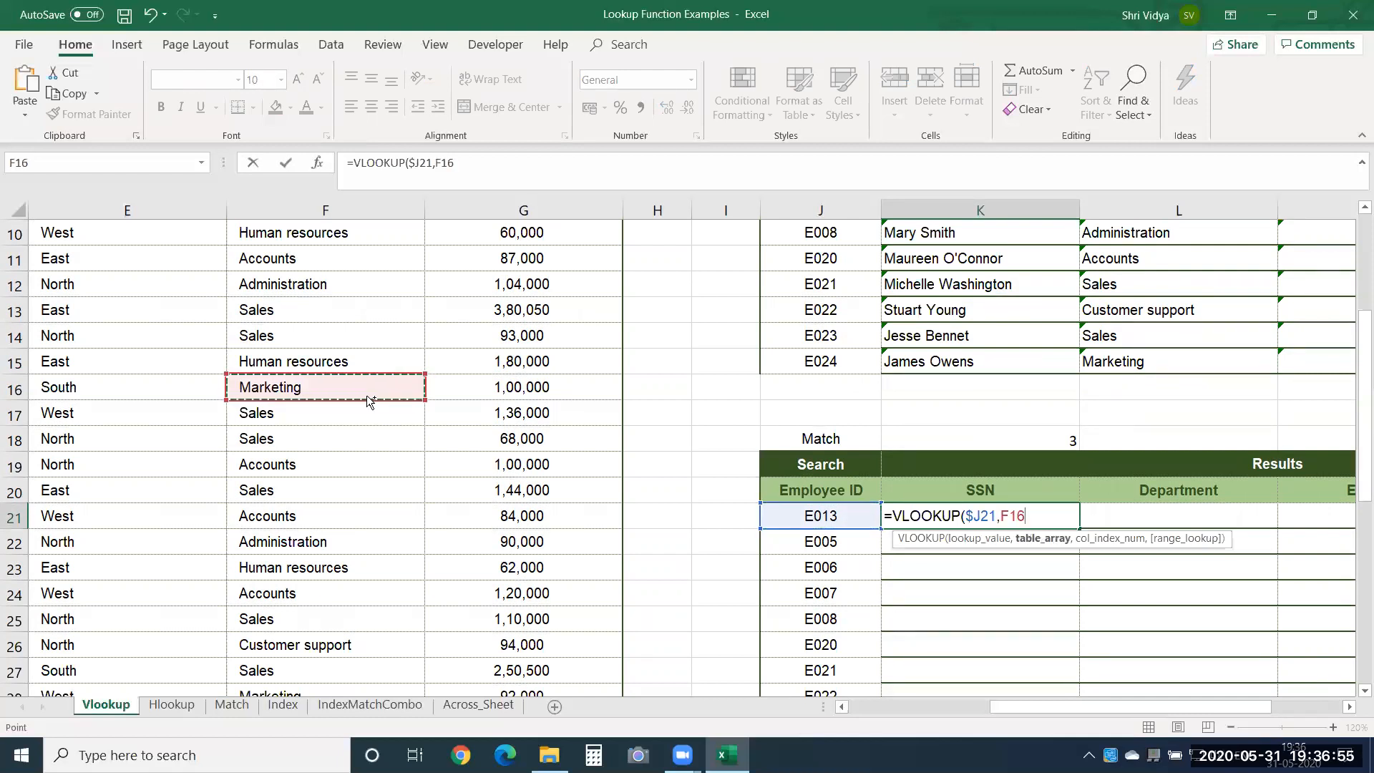
key(ctrl+Left)
key(ctrl+Up)
key(ctrl+shift+Right)
key(ctrl+shift+Down)
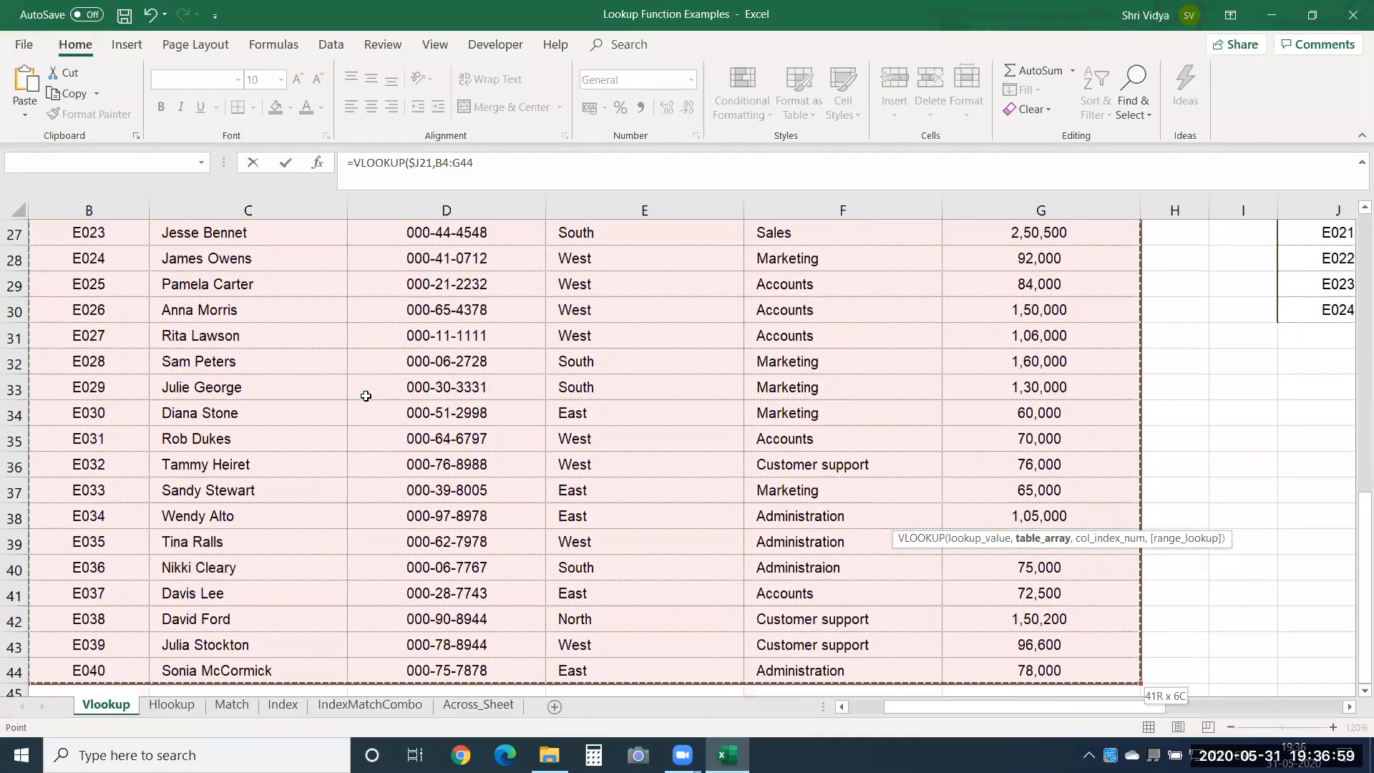
key(F4)
text(,)
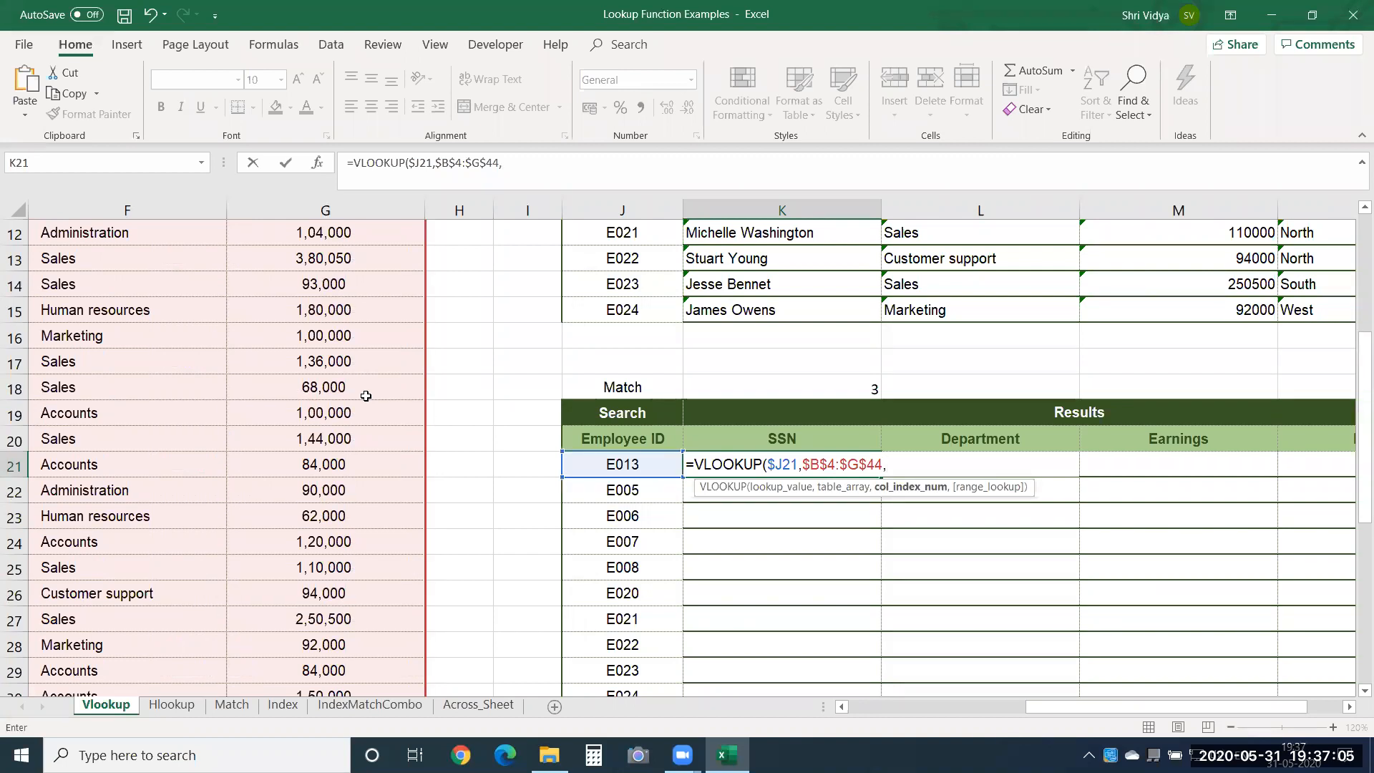
Finish the K21 VLOOKUP with the copied MATCH(K$20,$B$4:$G$4,0) as column index and 0 for exact match.
key(ctrl+v)
text(,0)
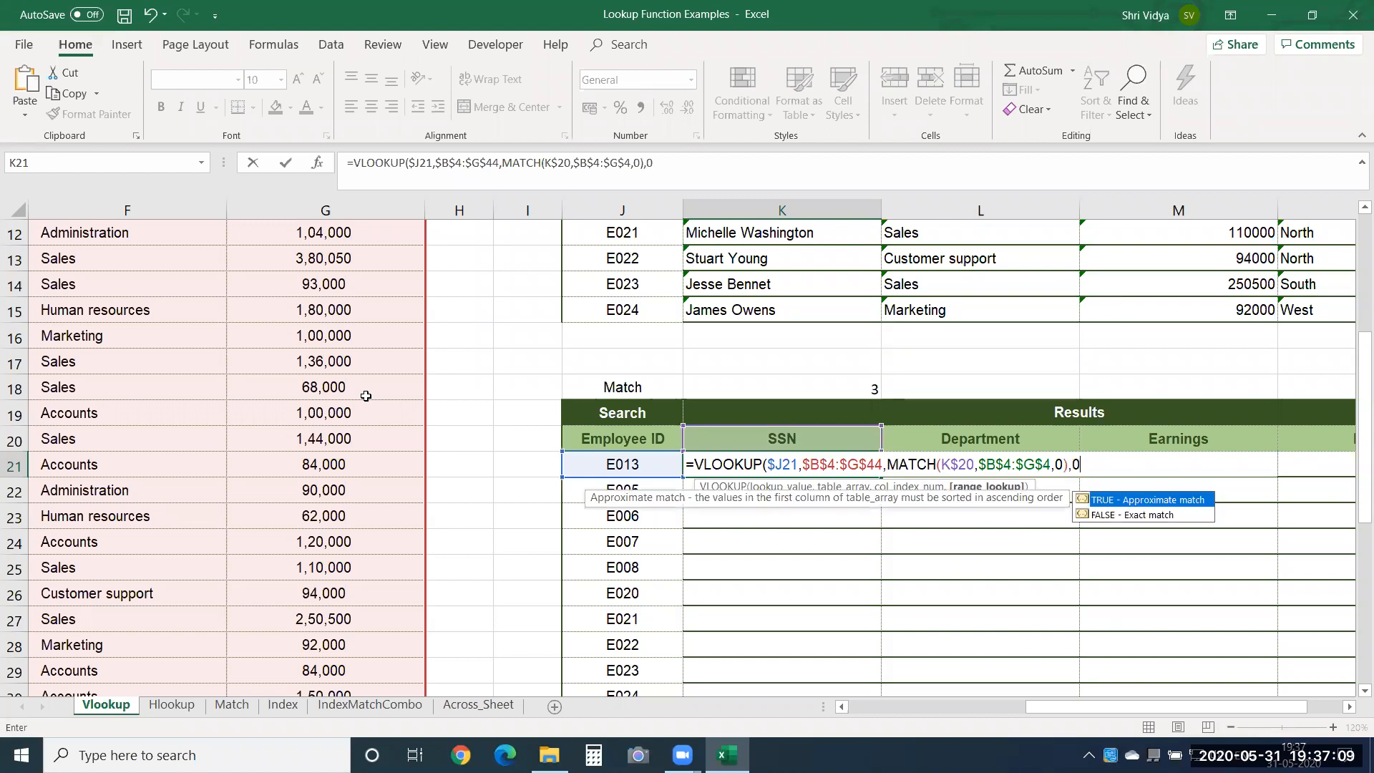
text())
key(Return)
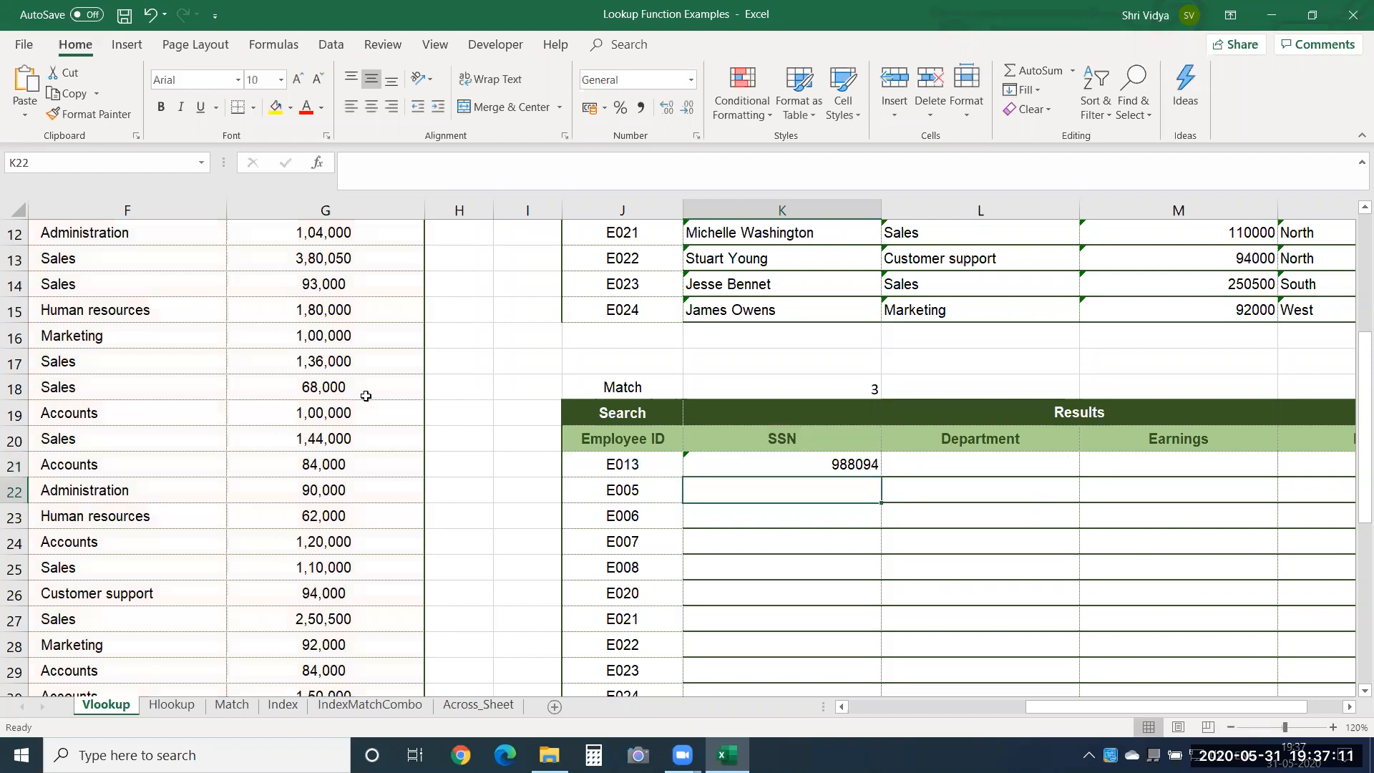
Fill the VLOOKUP formula from K21 across the whole results range K21:N30.
key(Up)
key(shift+Right)
key(shift+Right)
key(shift+Right)
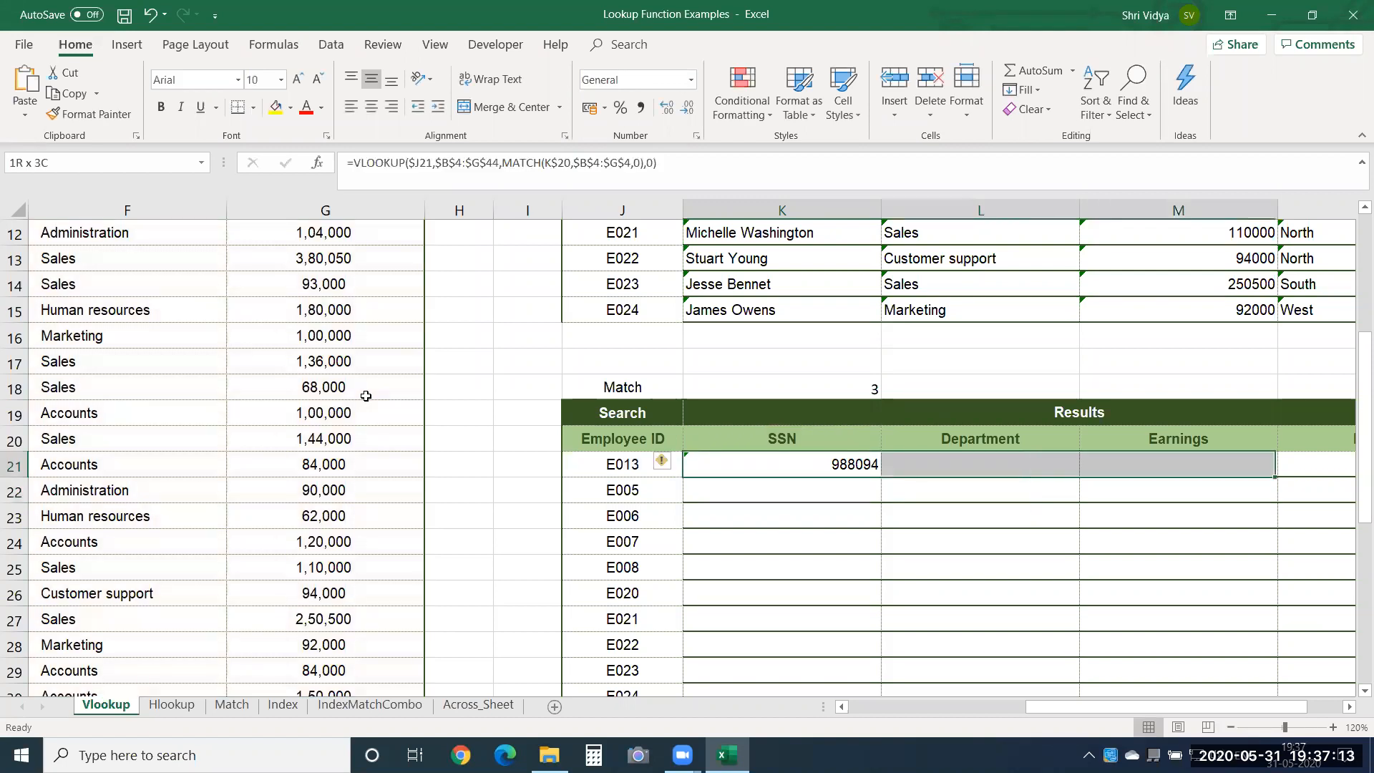
key(shift+Down)
key(shift+Down)
key(shift+Down)
key(shift+Down)
key(shift+Down)
key(shift+Down)
key(shift+Down)
key(shift+Down)
key(shift+Down)
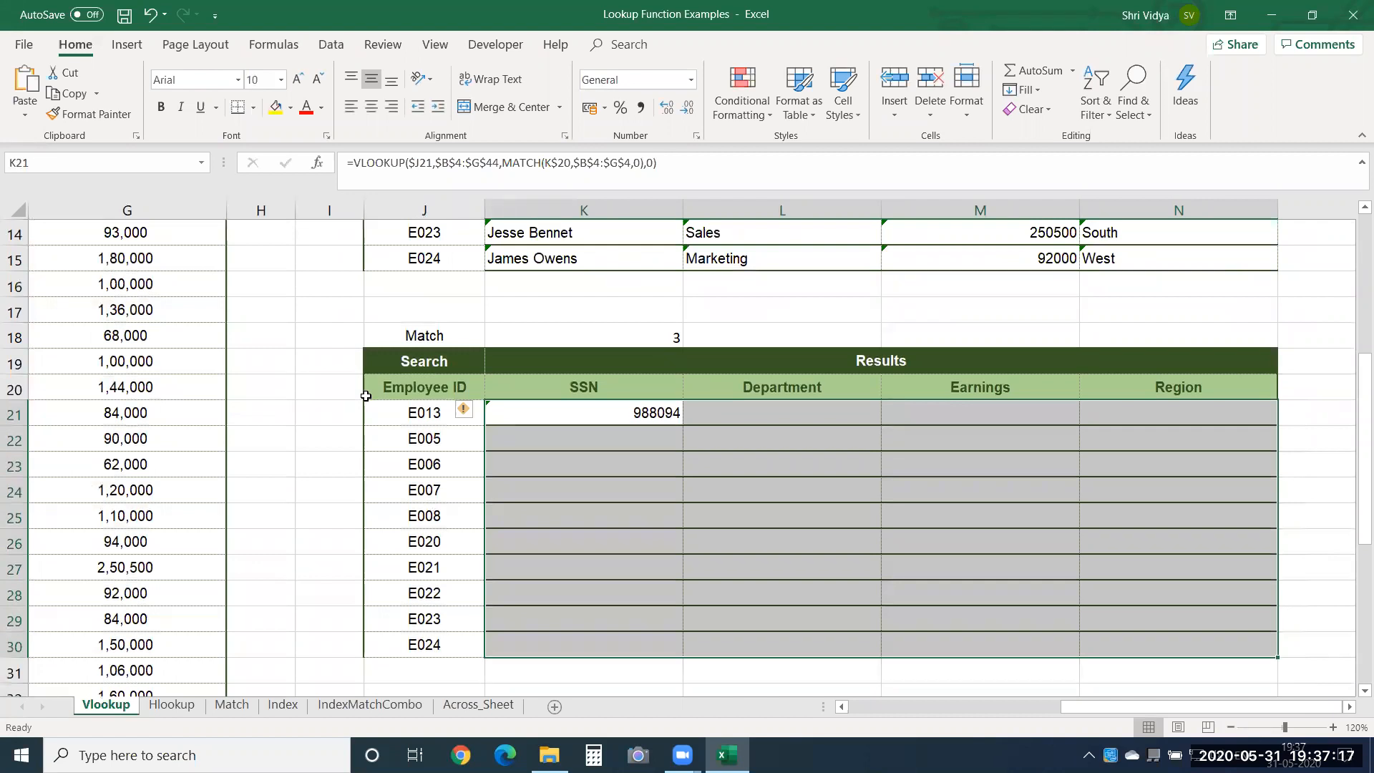
key(ctrl+d)
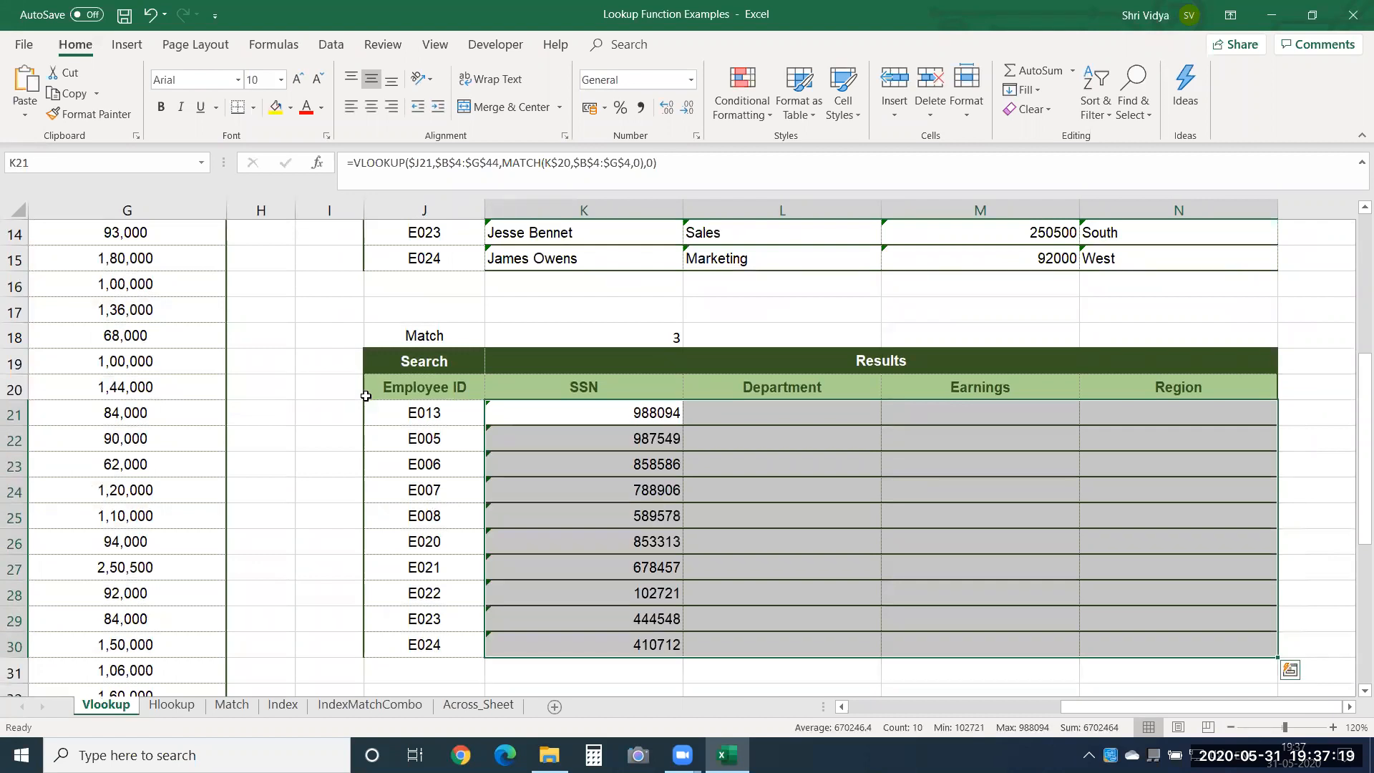
Inspect the formula in K21 and change the header in K20 to Name.
click(607, 413)
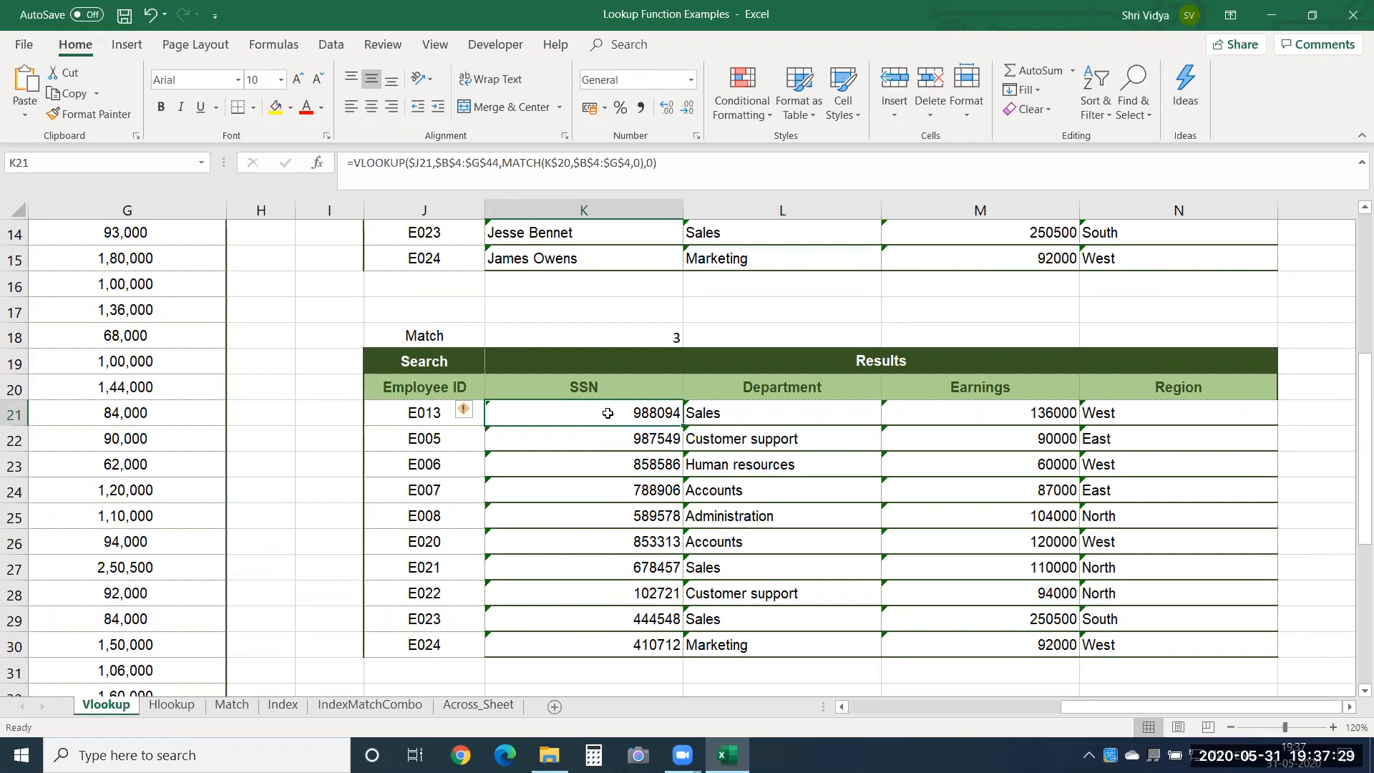
click(606, 395)
text(Name)
key(Return)
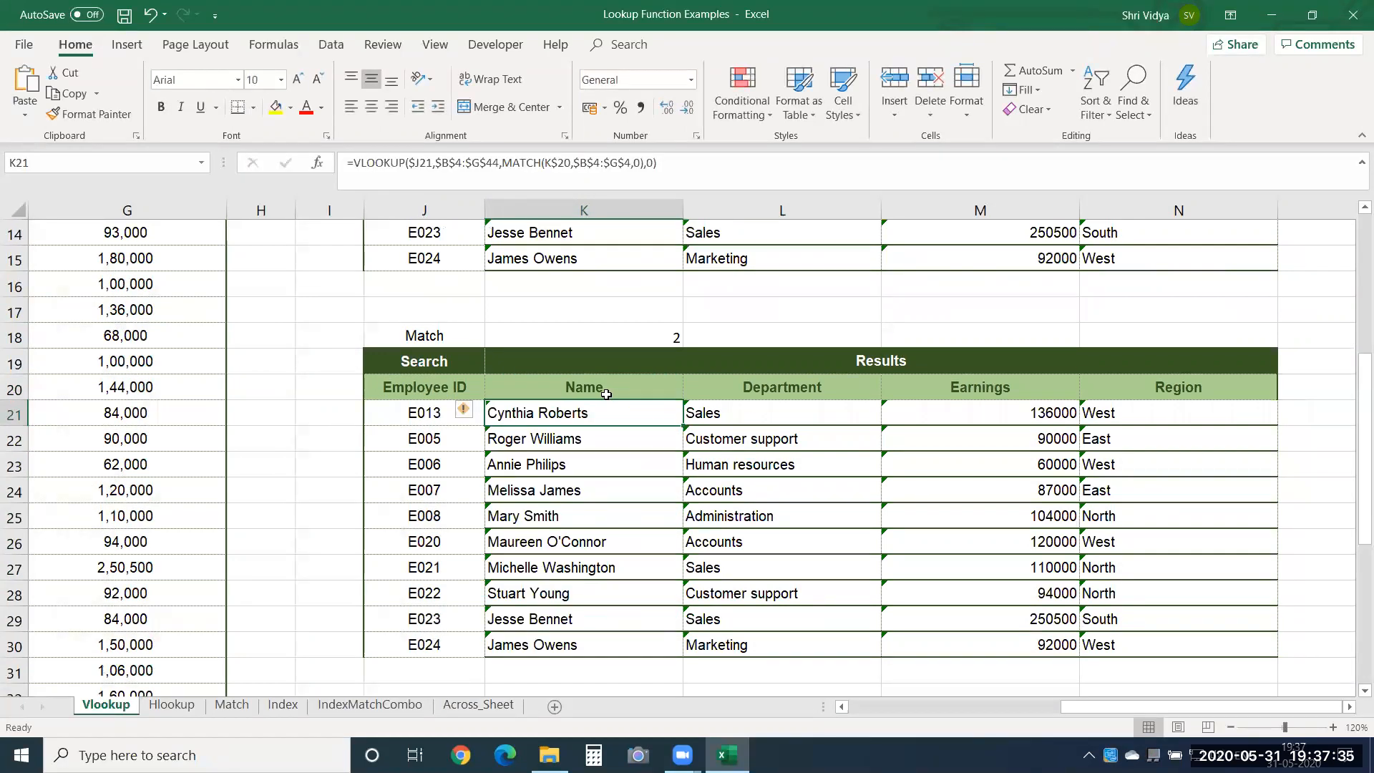
Change the lower results table's headers to Region in L20, SSN in M20 and Earnings in N20.
click(786, 395)
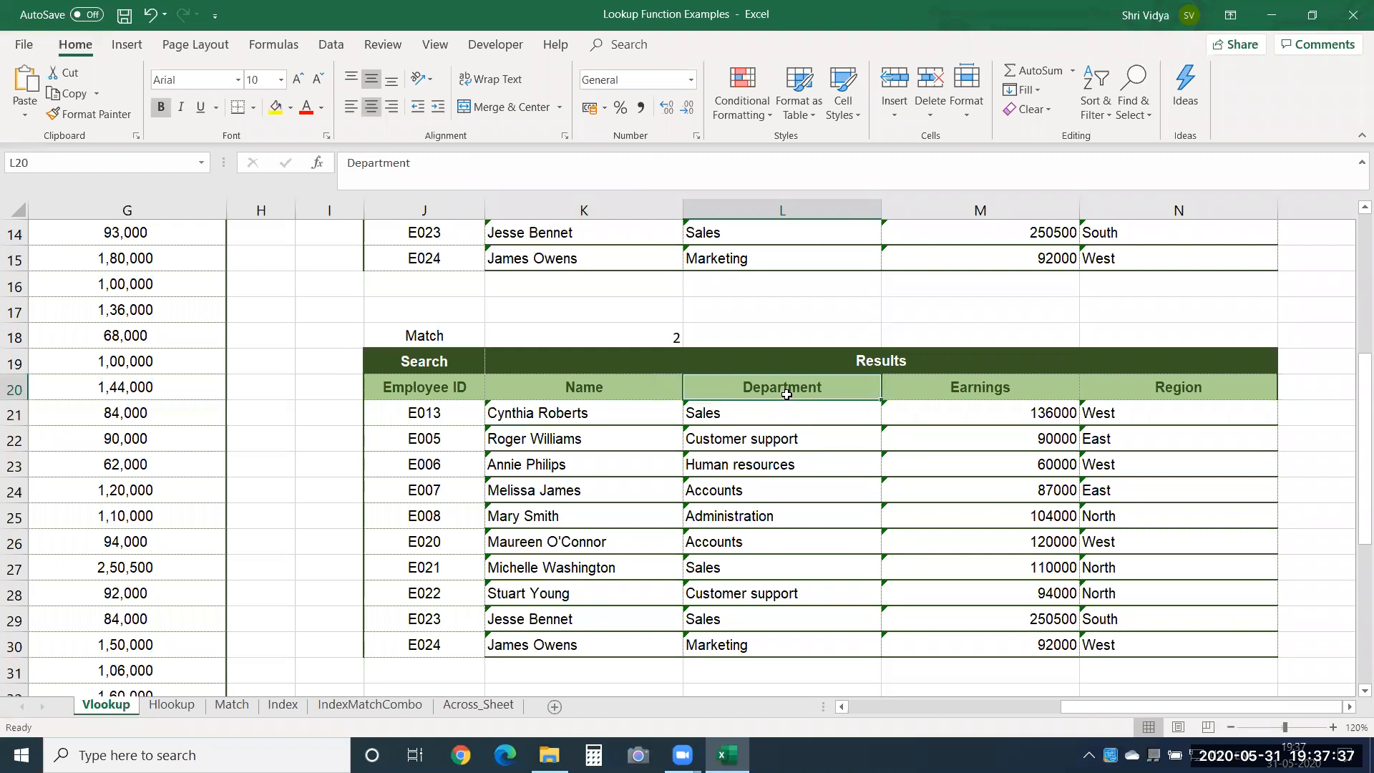
text(Region)
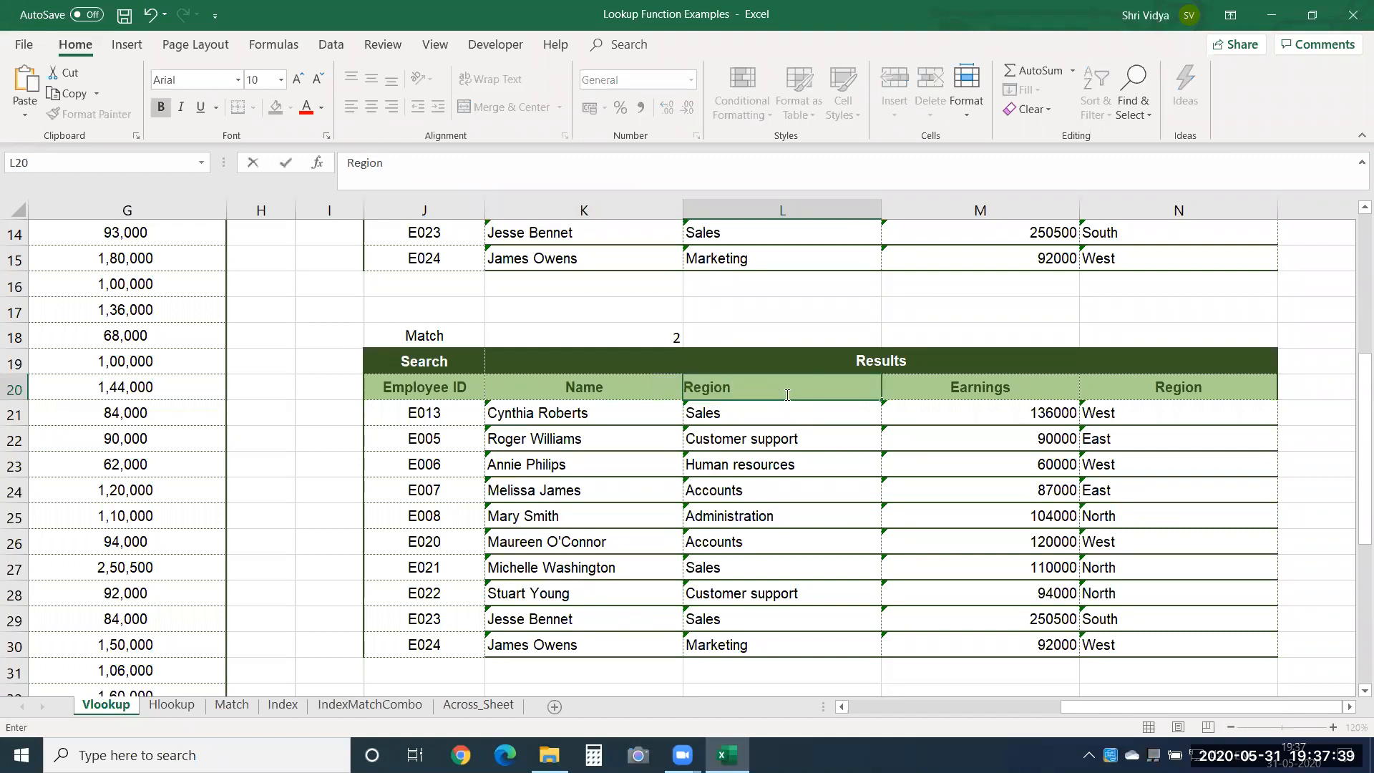
key(Tab)
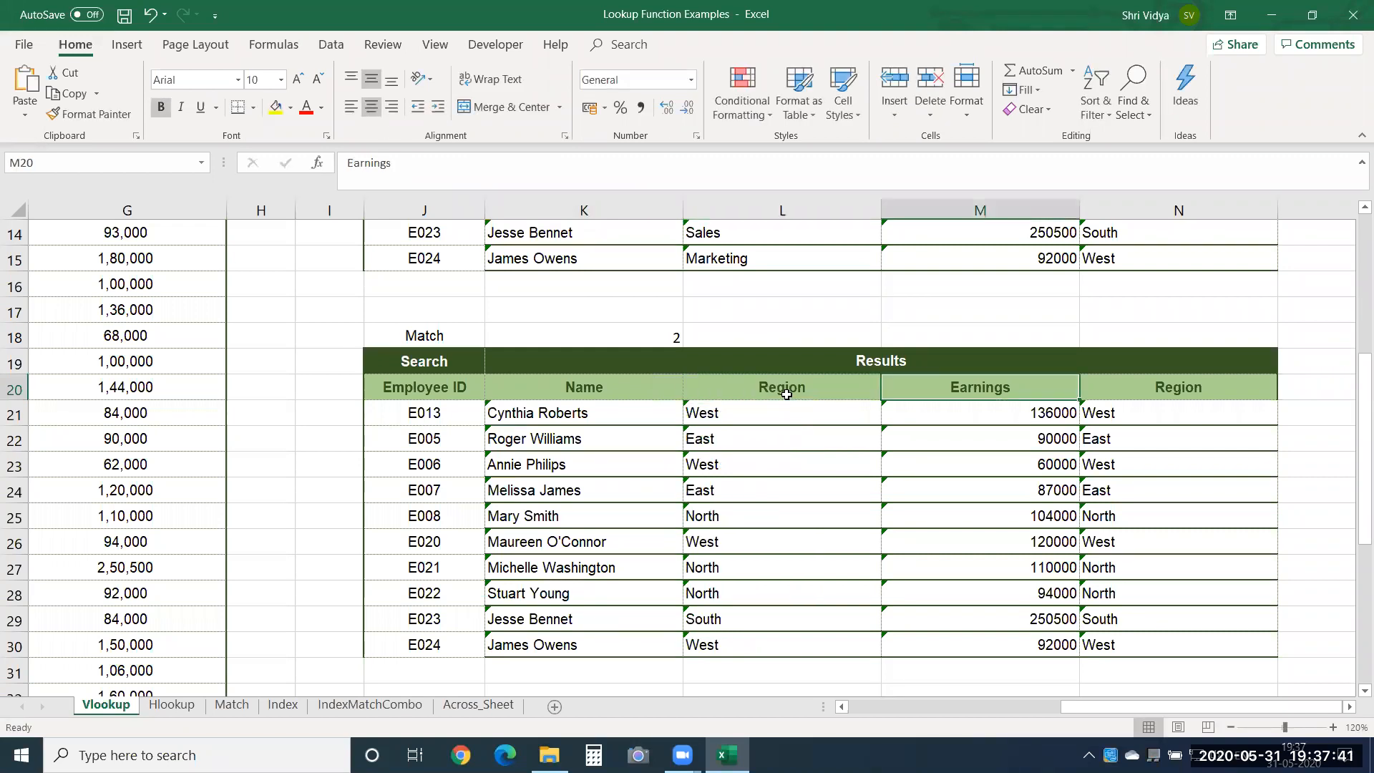
text(SSN)
key(Tab)
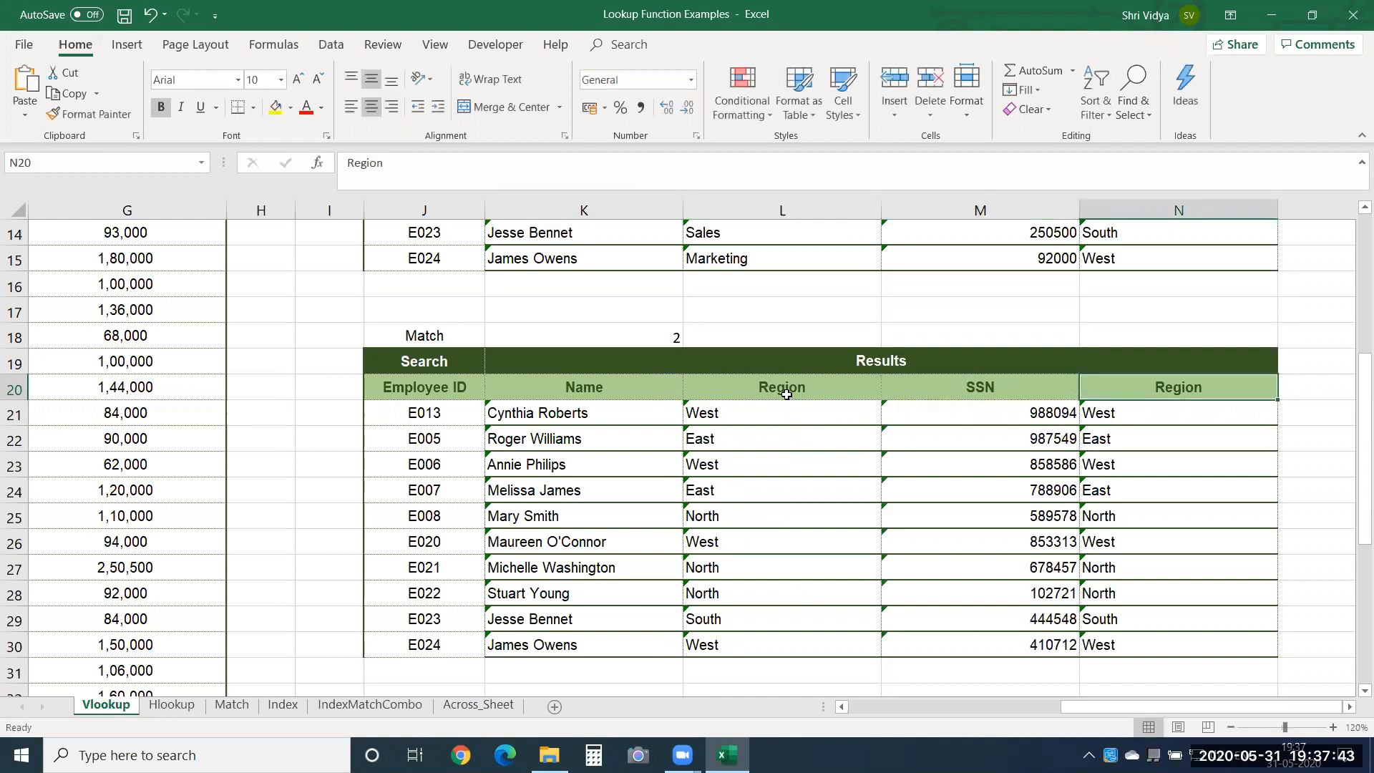
text(Earnings)
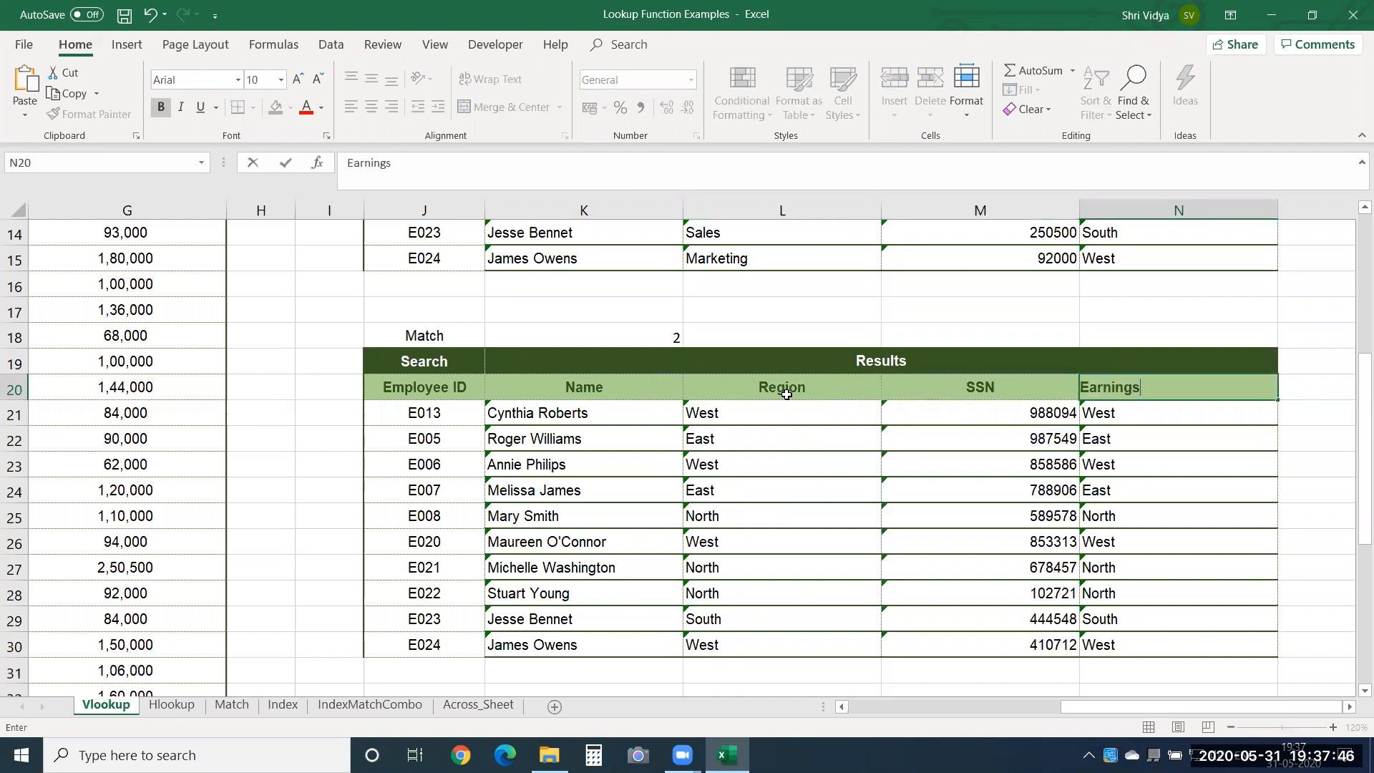
key(Return)
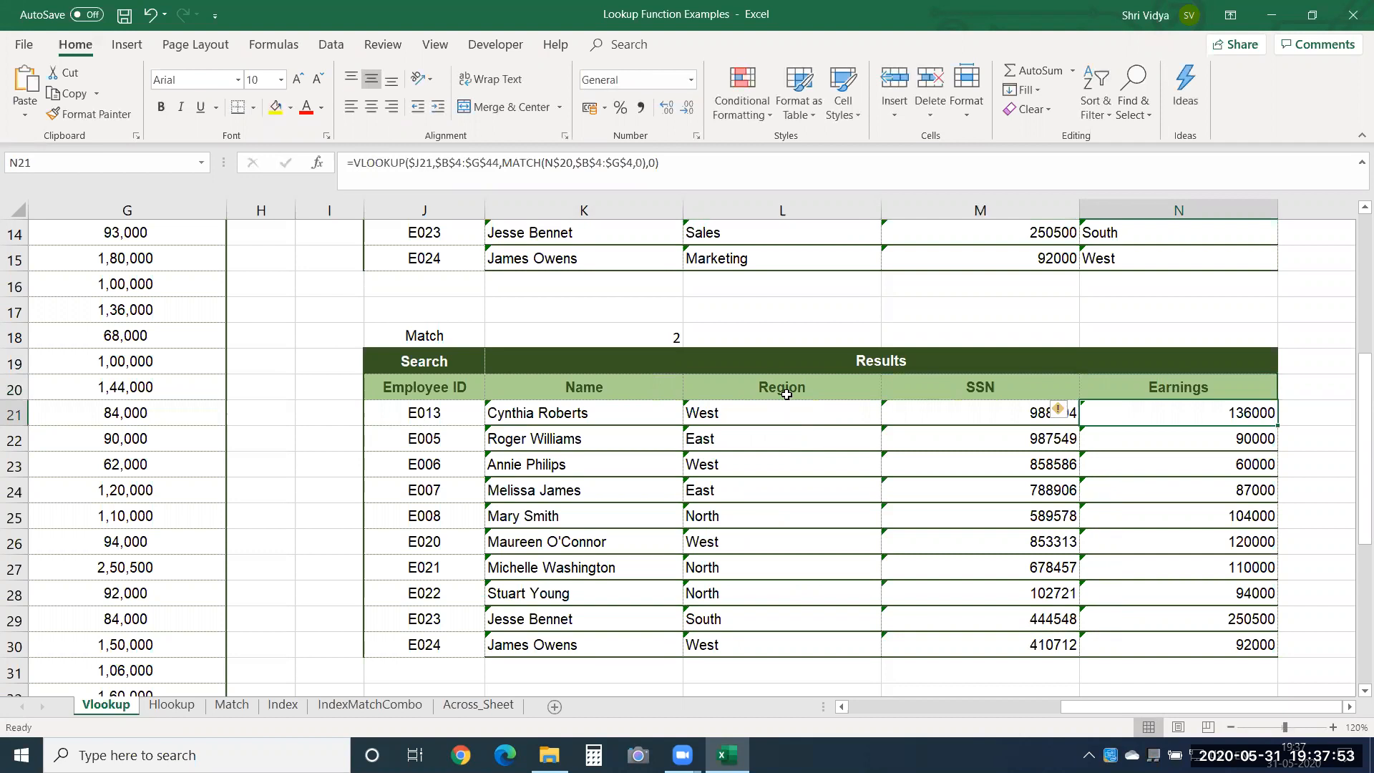
Review the result headers in K20 and L20, and select the source employee table's header row B4:G4 for comparison.
click(606, 392)
click(782, 389)
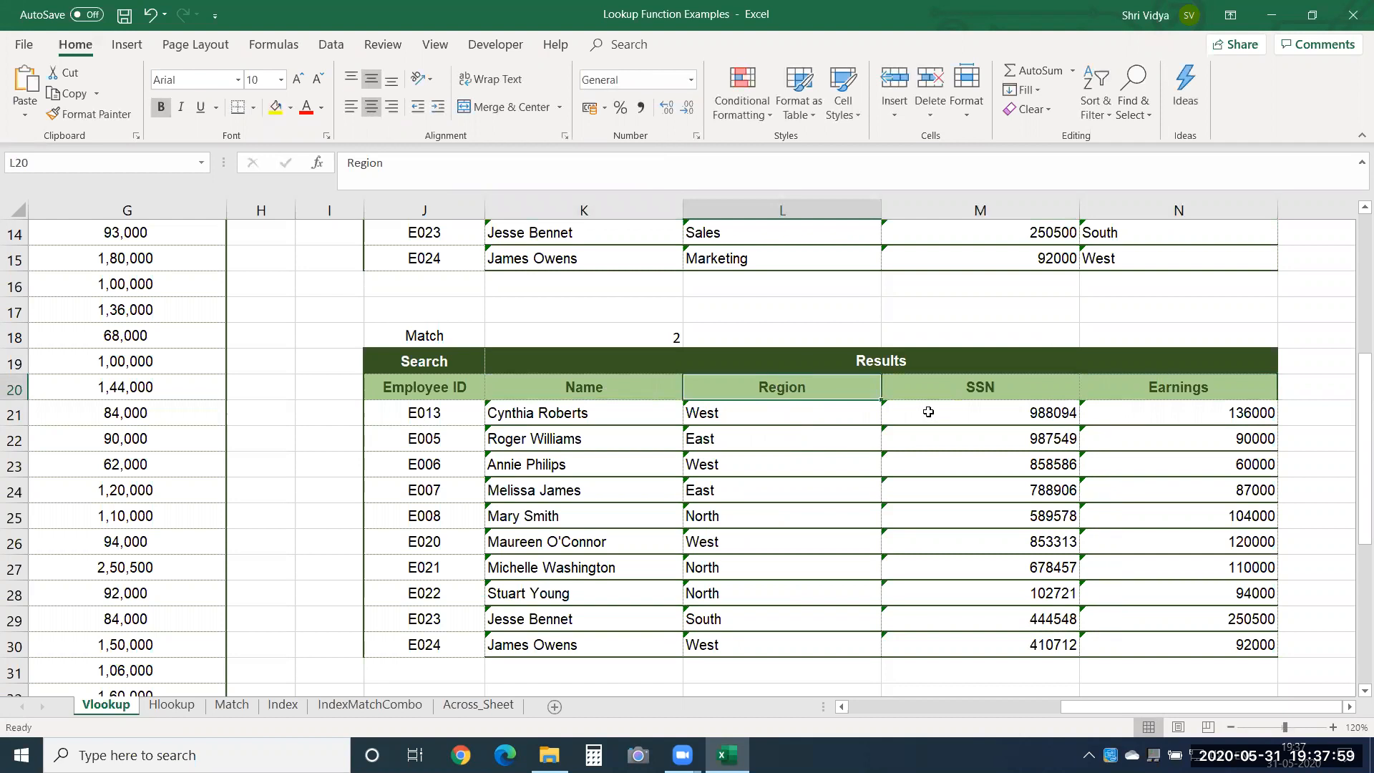
drag(1357, 397, 1355, 240)
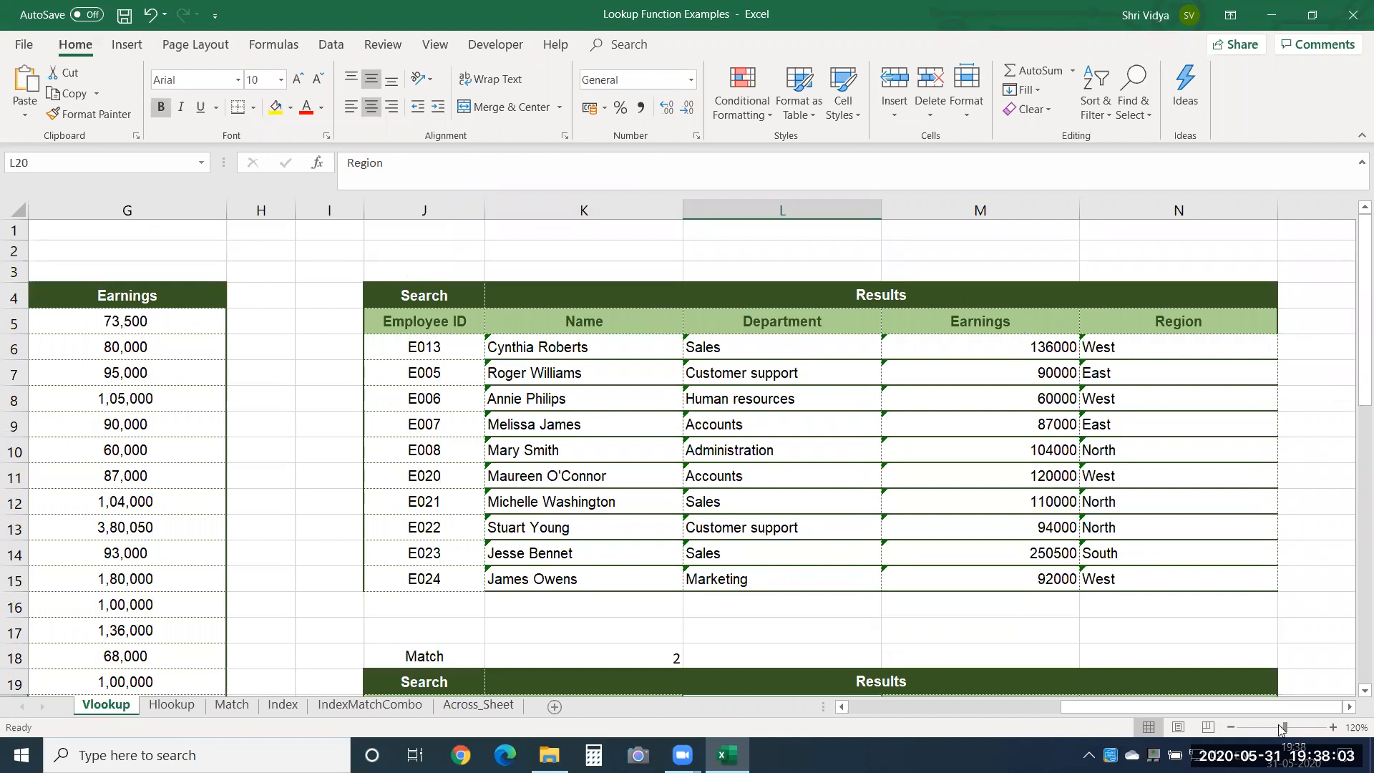
drag(1178, 708, 1174, 707)
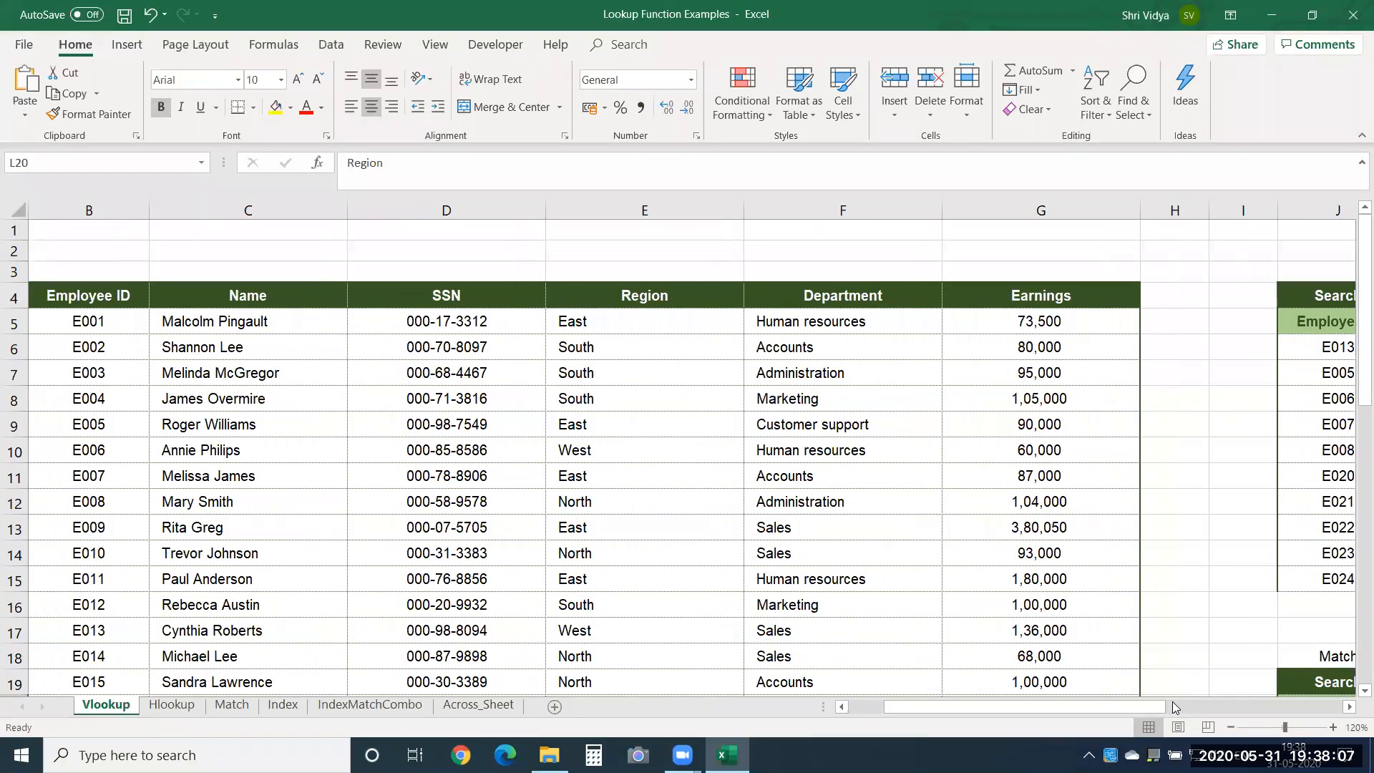
drag(99, 298, 1005, 289)
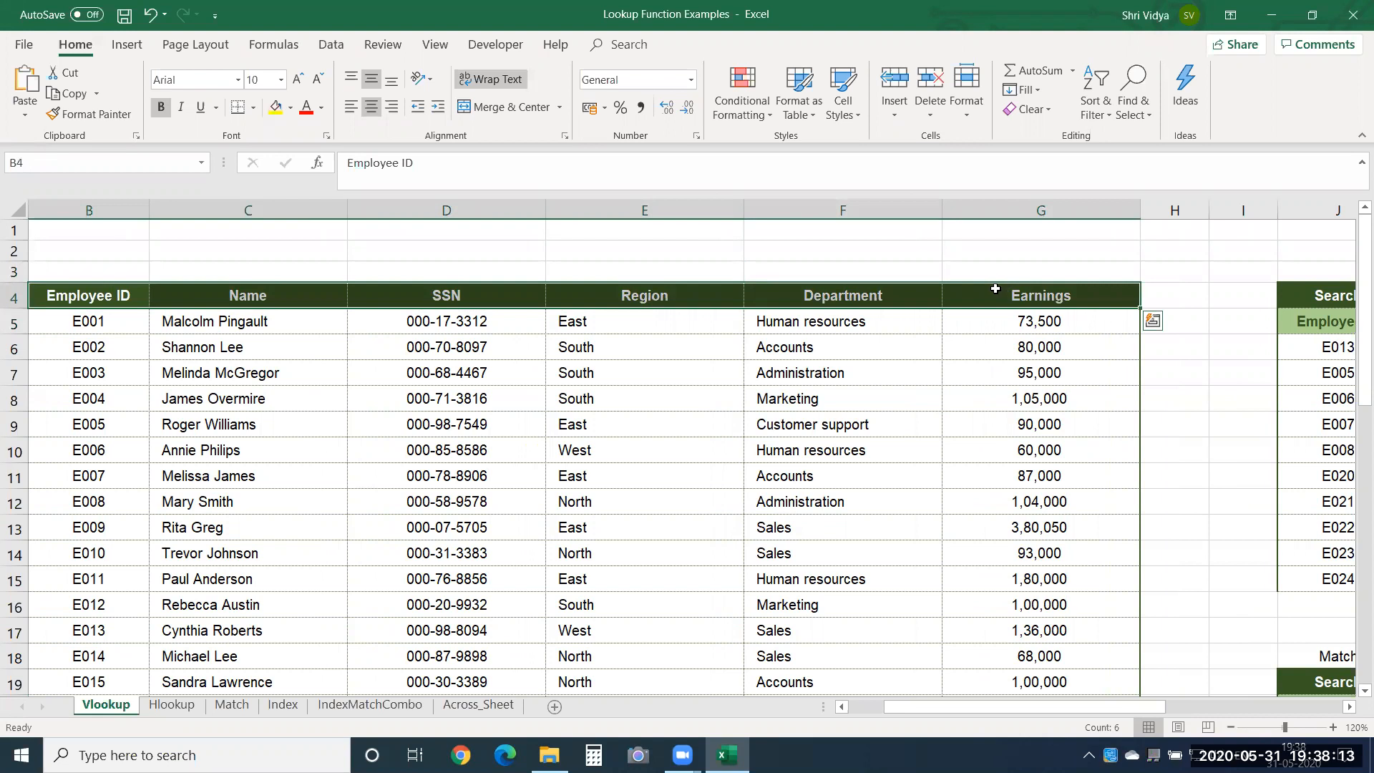